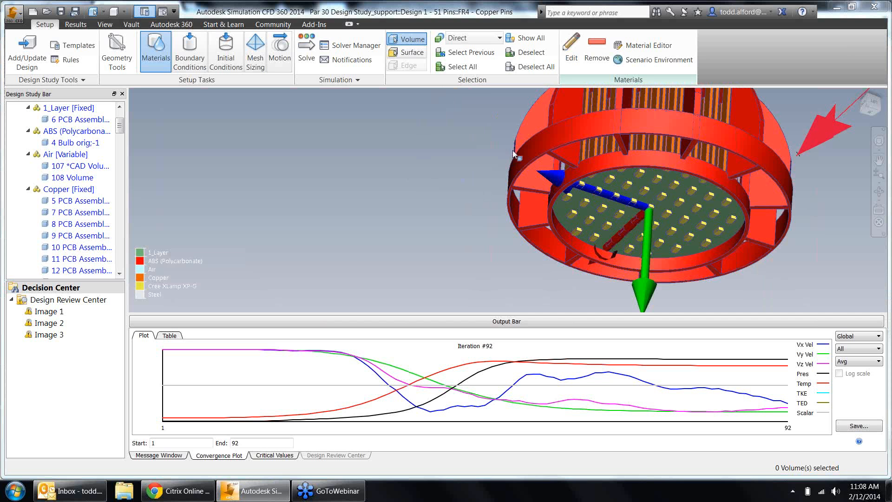
Reveal all hidden volumes around the bulb assembly and hide the outer green cylinder and the grey half-cylinder again.
click(456, 189)
scroll(451, 216, down, 5)
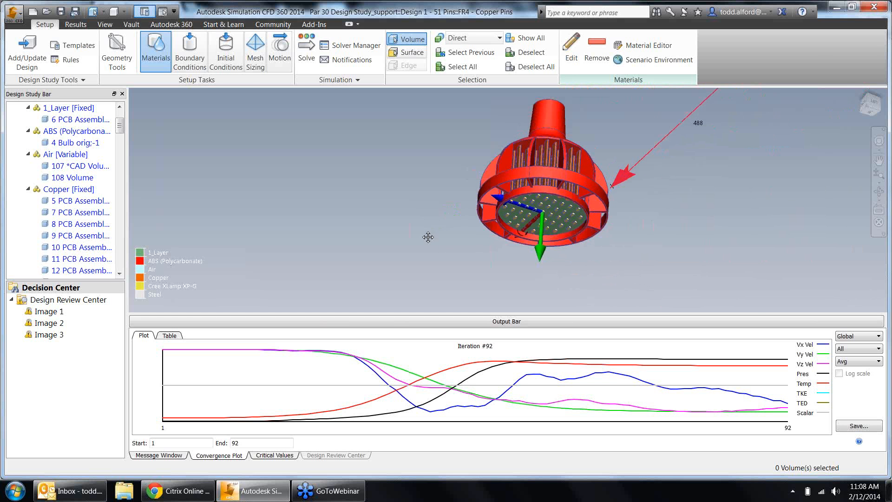
ctrl+middle_click(429, 230)
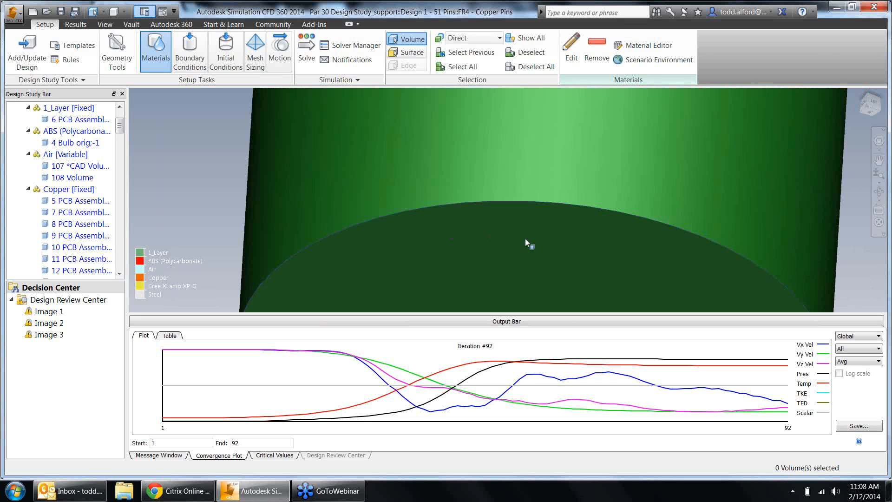
scroll(547, 199, down, 5)
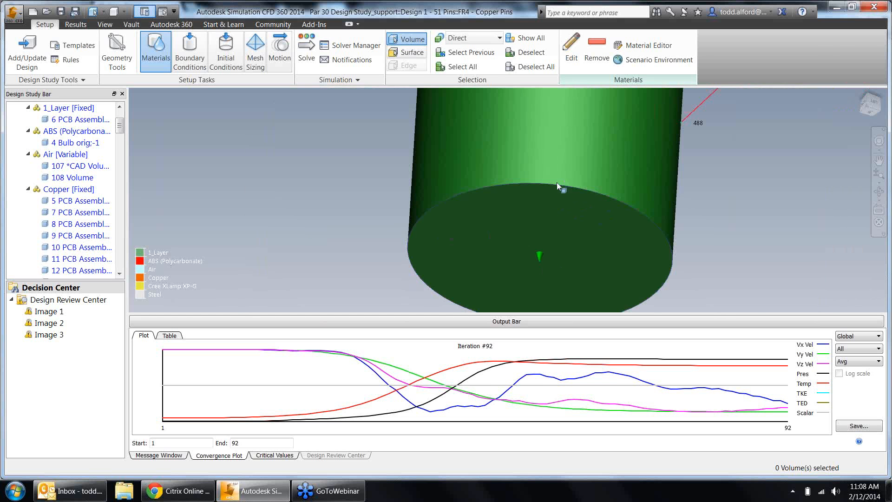
middle_click(554, 191)
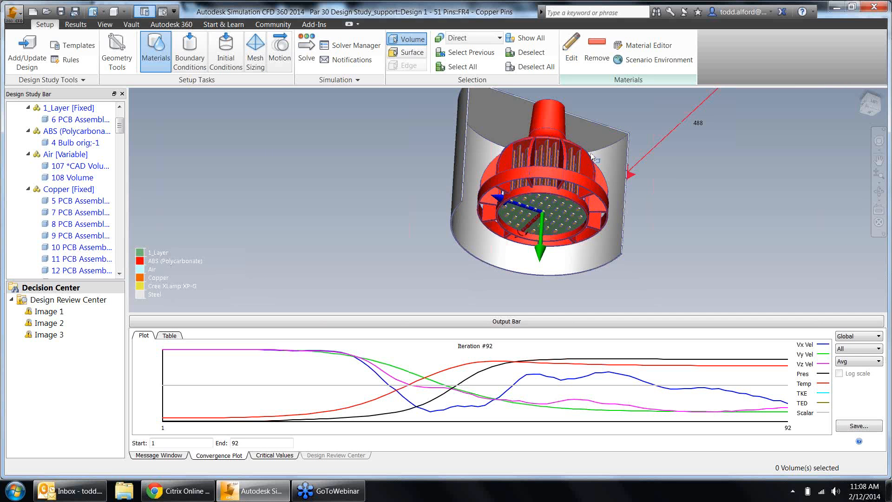
middle_click(611, 160)
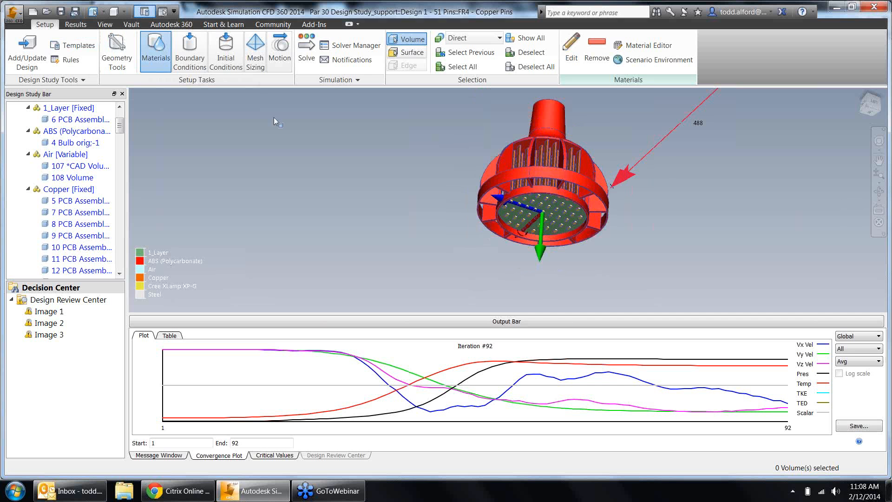
click(838, 491)
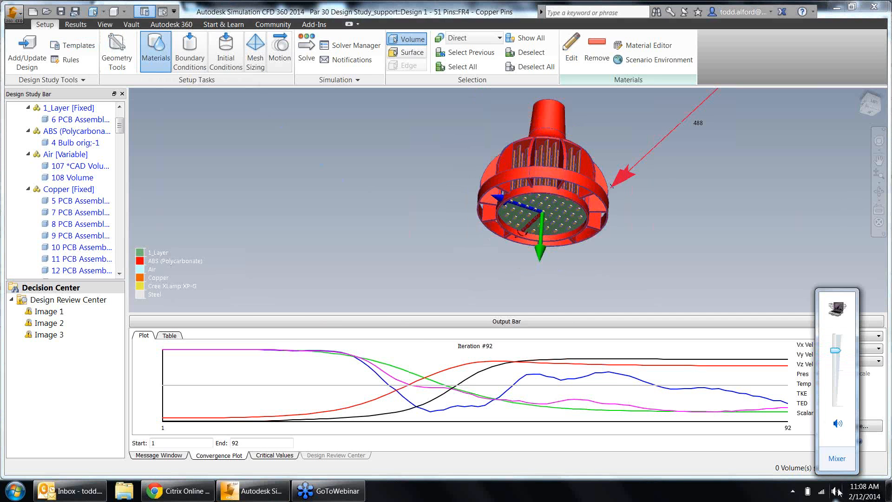
click(726, 466)
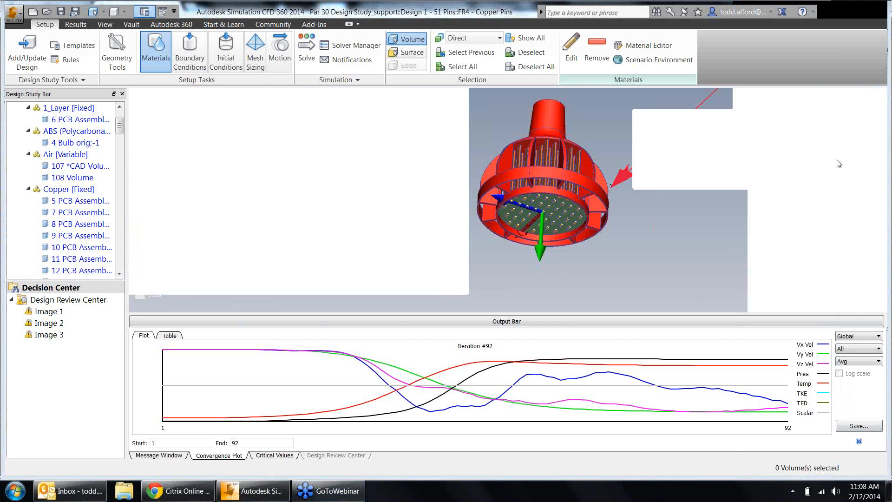
click(777, 135)
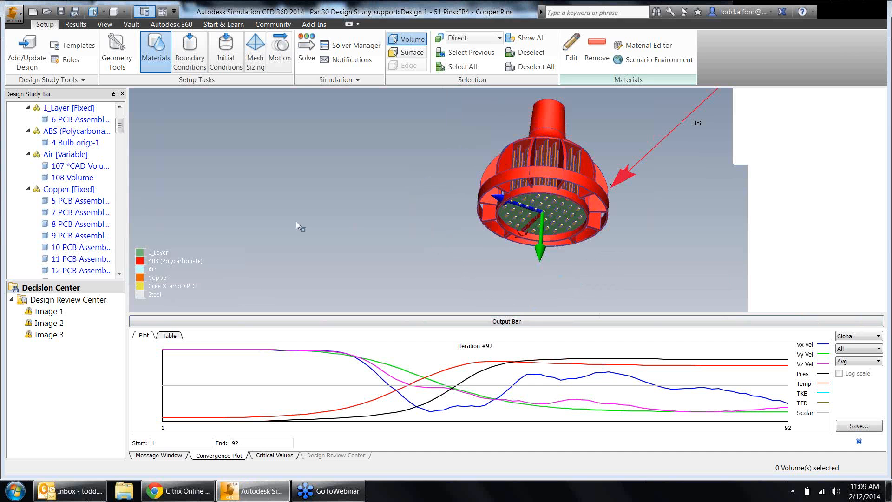
Collapse the FR4 - Copper Pins scenario in the design study and display Temperature as the global result on the bulb.
scroll(75, 123, up, 2)
click(11, 144)
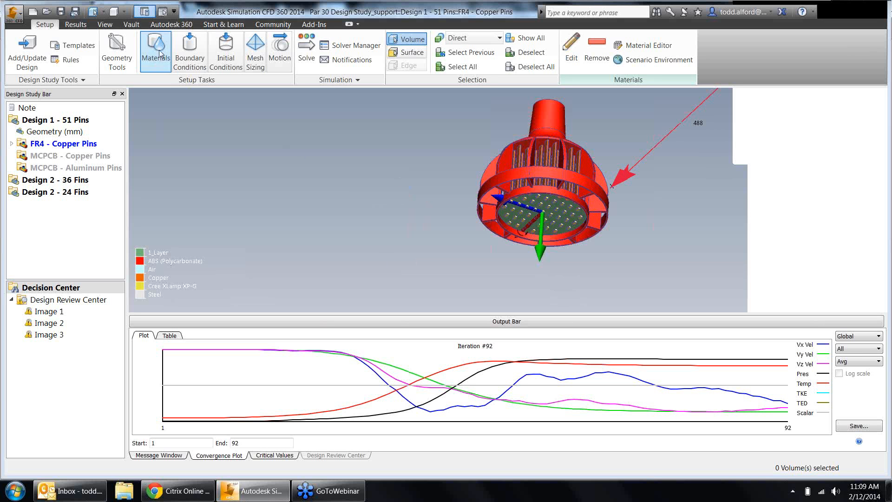
click(81, 26)
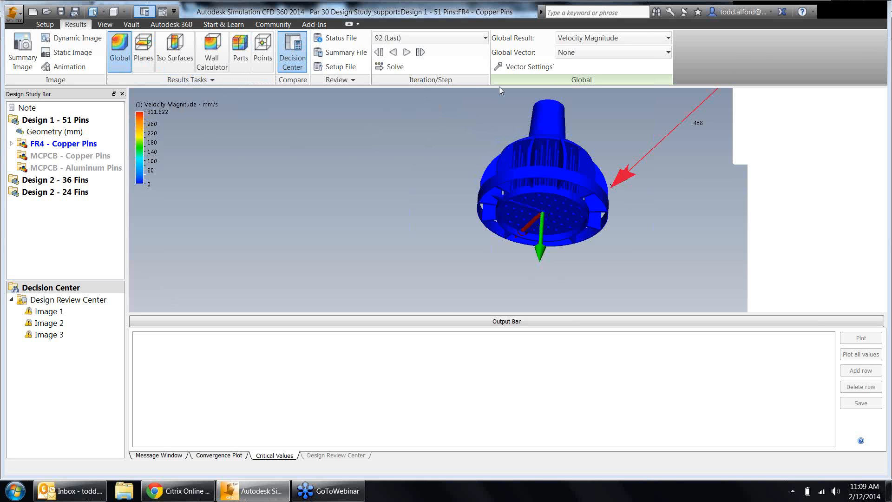
click(606, 39)
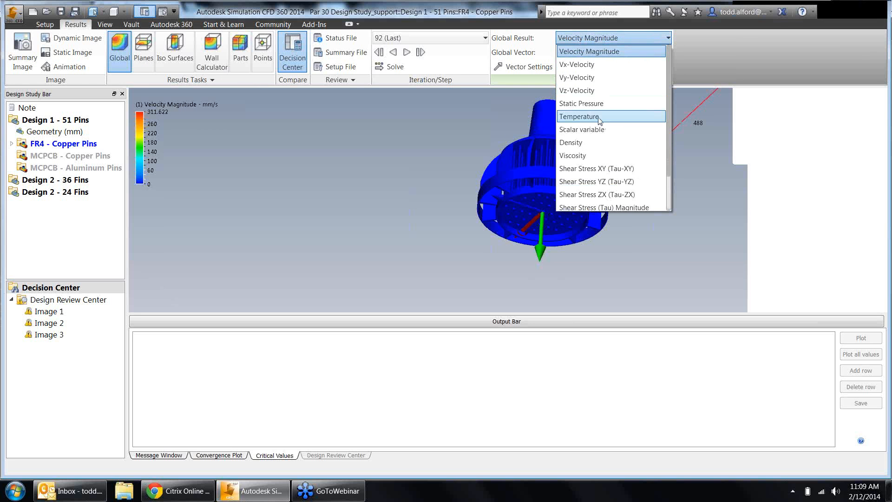
click(599, 117)
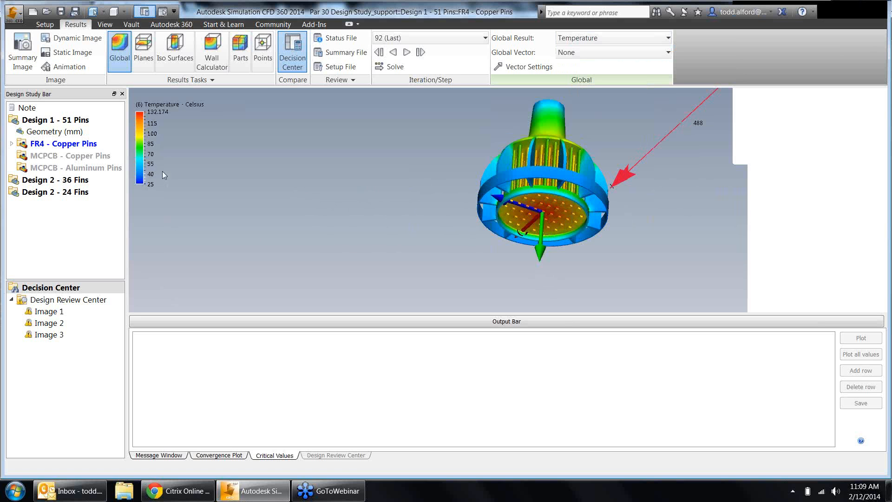
Set the temperature legend's color option to Thermal 2.
right_click(140, 141)
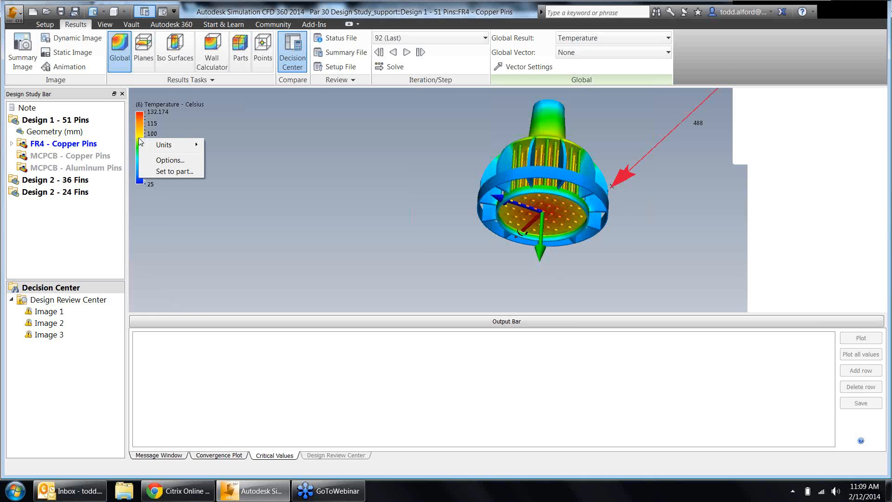
click(161, 160)
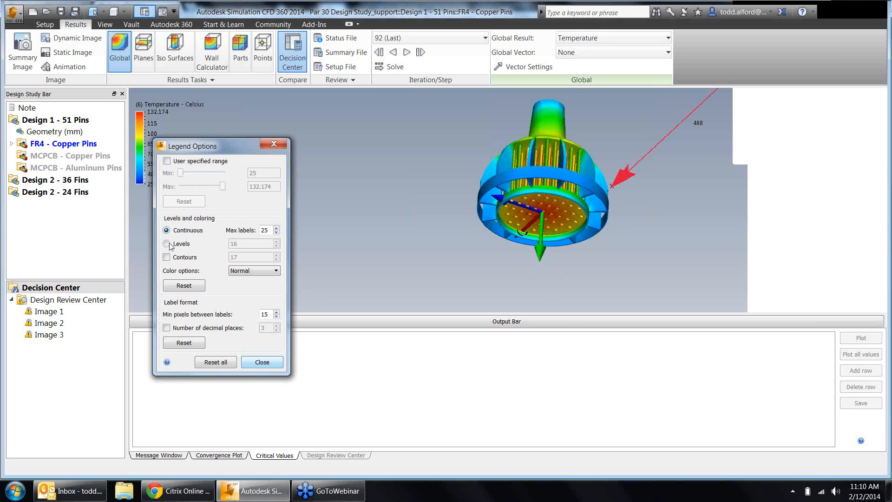
click(266, 274)
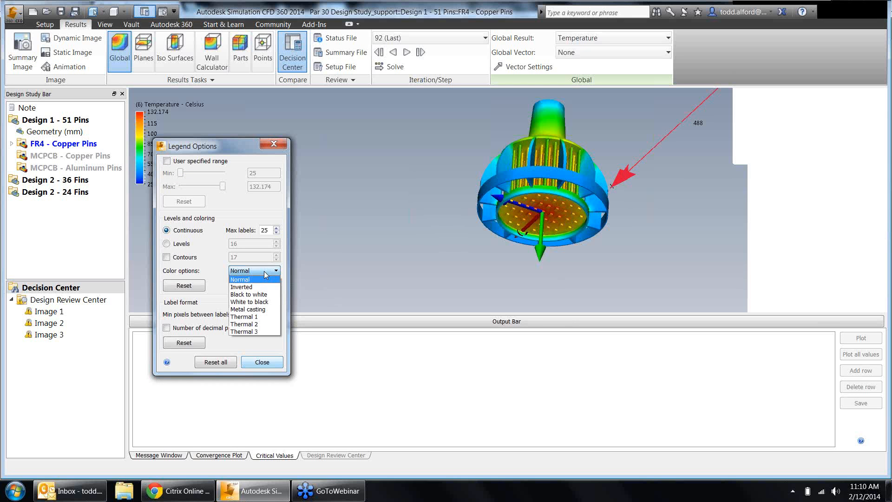
click(269, 325)
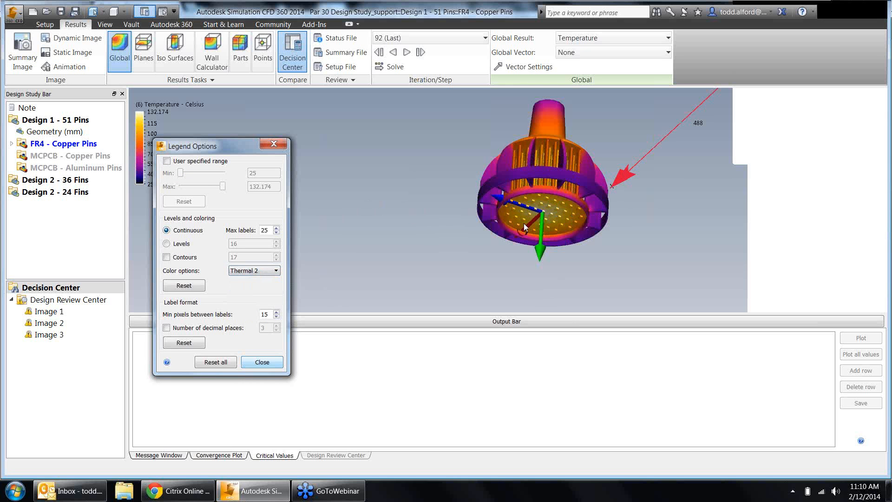
click(281, 143)
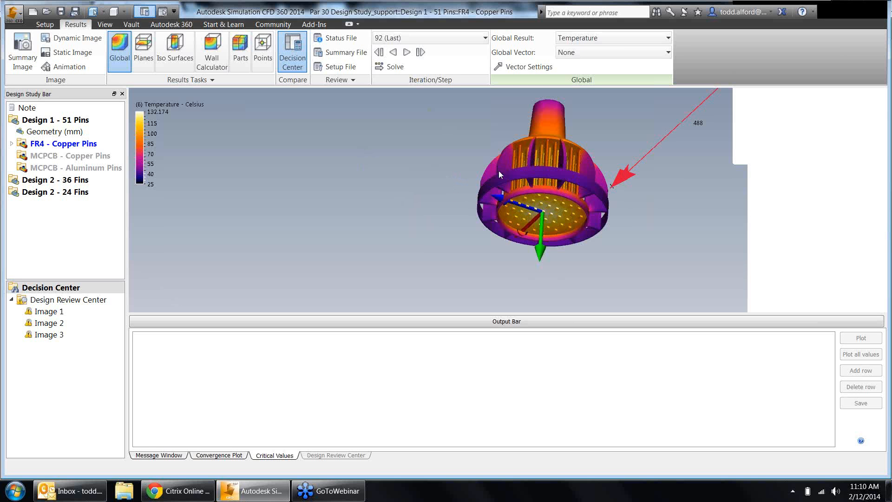
Try the Black to white and White to black color options on the temperature legend.
mouse_move(499, 174)
shift+middle_down()
mouse_move(505, 183)
mouse_move(474, 140)
mouse_move(406, 148)
mouse_move(392, 133)
shift+middle_up()
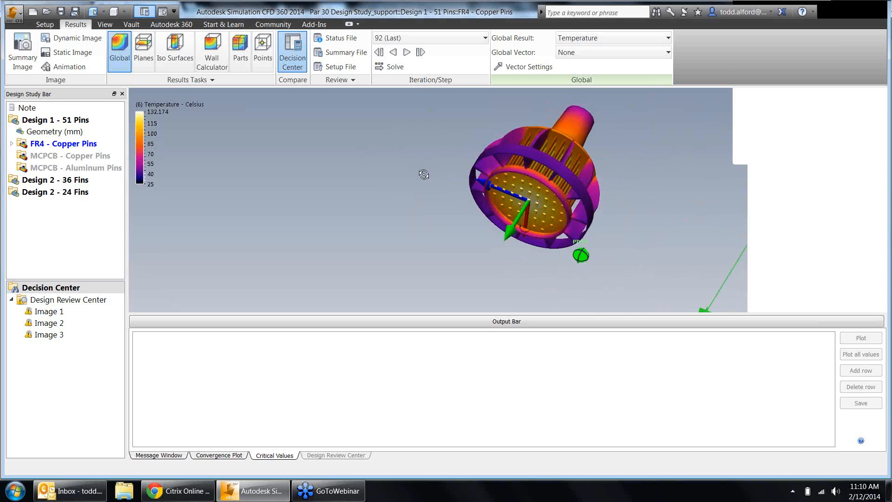
right_click(139, 149)
click(161, 170)
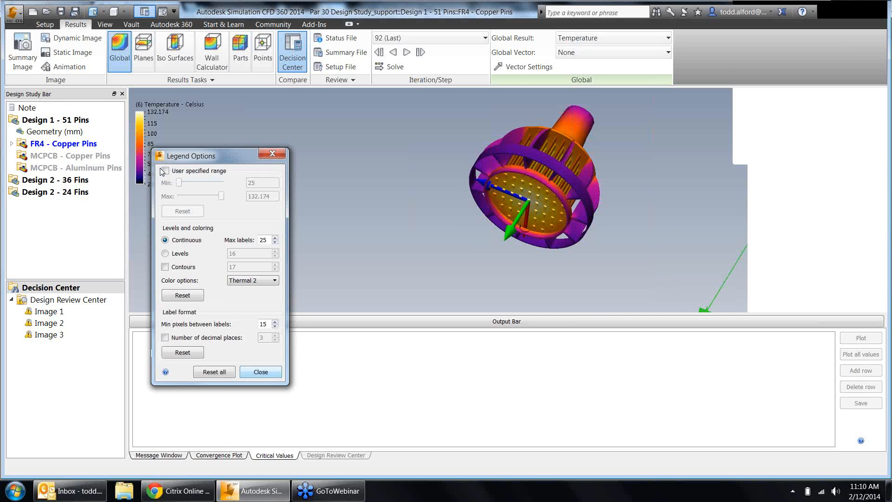
click(257, 281)
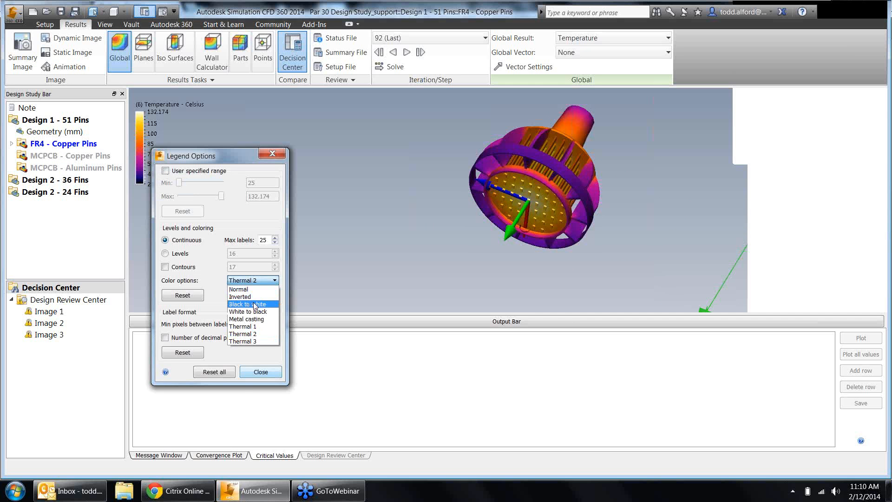
click(254, 305)
click(251, 280)
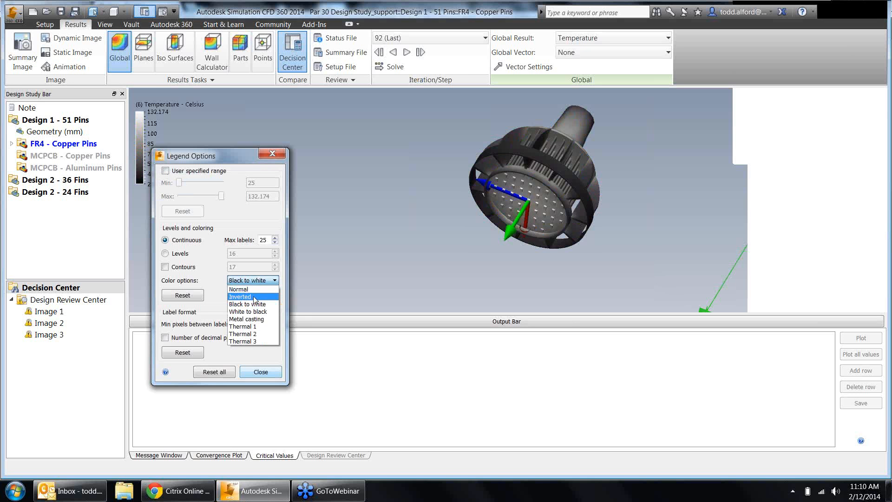
click(254, 313)
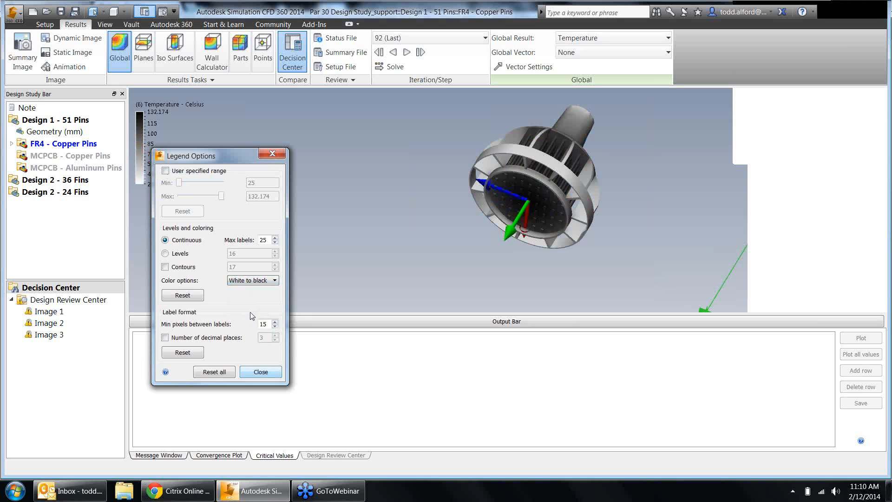
Try the Thermal 1 and Thermal 3 color options on the temperature legend.
click(269, 281)
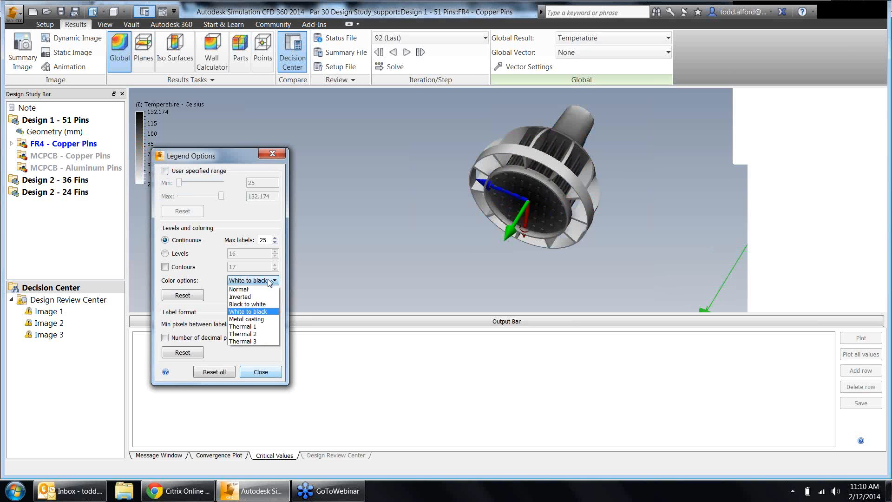
click(262, 326)
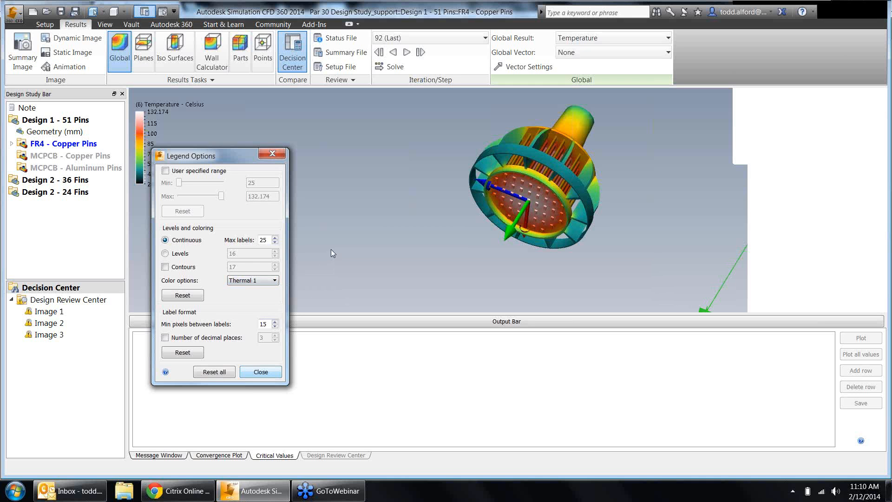
click(260, 281)
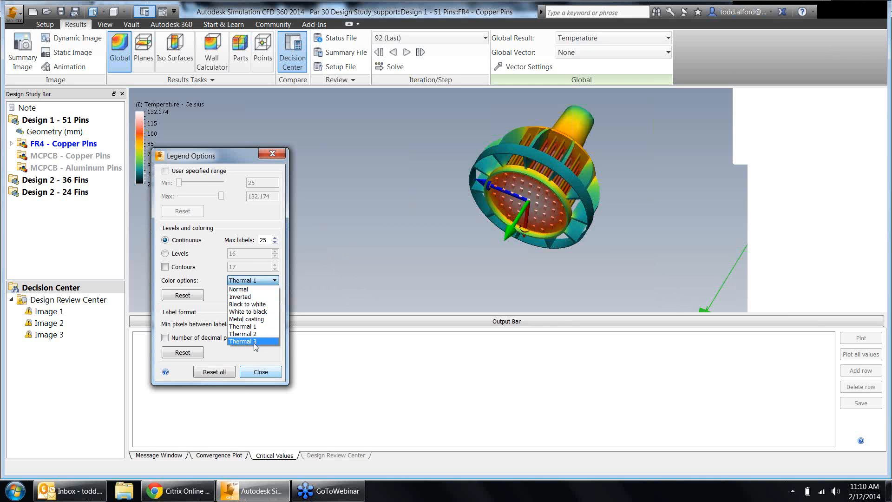
click(254, 343)
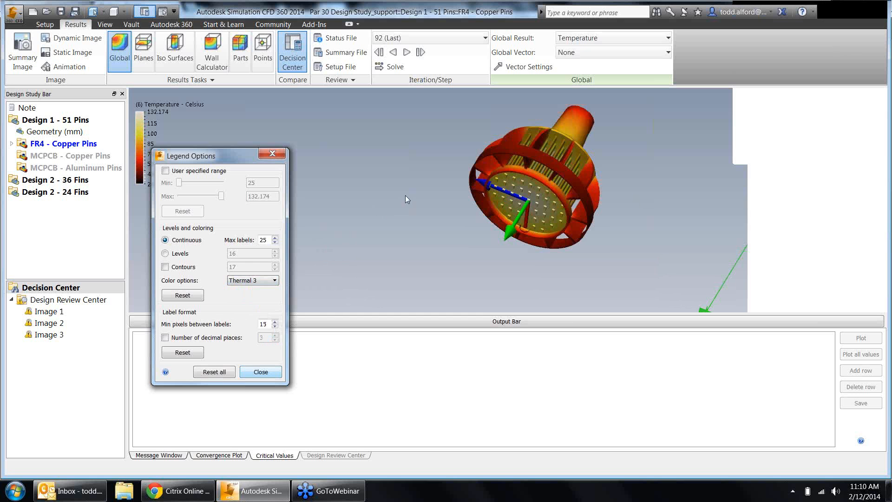
Set the temperature legend's color option back to Normal and close the legend options.
click(267, 282)
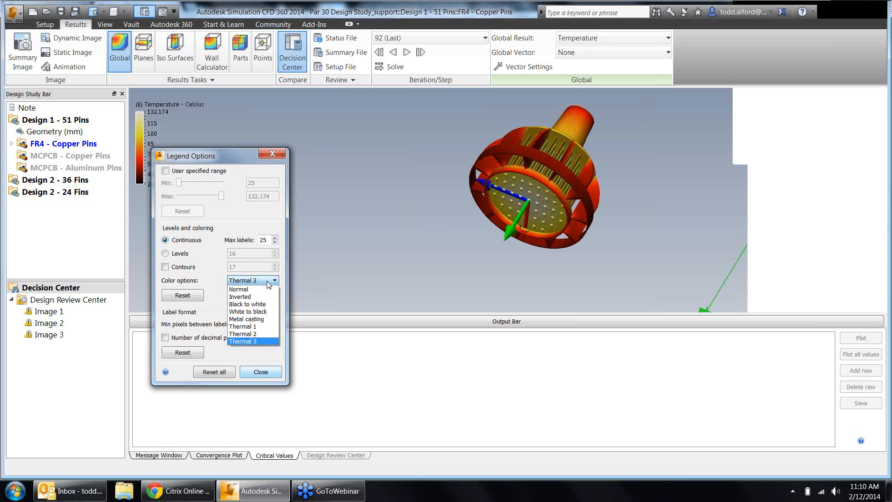
click(265, 290)
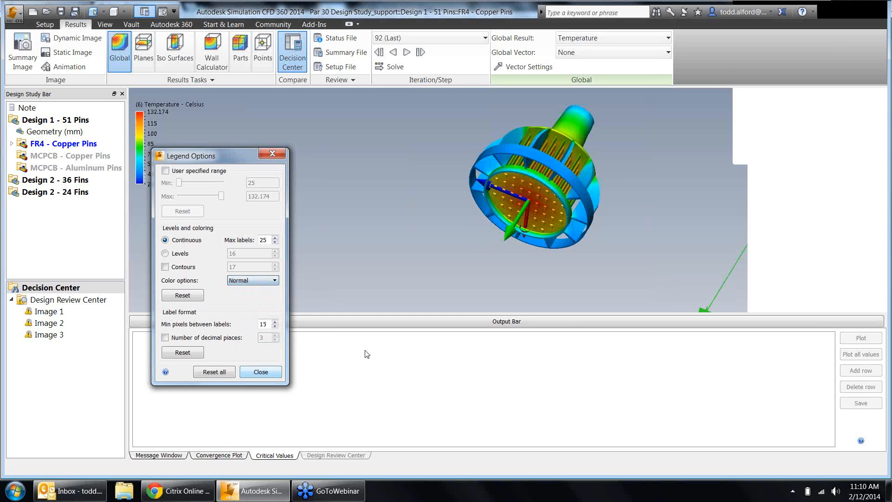
click(260, 373)
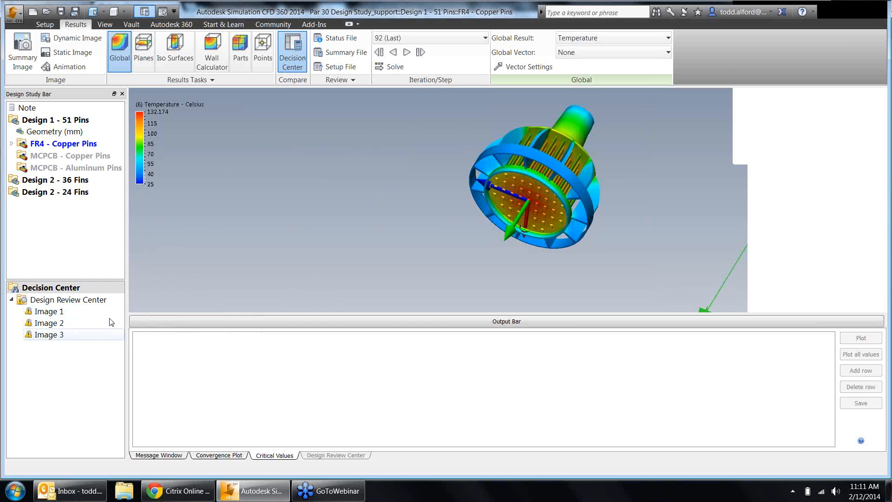
Display Wall Heat Flux as the global result and set its legend units to W/m2.
click(595, 37)
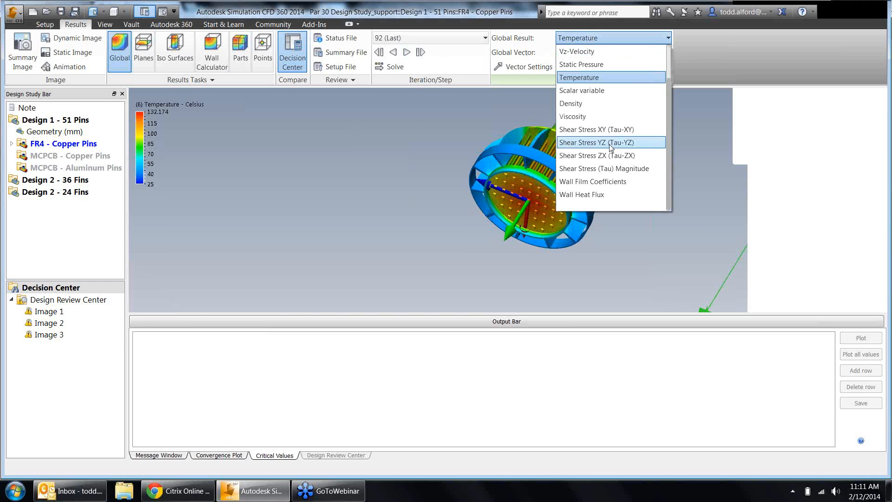
click(608, 195)
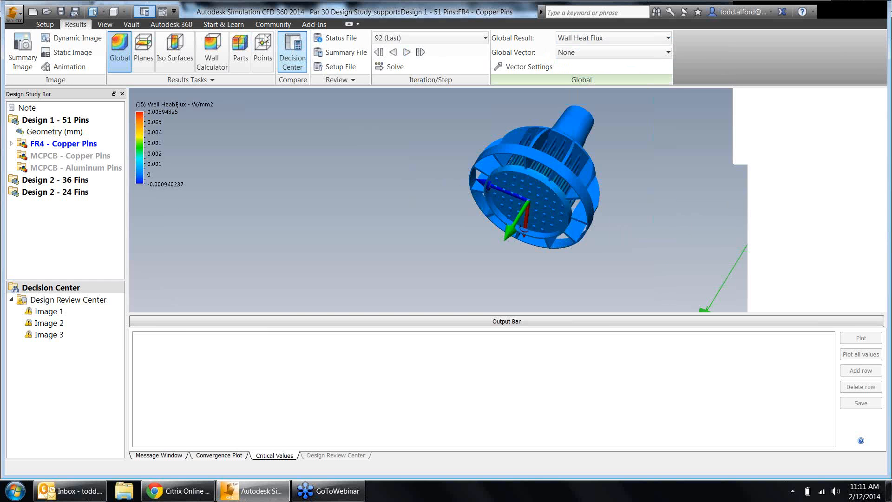
right_click(138, 135)
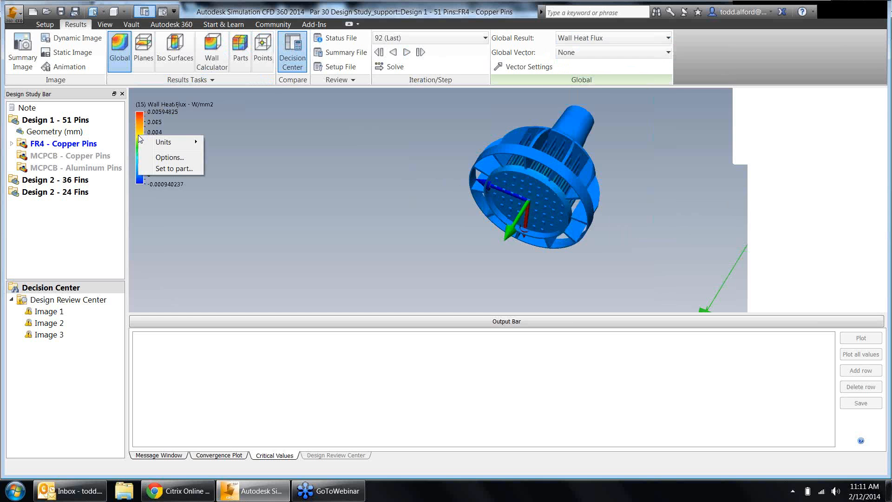
mouse_move(164, 142)
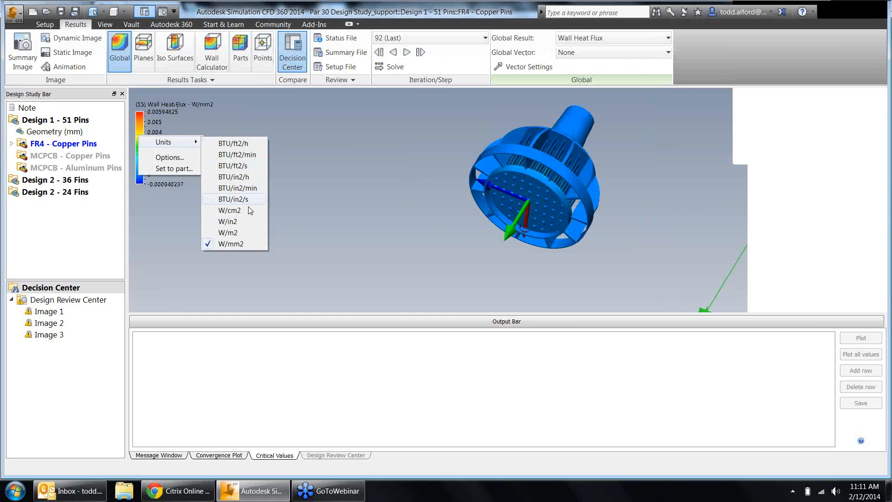
click(247, 233)
Set the Wall Heat Flux legend's user-specified range to 100 minimum and 250 maximum, and inspect the pins from the side.
right_click(143, 146)
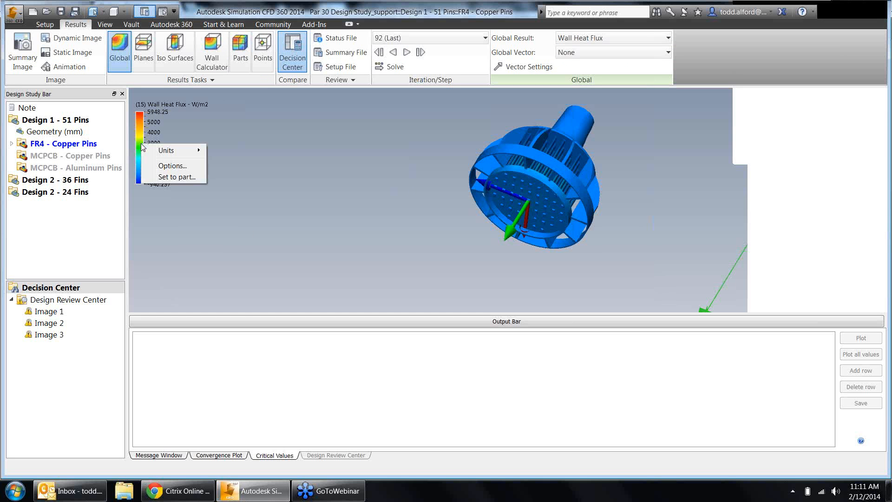
click(176, 167)
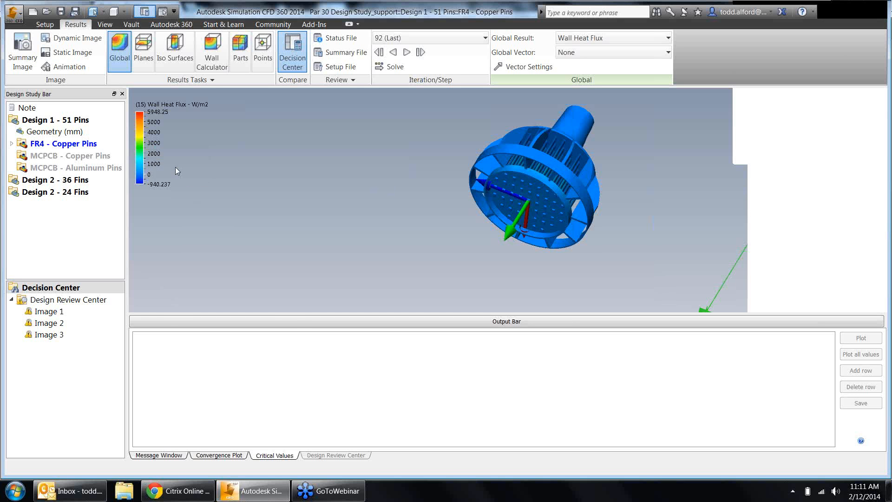
click(169, 167)
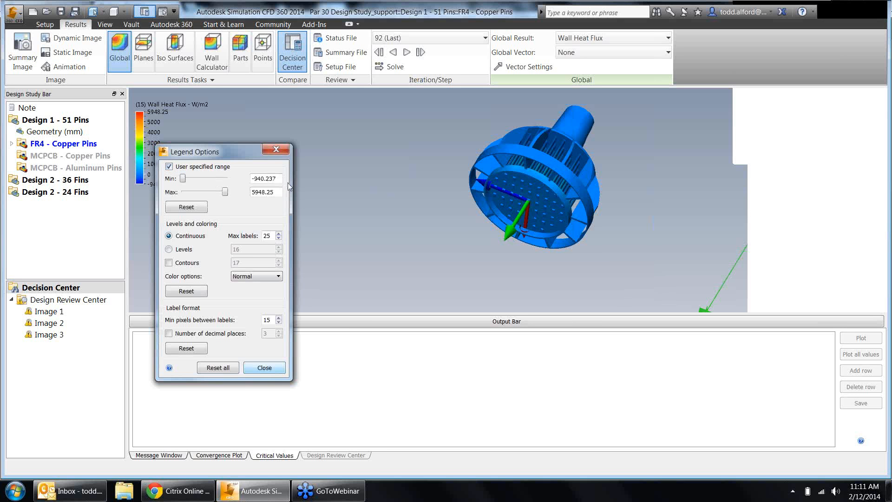
drag(251, 178, 282, 182)
text(100)
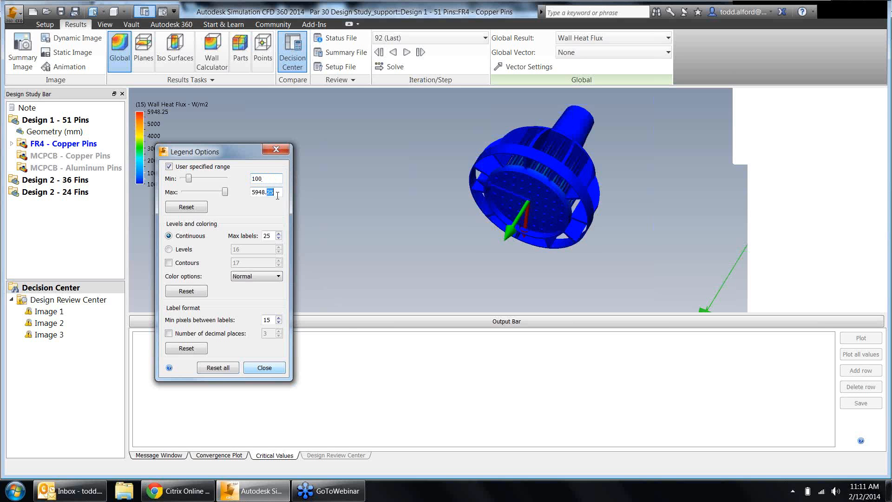
drag(251, 192, 278, 195)
text(250)
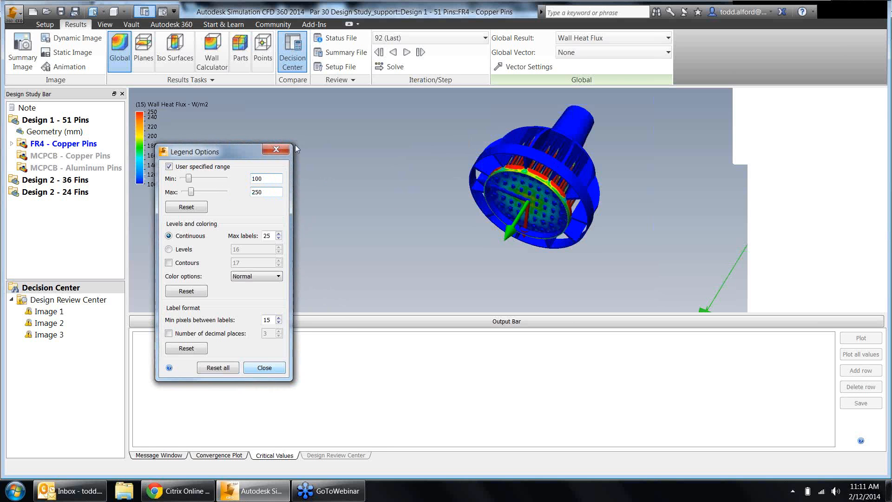
click(276, 149)
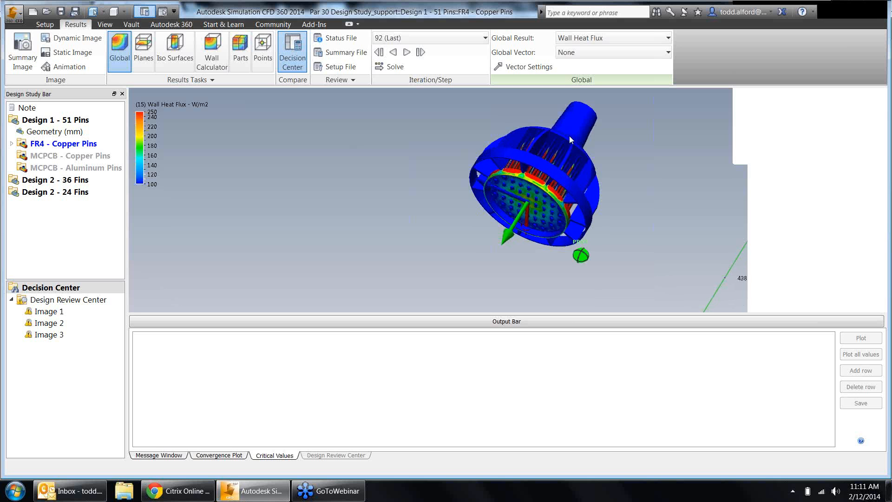
mouse_move(570, 135)
shift+middle_down()
mouse_move(564, 166)
mouse_move(578, 170)
shift+middle_up()
mouse_move(590, 172)
shift+middle_down()
mouse_move(612, 174)
mouse_move(592, 169)
shift+middle_up()
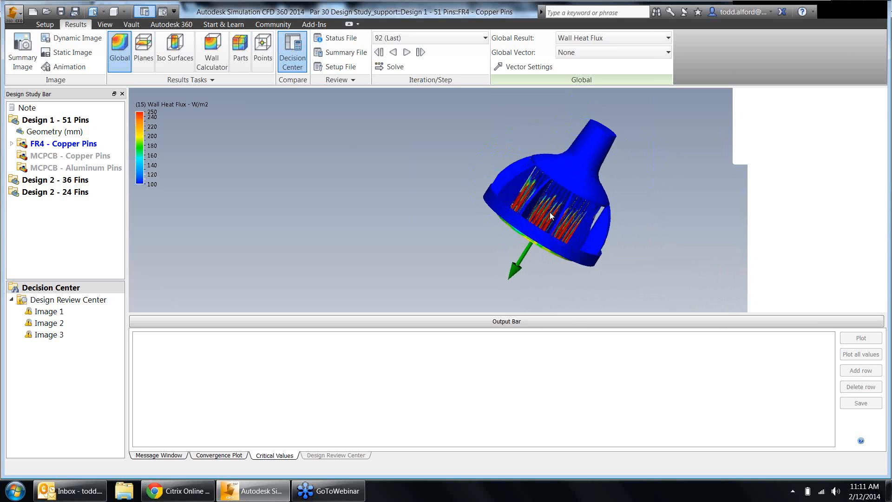
scroll(557, 212, up, 1)
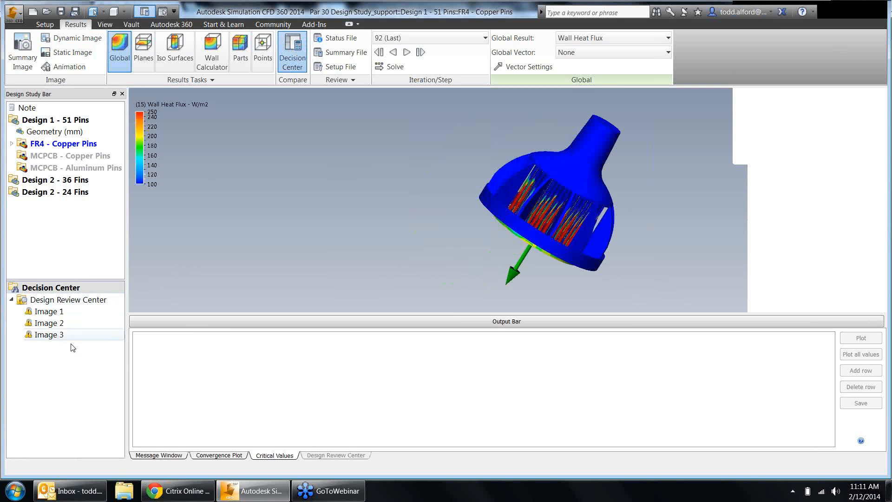
Open Image 1 and Image 2 in the Decision Center, then compare the 36 Fins and 24 Fins designs side by side in Image 2.
click(62, 312)
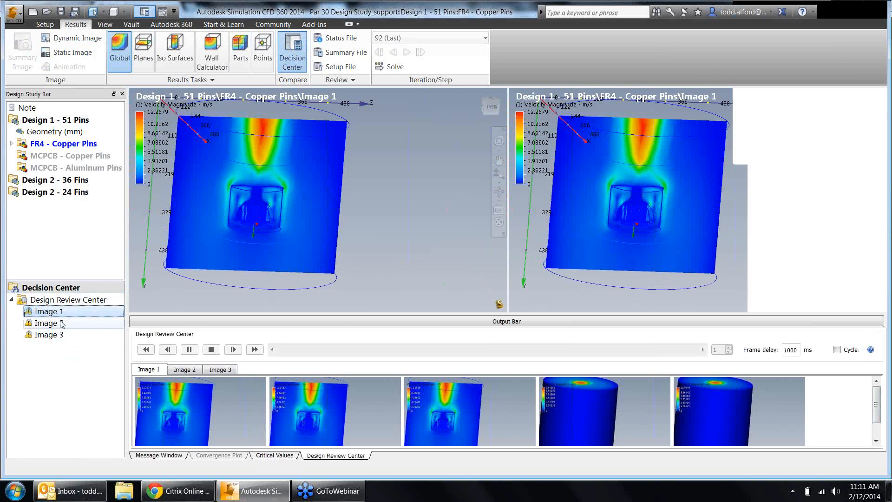
click(62, 324)
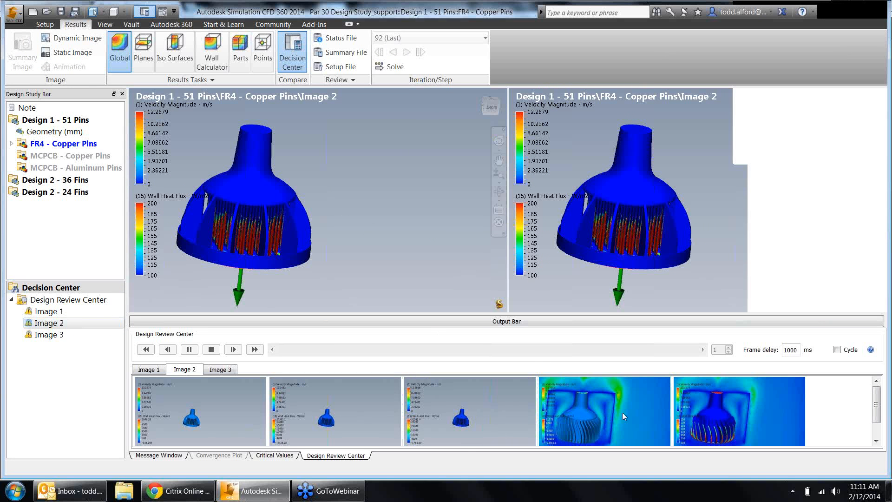
drag(604, 425, 422, 250)
drag(715, 431, 536, 146)
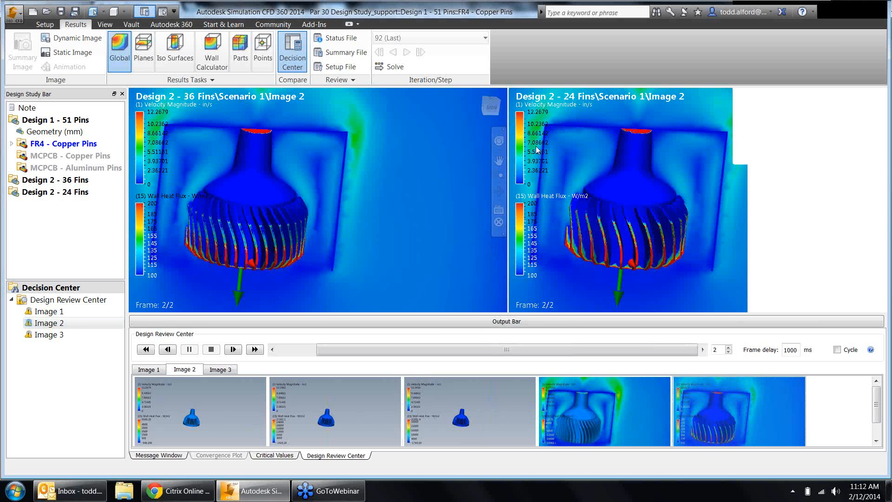
Compare the FR4 - Copper Pins scenario with the 36 Fins design in Image 2, then return to the copper scenario's own results.
click(105, 24)
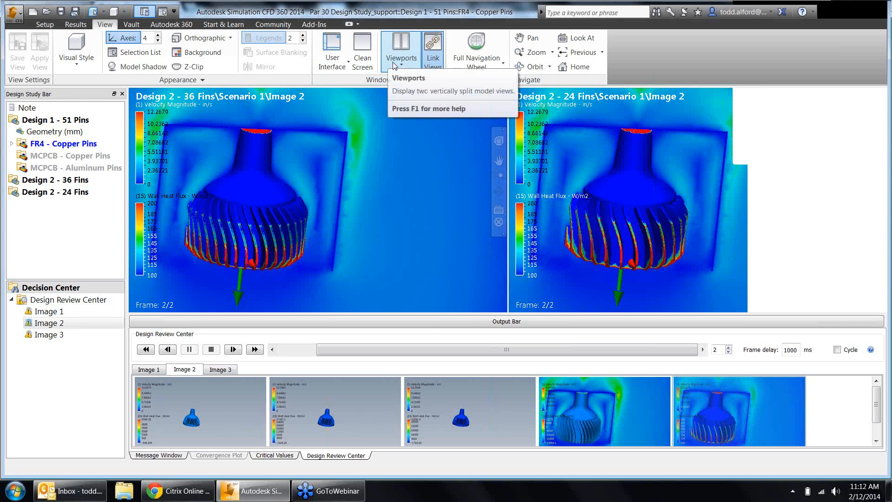
click(76, 24)
click(79, 323)
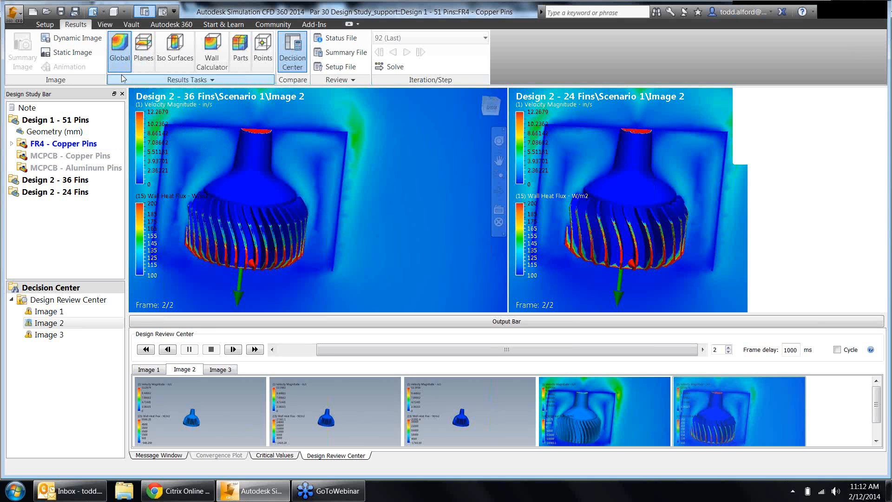
click(69, 145)
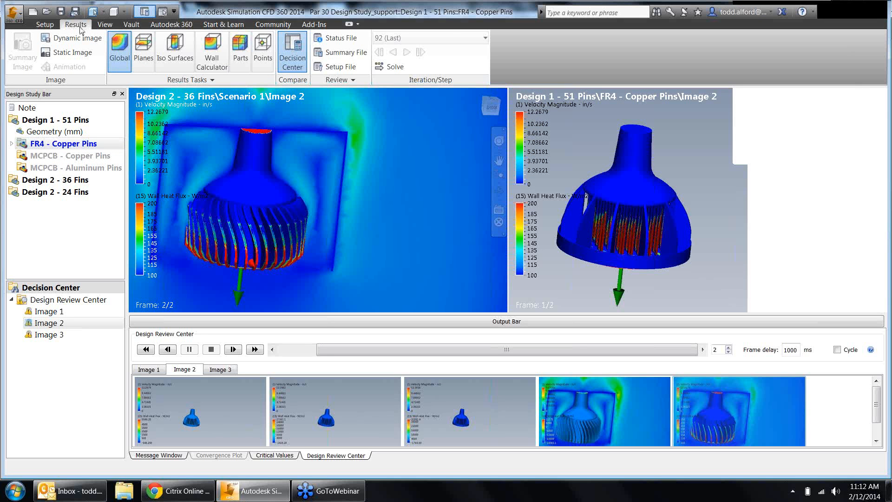
click(102, 26)
click(78, 26)
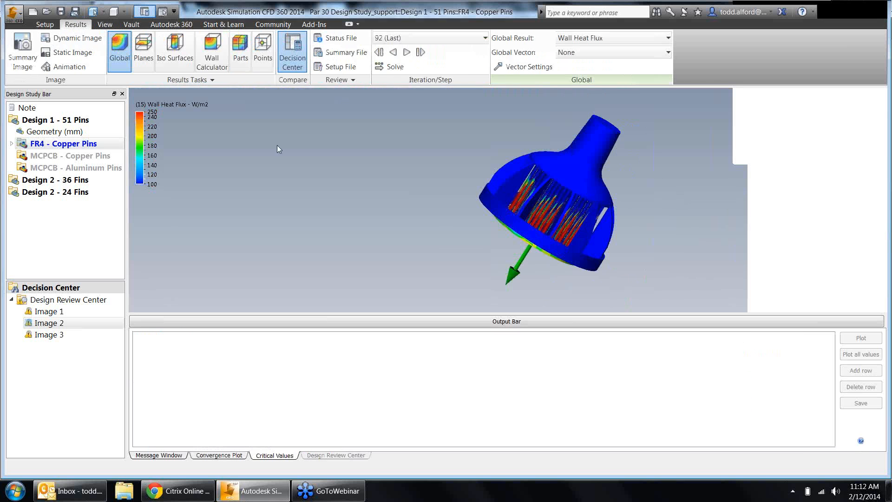
Add a results plane cutting through the bulb and display Velocity Magnitude on it.
click(143, 48)
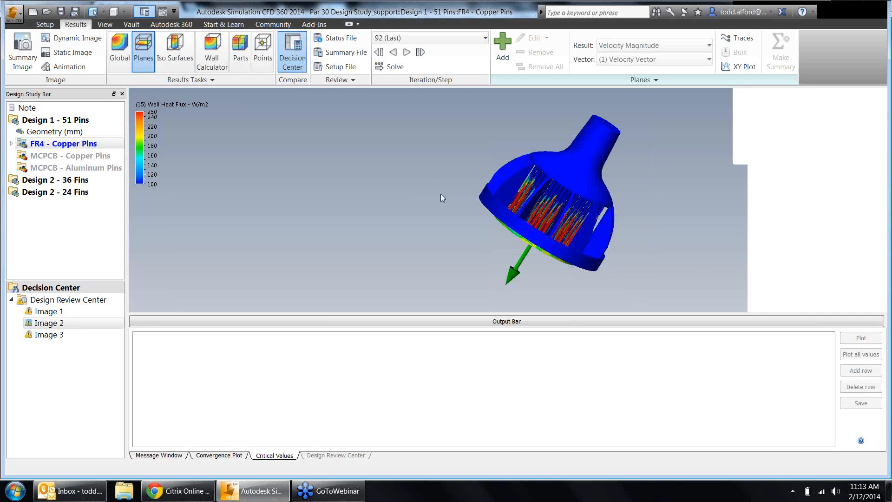
scroll(390, 239, down, 4)
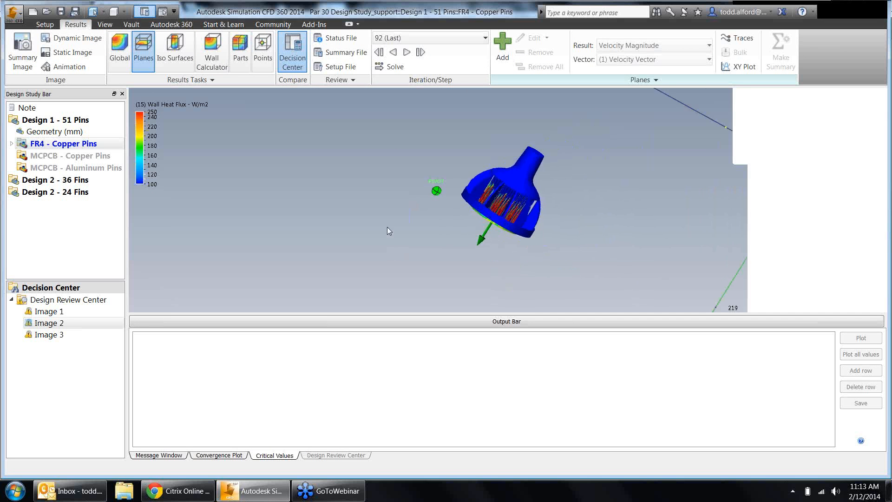
middle_drag(389, 231, 336, 240)
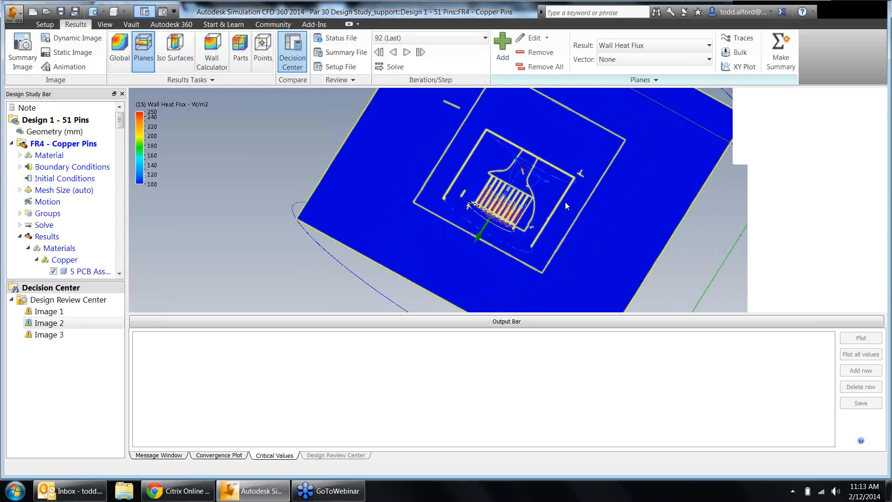
scroll(566, 203, down, 1)
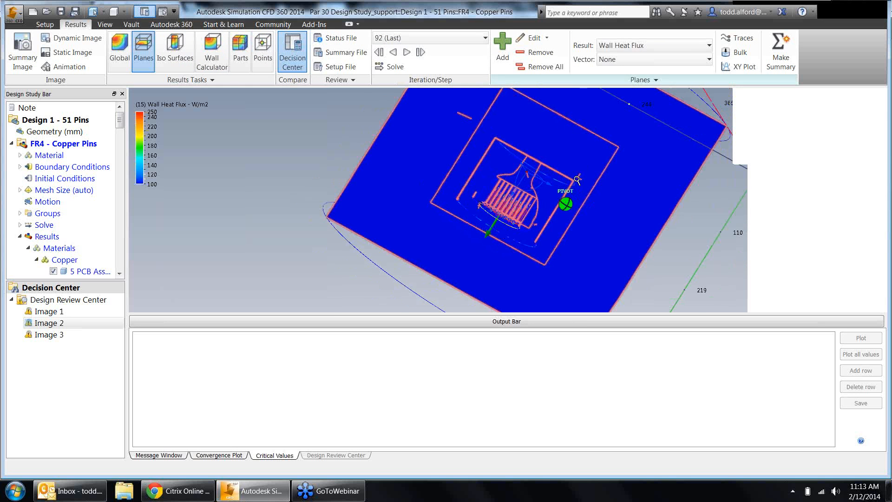
click(667, 45)
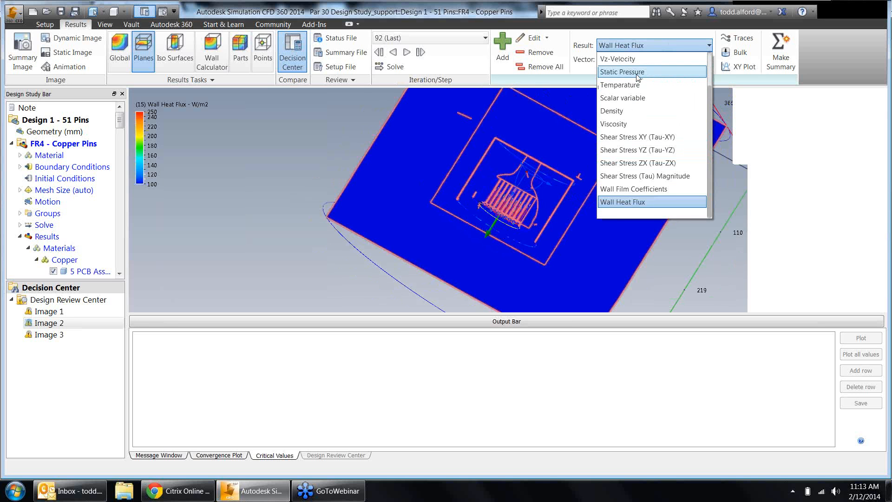
scroll(640, 79, up, 1)
click(636, 59)
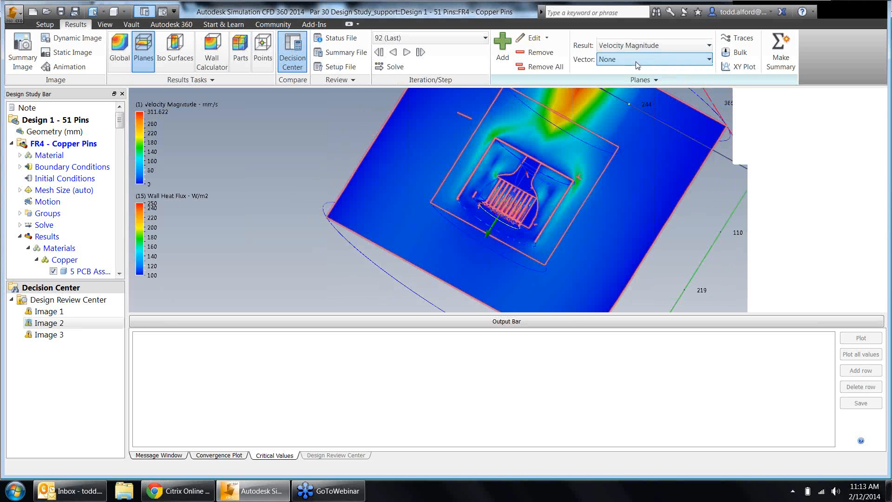
scroll(662, 175, down, 2)
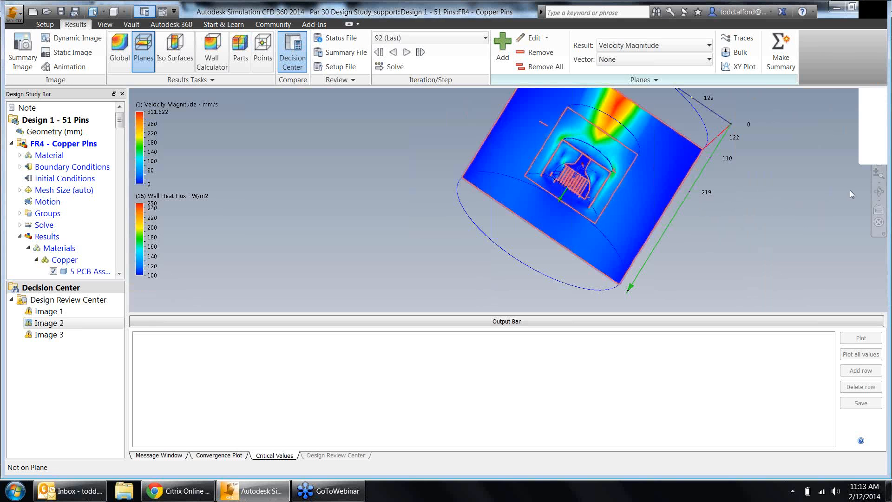
View the velocity plane face-on, then remove it from the model.
click(873, 110)
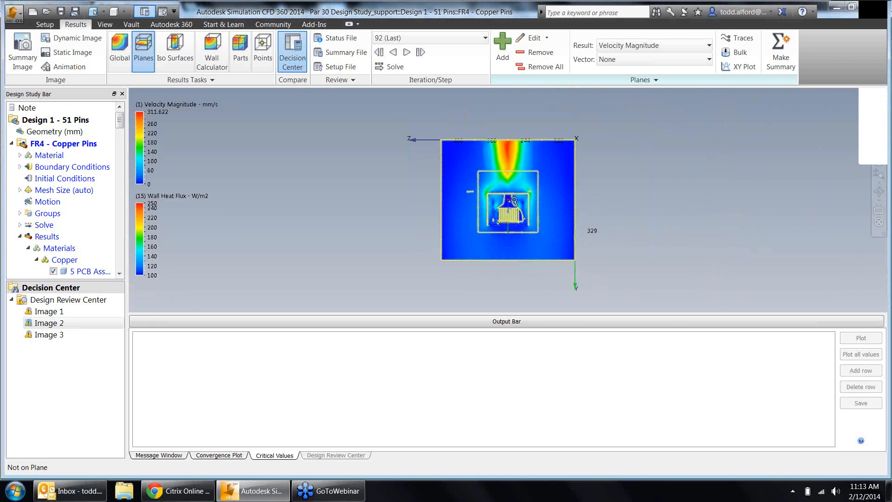
scroll(501, 207, up, 2)
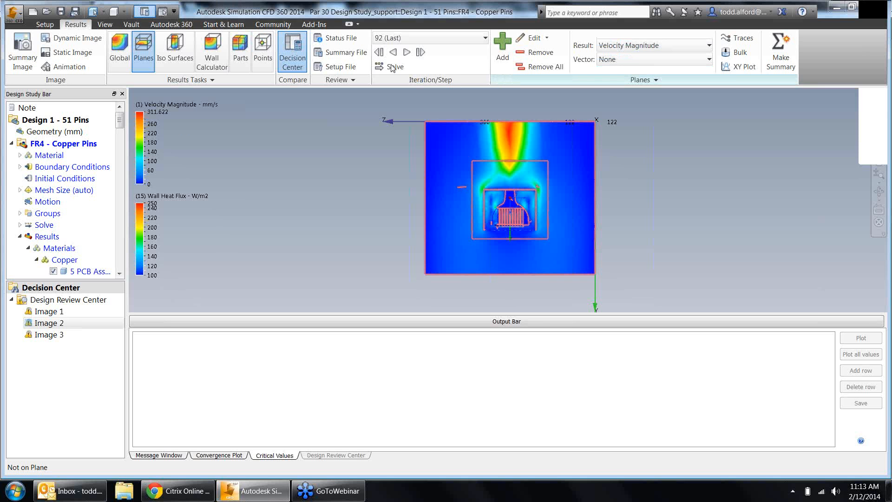
click(539, 52)
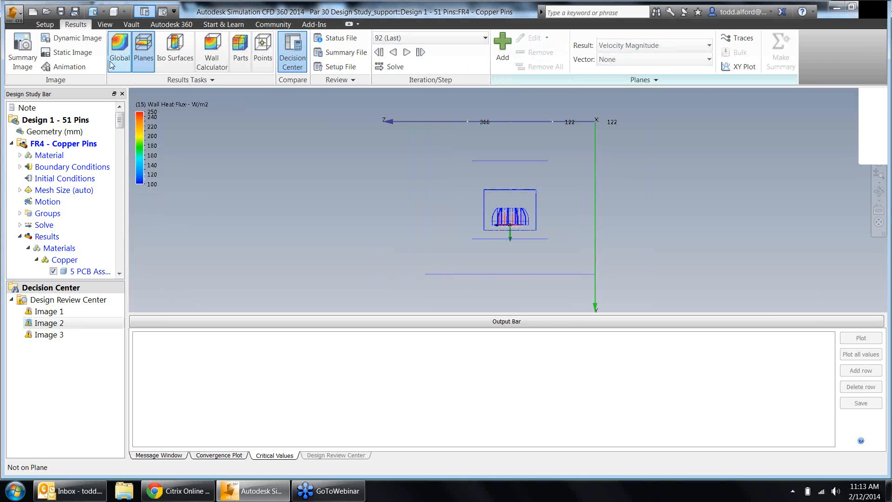
Add an iso surface that uses Velocity Magnitude as both its quantity and its color-by result.
click(164, 64)
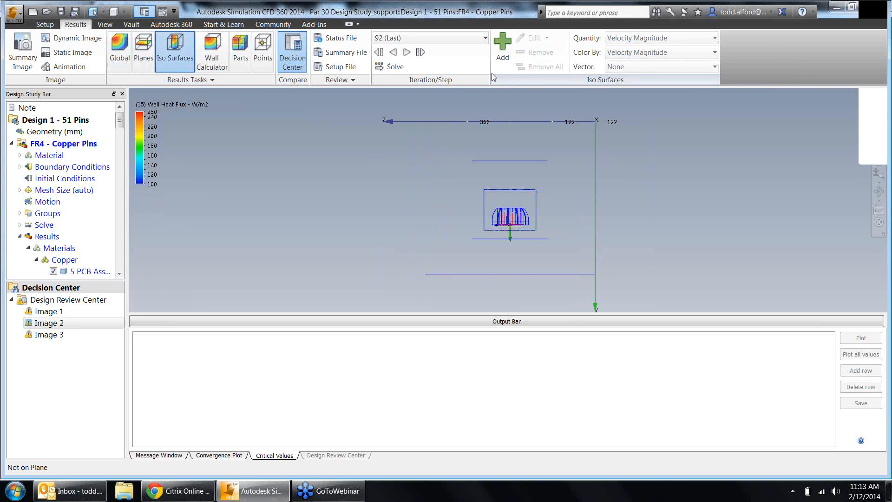
click(504, 59)
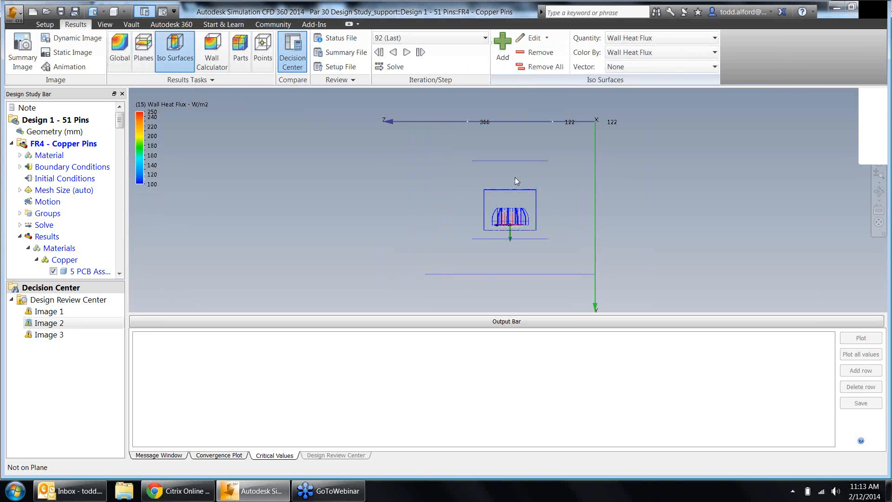
click(655, 38)
scroll(654, 64, up, 1)
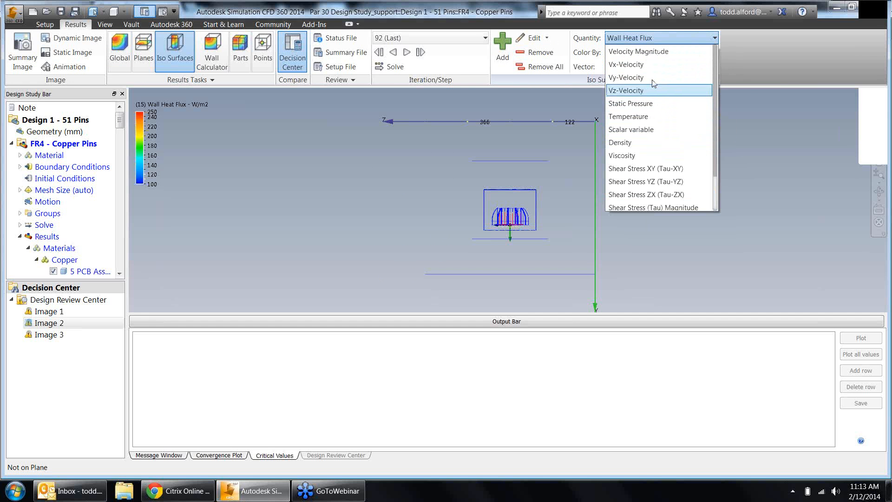
click(654, 59)
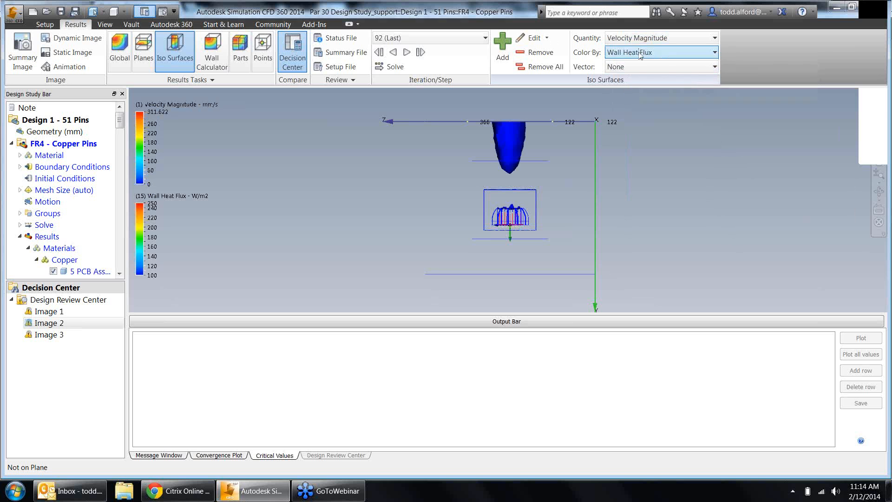
click(644, 52)
scroll(646, 83, up, 1)
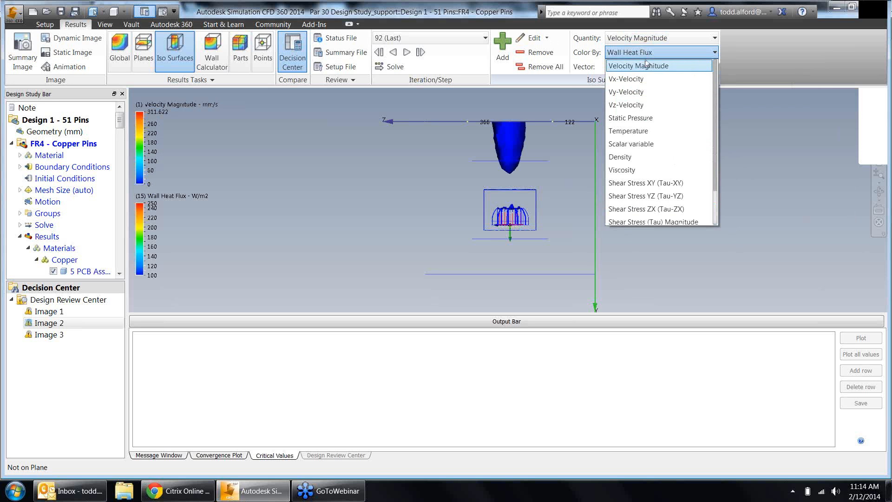
click(650, 66)
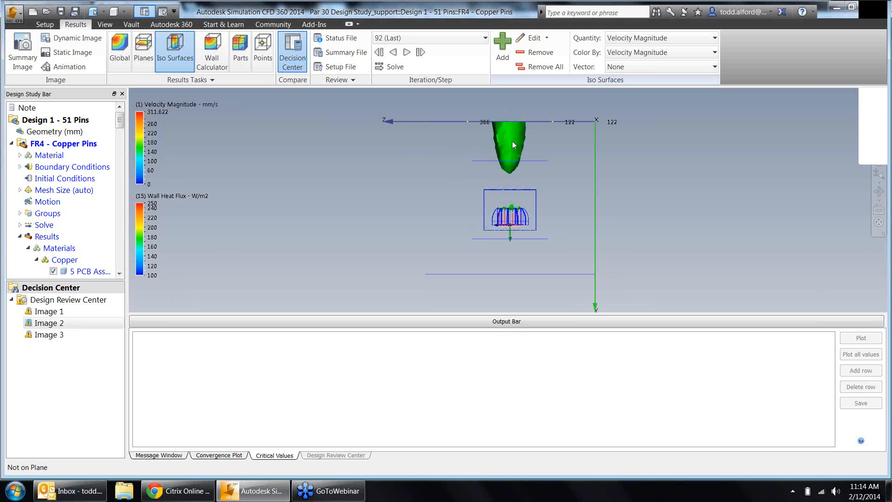
Edit the iso surface and set its velocity magnitude value to 177.6.
click(531, 38)
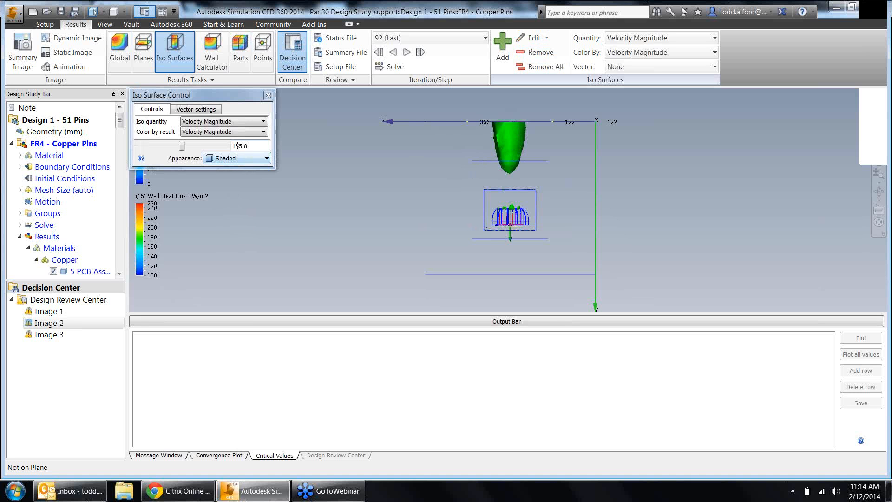
mouse_move(182, 150)
mouse_down()
mouse_move(202, 149)
mouse_move(169, 149)
mouse_move(188, 150)
mouse_up()
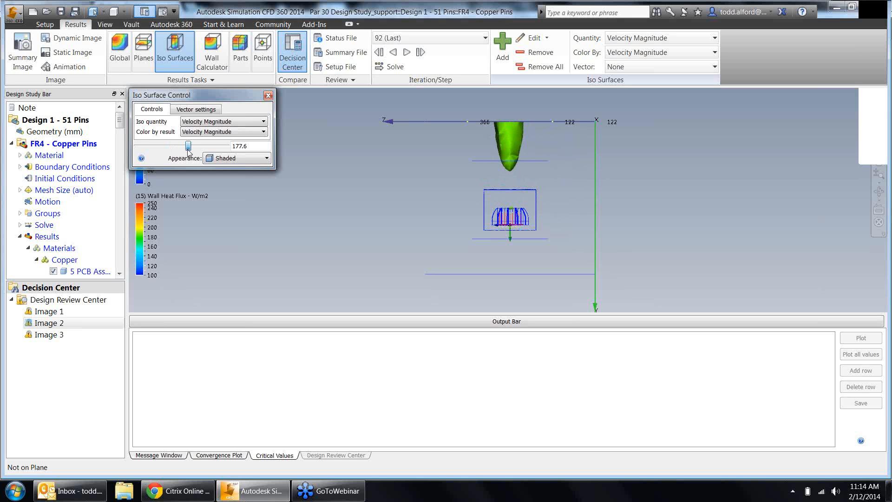
click(266, 99)
Show the iso surface's vector settings and set its appearance to Outline.
click(198, 110)
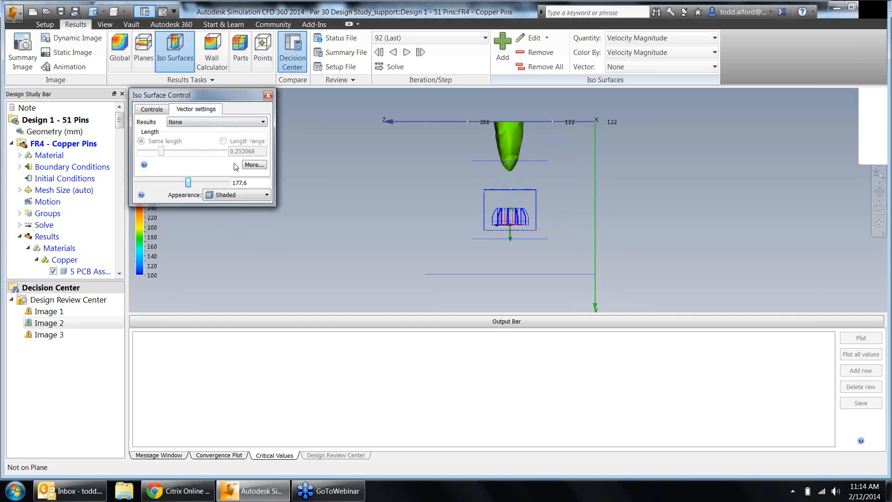
click(237, 195)
click(236, 211)
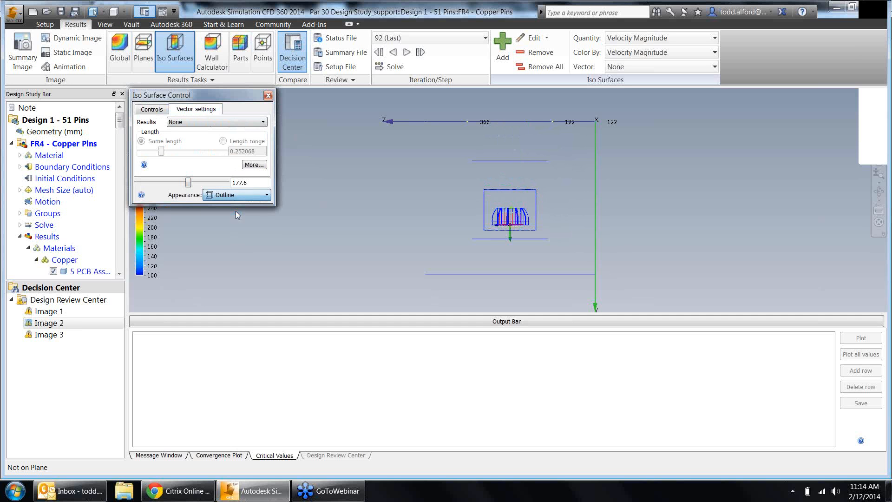
Set the iso surface's vector result to Velocity Vector and inspect the arrows around the bulb.
click(212, 122)
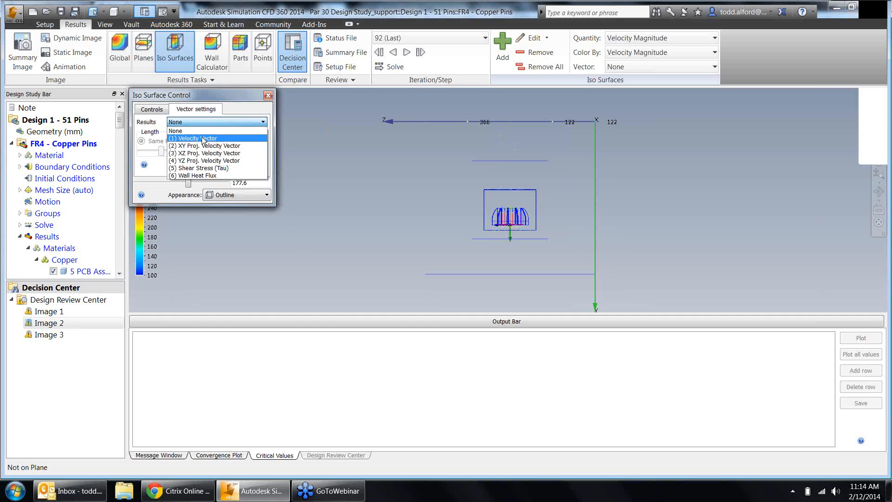
click(203, 139)
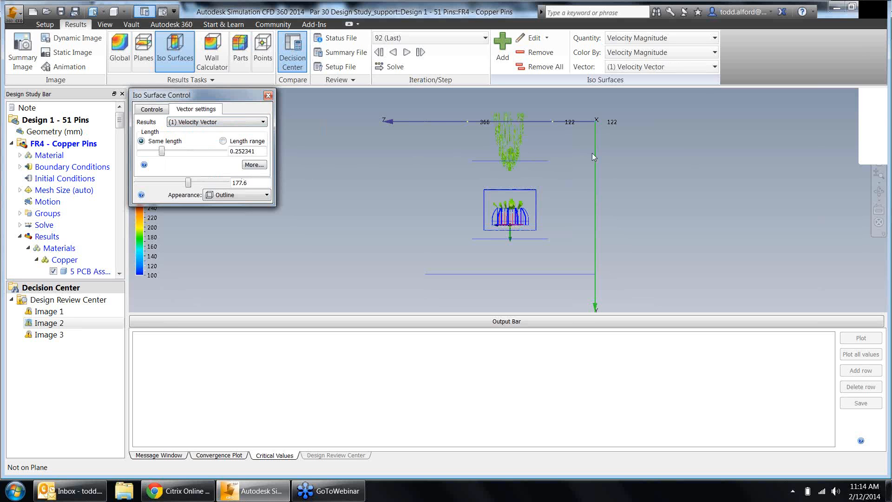
scroll(526, 158, up, 3)
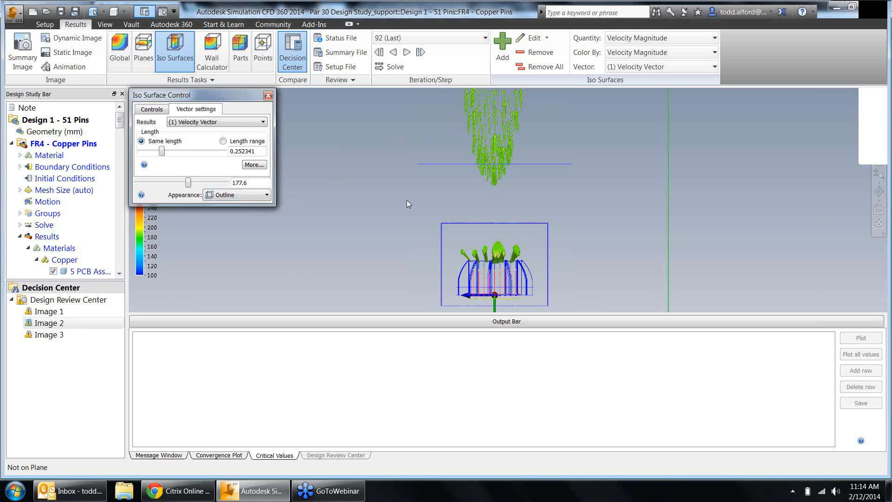
scroll(673, 205, down, 2)
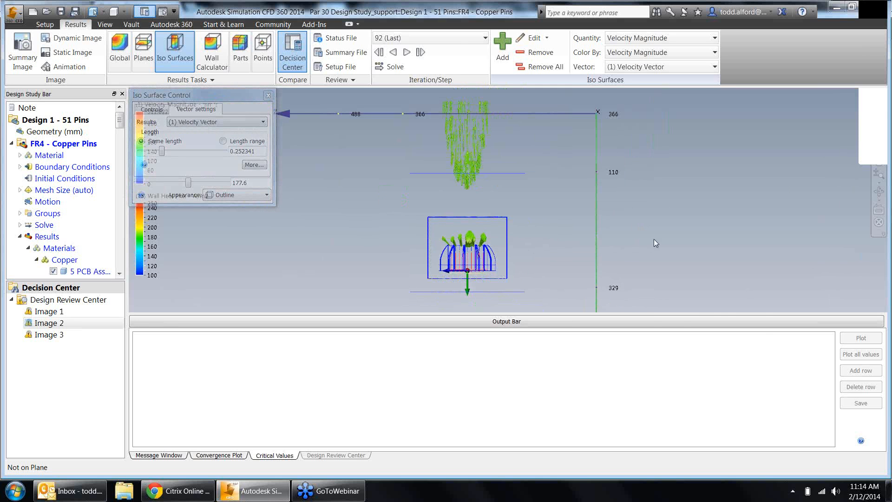
Animate the results across all saved iterations from 15 to 92 and play the frames forward.
right_click(654, 224)
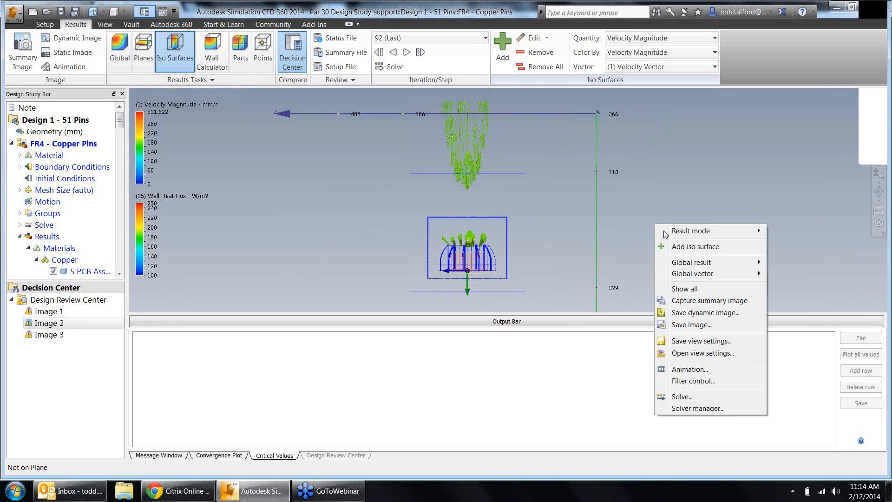
click(686, 372)
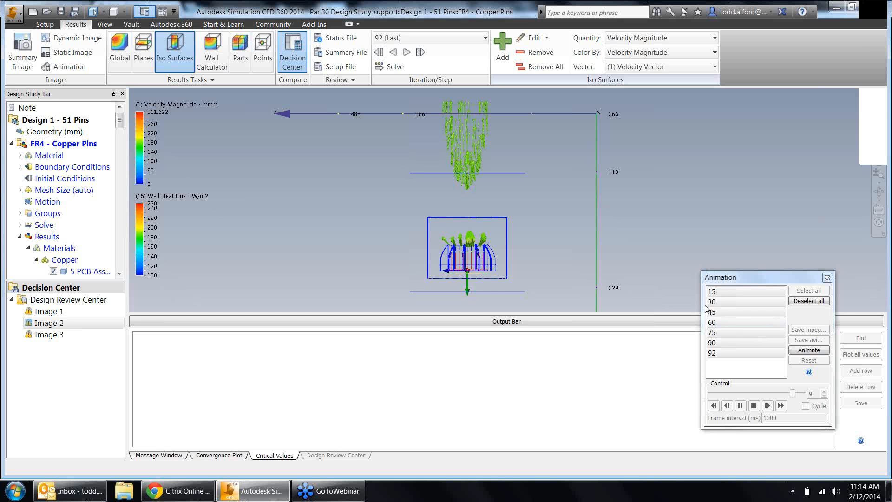
click(811, 352)
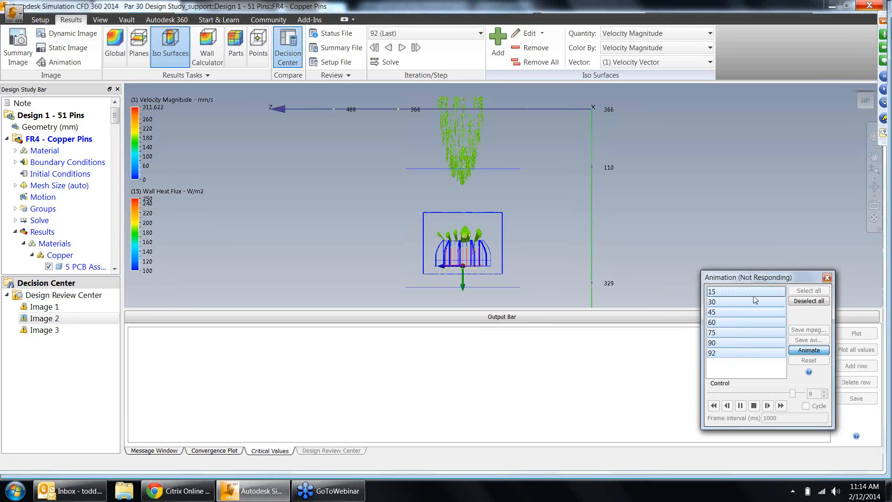
click(780, 405)
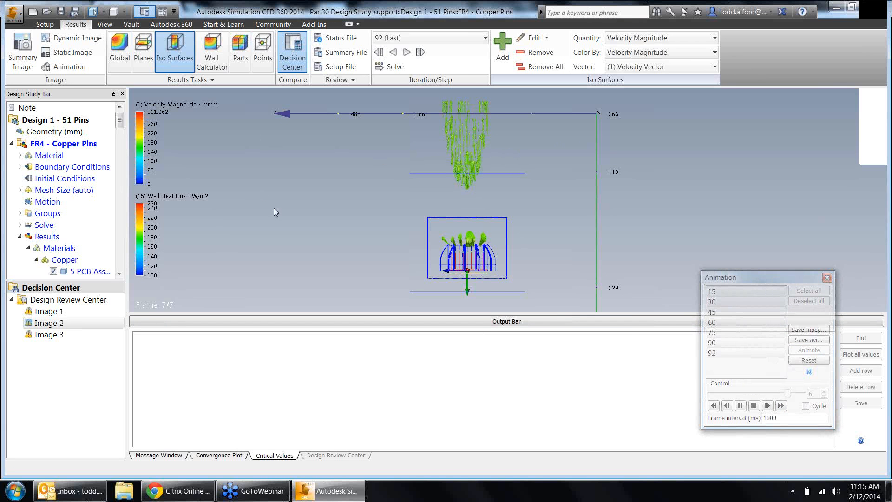
Display the whole bulb as shaded and set the global result to Temperature.
click(119, 52)
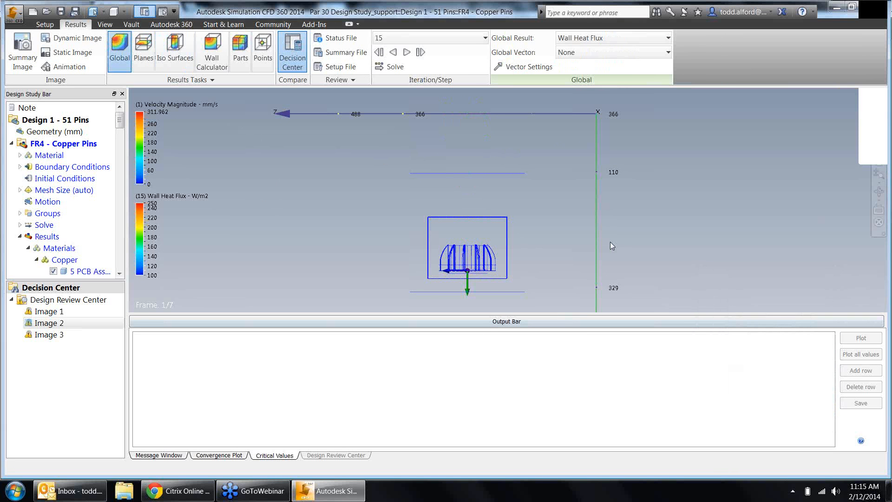
click(124, 14)
click(137, 30)
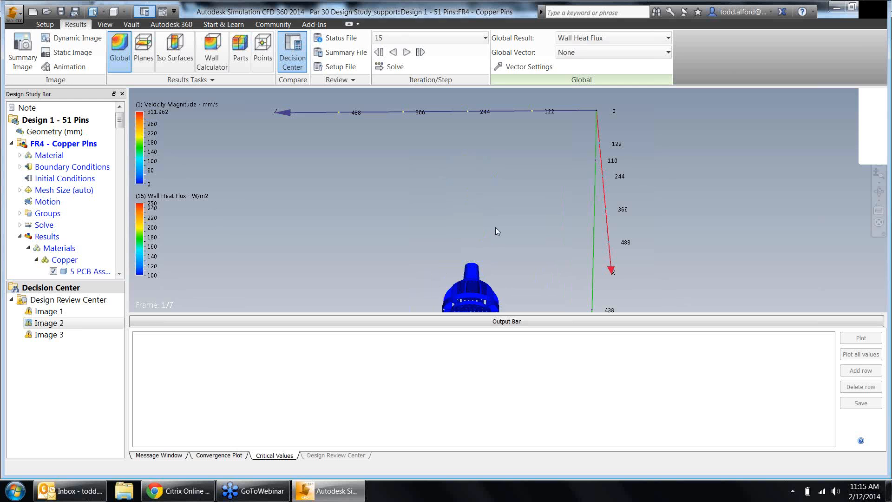
click(575, 41)
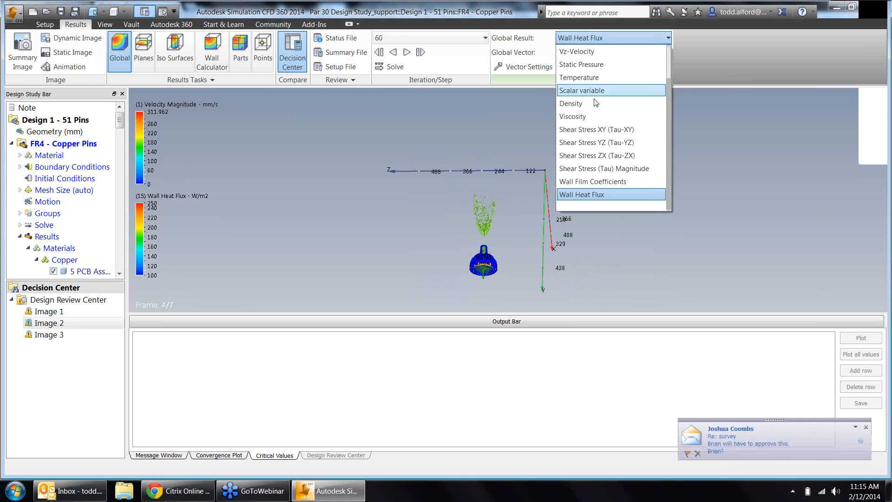
click(592, 78)
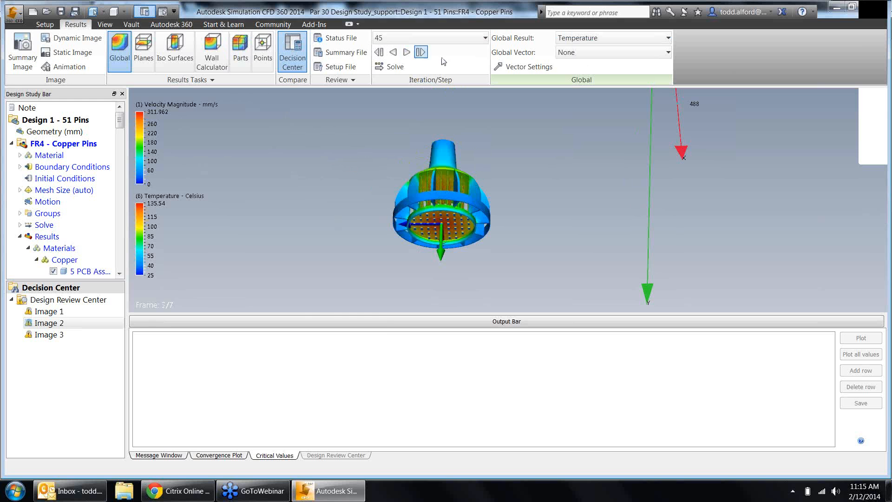
Reopen the animation controls, stop the playback and scrub to frame 7, the last iteration.
right_click(273, 161)
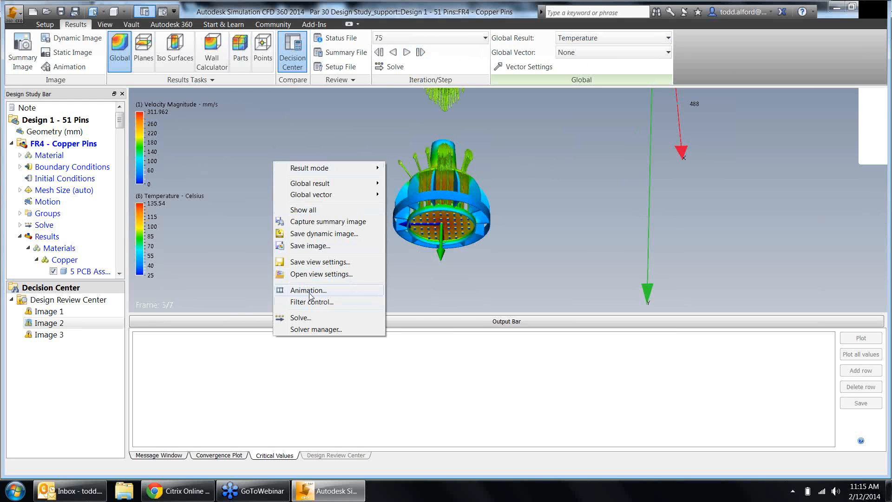
click(308, 291)
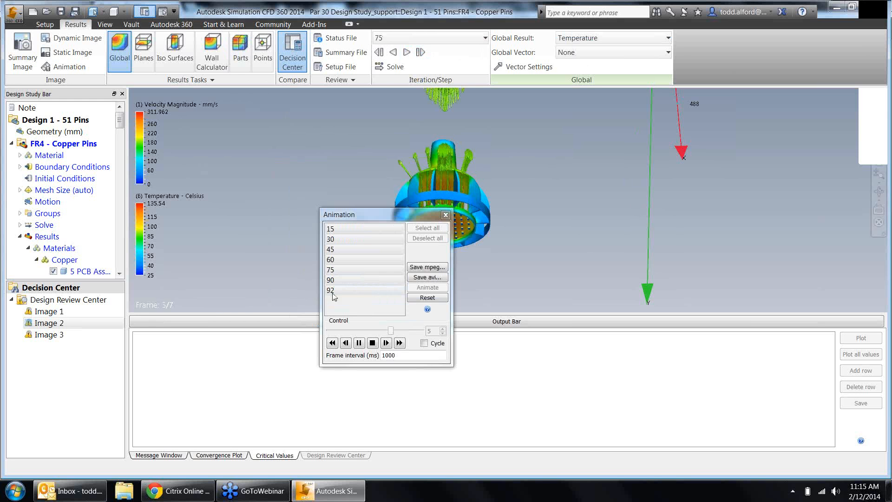
click(372, 349)
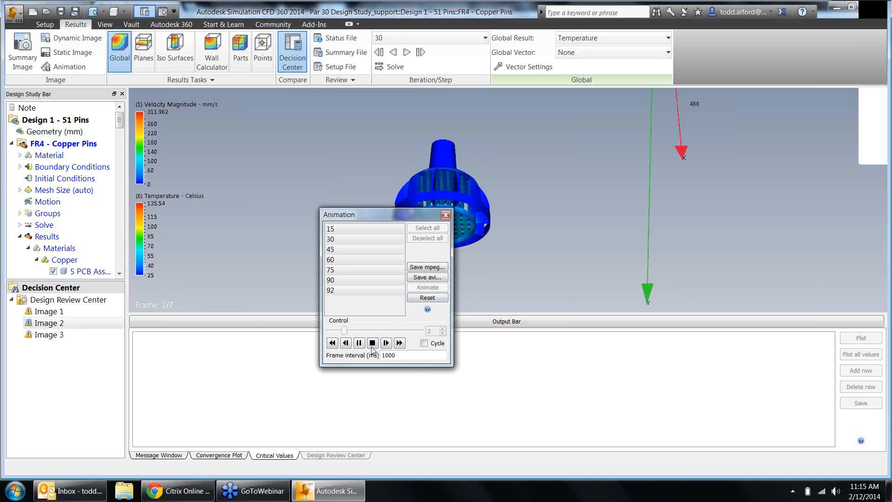
click(372, 346)
drag(344, 330, 422, 332)
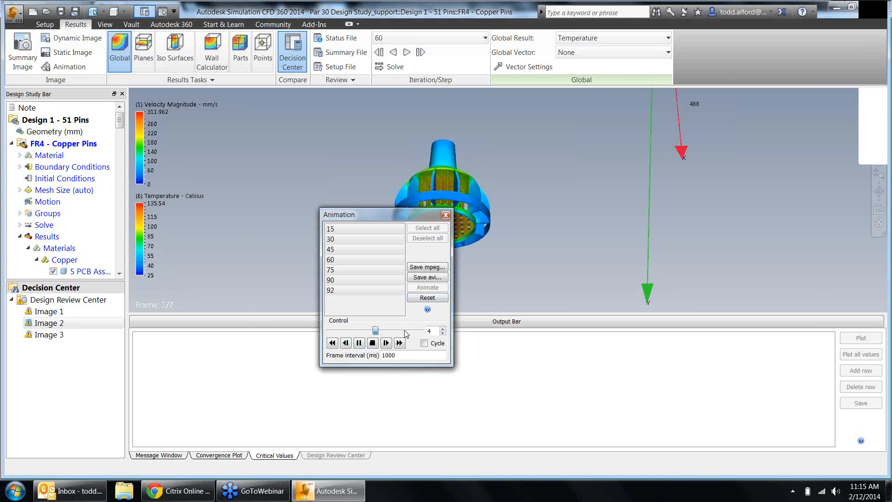
Show the convergence plot, close the animation controls and remove the velocity iso surface.
click(234, 457)
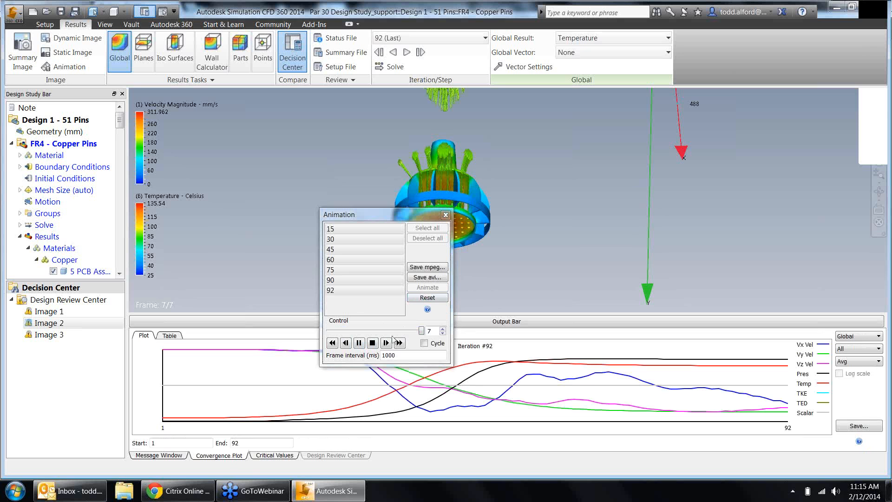
click(446, 215)
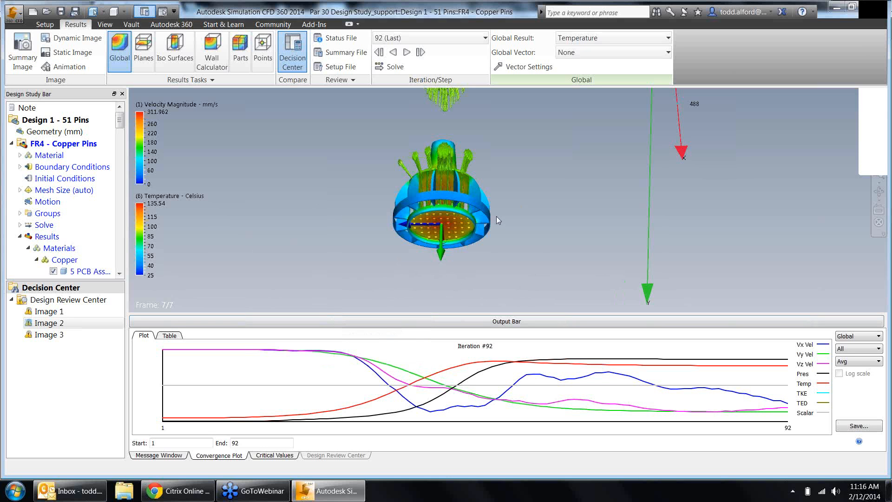
scroll(496, 216, down, 2)
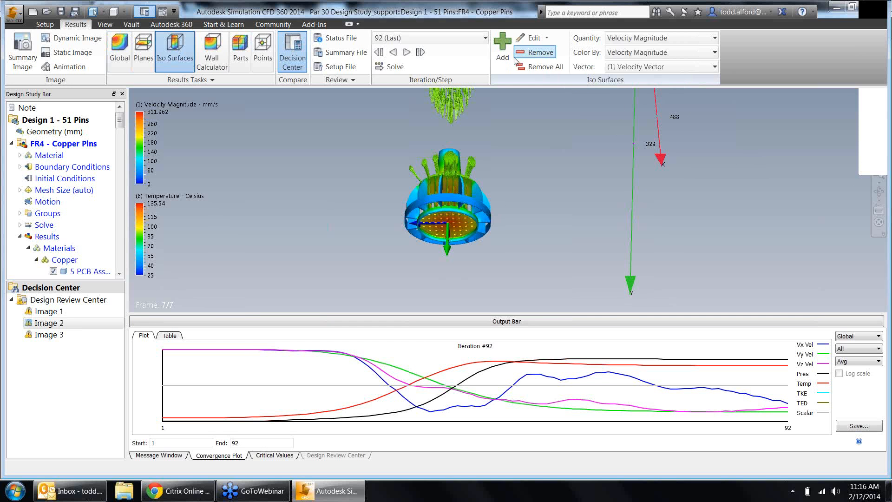
click(517, 55)
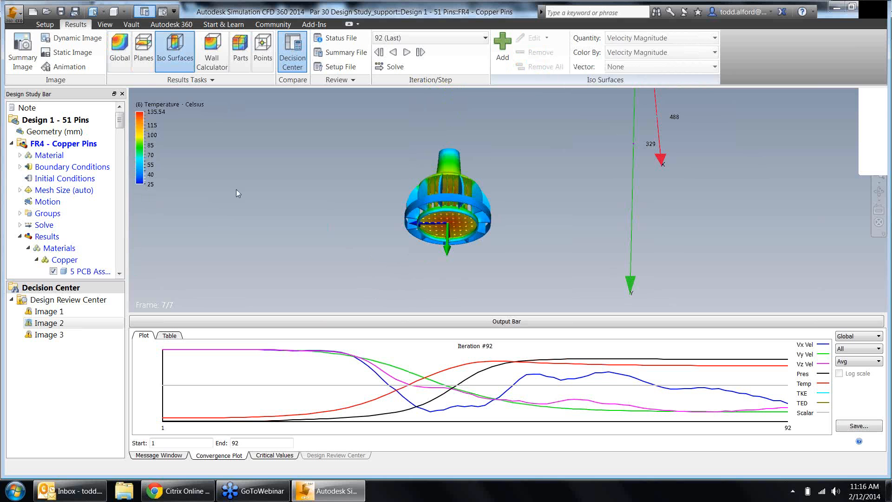
Look over the Wall Calculator options and the Points result settings, closing each without making changes.
click(212, 53)
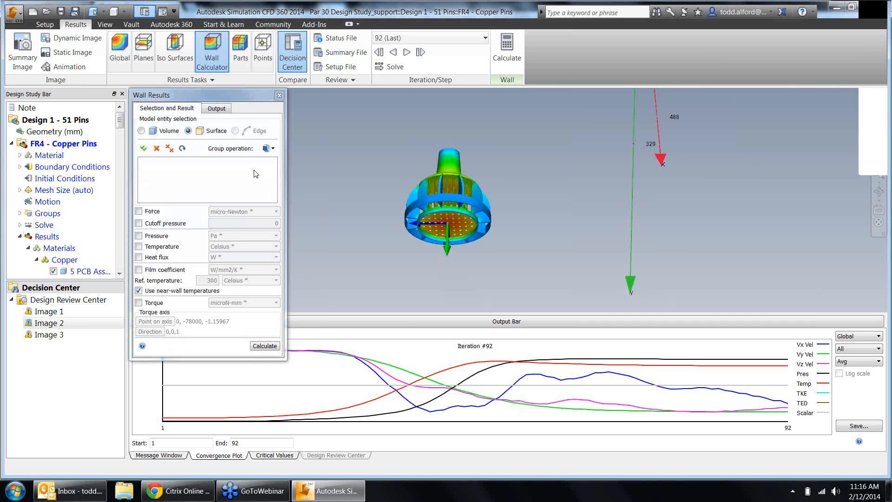
click(279, 96)
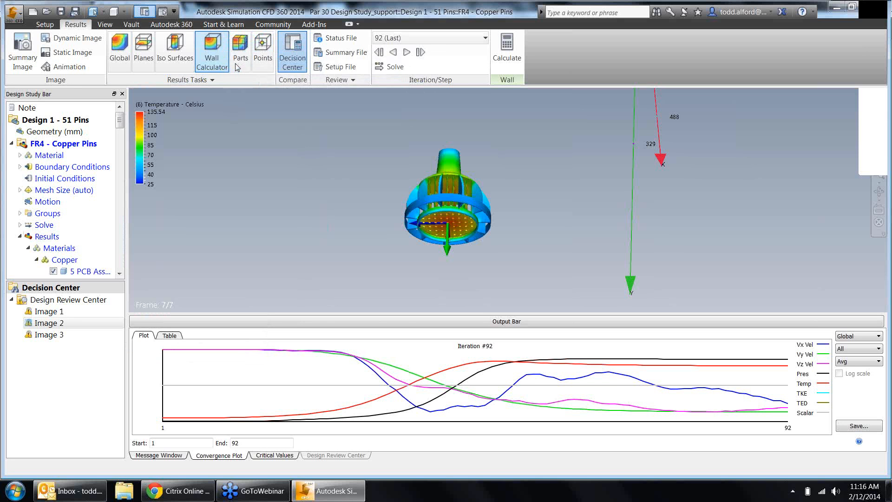
click(263, 51)
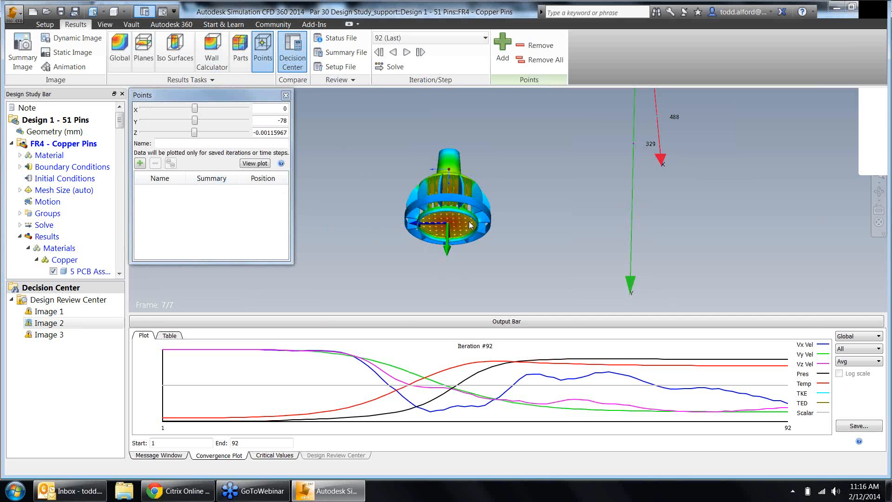
click(286, 96)
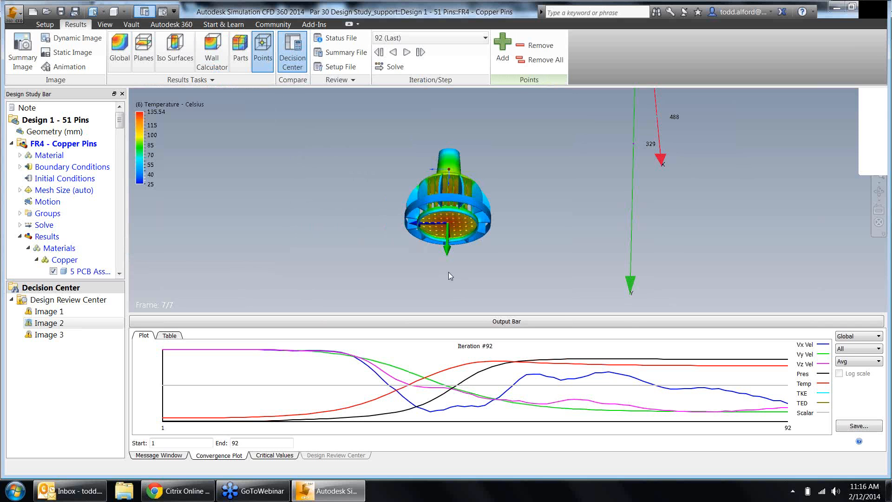
Plot the Temperature convergence for Point 1 instead of all global quantities.
click(858, 341)
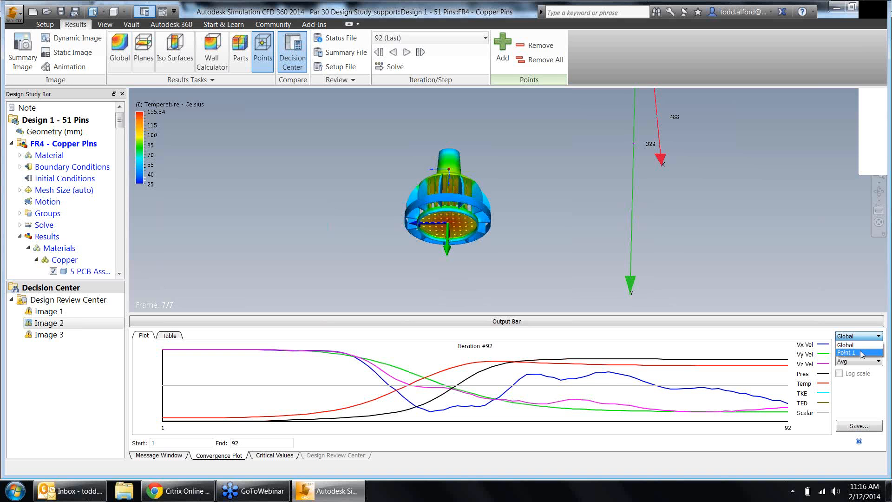
click(862, 355)
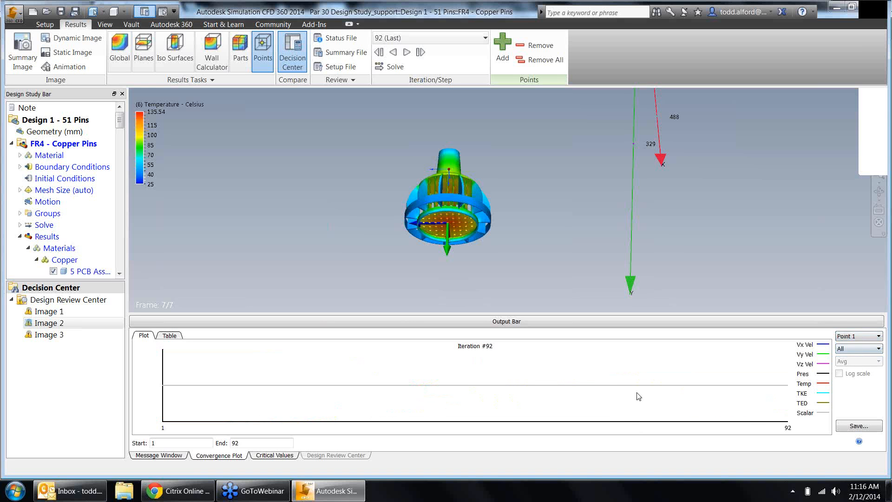
click(863, 348)
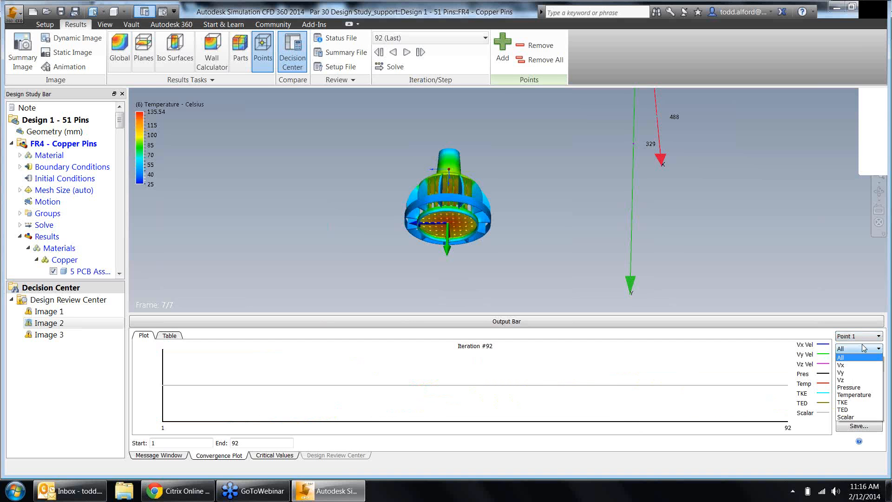
click(856, 394)
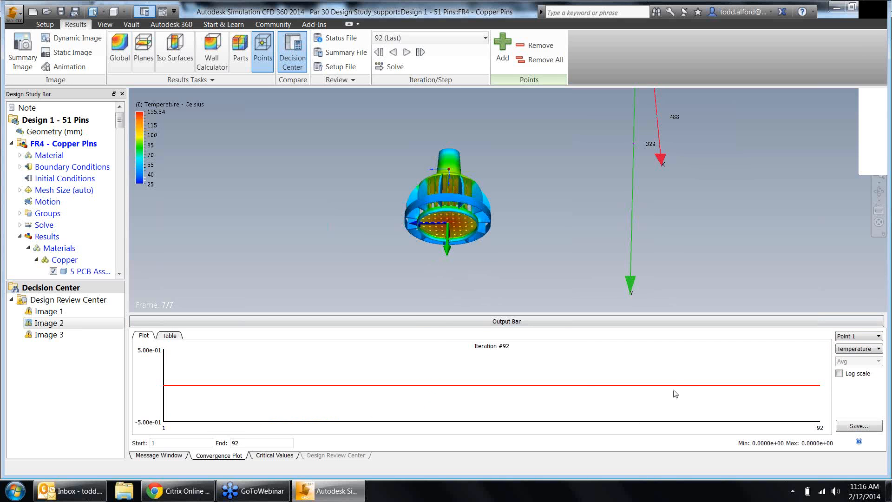
click(506, 259)
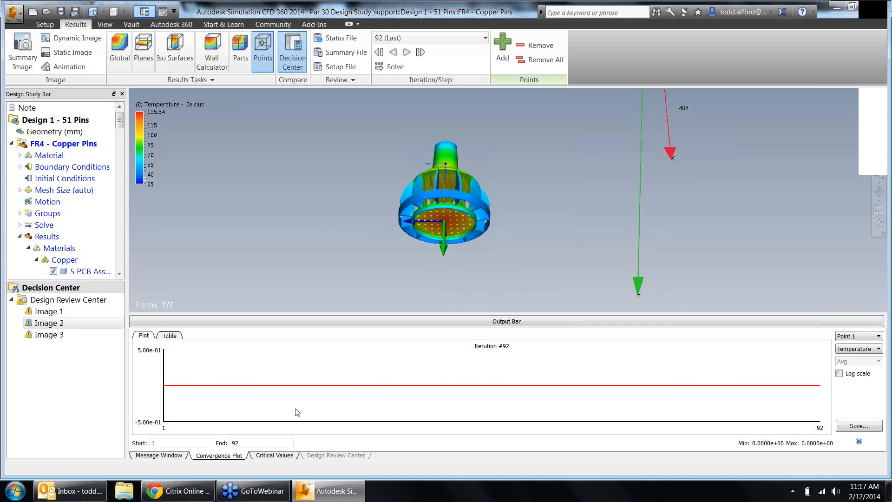
Check the convergence table and compare the Point 1 and Global temperature plots, ending on Global.
click(168, 336)
click(149, 337)
click(852, 340)
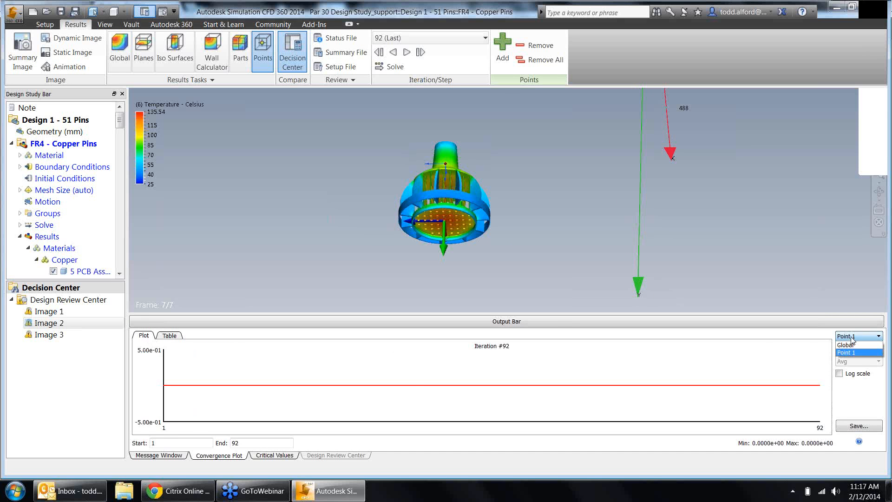
click(853, 345)
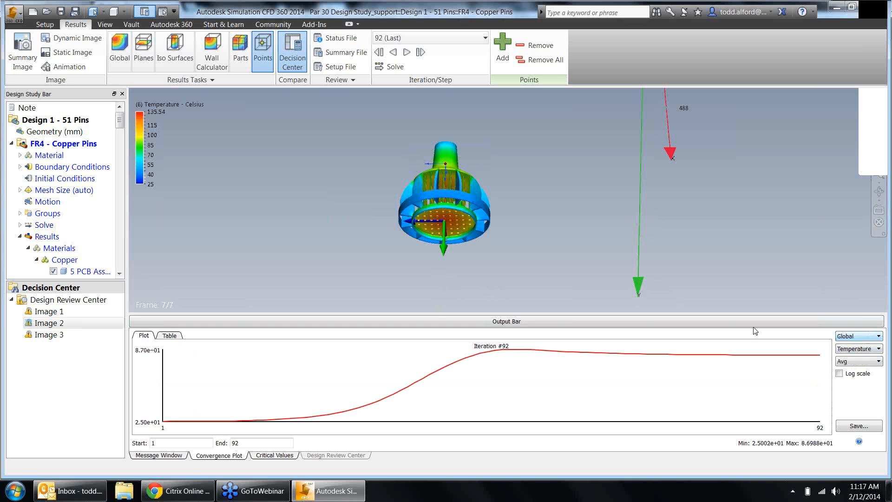
click(864, 336)
click(864, 352)
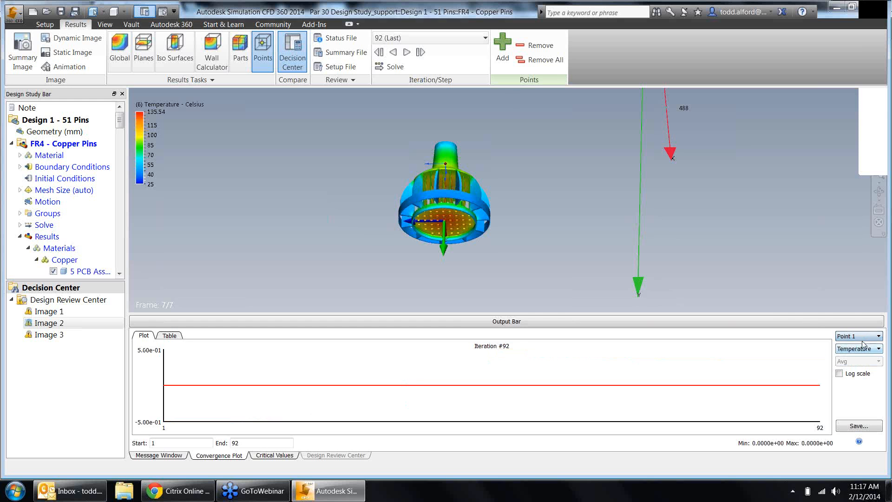
click(859, 337)
click(856, 344)
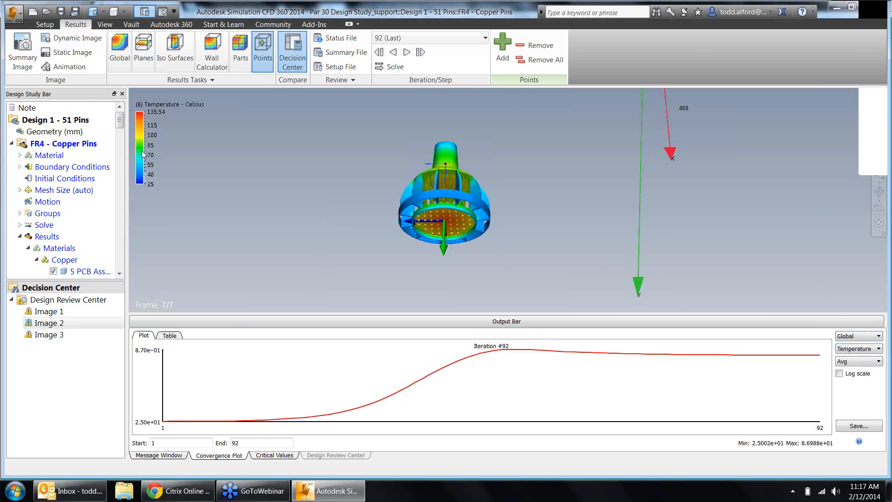
Switch to the model setup and open the runtime monitor points.
click(44, 25)
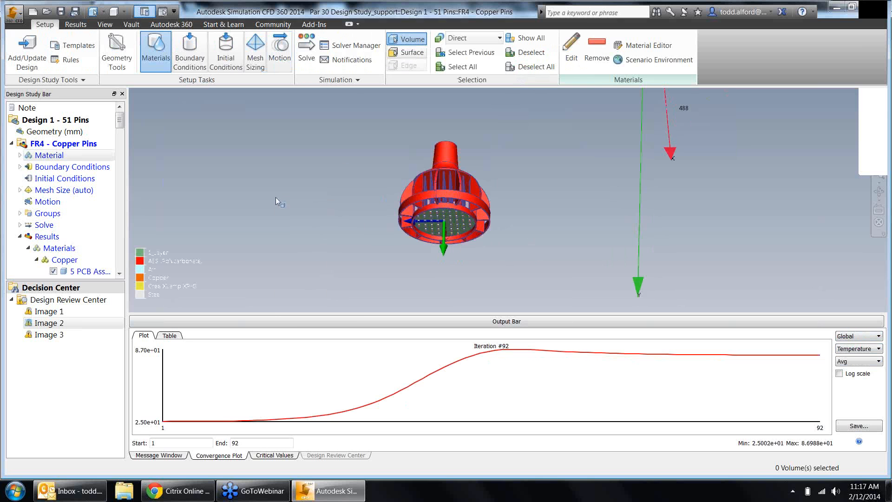
right_click(275, 197)
click(307, 361)
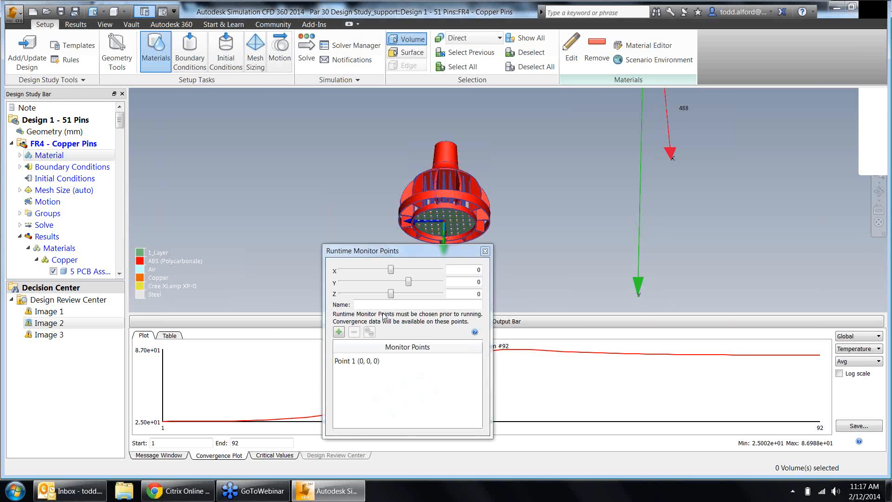
Close the runtime monitor points and add a Temperature iso surface to the LED bulb results.
click(485, 252)
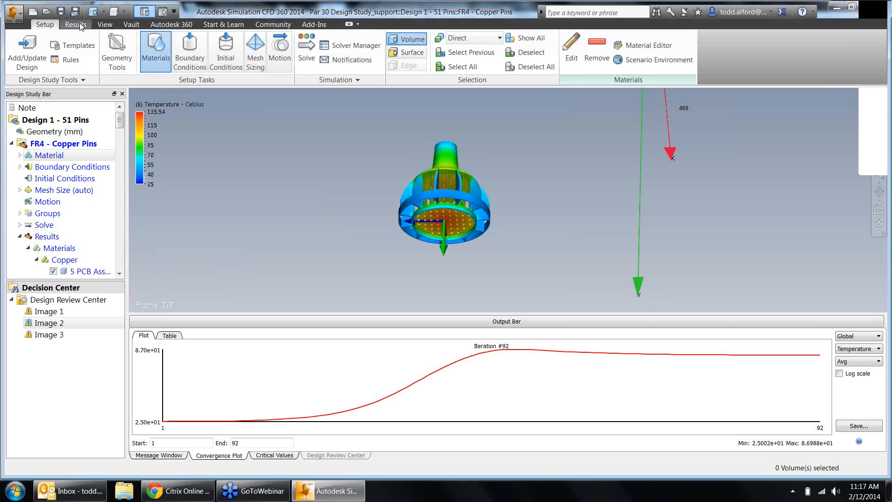
click(175, 51)
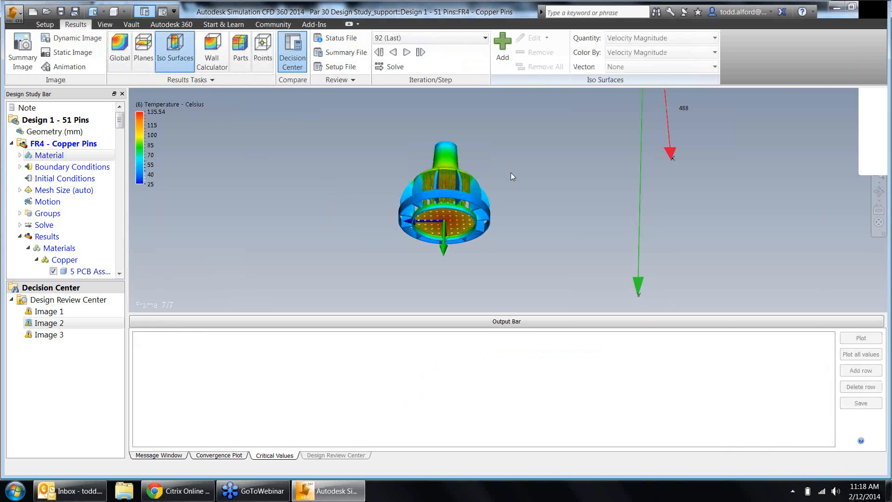
shift+middle_drag(512, 175, 510, 197)
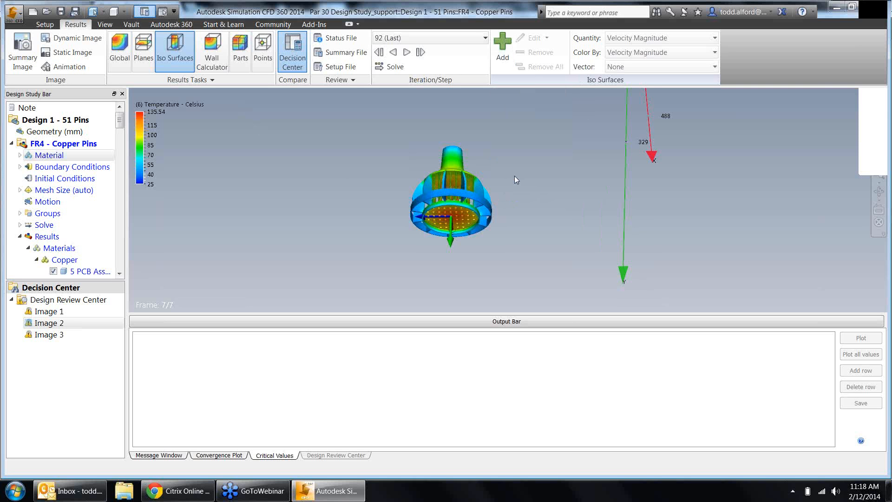
scroll(514, 176, down, 3)
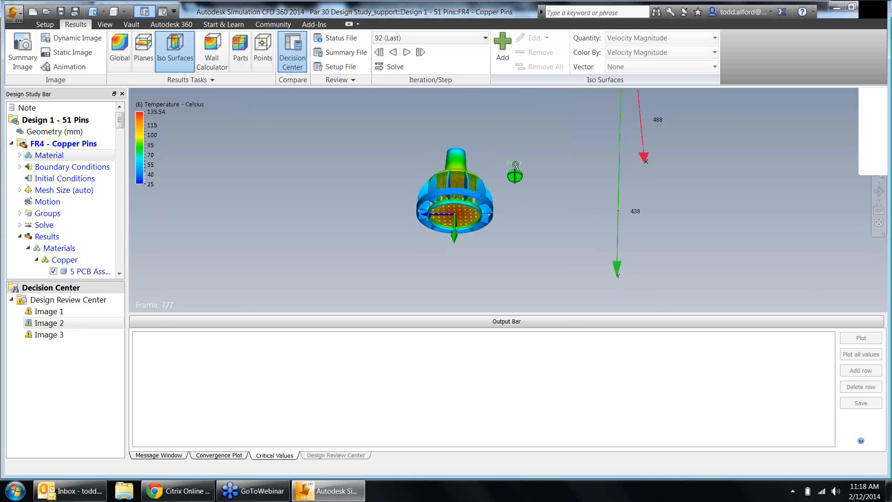
click(504, 45)
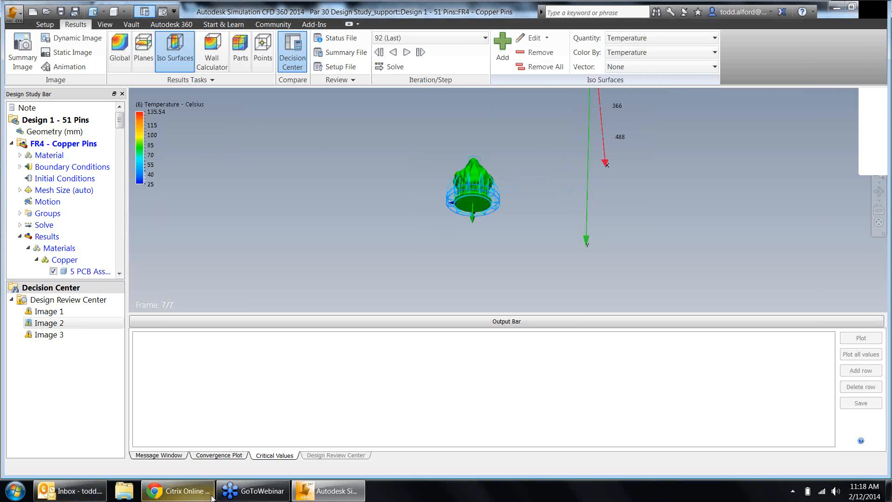
Open the convergence plot and display all global quantities instead of Temperature alone.
click(236, 455)
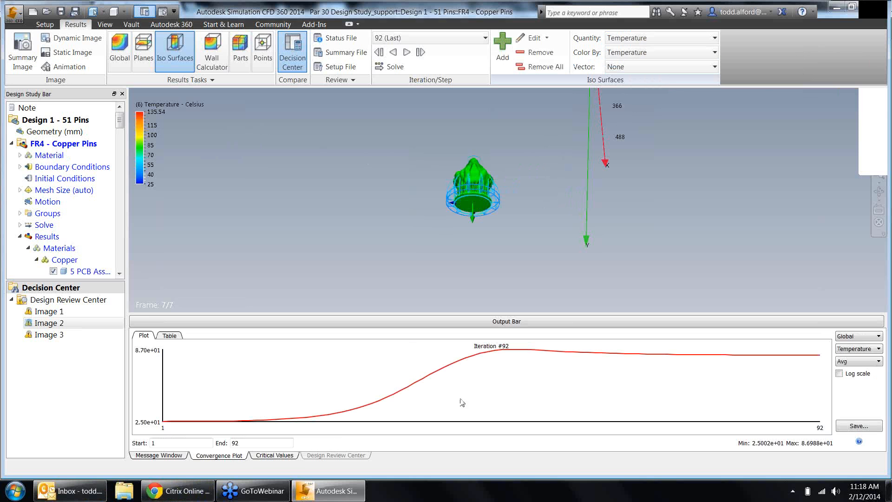
click(852, 349)
click(850, 357)
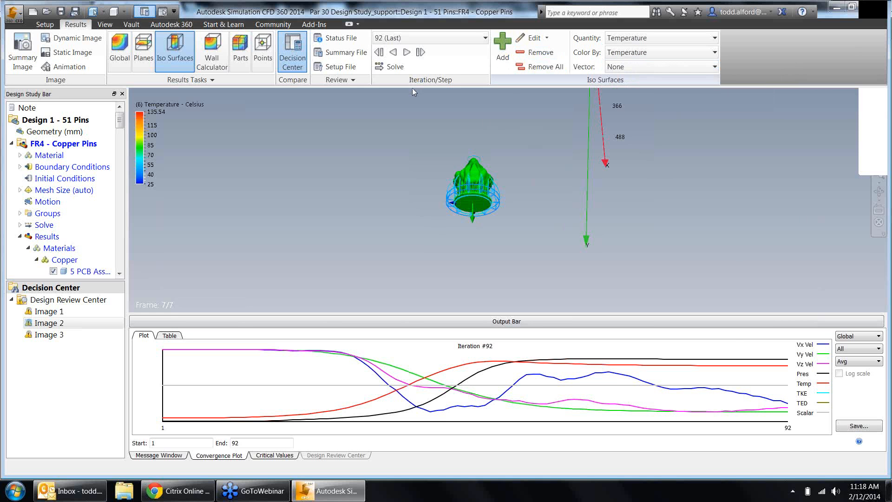
Set the temperature iso surface value to 127.8 and inspect the hottest spots on the LED board up close.
click(531, 39)
drag(181, 146, 222, 151)
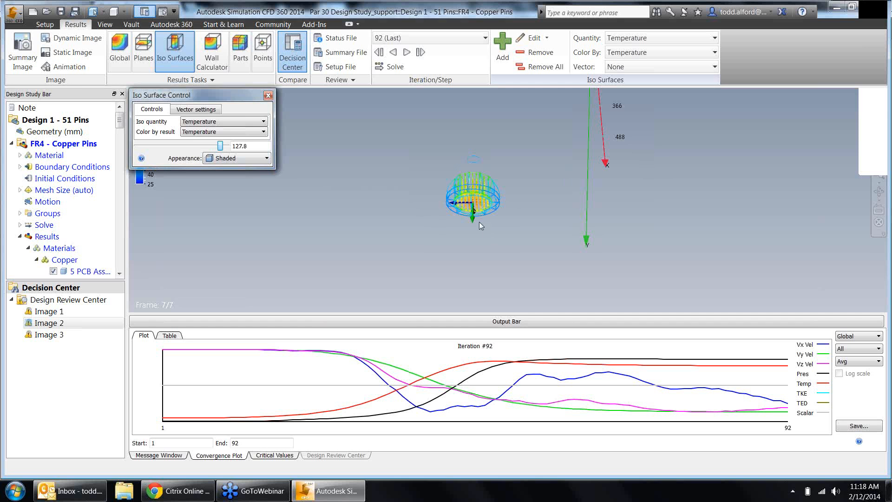
scroll(473, 210, up, 3)
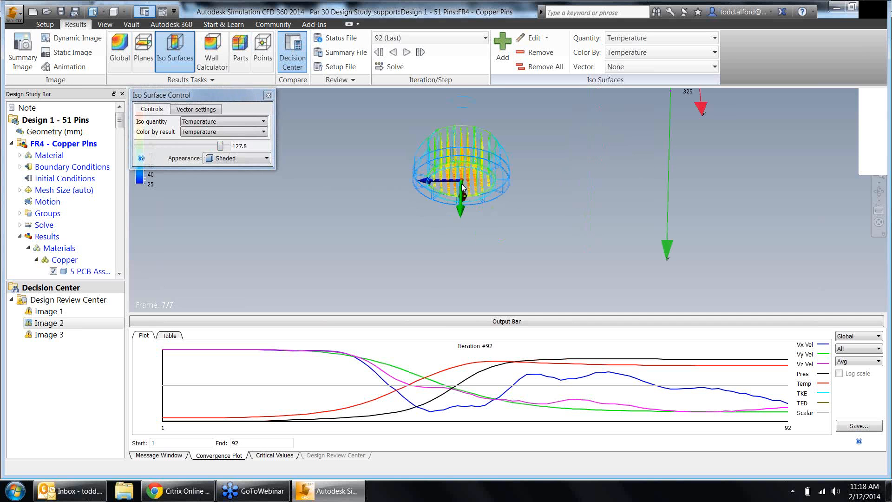
scroll(462, 186, up, 5)
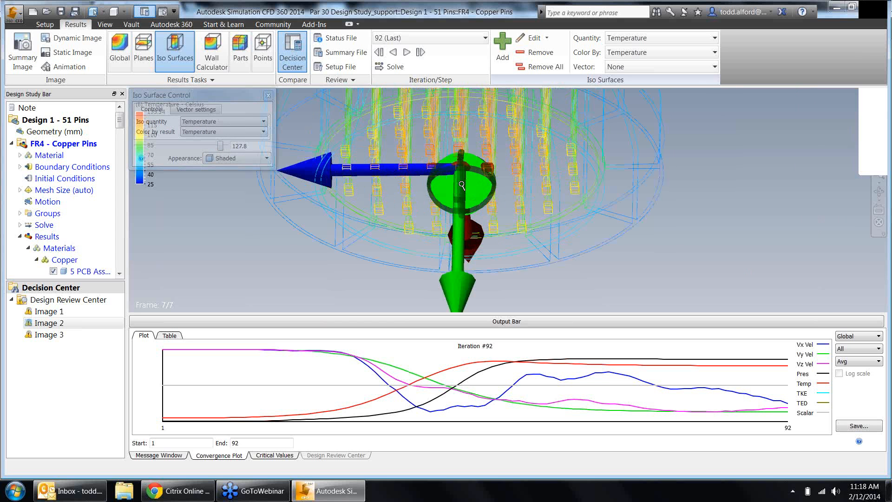
scroll(461, 186, up, 1)
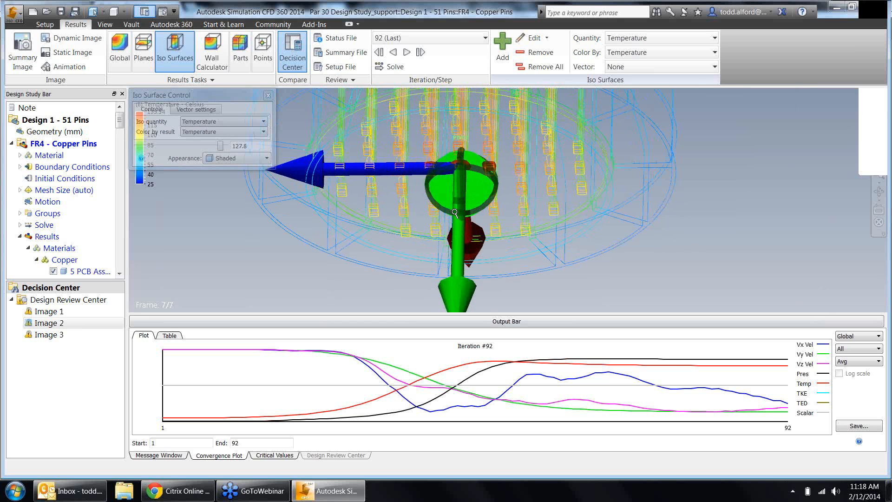
Hide the coordinate axes, check the isolated hot spots on the LEDs and close the iso surface settings.
click(103, 26)
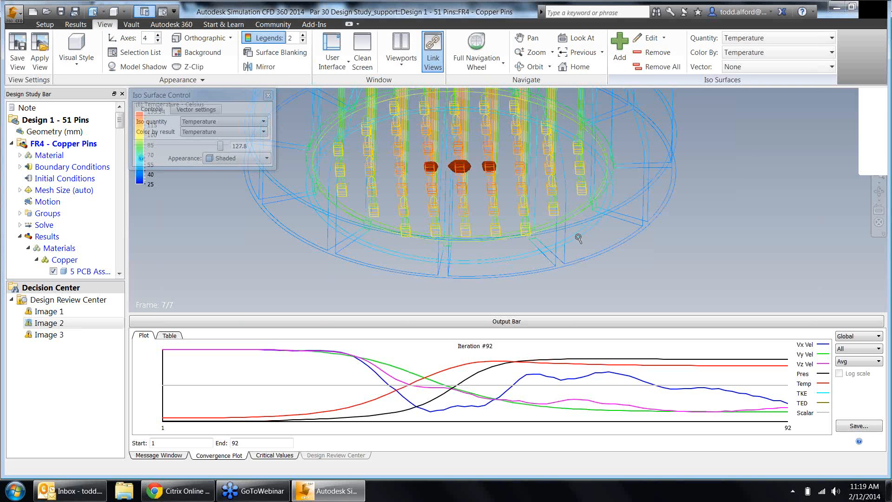
scroll(578, 237, down, 6)
scroll(576, 238, down, 2)
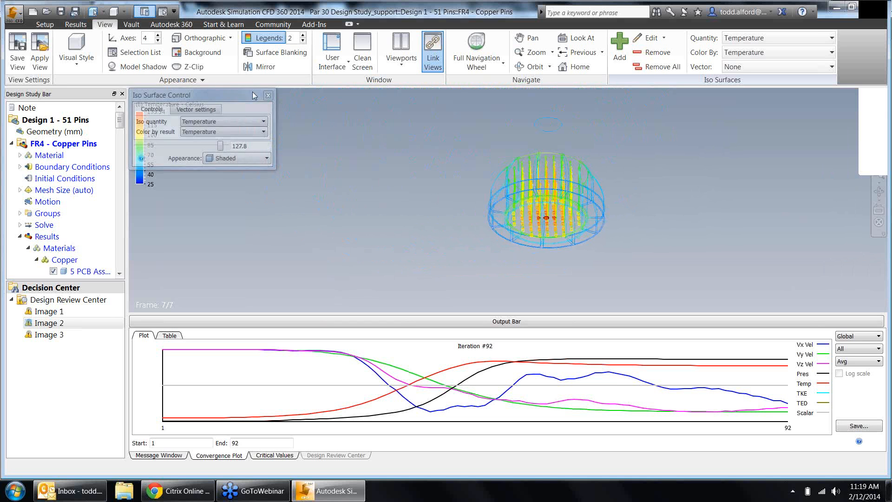
click(268, 98)
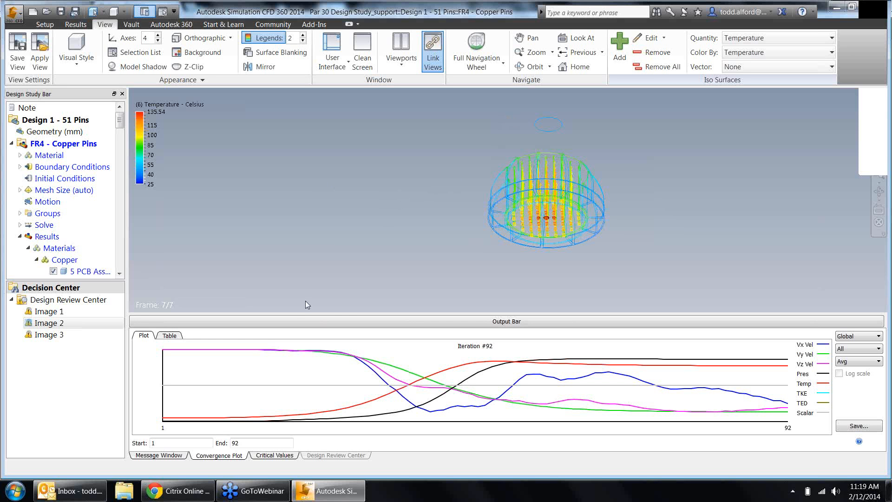
Check the total, fluid and solid element counts in the solver's message log.
click(151, 457)
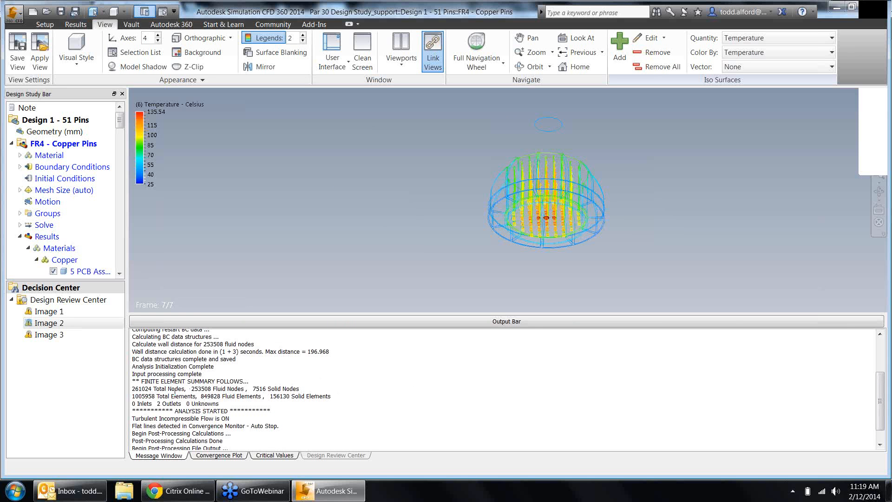
triple_click(150, 396)
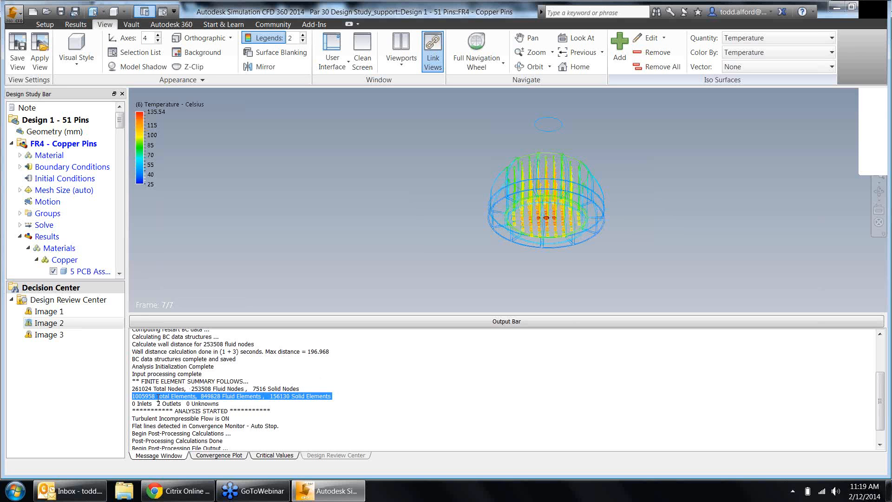
click(501, 360)
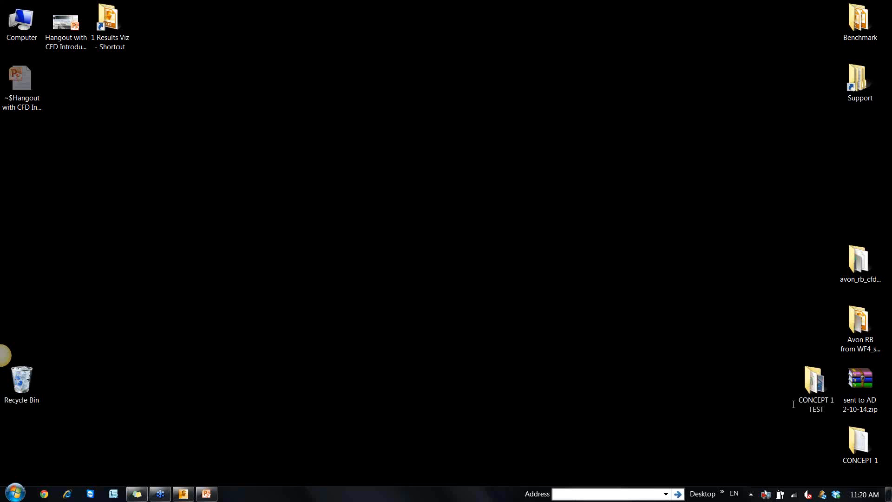
Switch to the stadium study in Autodesk Simulation CFD, hide the surrounding air volume and collapse the output bar.
click(216, 496)
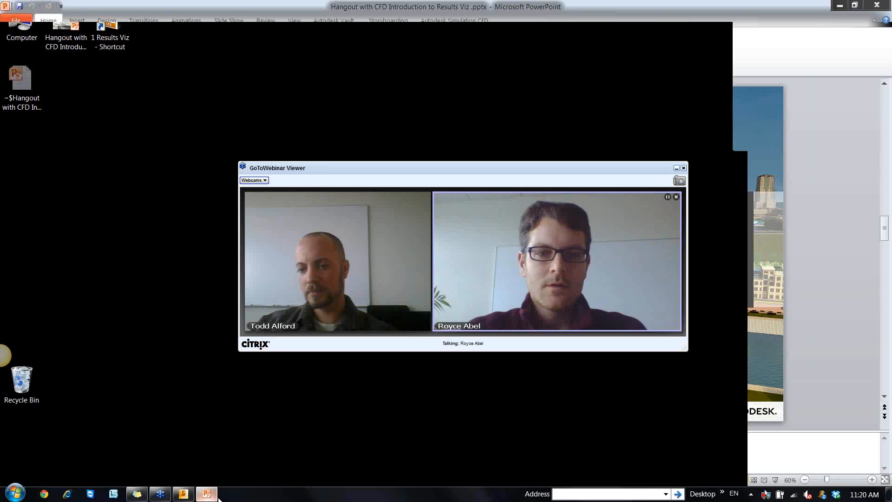
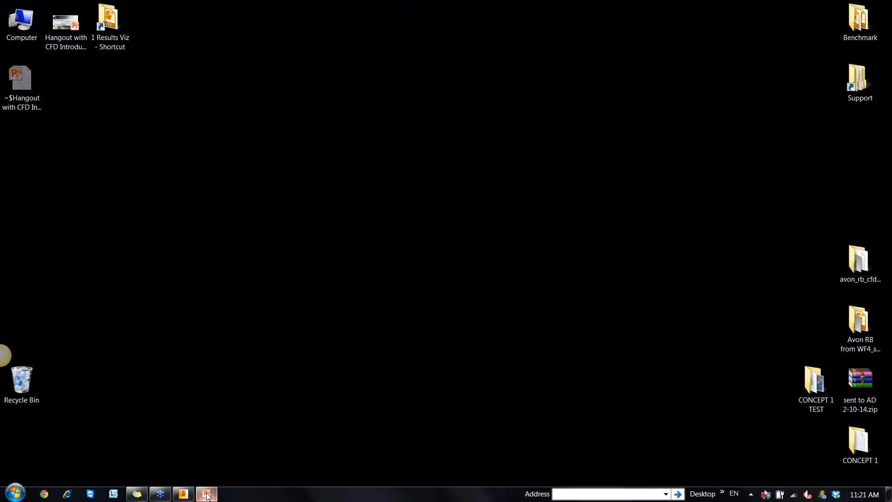
click(182, 494)
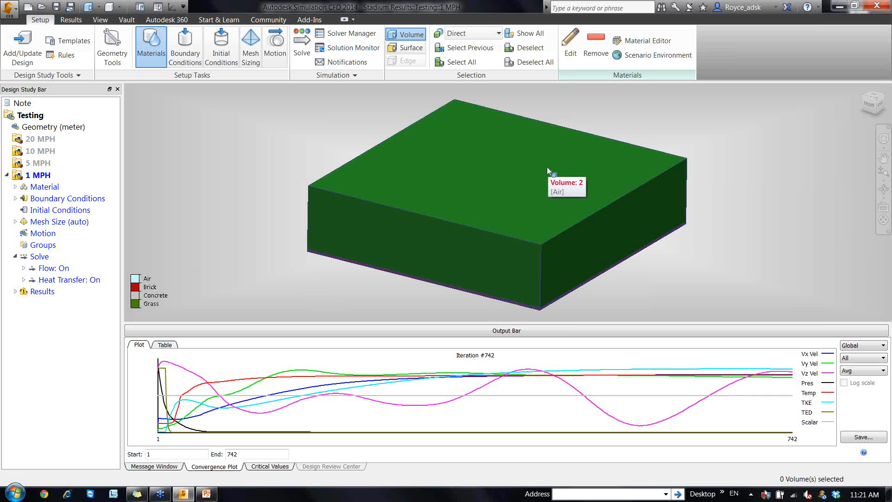
ctrl+middle_click(531, 214)
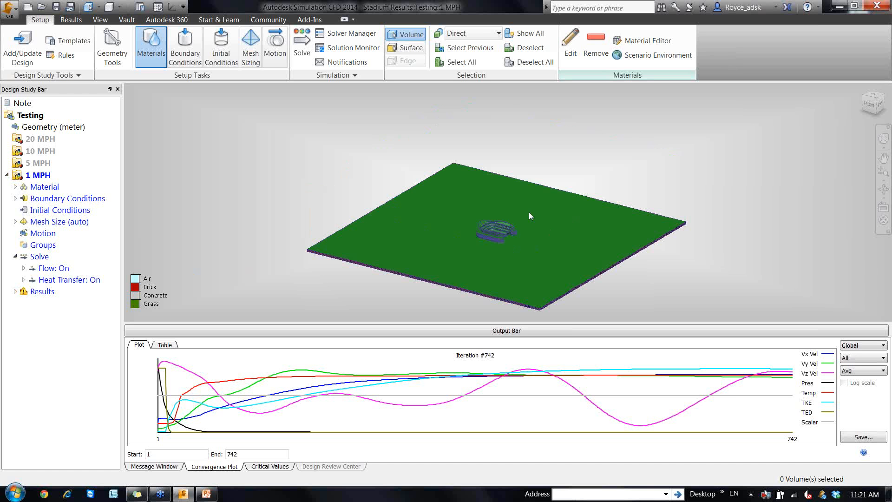
click(479, 335)
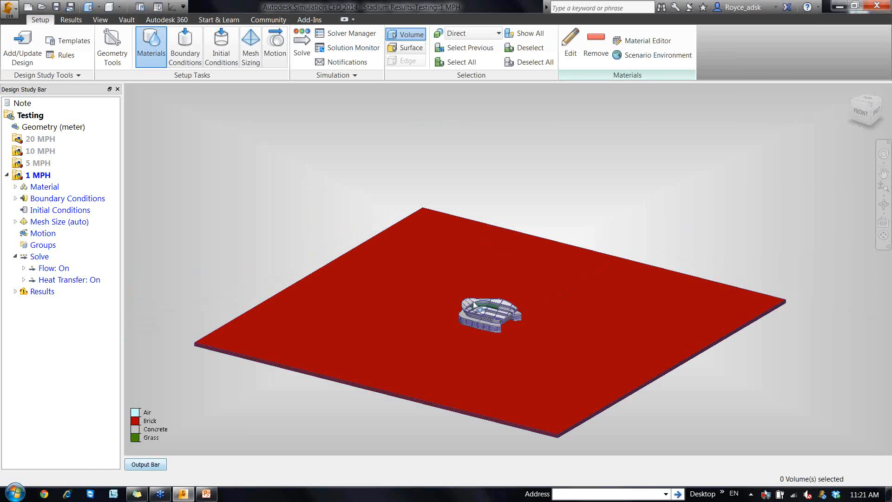
Hide the front stand and outer concourse volumes of the stadium to expose the grass field.
scroll(486, 326, up, 6)
shift+middle_drag(487, 326, 442, 241)
scroll(466, 272, up, 8)
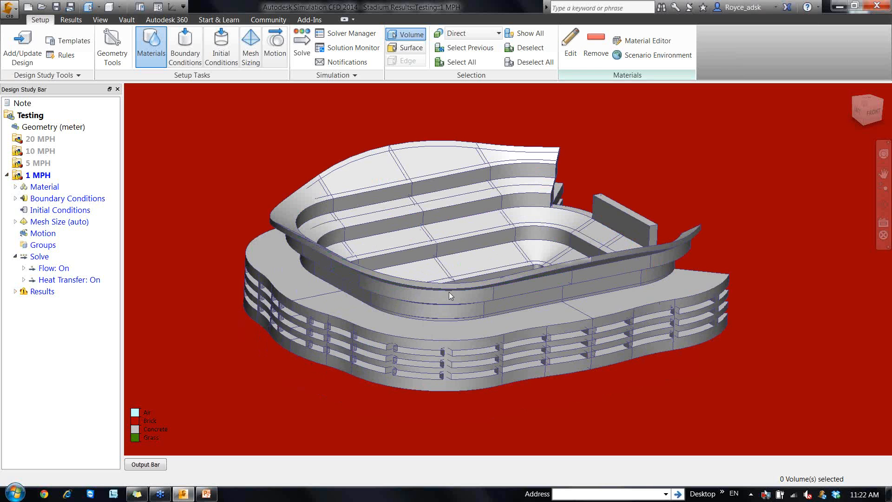
shift+middle_drag(450, 296, 445, 279)
ctrl+middle_click(442, 257)
ctrl+middle_click(439, 273)
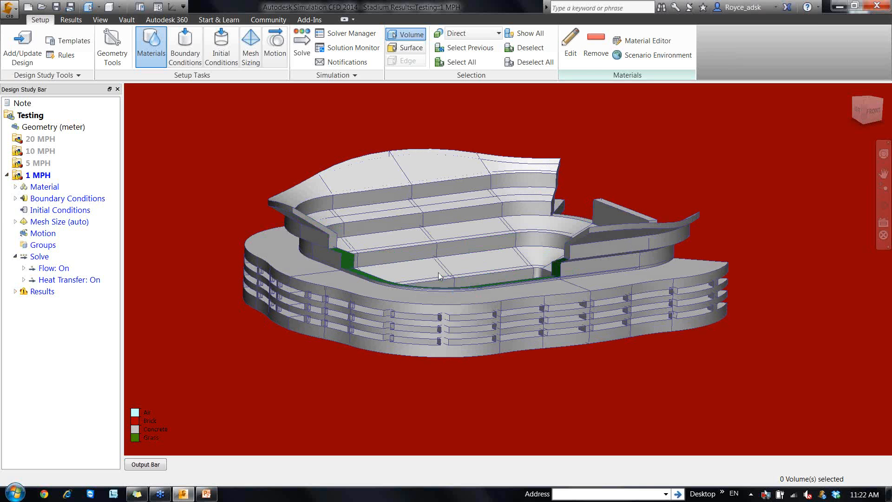
ctrl+middle_click(438, 295)
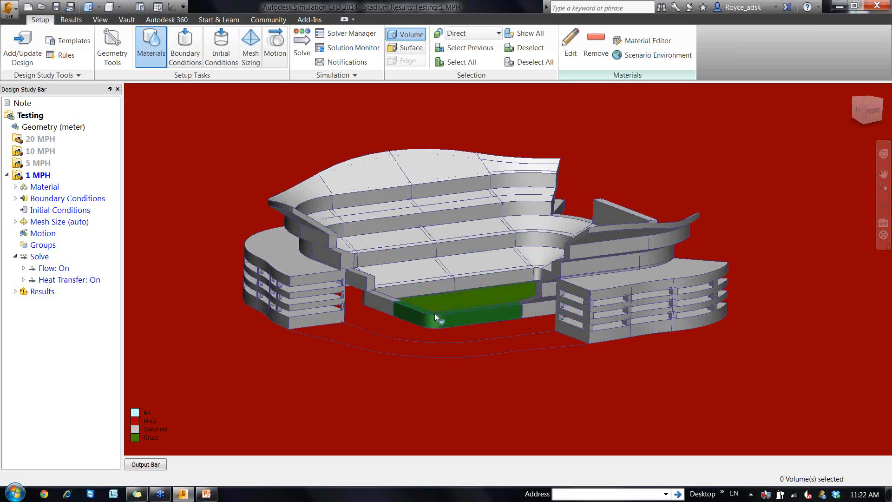
ctrl+middle_click(436, 316)
shift+middle_drag(428, 325, 425, 325)
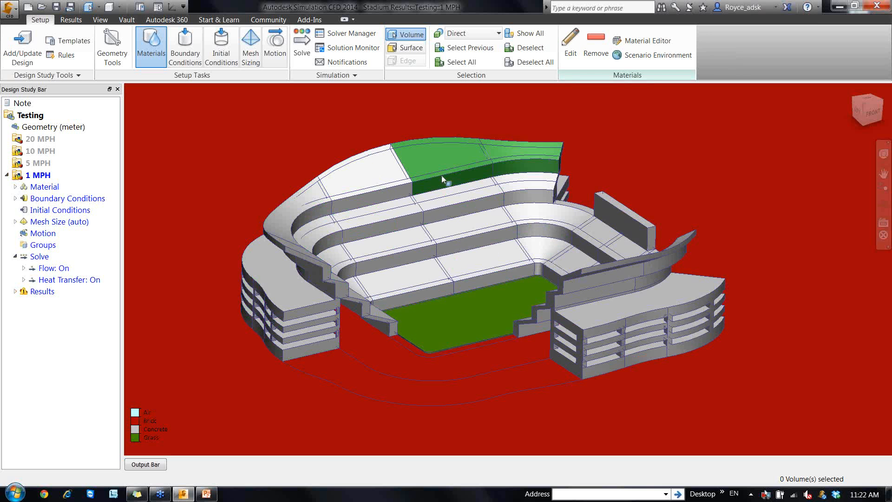
Restore the hidden front stand and concourse volumes of the stadium.
key(ctrl+z)
key(ctrl+z)
key(ctrl+z)
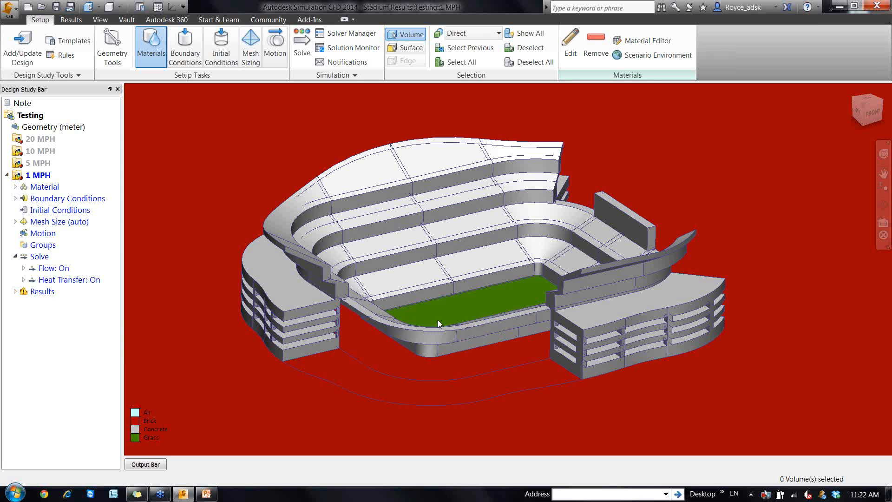
key(ctrl+z)
key(ctrl+z)
shift+middle_drag(446, 311, 446, 311)
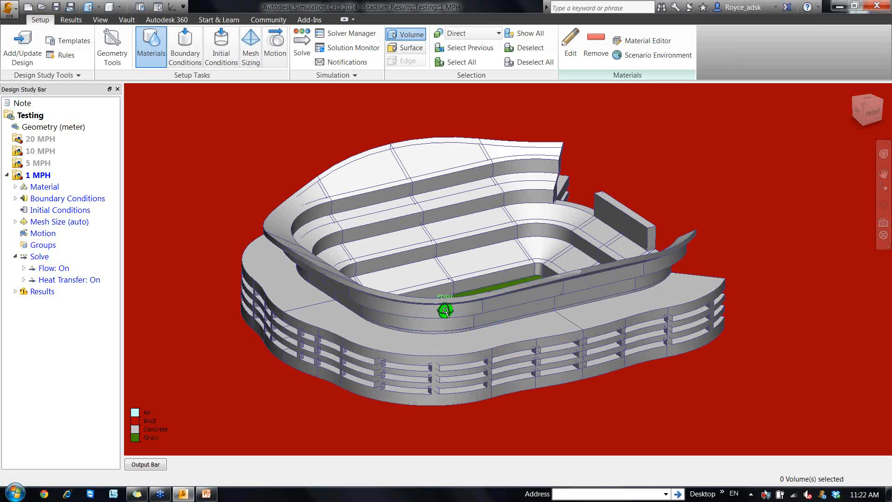
Examine the stadium's stands, grass field and surrounding brick ground from close up and from a distance.
scroll(497, 297, down, 8)
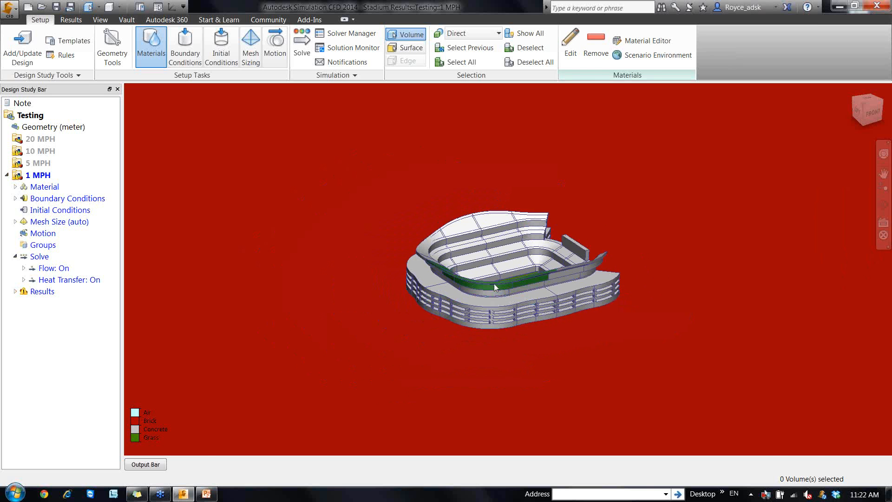
scroll(495, 287, down, 5)
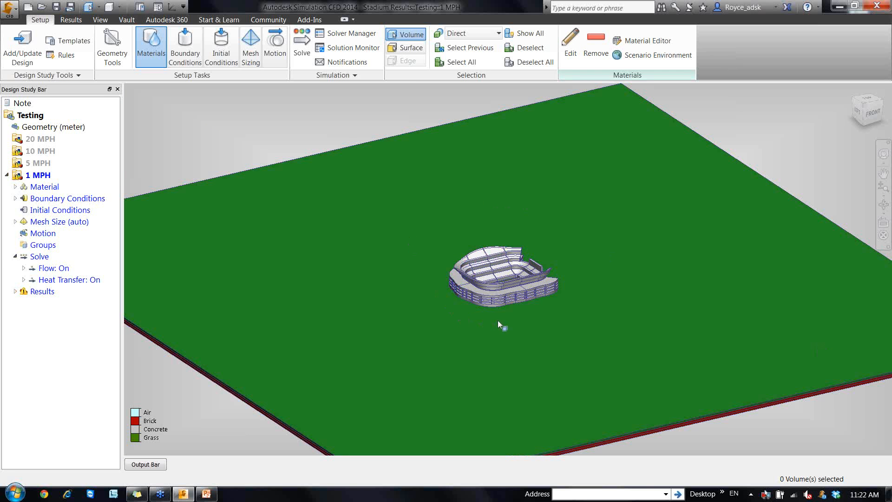
mouse_move(498, 320)
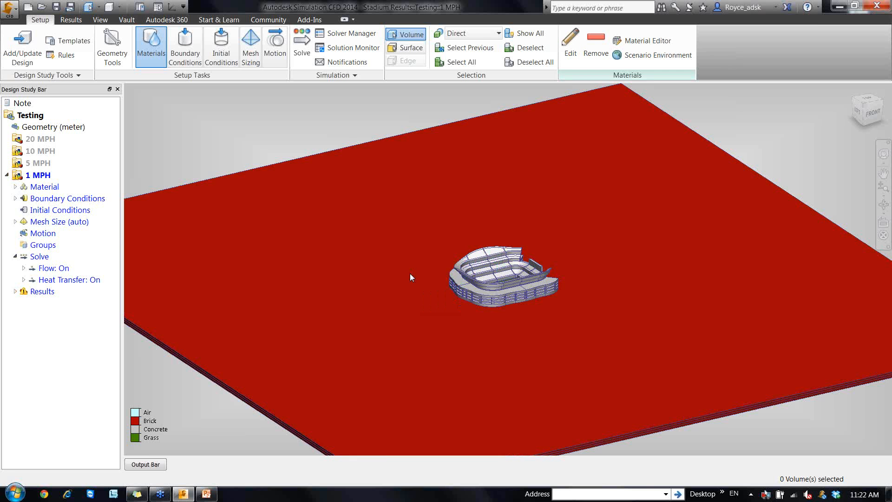
key(ctrl+Home)
ctrl+middle_click(409, 273)
scroll(460, 288, up, 5)
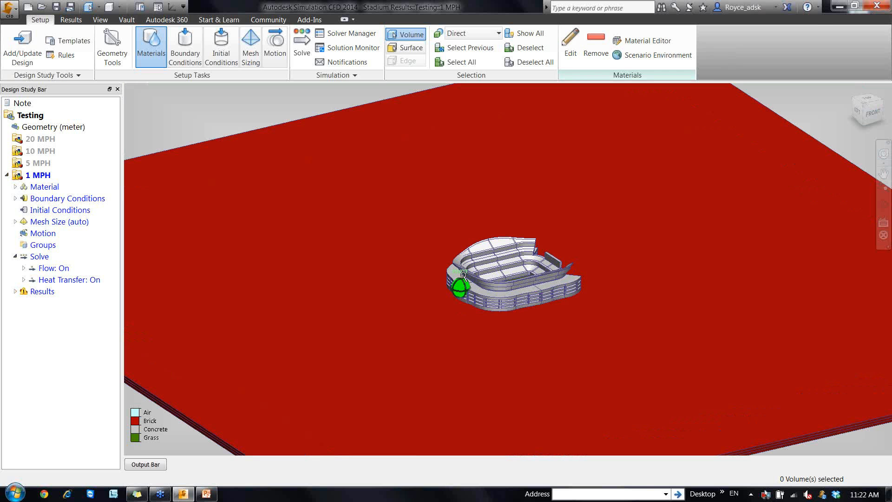
mouse_move(621, 261)
shift+middle_down()
mouse_move(620, 269)
mouse_move(625, 254)
shift+middle_up()
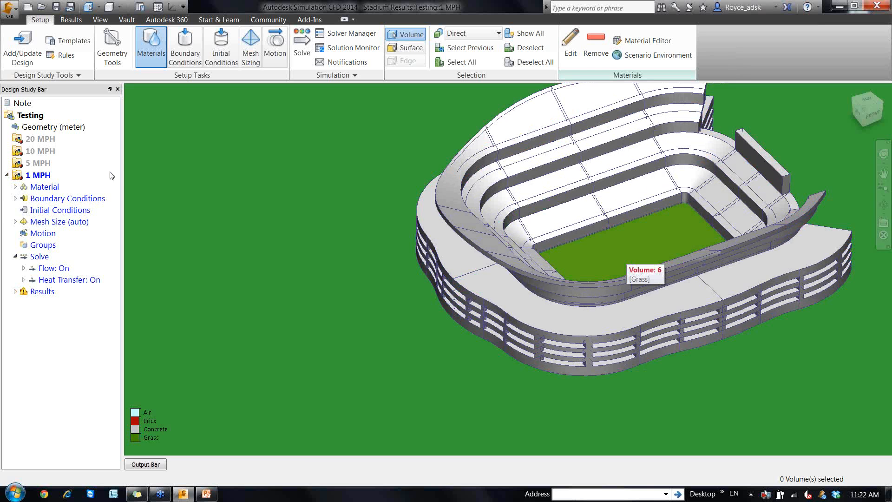
scroll(467, 268, down, 3)
scroll(468, 270, down, 3)
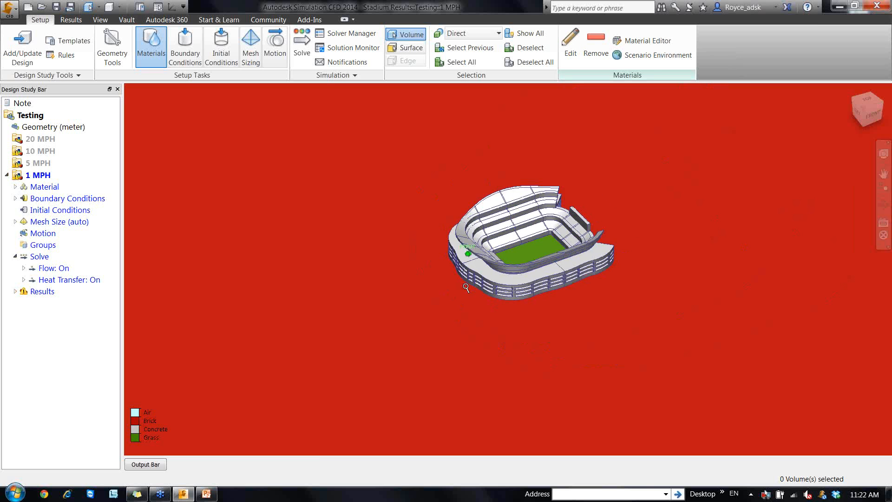
scroll(466, 287, down, 3)
mouse_move(463, 302)
shift+middle_down()
mouse_move(338, 259)
mouse_move(276, 269)
mouse_move(508, 253)
mouse_move(458, 229)
shift+middle_up()
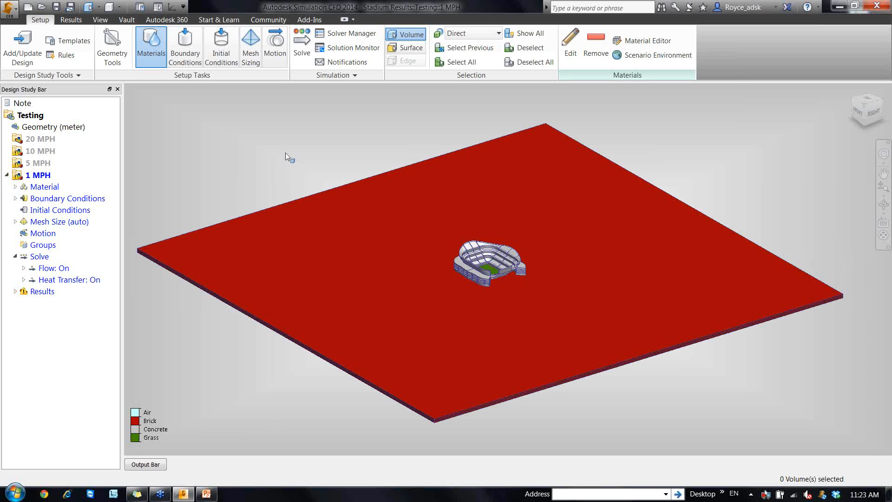
Show the automatic mesh sizing of the 1 MPH scenario and examine the node distribution on the stadium up close.
click(47, 175)
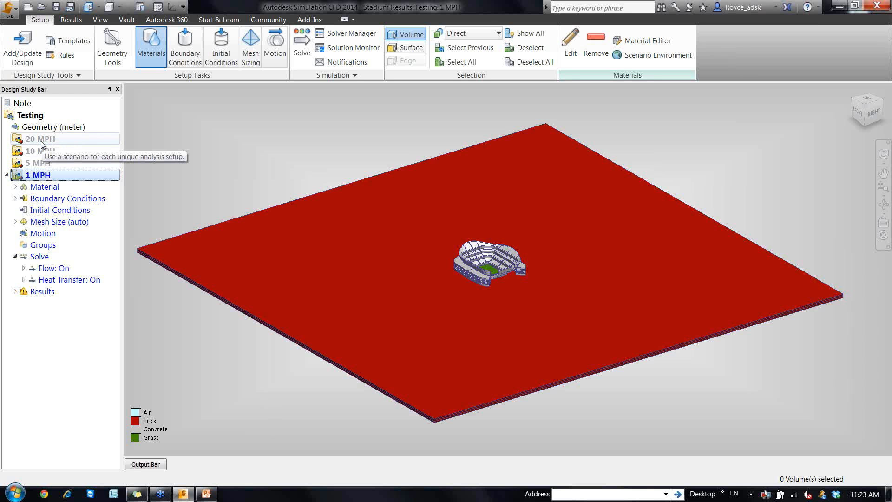
click(47, 222)
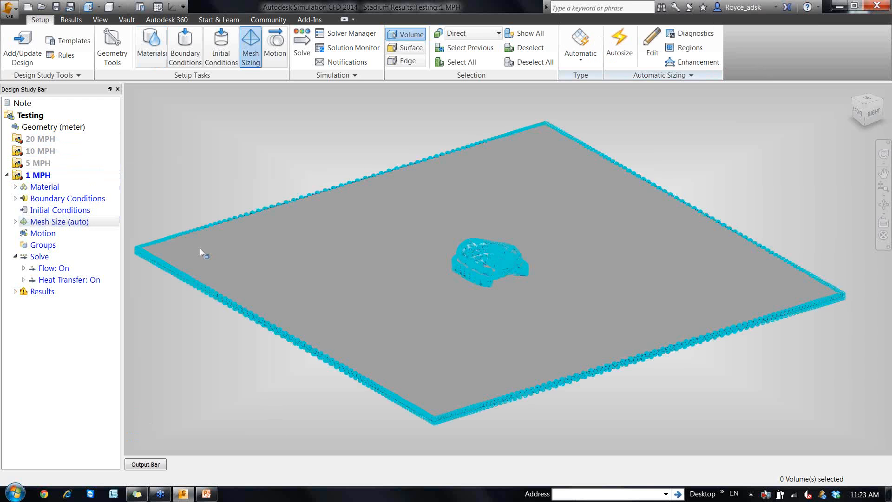
scroll(523, 266, up, 7)
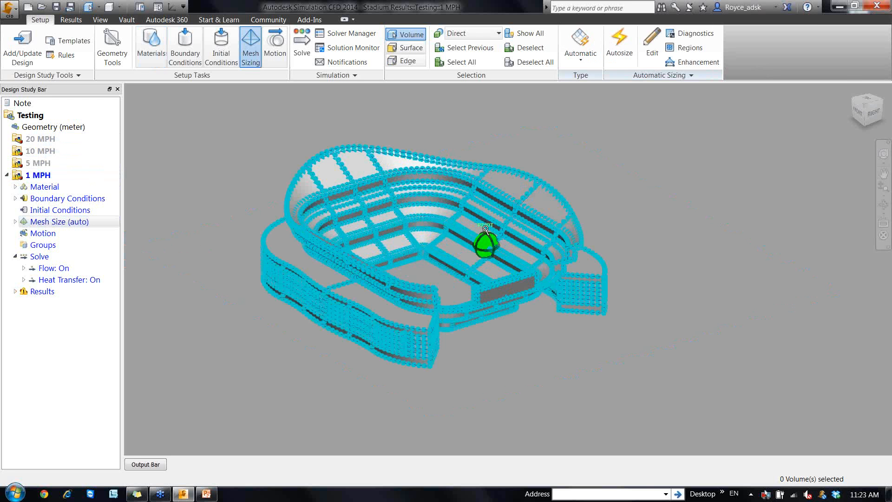
scroll(488, 229, up, 2)
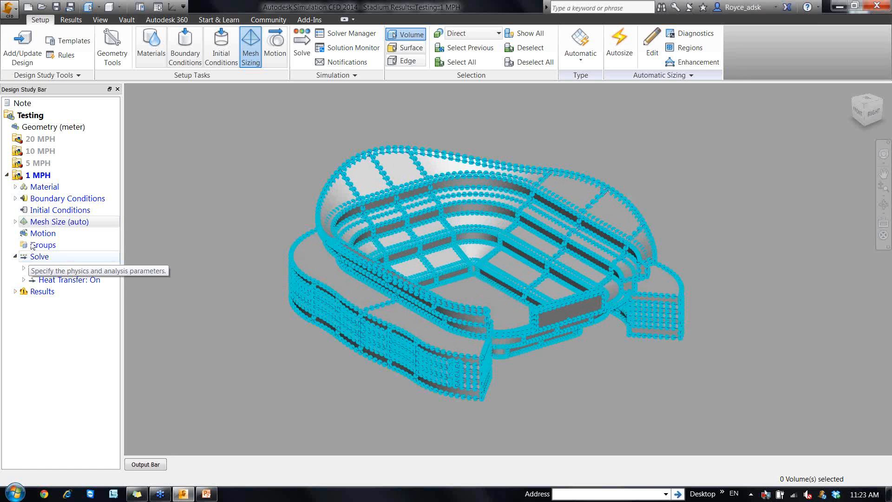
Display the 1 MPH scenario's results with the whole air volume in view.
click(42, 291)
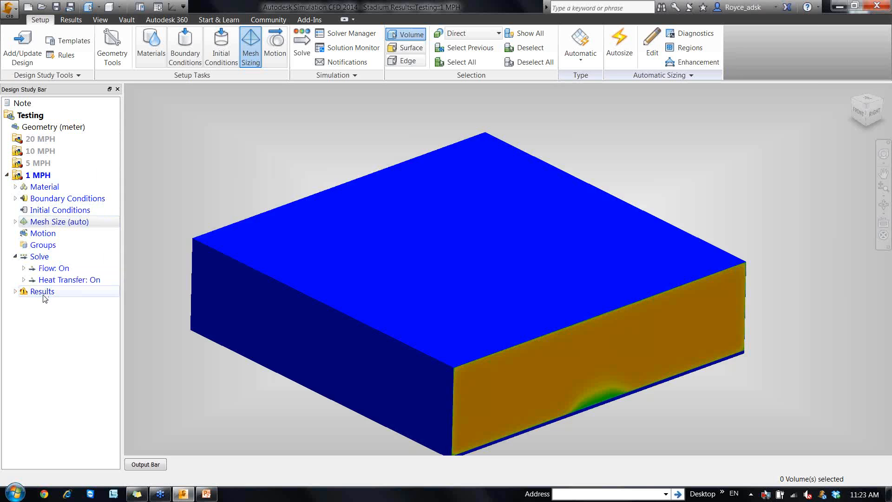
scroll(451, 301, down, 3)
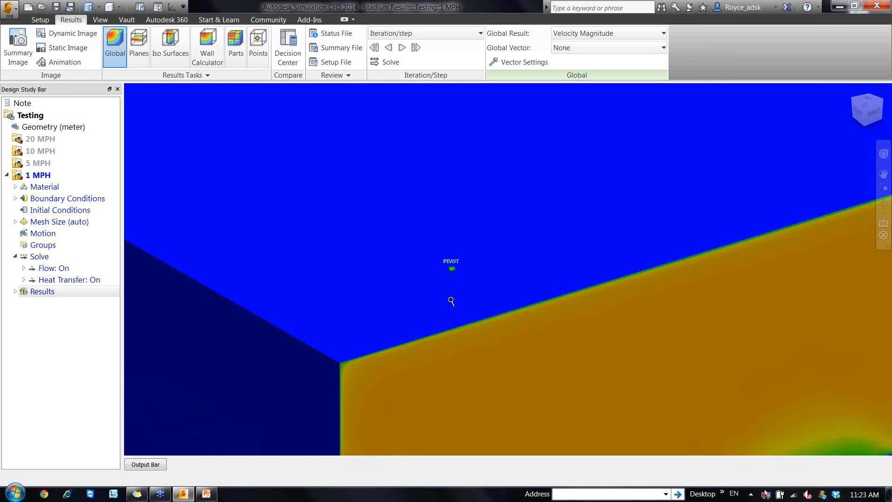
scroll(452, 301, down, 5)
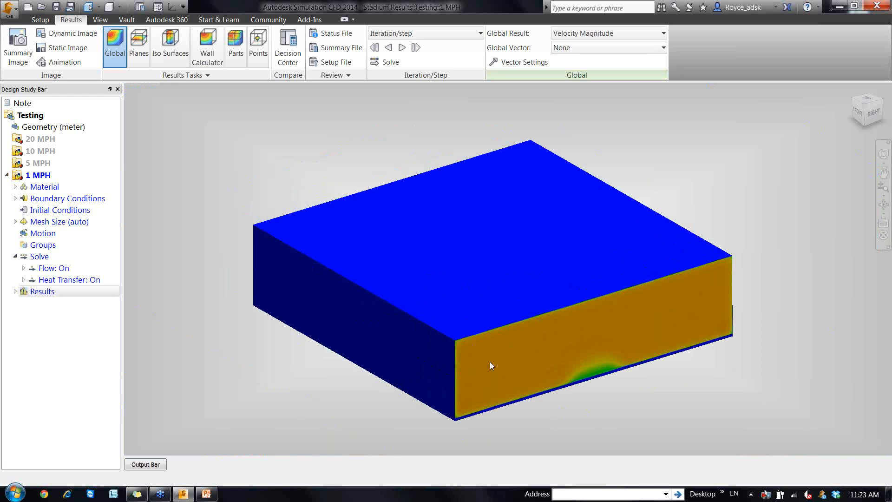
Hide the outer air volume to expose the ground and stadium results, and restore it.
ctrl+middle_click(503, 325)
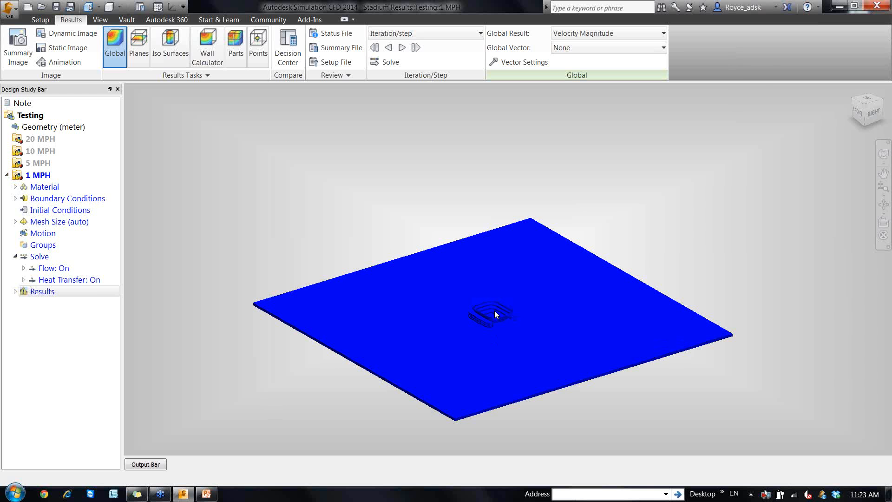
scroll(494, 314, up, 3)
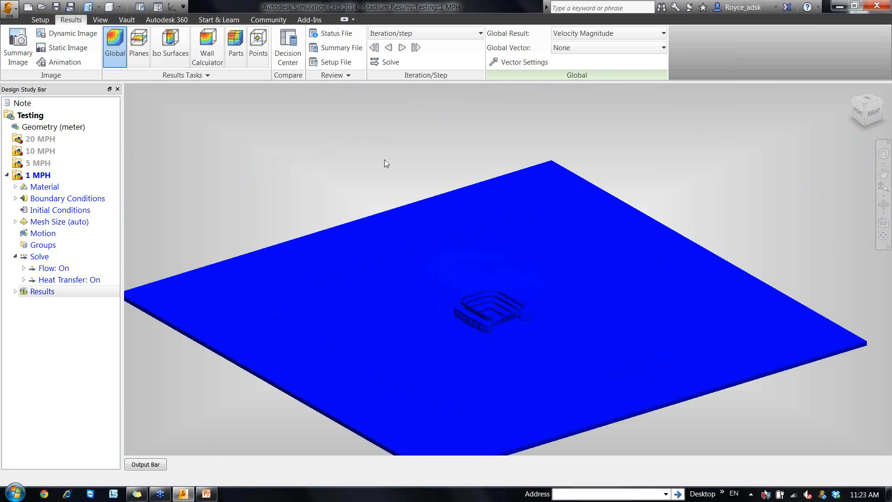
ctrl+middle_click(385, 160)
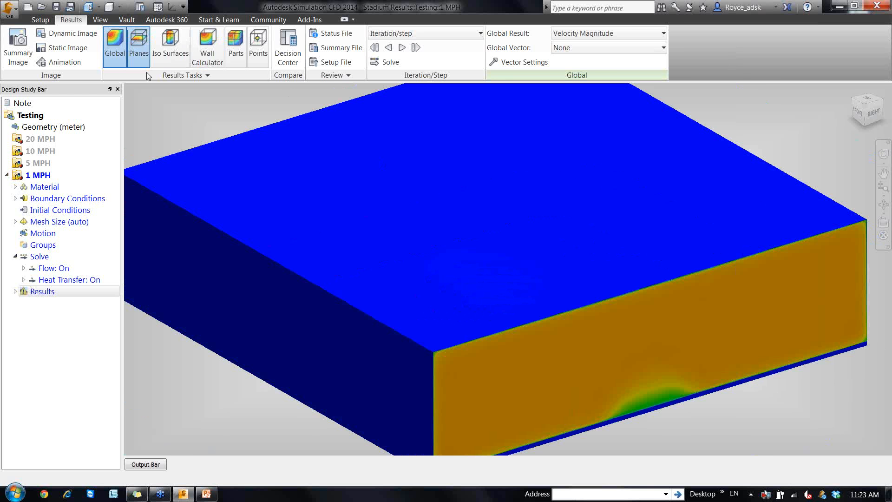
Add a velocity magnitude results plane through the middle of the air volume and turn off the plane outlines.
click(139, 51)
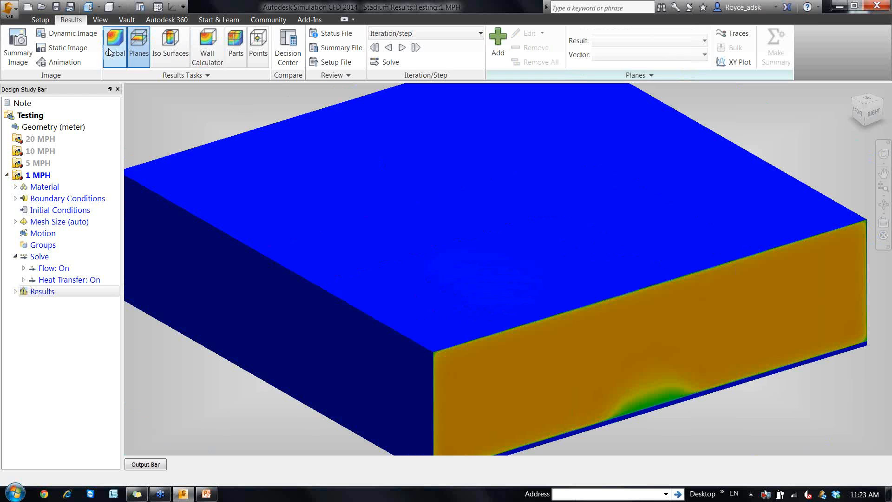
right_click(175, 114)
mouse_move(260, 121)
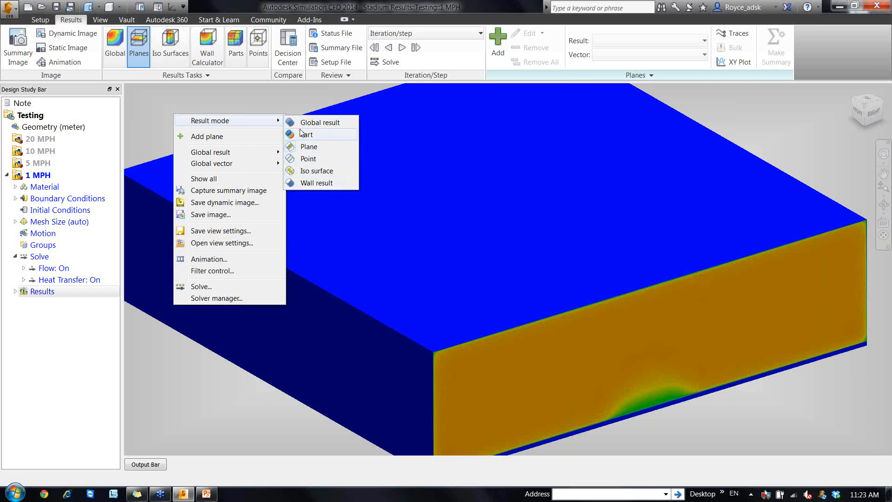
click(214, 103)
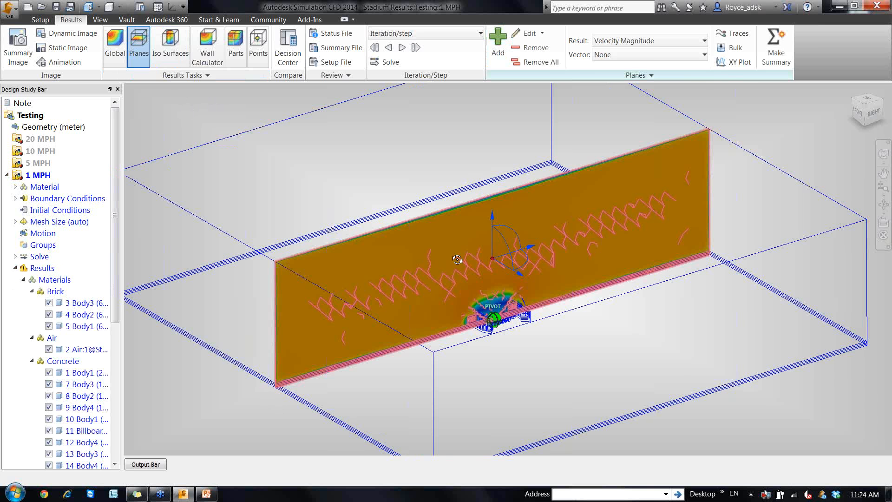
shift+middle_drag(472, 281, 523, 288)
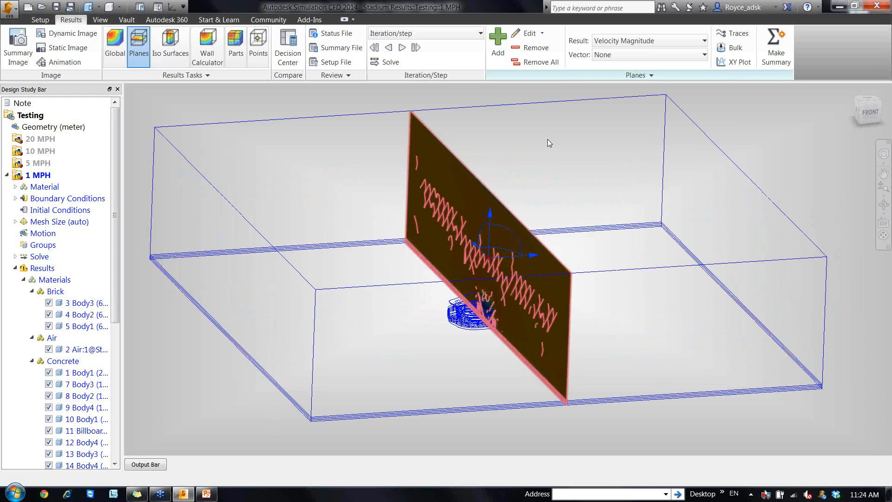
click(573, 75)
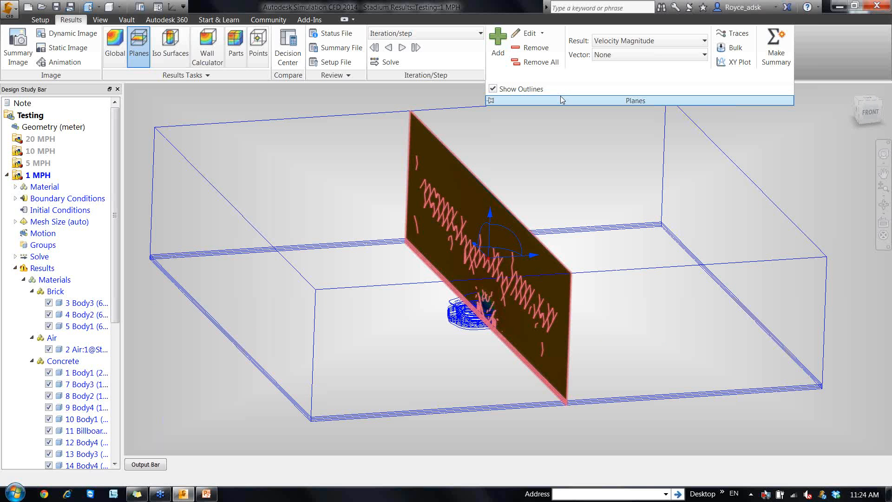
click(492, 89)
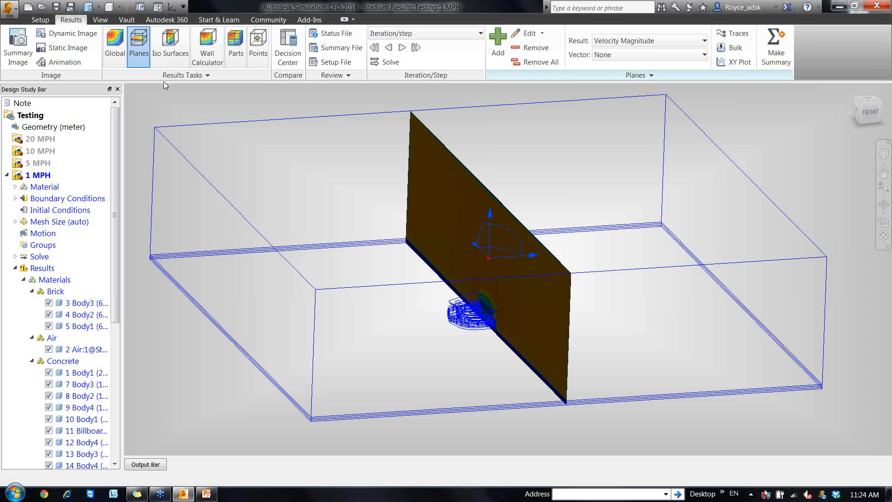
Apply the view settings file "2 - Velocity Planes with Filter Control.xvs" from the View Settings Files folder and examine the velocity vectors around the stadium.
click(107, 21)
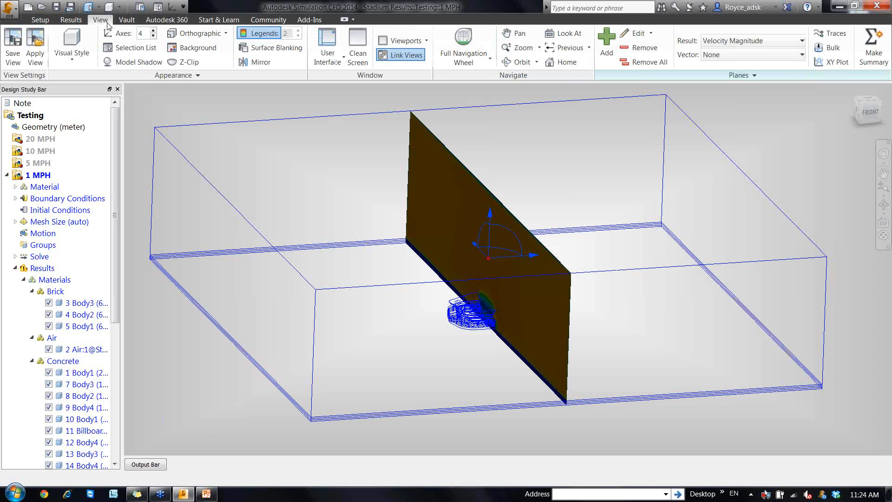
click(32, 56)
click(376, 79)
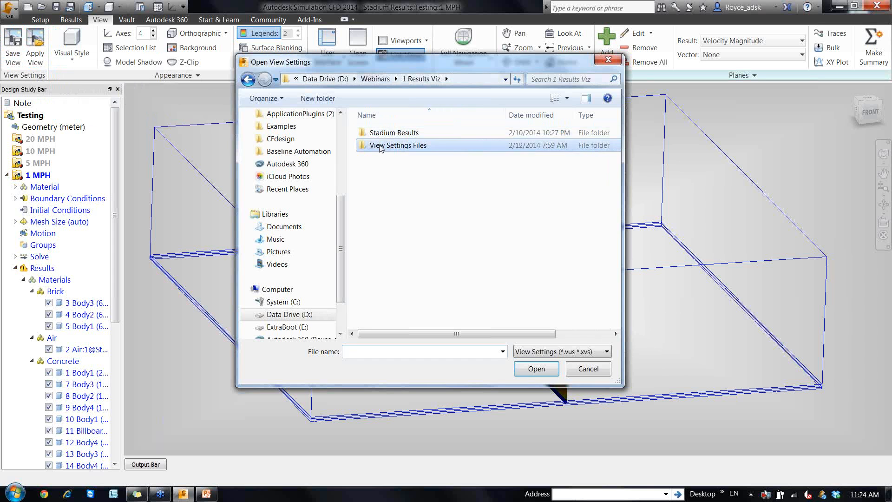
double_click(380, 146)
click(400, 146)
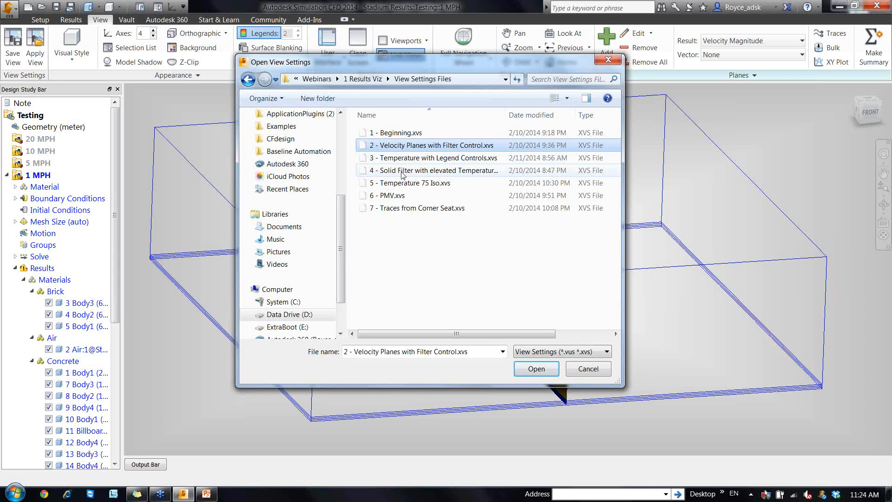
double_click(400, 146)
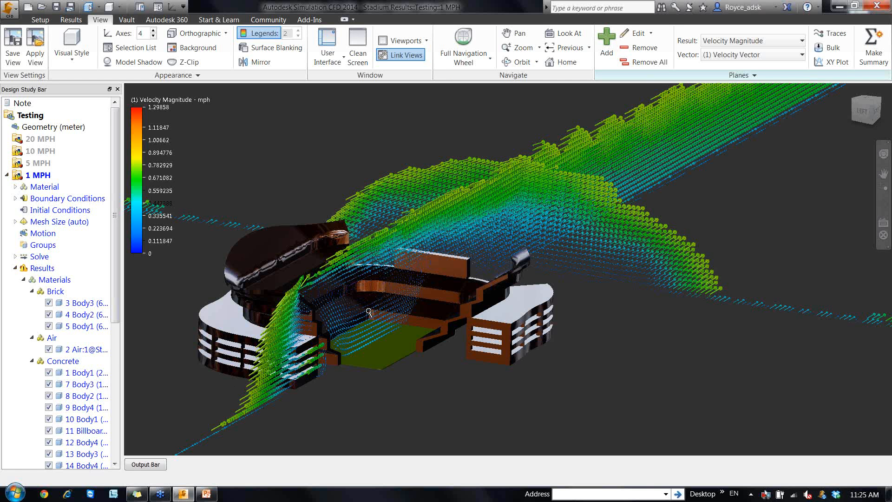
scroll(369, 312, up, 1)
scroll(368, 312, up, 2)
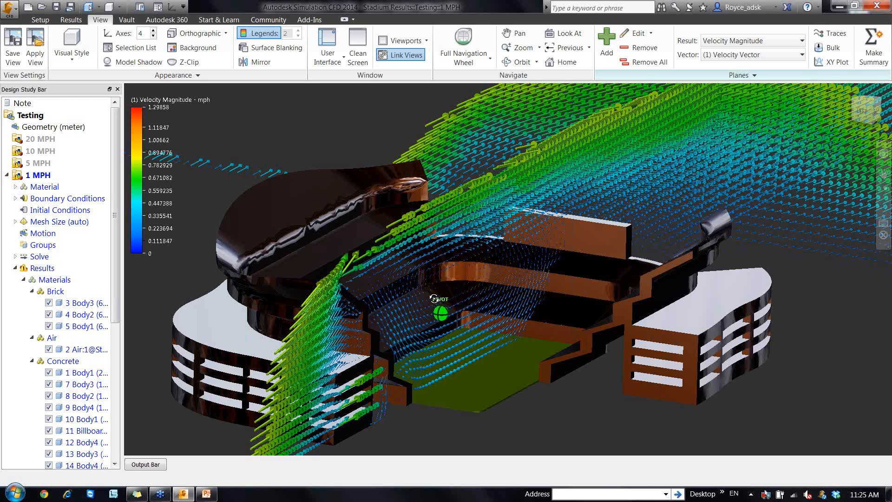
shift+middle_drag(434, 297, 472, 297)
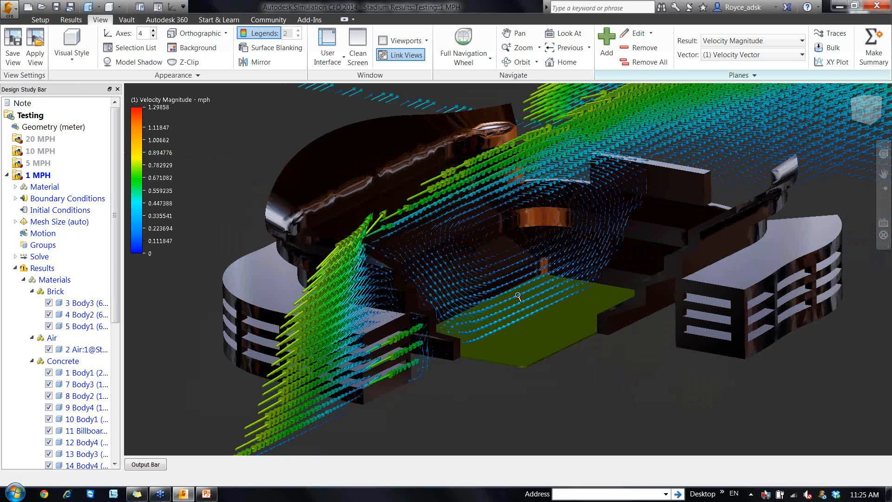
scroll(518, 296, up, 1)
scroll(518, 296, down, 2)
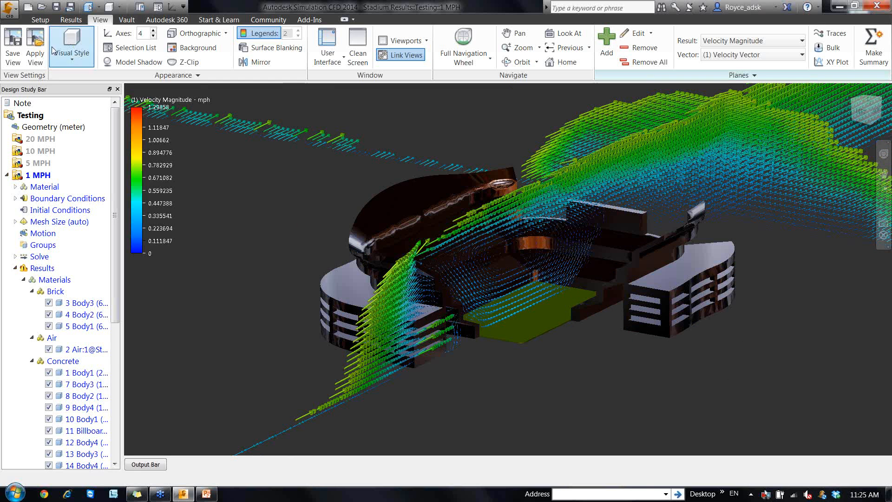
Apply the view settings file "1 - Beginning.xvs" to return to the starting results view.
click(32, 66)
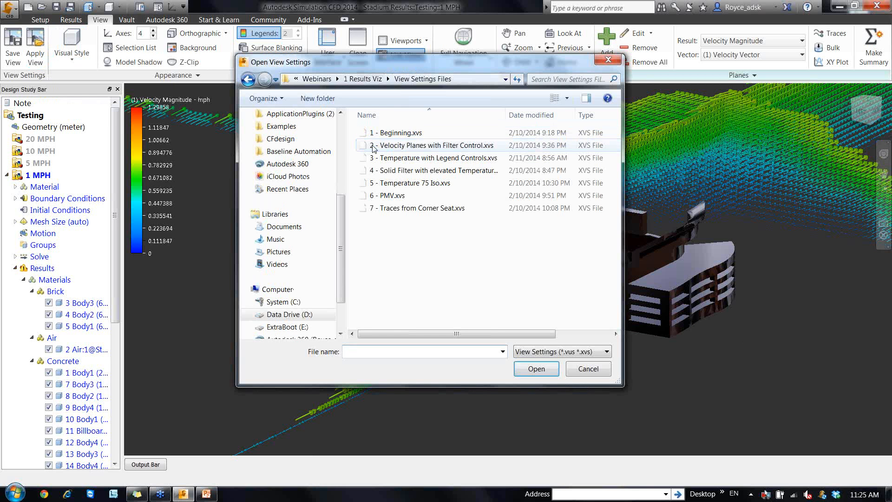
click(387, 133)
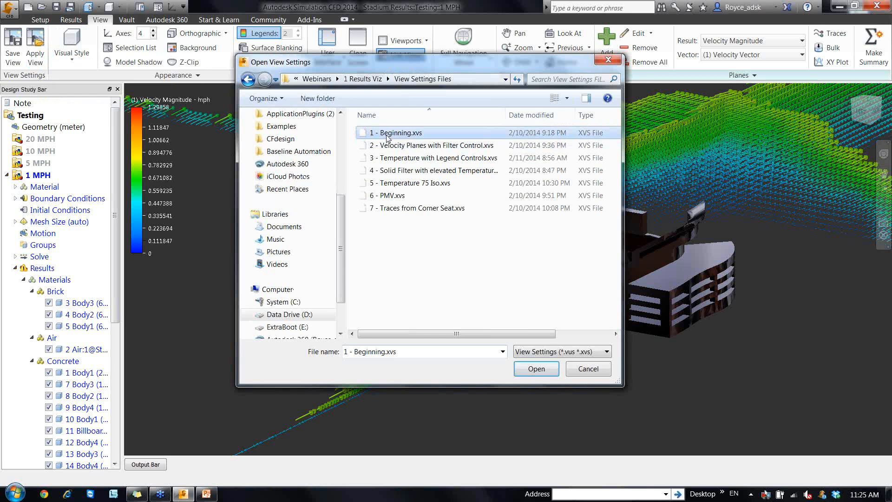
double_click(386, 135)
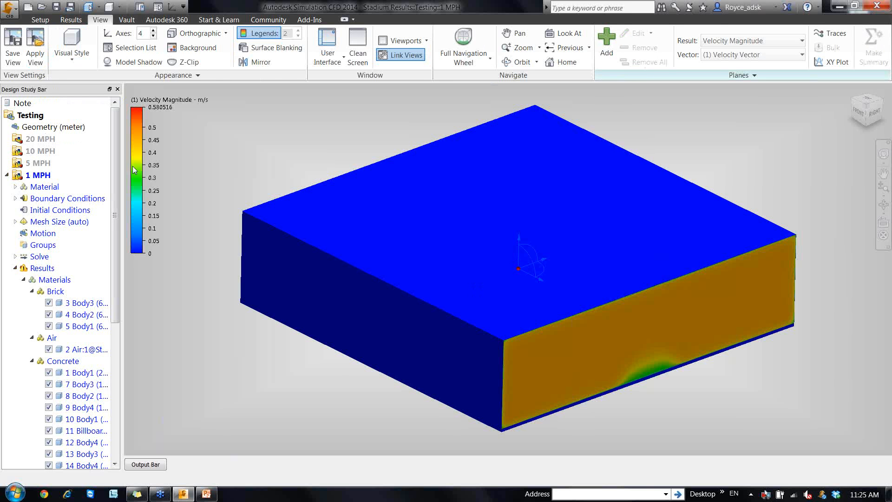
Add a velocity magnitude results plane and realign it perpendicular to its default orientation so that it cuts through the stadium and its wake.
click(70, 20)
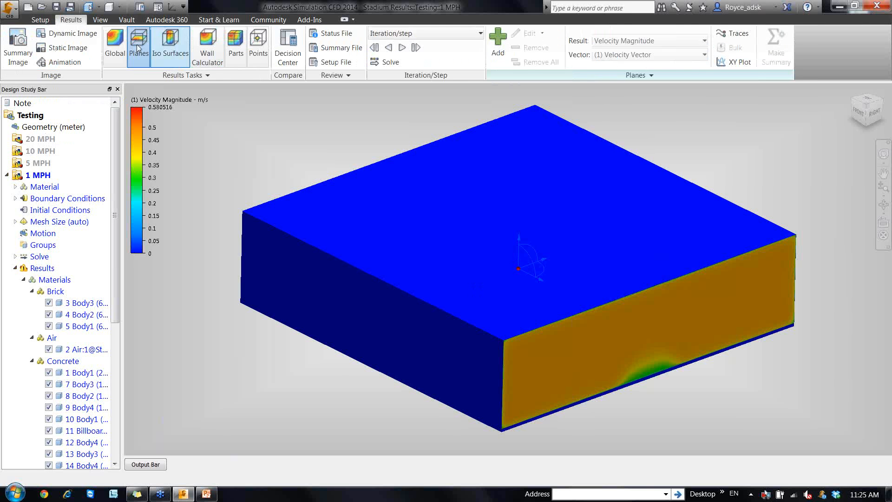
click(499, 51)
click(491, 291)
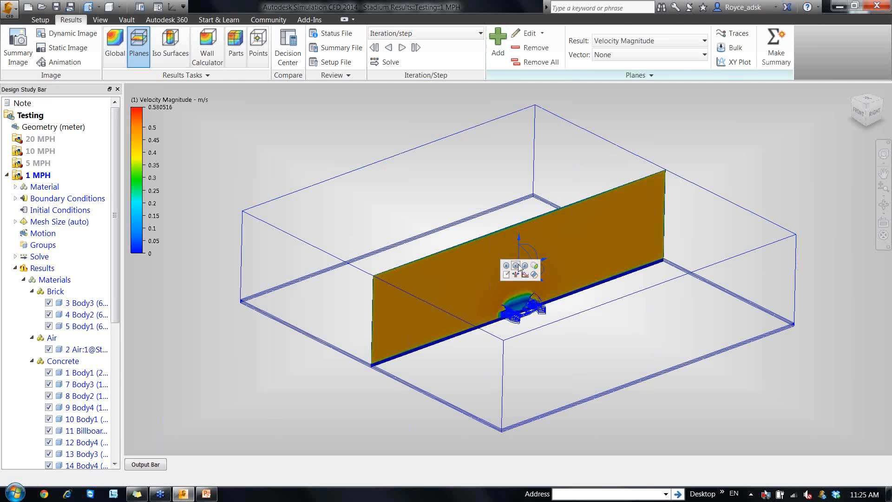
click(525, 267)
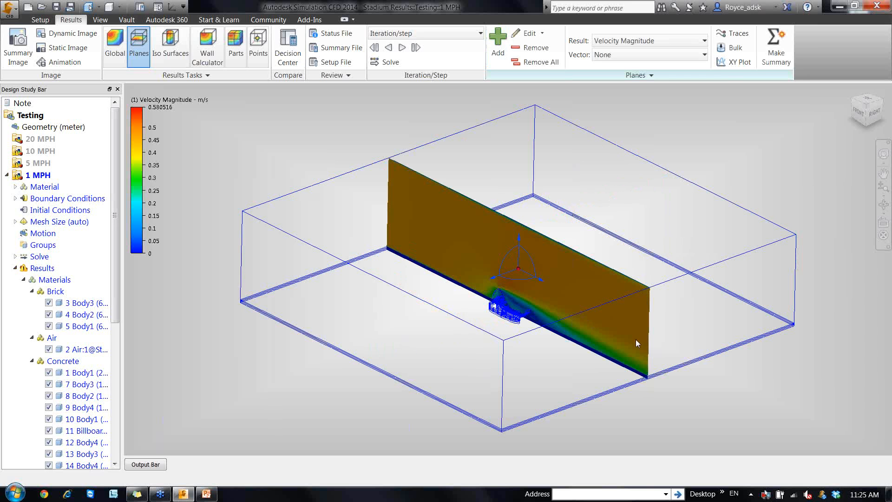
Examine the velocity plane around the stadium from the left-front corner and review the plane's vector and display options.
click(860, 114)
click(857, 100)
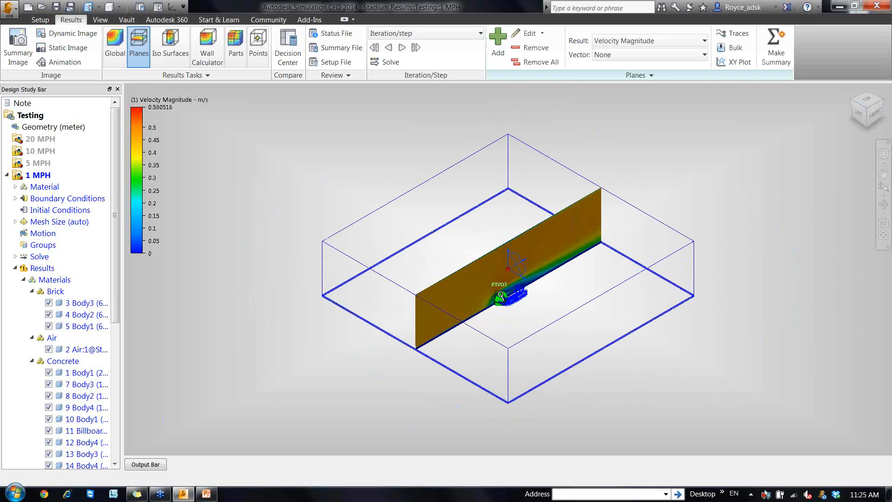
scroll(501, 292, up, 2)
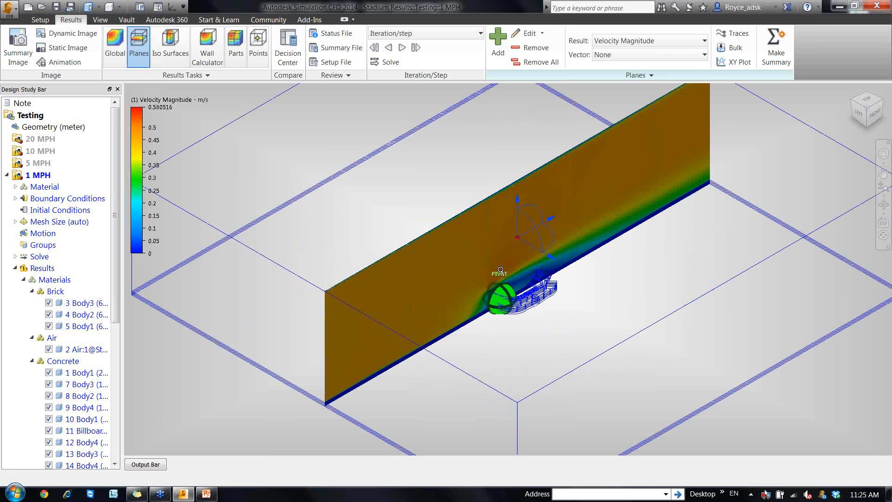
scroll(500, 270, up, 5)
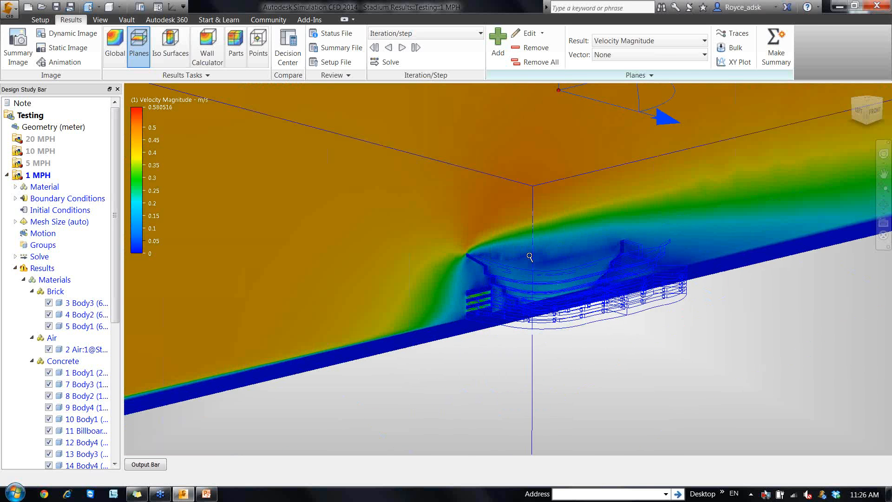
scroll(530, 257, up, 3)
right_click(485, 199)
right_click(513, 175)
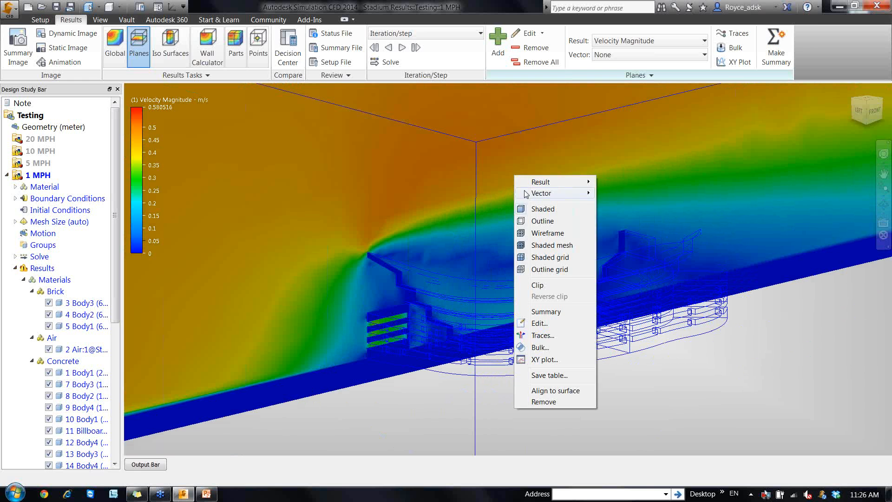
right_click(486, 166)
mouse_move(521, 183)
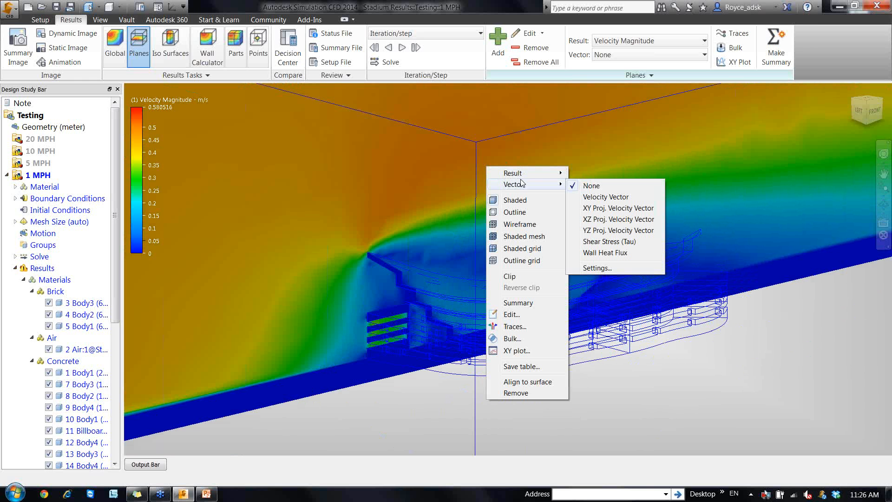
right_click(425, 178)
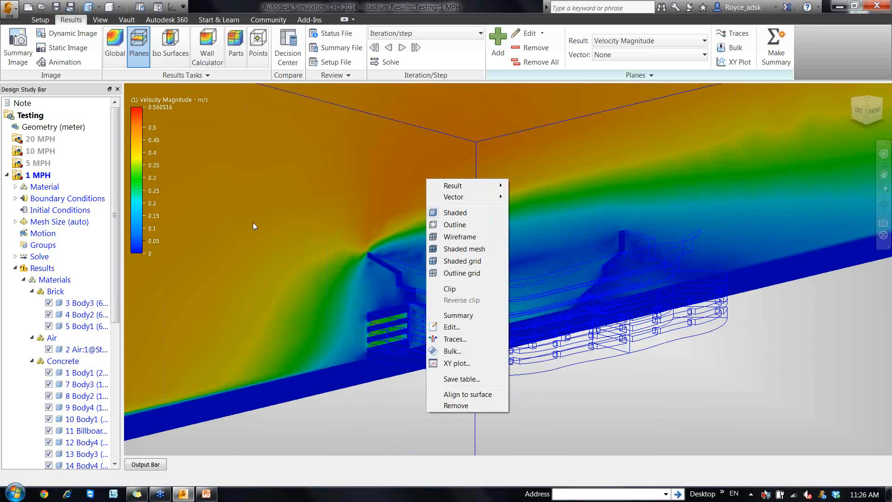
Display velocity vectors on the velocity magnitude results plane through the stadium.
right_click(255, 235)
right_click(396, 183)
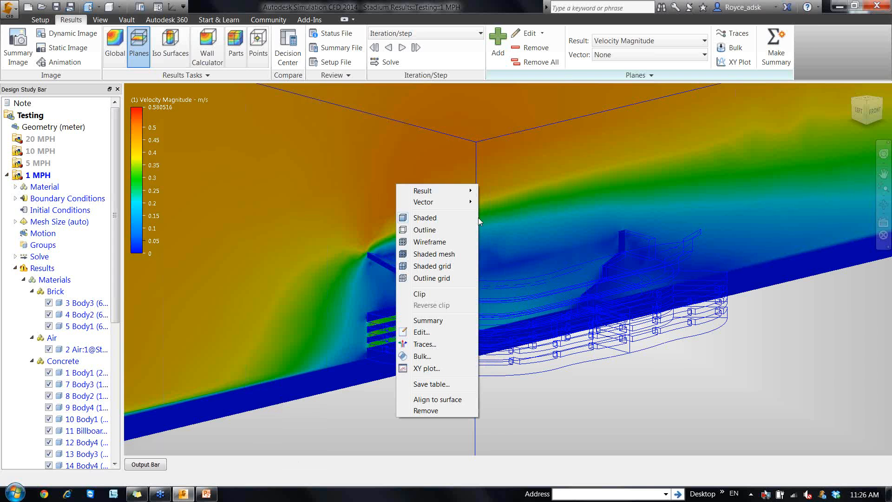
right_click(673, 420)
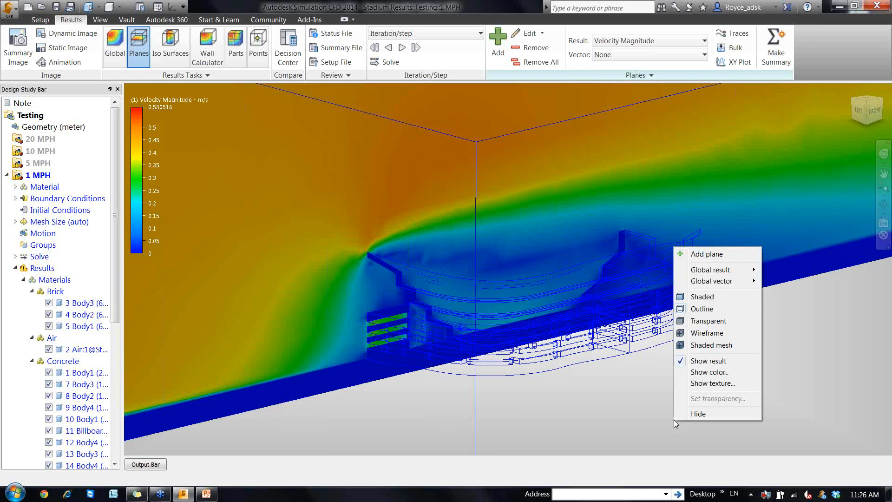
right_click(445, 194)
right_click(444, 194)
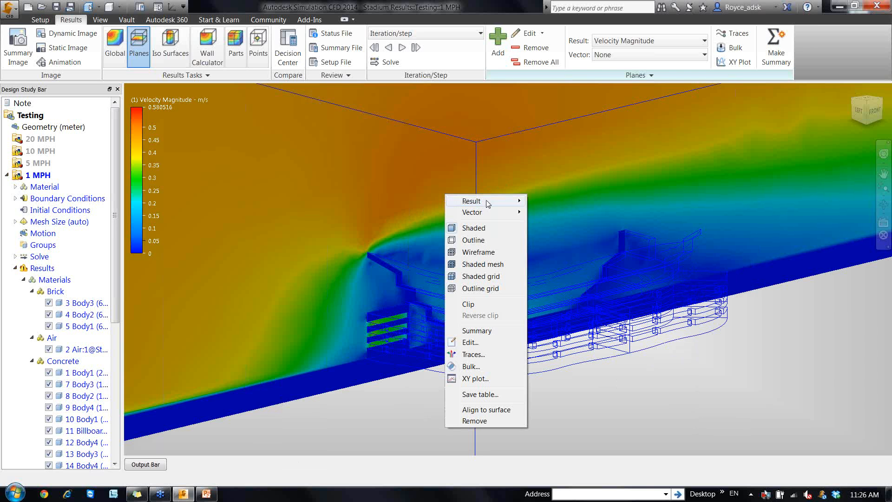
mouse_move(489, 212)
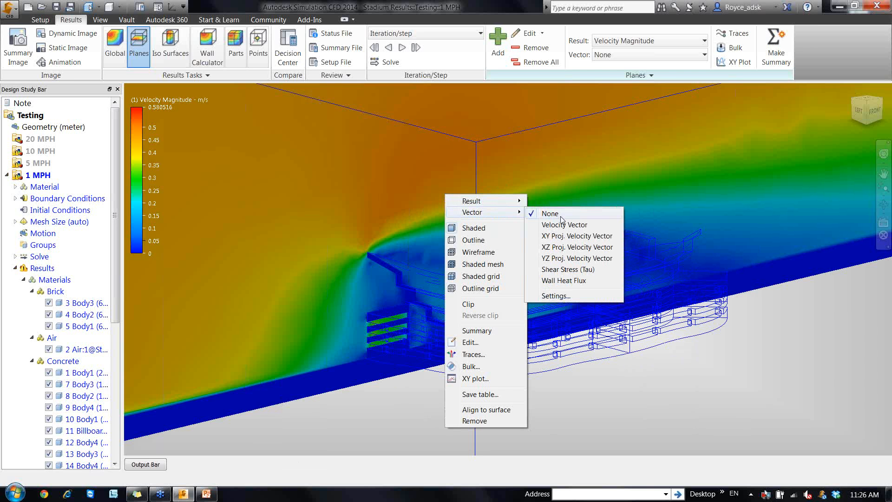
click(561, 225)
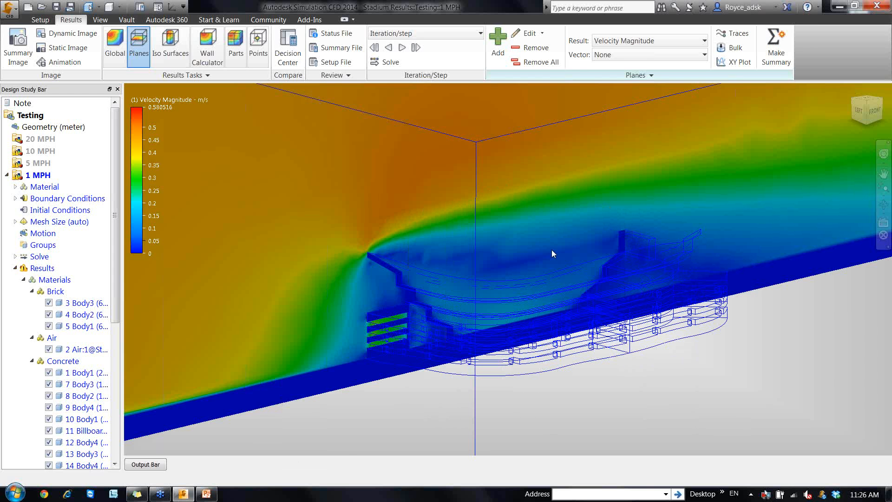
Set the plane's vector to None and back to Velocity Vector.
click(627, 55)
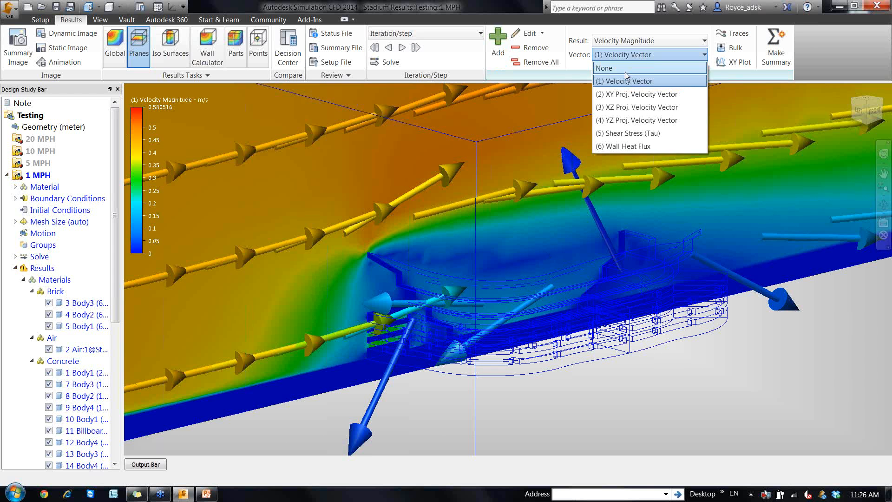
click(626, 68)
click(627, 58)
click(619, 79)
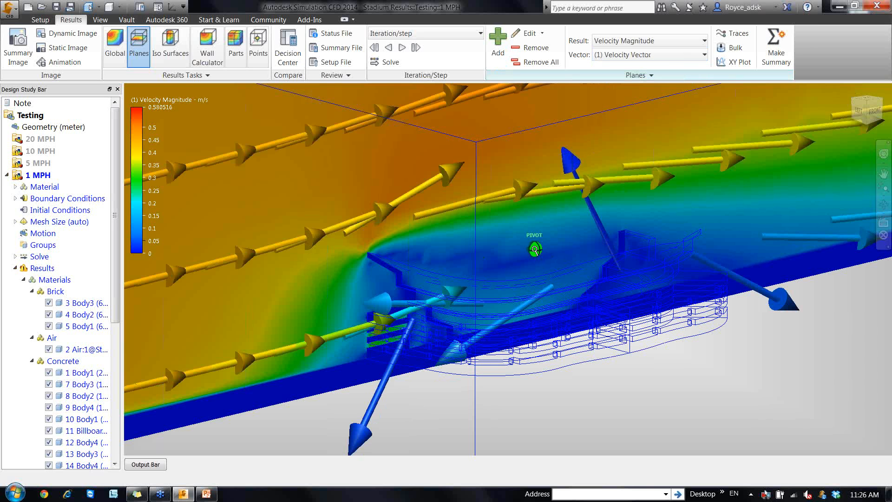
Refine the grid spacing of the plane's velocity vectors to 6.2 in the vector settings.
shift+middle_drag(535, 250, 533, 259)
scroll(533, 257, down, 5)
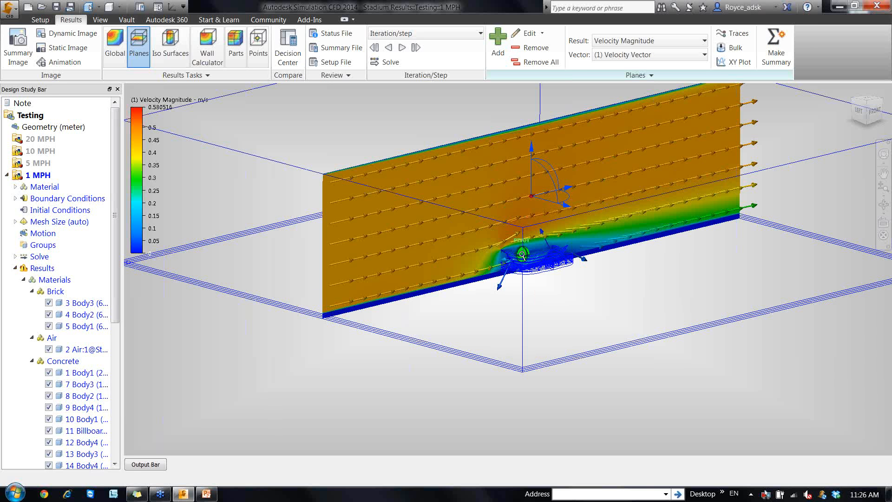
scroll(522, 253, up, 8)
scroll(526, 211, up, 5)
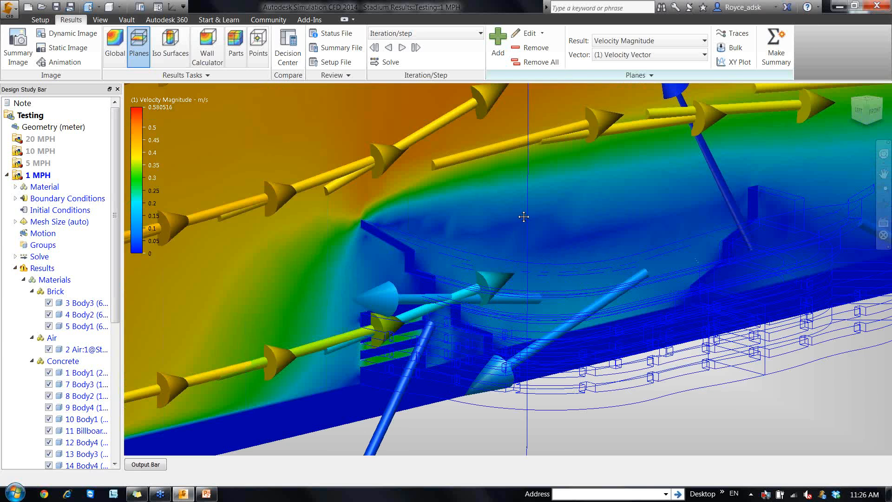
scroll(524, 217, down, 2)
click(541, 33)
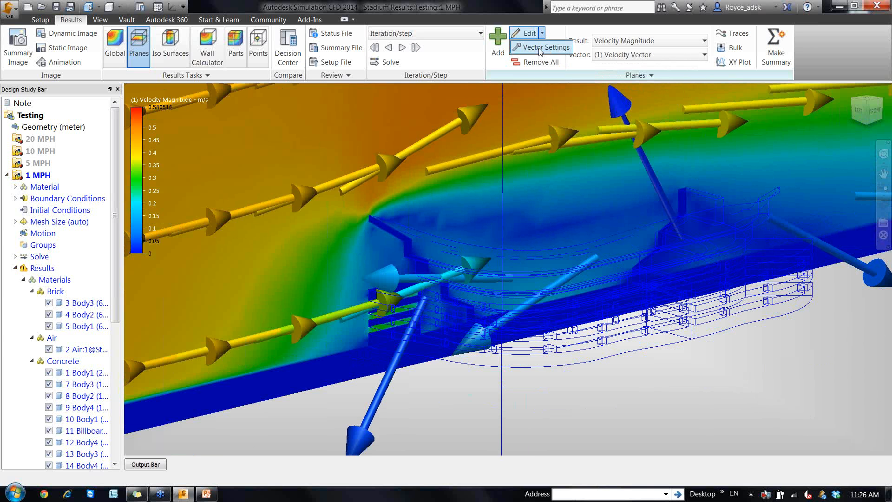
click(541, 48)
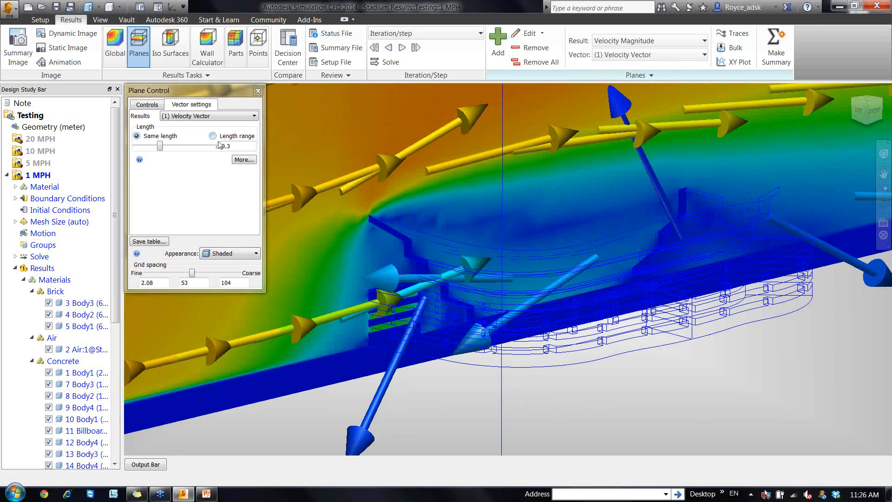
click(192, 275)
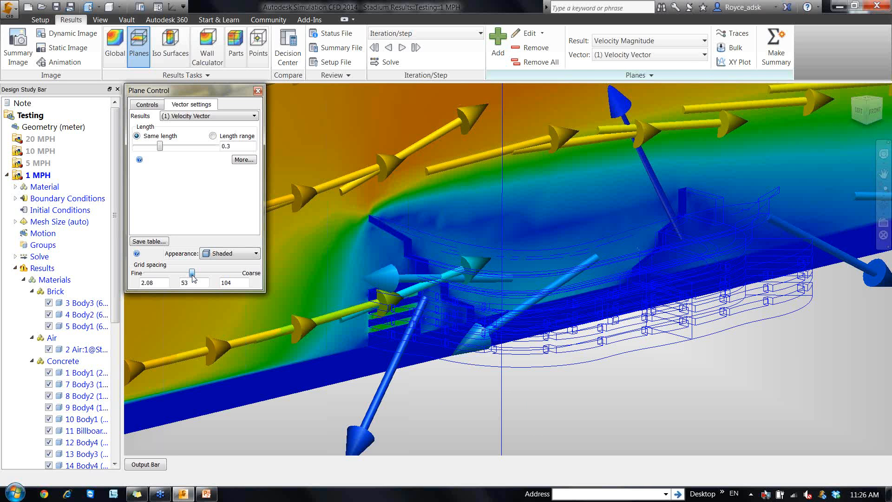
drag(192, 274, 150, 275)
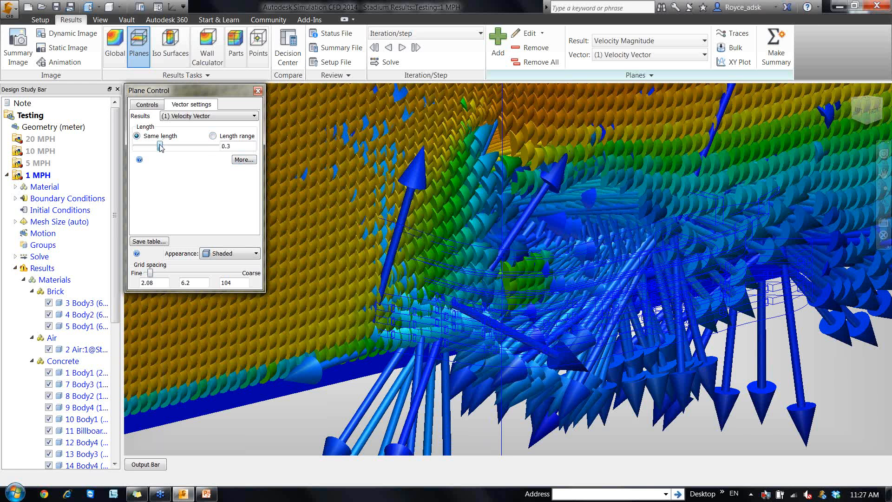
Shorten the uniform vector length to about 0.04 and refine the grid spacing to 4.14.
drag(160, 147, 160, 146)
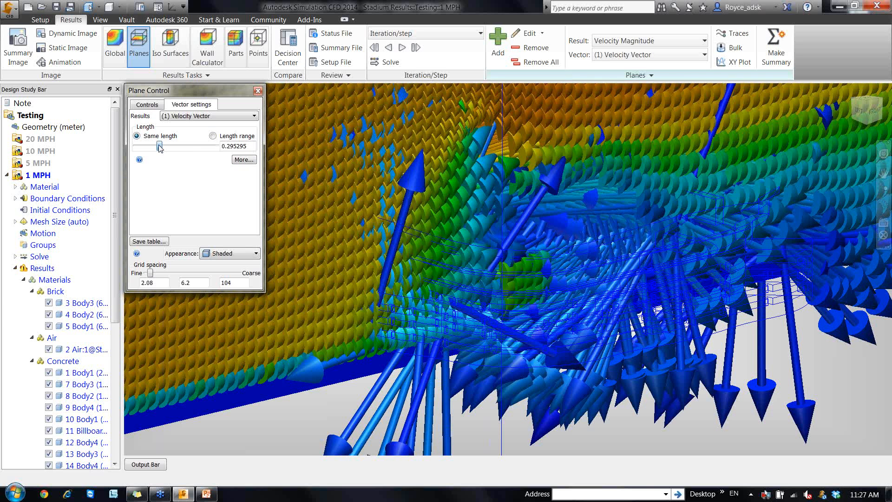
drag(160, 147, 139, 147)
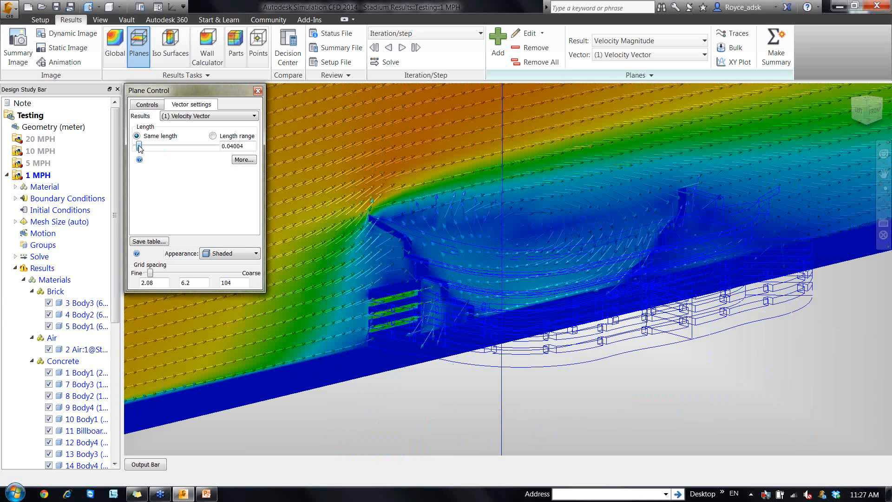
drag(151, 274, 151, 275)
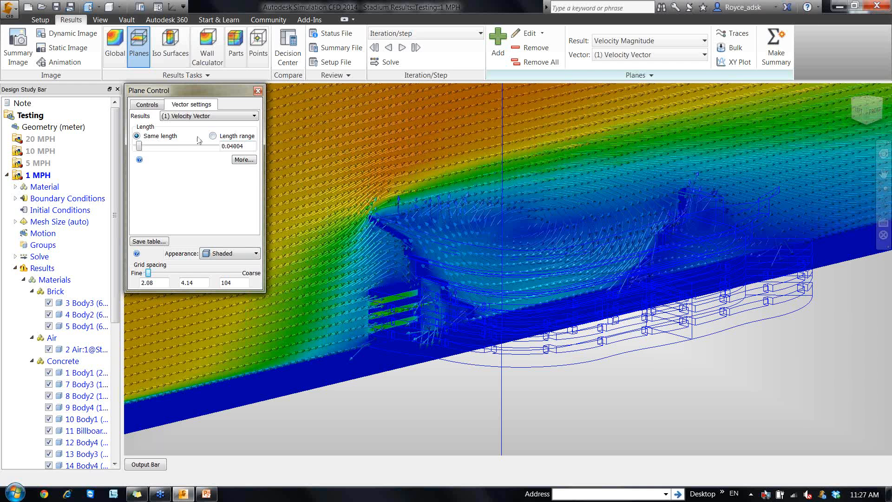
Scale the vectors by a length range with a minimum of 0 and a maximum of 1.
click(246, 136)
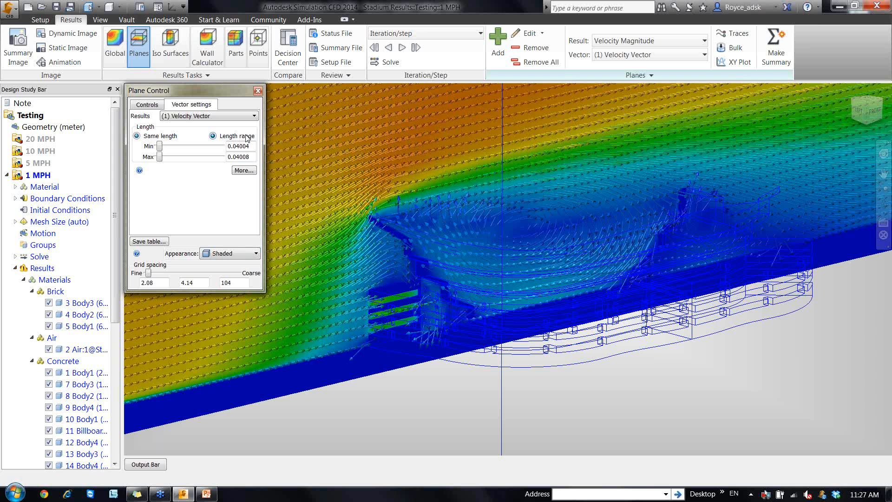
drag(159, 146, 155, 147)
click(177, 157)
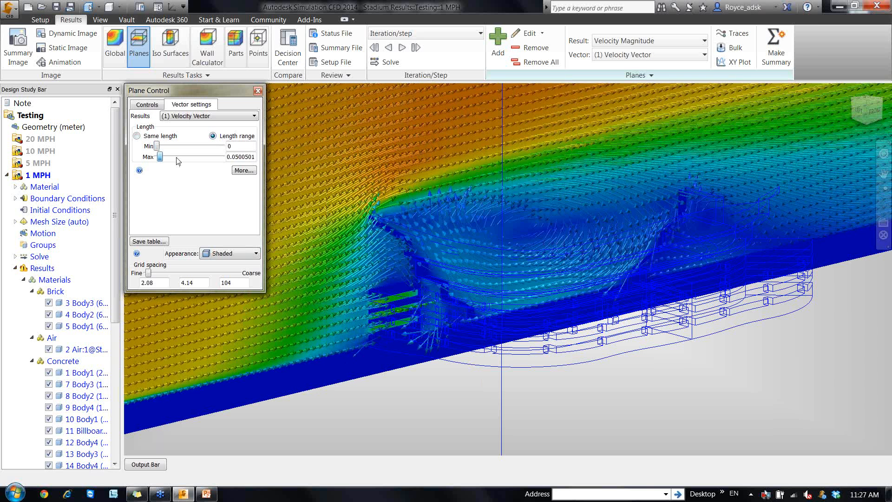
drag(176, 158, 451, 169)
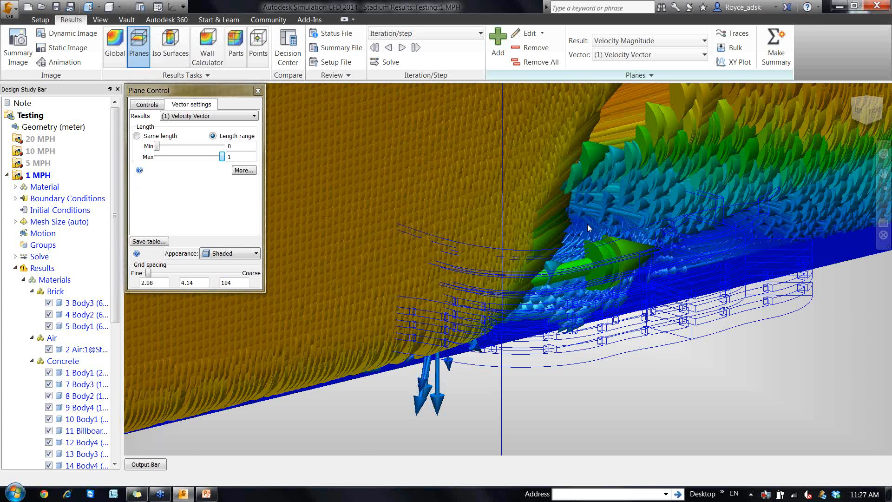
Inspect the oversized vectors around the stadium and set the vector scale factor to 0.05 in the additional attributes.
scroll(588, 227, up, 2)
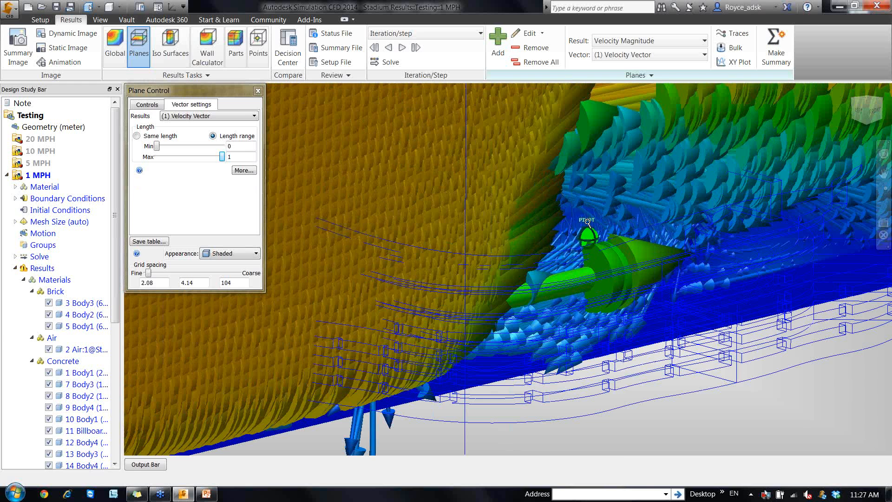
scroll(588, 222, up, 2)
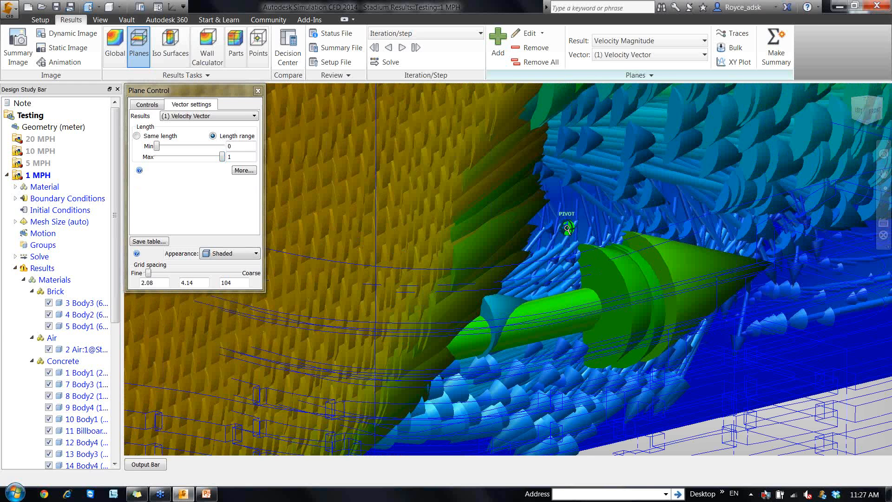
scroll(572, 293, down, 4)
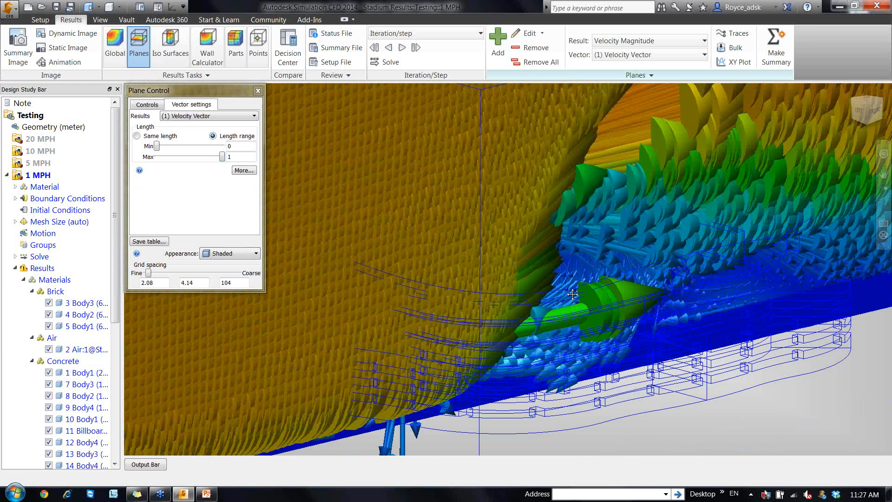
scroll(572, 293, down, 1)
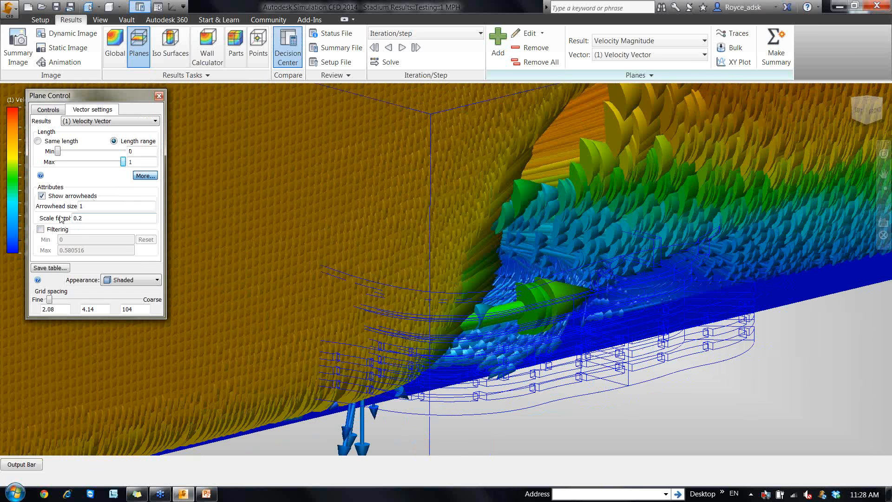
click(96, 217)
key(BackSpace)
text(05)
key(Return)
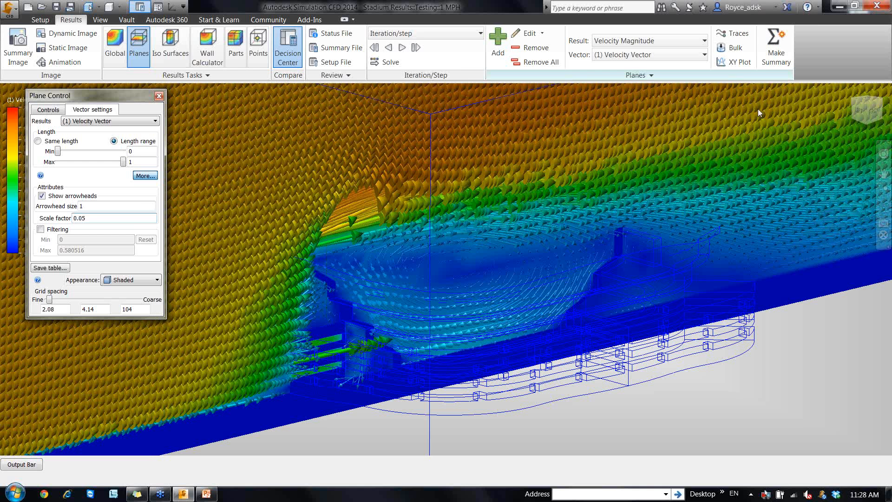
Enable vector filtering with a maximum of 0.2 and set the plane's appearance to Outline.
click(38, 232)
click(40, 230)
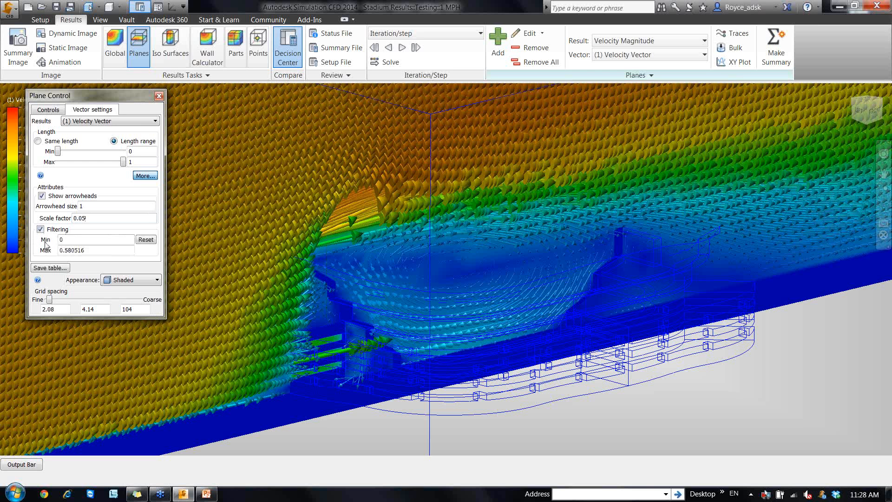
drag(64, 250, 215, 279)
text(2)
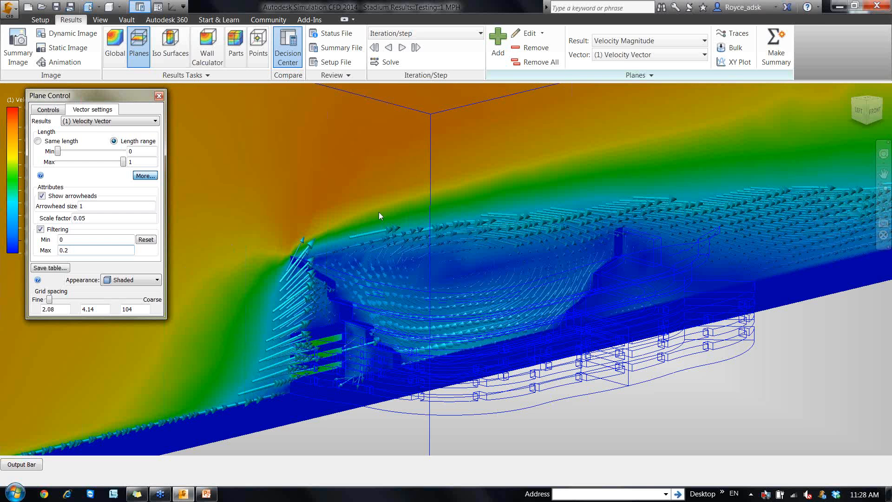
click(122, 279)
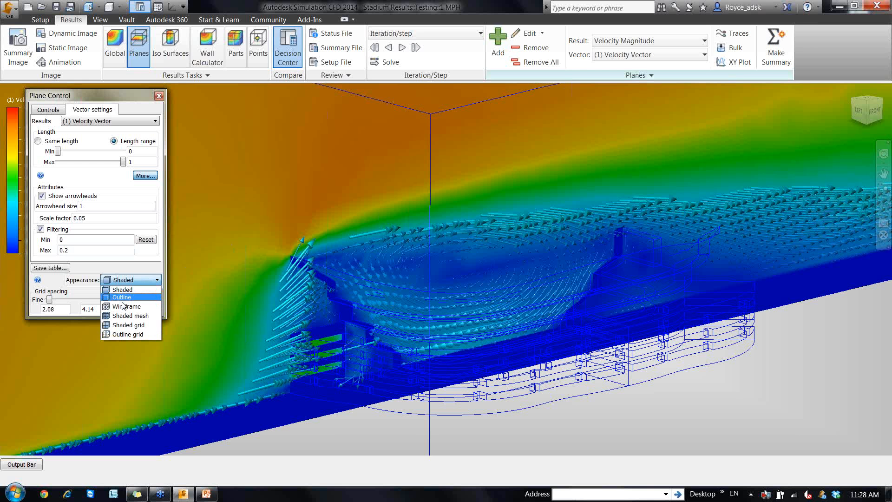
click(123, 301)
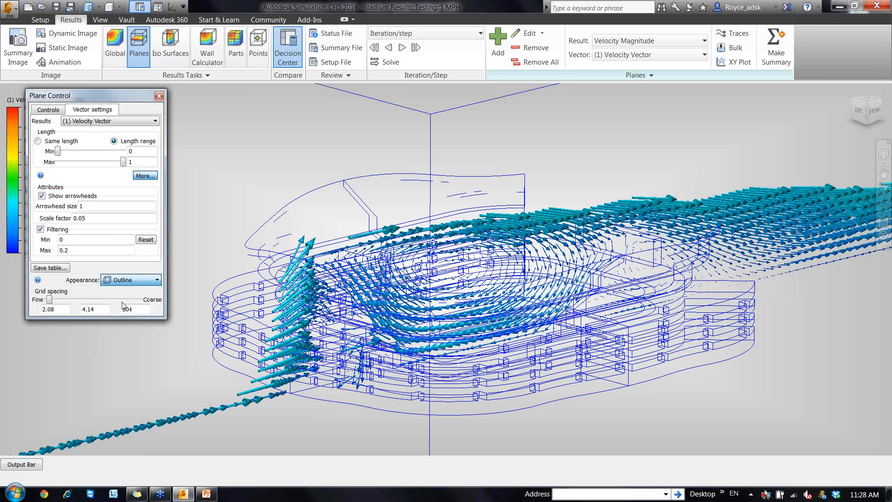
Raise the maximum value of the vector filter to 0.35.
click(102, 250)
key(BackSpace)
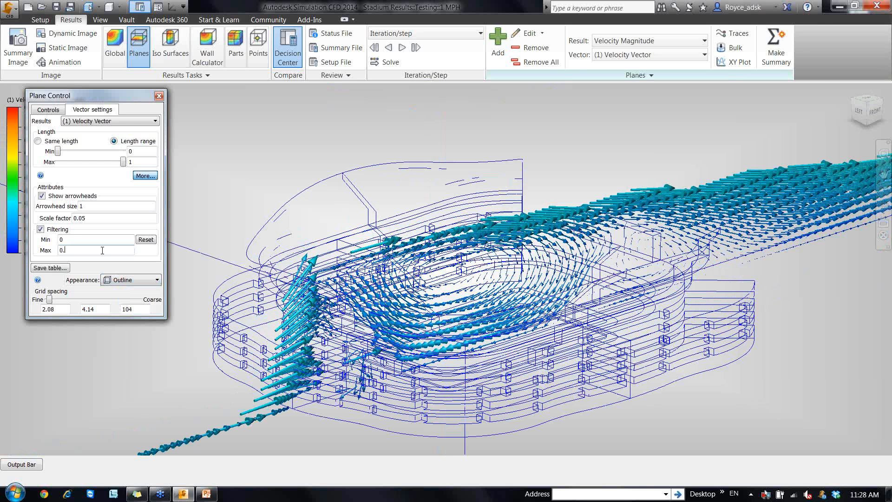
text(35)
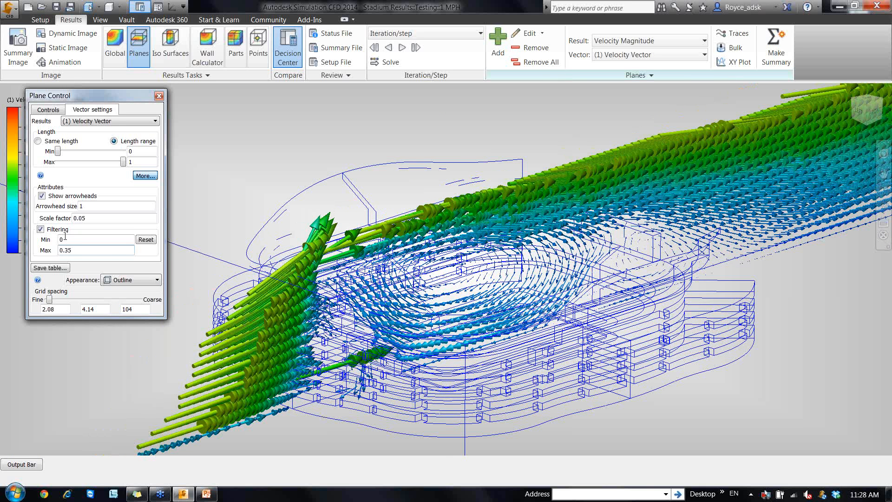
Reduce the vector scale factor to 0.03 for the filtered velocity vectors around the stadium.
click(408, 303)
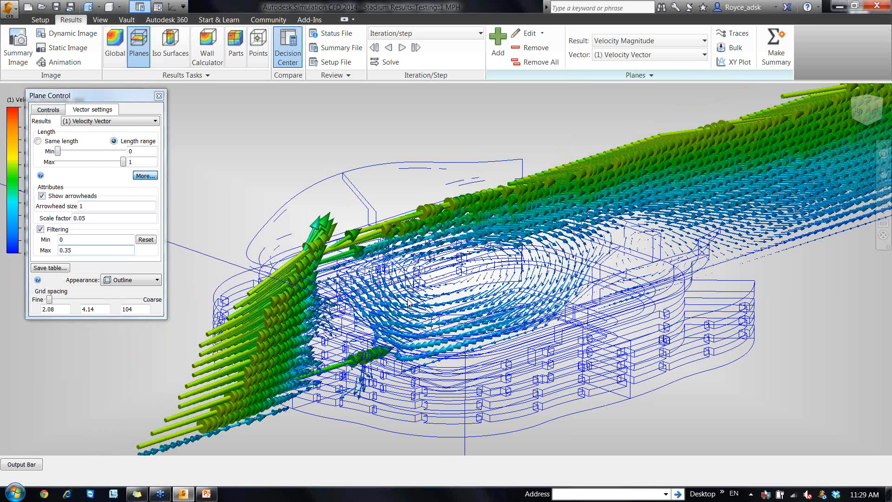
middle_drag(408, 299, 385, 302)
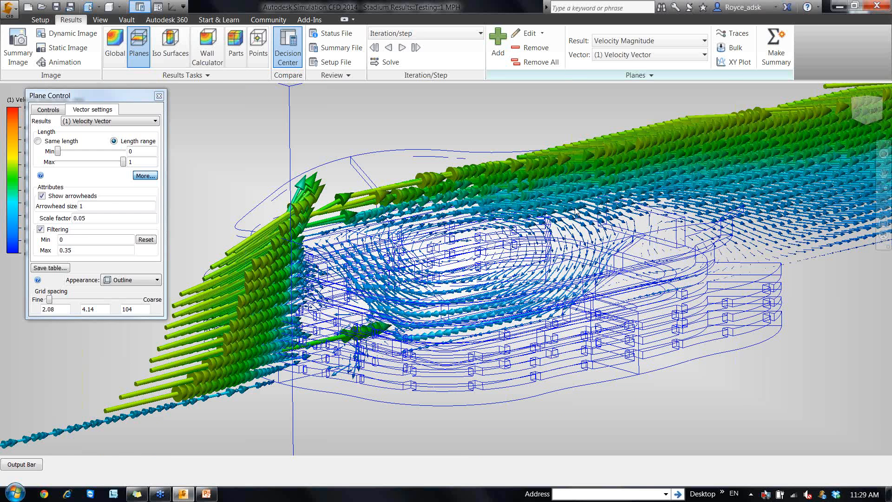
click(111, 218)
key(BackSpace)
text(3)
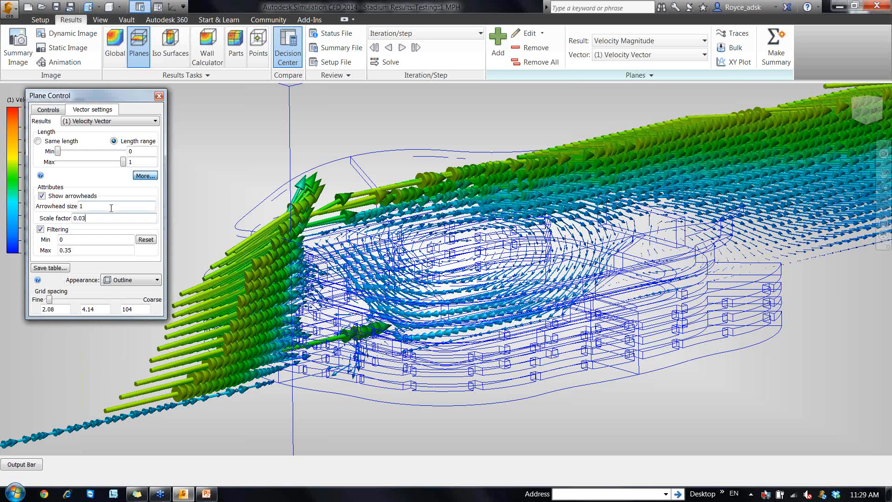
key(Return)
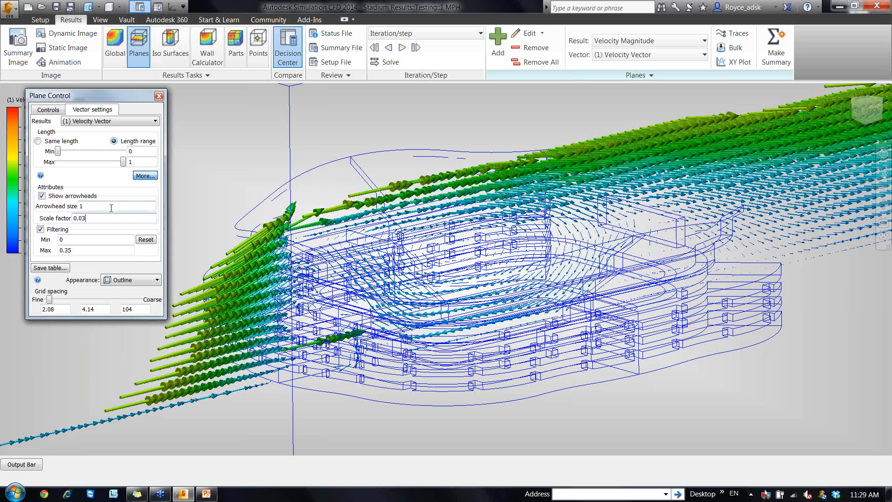
click(277, 214)
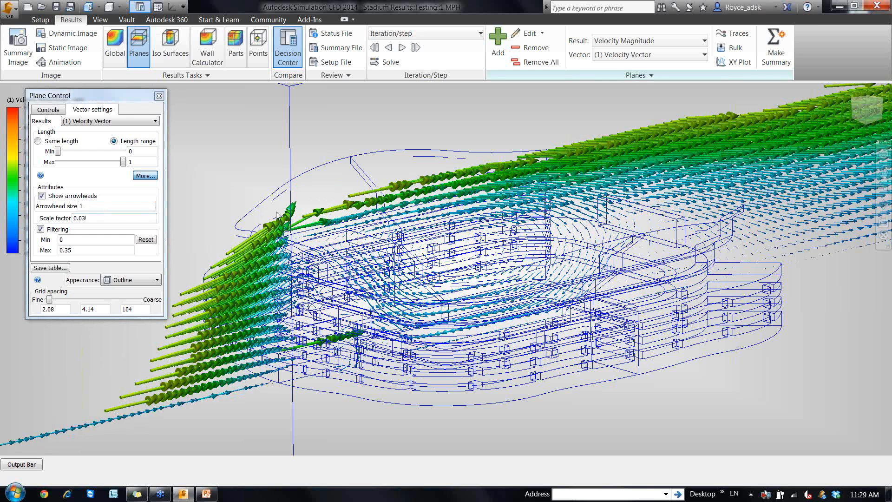
Try arrowhead sizes of 2 and .01 on the velocity vectors and return the size to 1.
shift+middle_drag(276, 212, 284, 210)
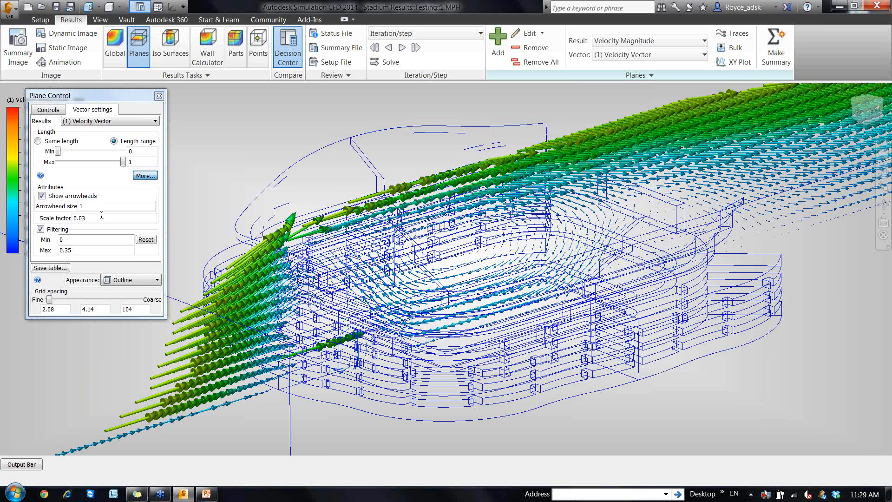
double_click(102, 206)
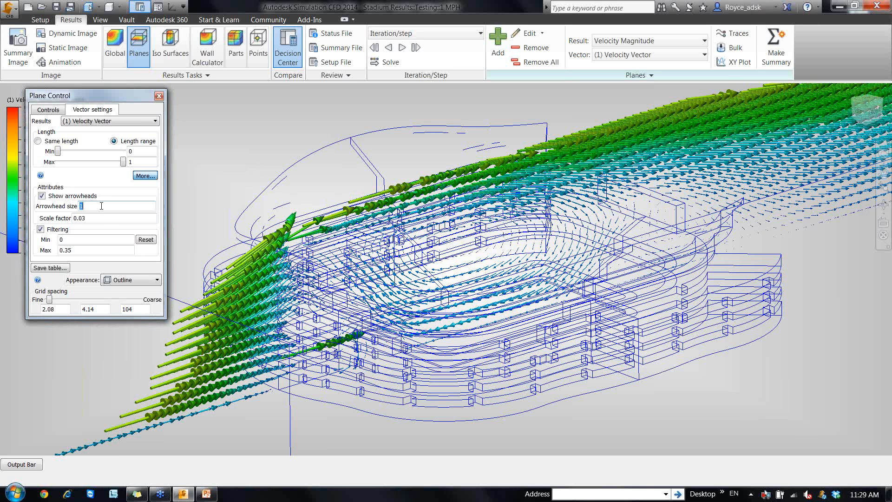
text(2)
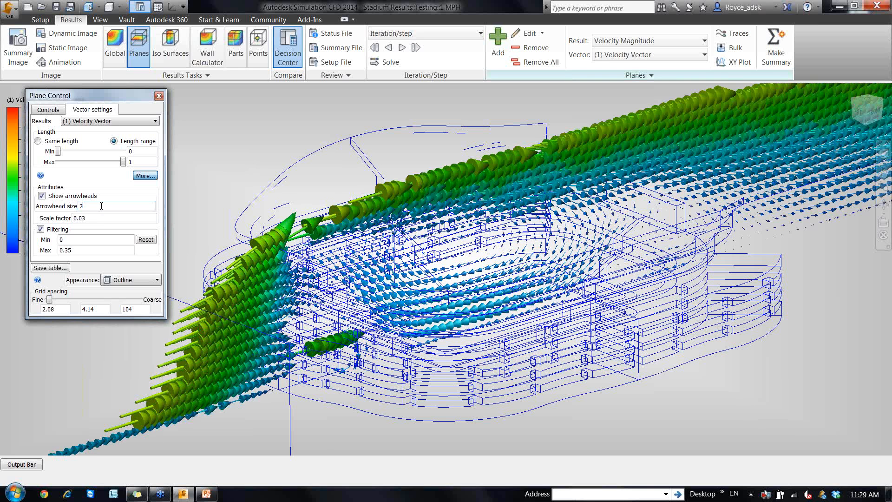
key(BackSpace)
text(.01)
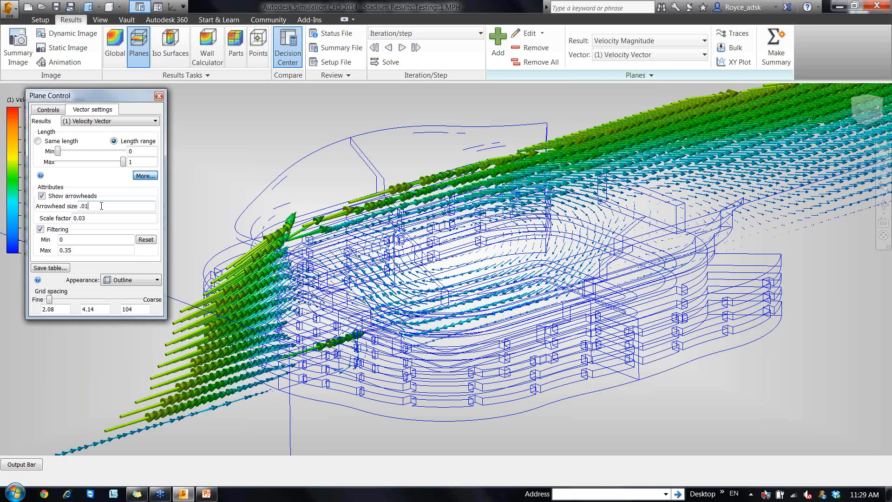
key(BackSpace)
key(BackSpace)
key(BackSpace)
click(448, 280)
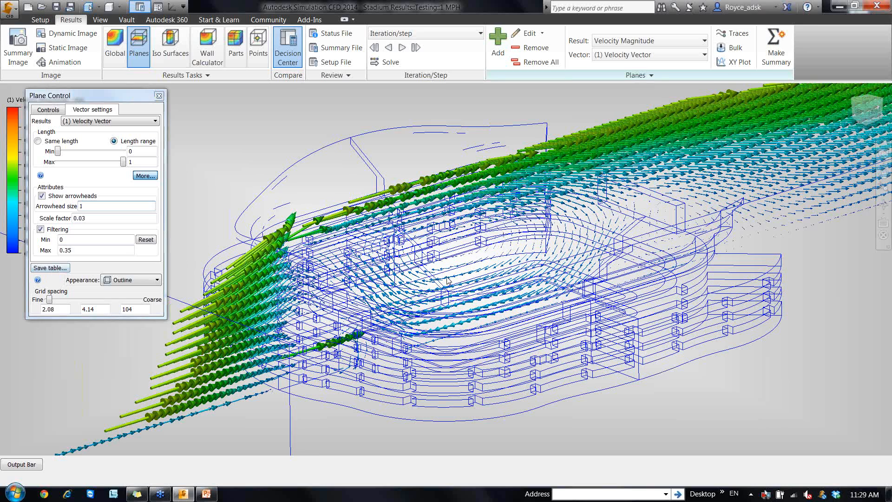
Leave the plane settings and switch to the global results of the stadium.
shift+middle_drag(448, 279, 443, 265)
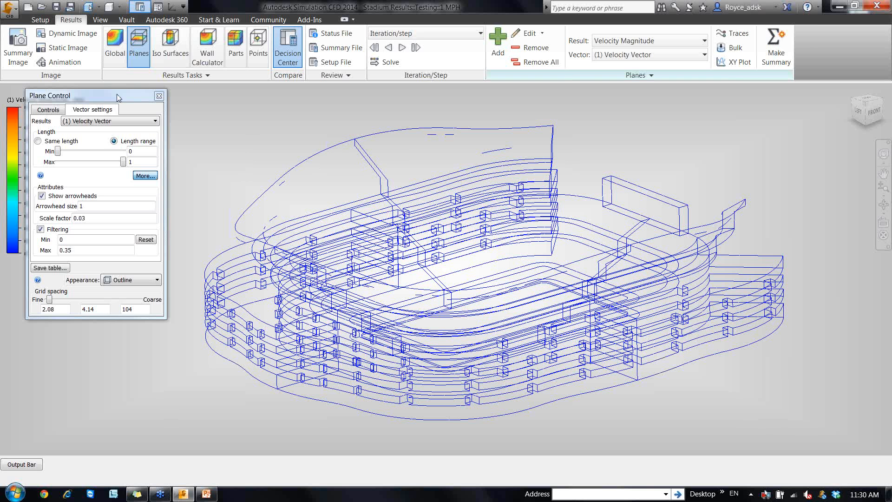
click(120, 64)
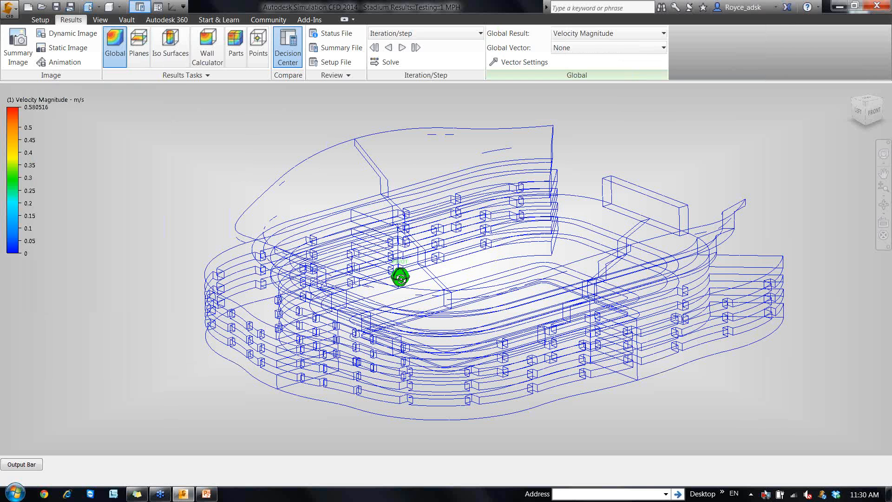
mouse_move(401, 279)
shift+middle_down()
mouse_move(398, 296)
mouse_move(389, 168)
shift+middle_up()
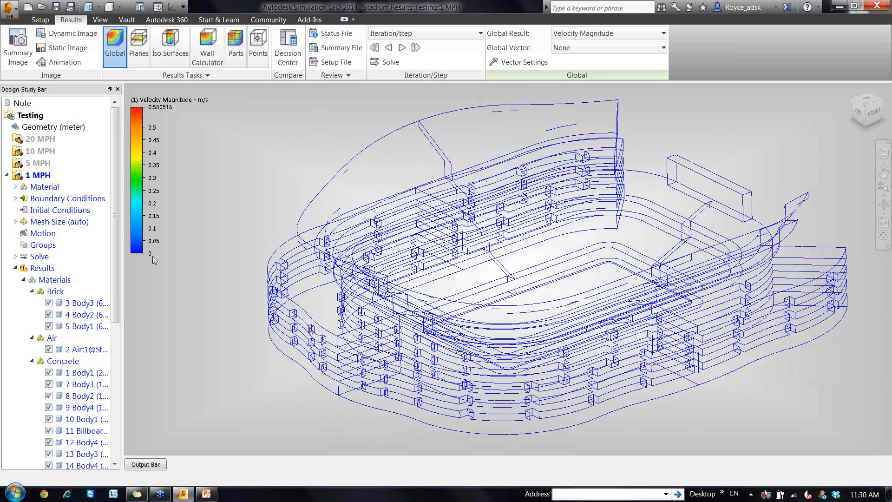
Try a shaded display on the stadium's roof section directly in the model and return it to outline.
right_click(457, 182)
click(494, 218)
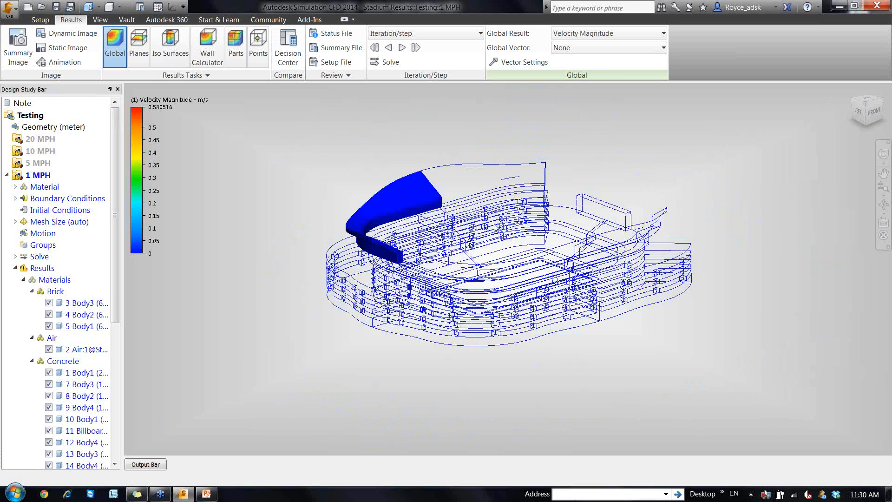
right_click(486, 179)
click(501, 222)
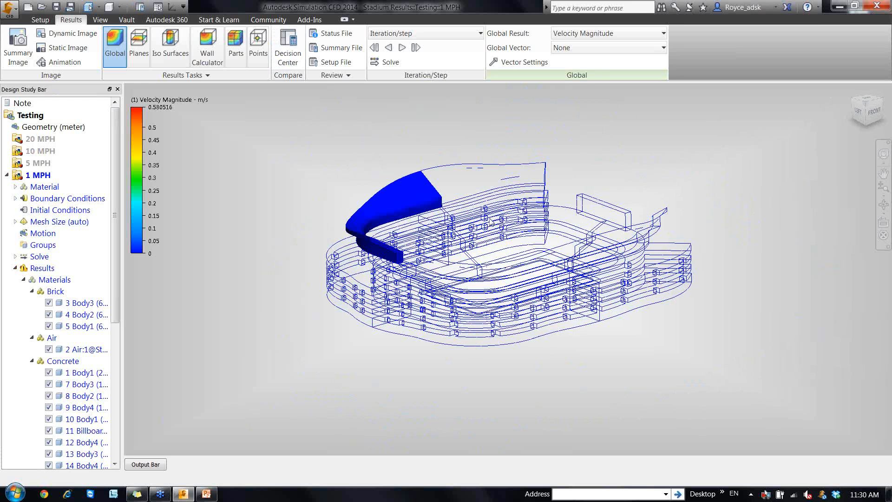
right_click(392, 198)
click(410, 253)
right_click(407, 196)
click(425, 229)
right_click(424, 204)
click(442, 246)
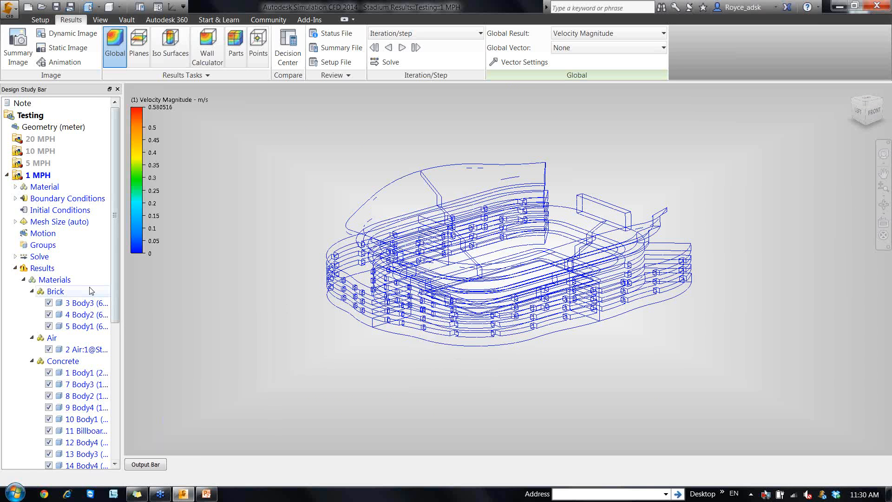
Collapse the Brick, Air and Concrete groups under the 1 MPH results materials and select the existing plane in the tree.
click(31, 291)
click(31, 303)
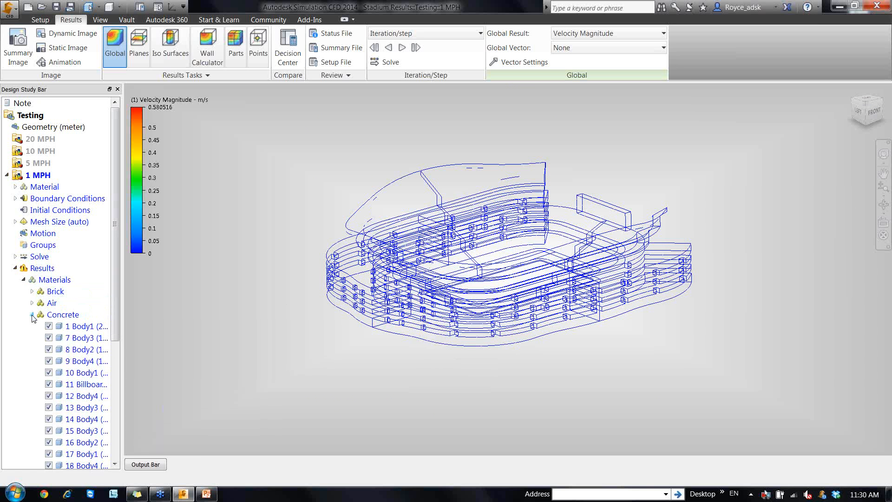
click(32, 315)
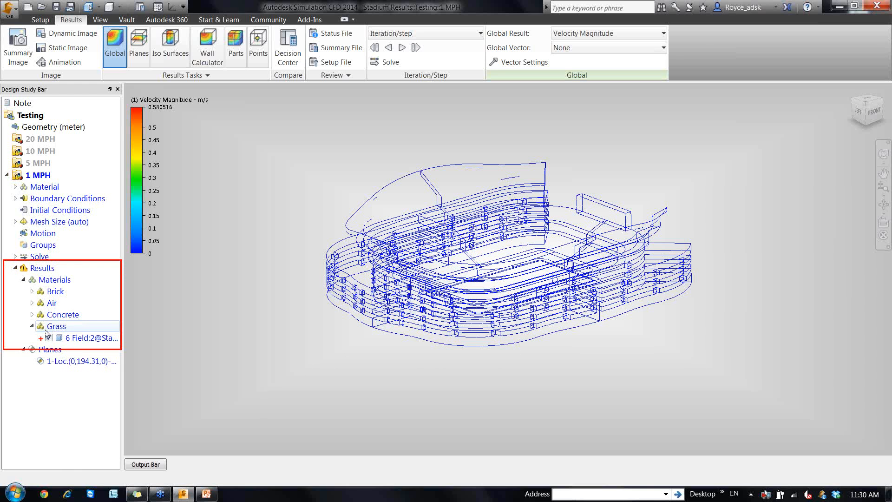
click(55, 362)
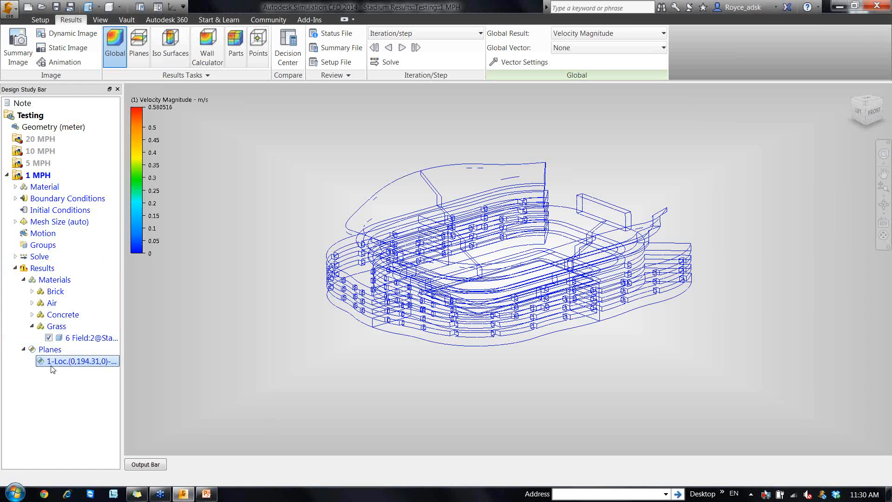
Apply the spheremap_bar.jpg texture to the Concrete material group and display it as shaded.
right_click(44, 317)
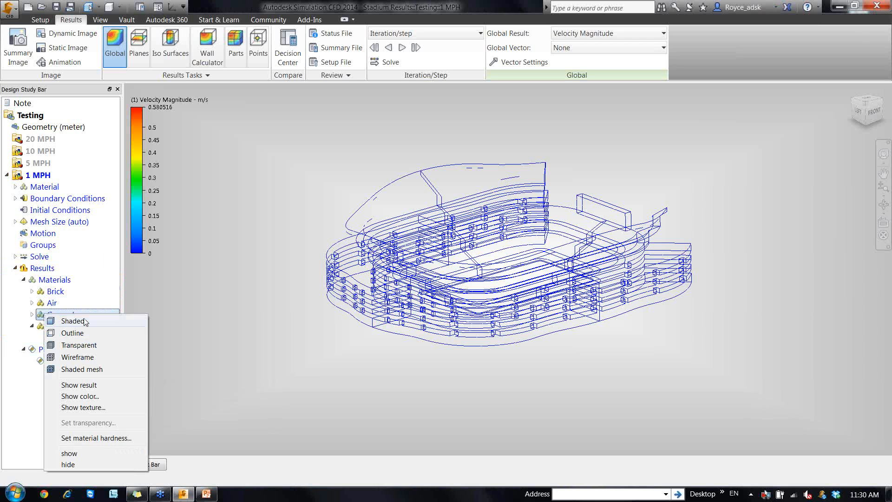
click(117, 410)
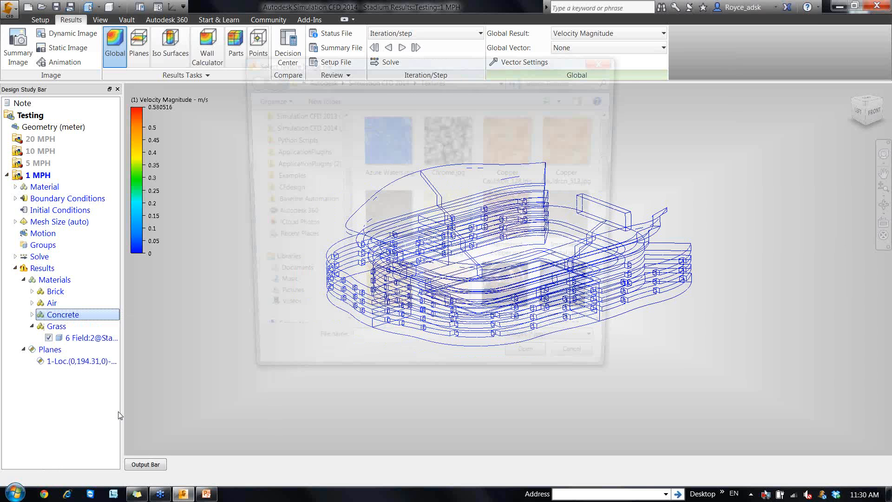
mouse_move(613, 173)
mouse_down()
mouse_move(613, 319)
mouse_move(611, 167)
mouse_up()
click(505, 290)
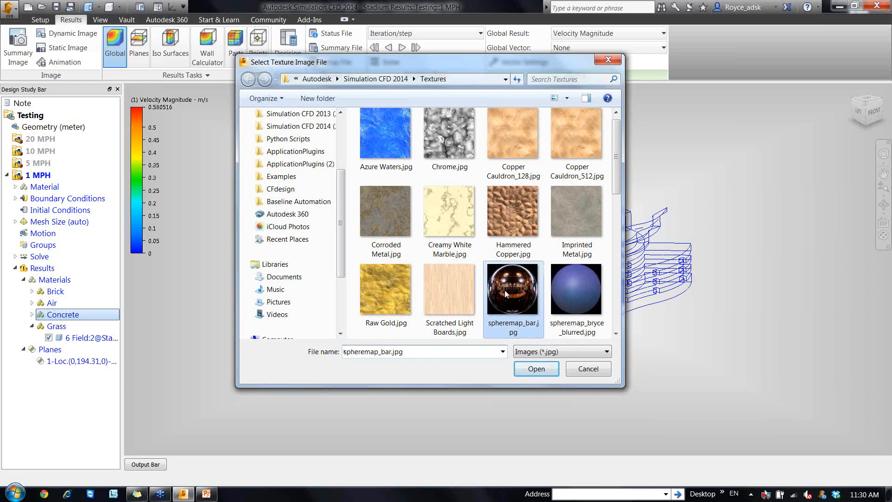
double_click(505, 290)
right_click(68, 315)
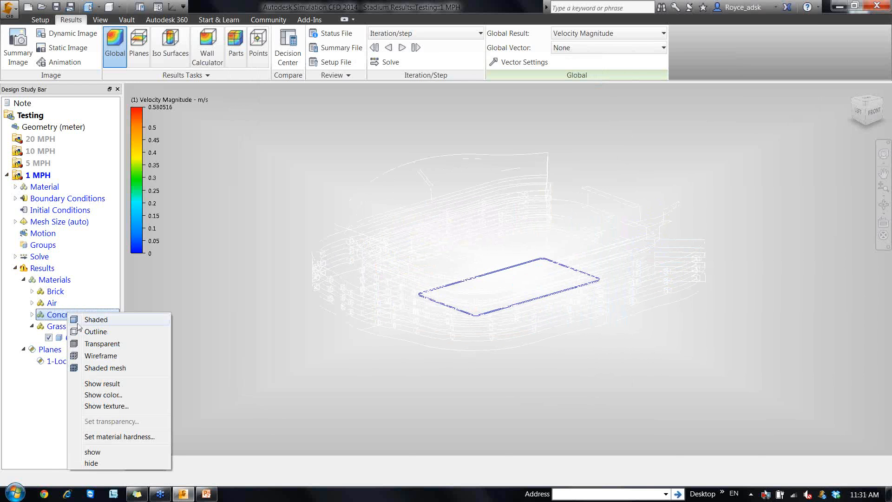
click(80, 321)
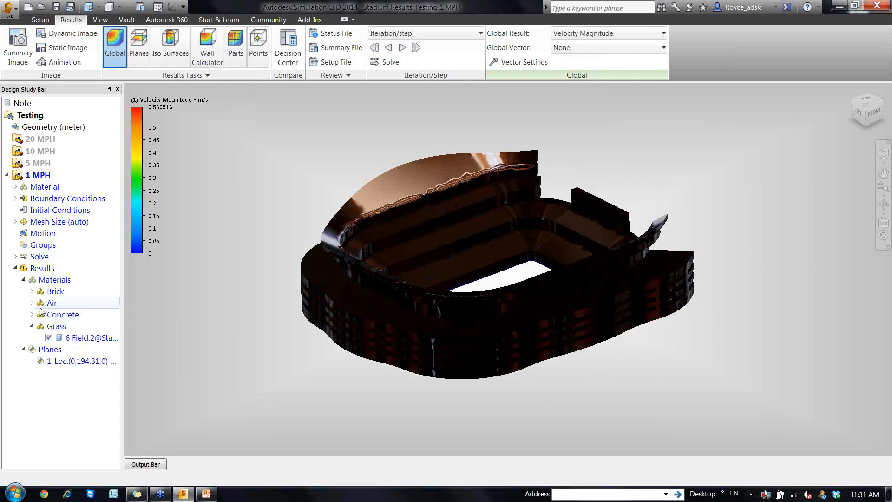
Color the Grass material group dark green with a green value of 115 and display it as shaded.
right_click(48, 325)
click(105, 405)
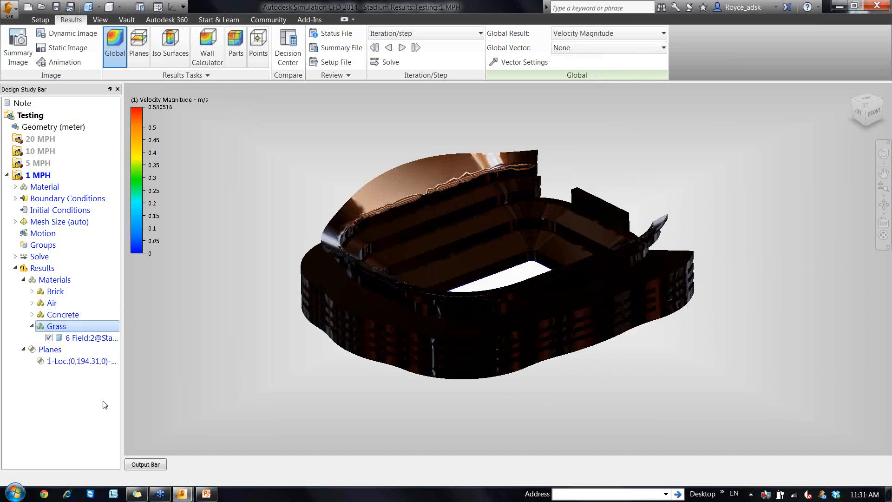
click(391, 179)
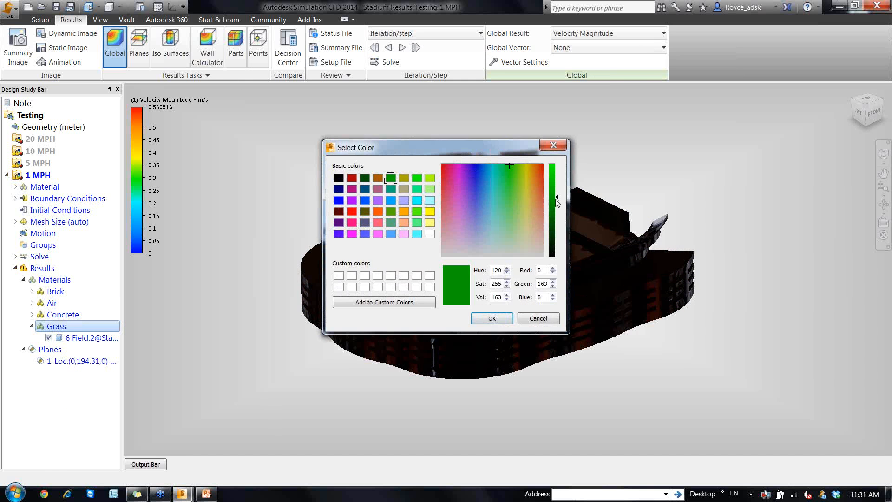
drag(557, 195, 557, 215)
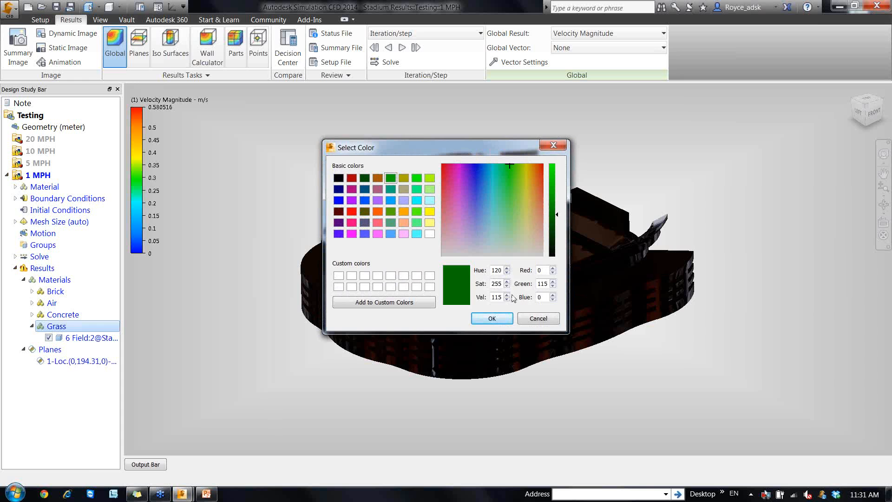
click(490, 320)
right_click(56, 334)
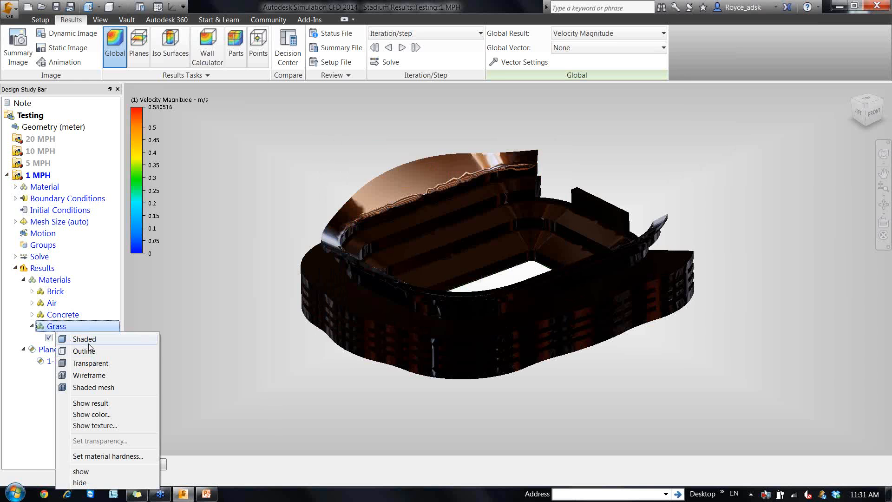
click(89, 341)
shift+middle_drag(556, 316, 557, 315)
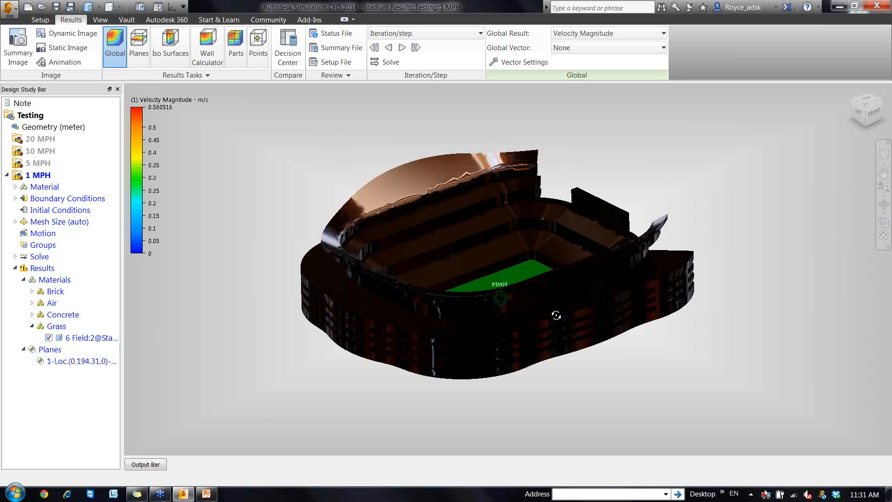
Display the Brick material group as shaded and look over the available global result quantities.
right_click(58, 293)
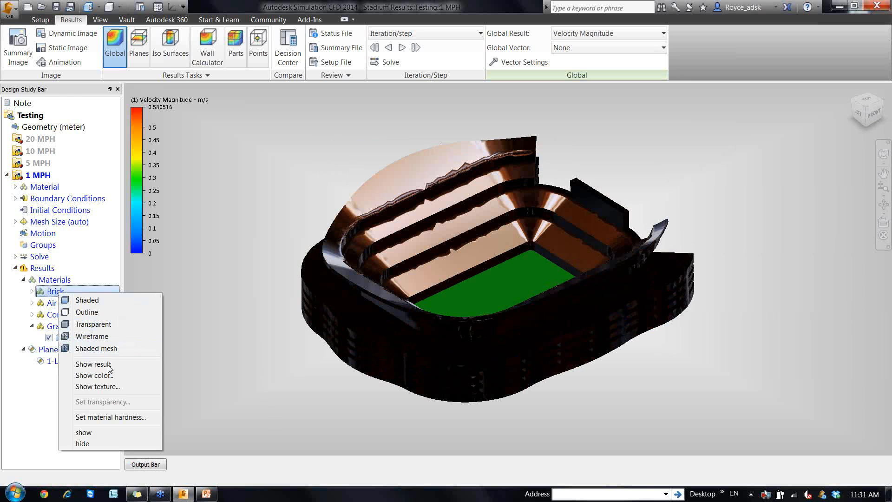
click(77, 301)
right_click(64, 292)
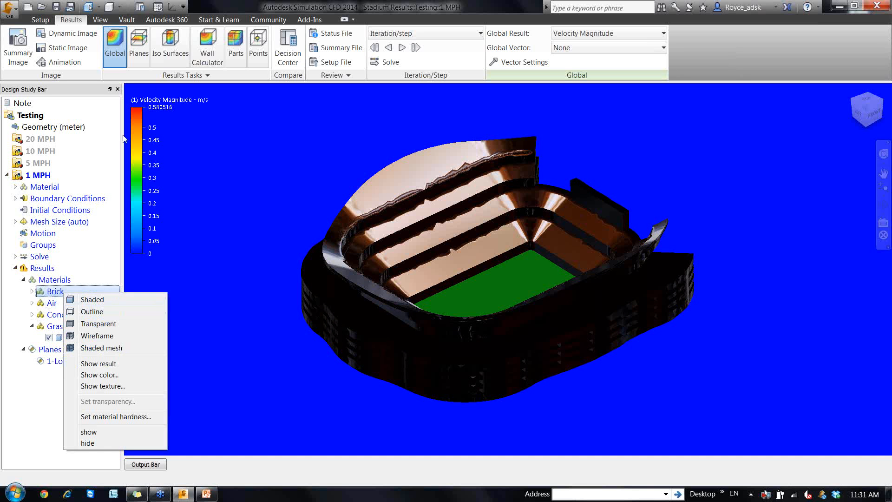
click(506, 47)
click(585, 33)
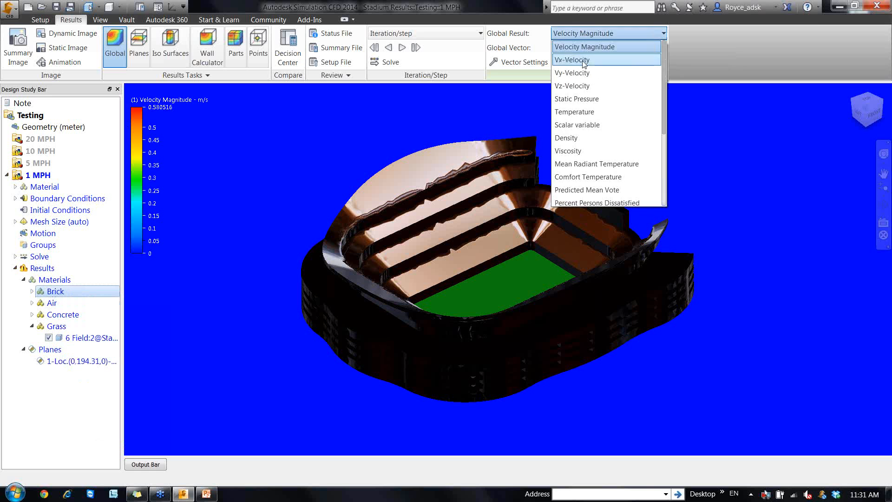
click(584, 34)
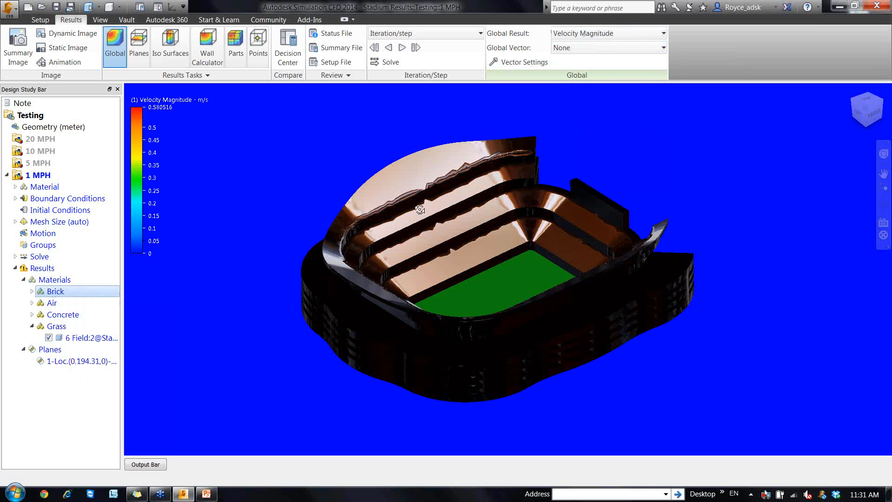
shift+middle_drag(419, 210, 420, 214)
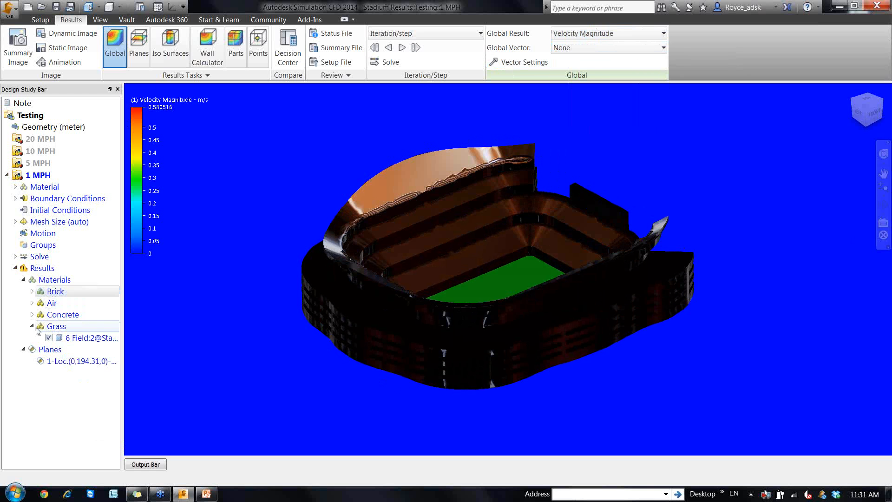
Color the Brick material group dark red with a red value of 121.
right_click(42, 291)
click(96, 378)
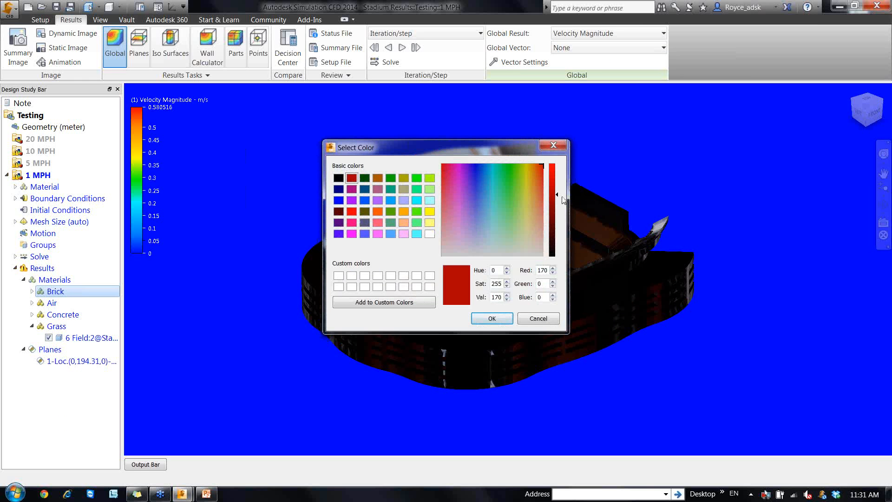
click(557, 212)
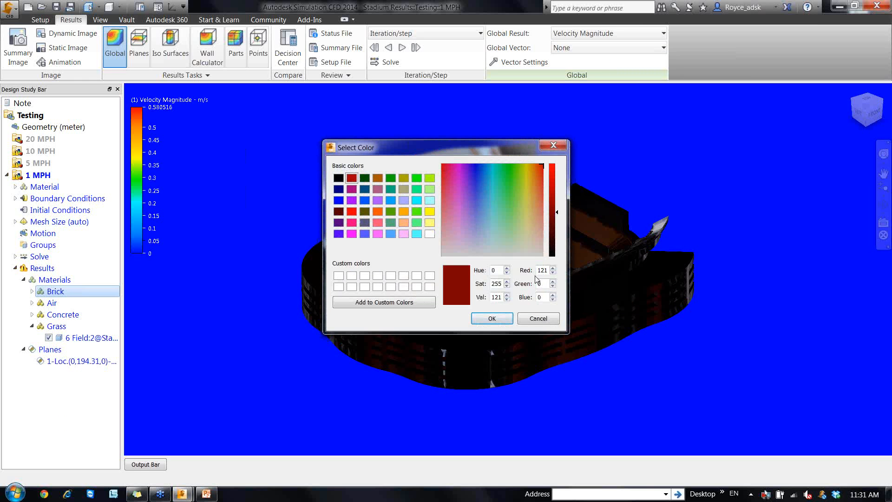
click(492, 318)
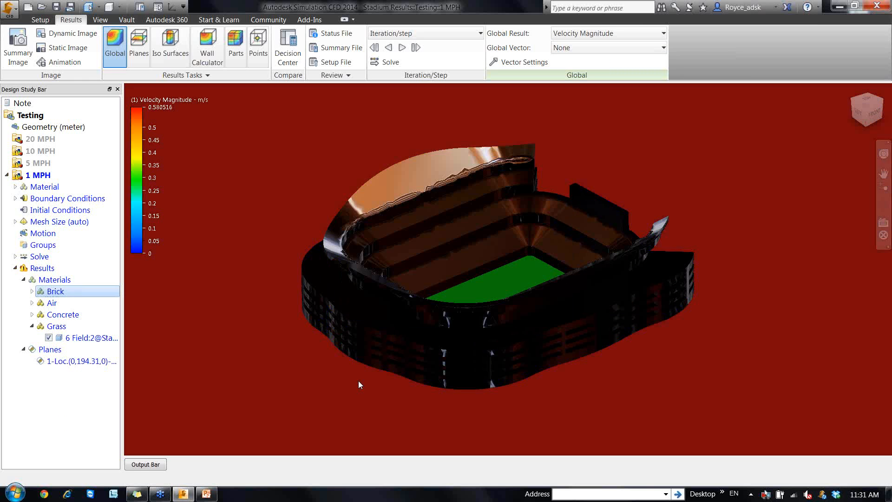
Examine the velocity vectors over the textured stadium from a distance and up close.
mouse_move(358, 381)
shift+middle_down()
mouse_move(380, 343)
mouse_move(378, 355)
shift+middle_up()
scroll(467, 319, down, 3)
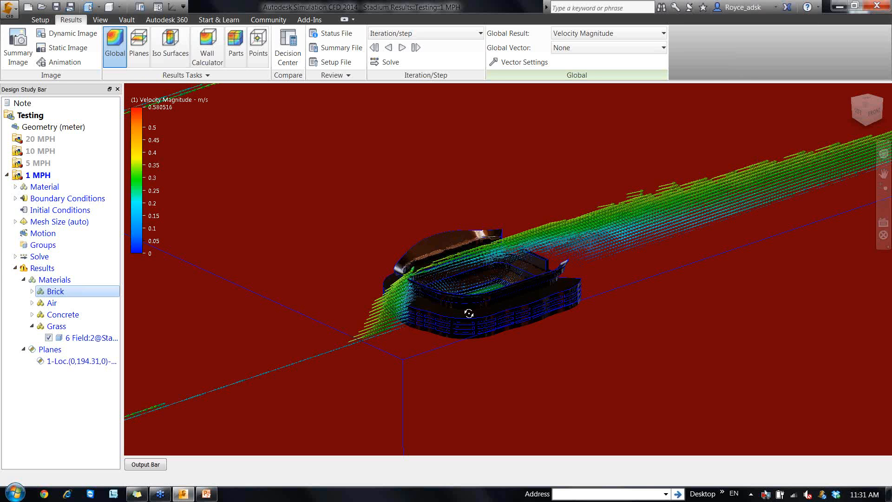
shift+middle_drag(468, 313, 471, 327)
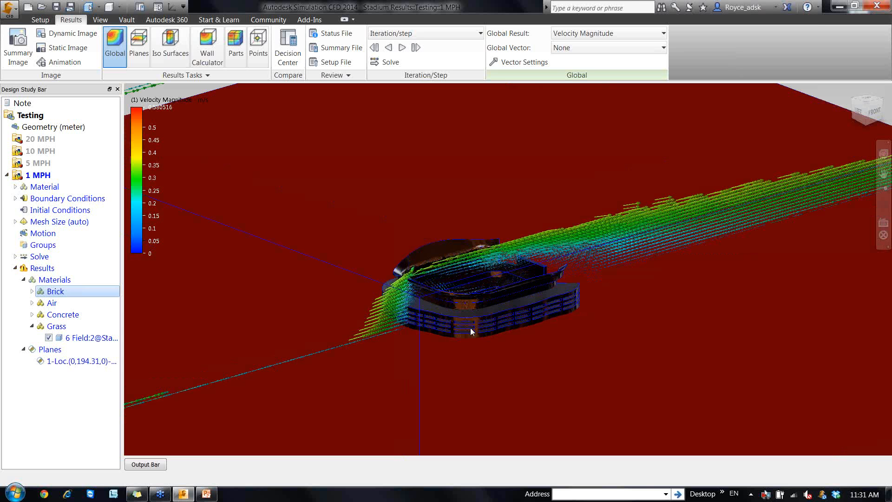
scroll(470, 328, up, 5)
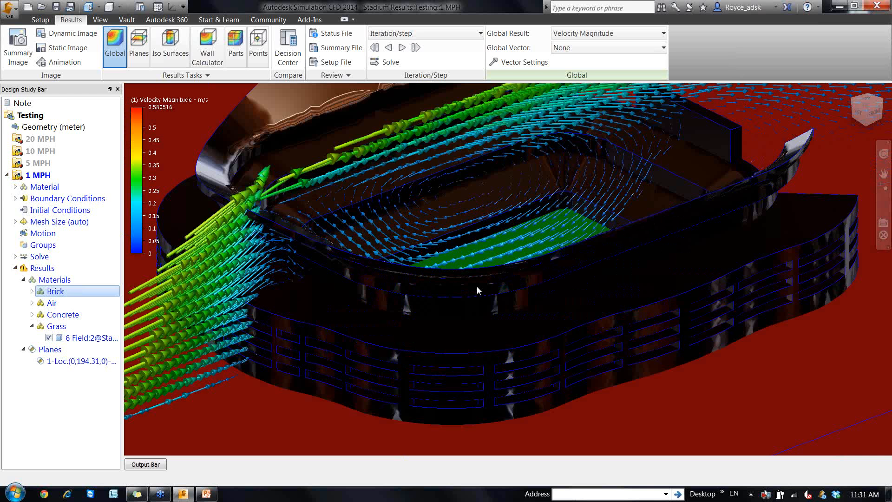
Display the front upper stand tiers and the front section of the stadium's outer facade as outlines.
scroll(477, 287, down, 1)
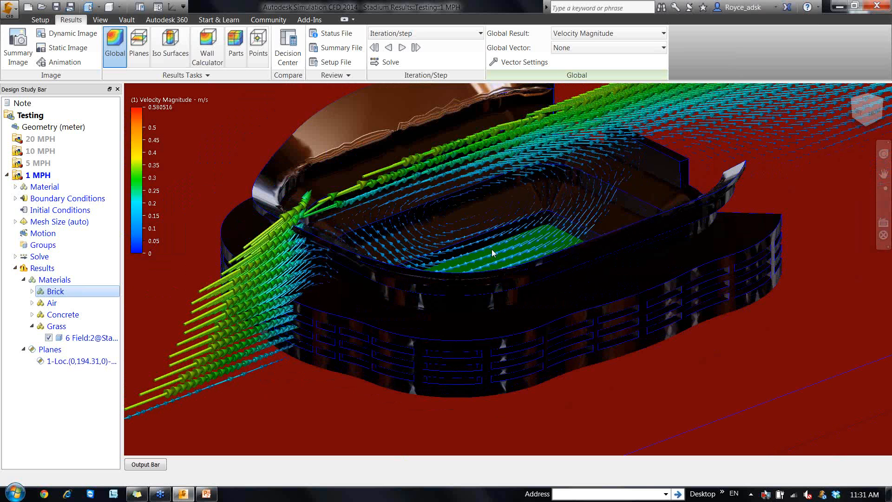
scroll(493, 254, down, 1)
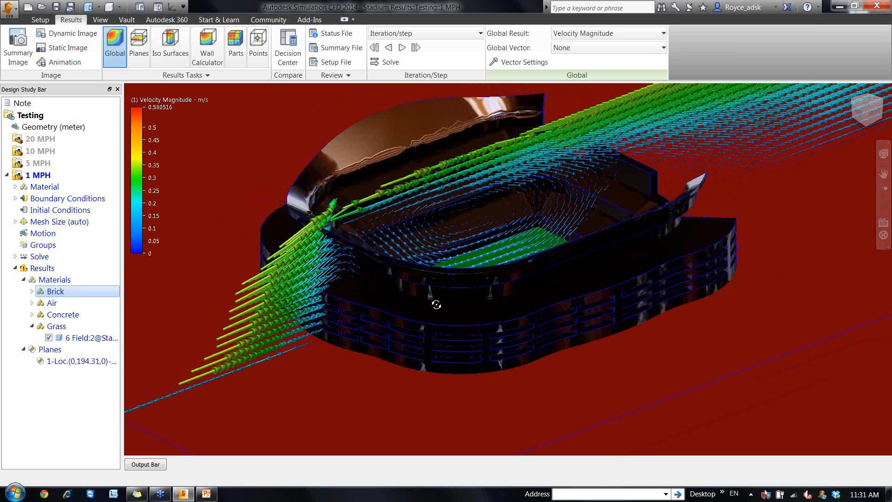
mouse_move(436, 305)
shift+middle_down()
mouse_move(436, 283)
mouse_move(444, 286)
mouse_move(405, 205)
shift+middle_up()
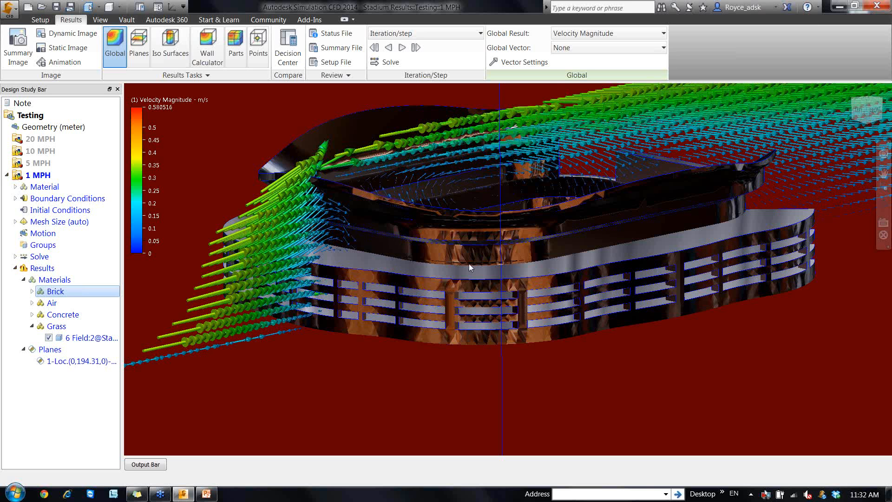
middle_drag(470, 263, 469, 263)
shift+middle_drag(482, 300, 477, 246)
right_click(477, 246)
click(498, 349)
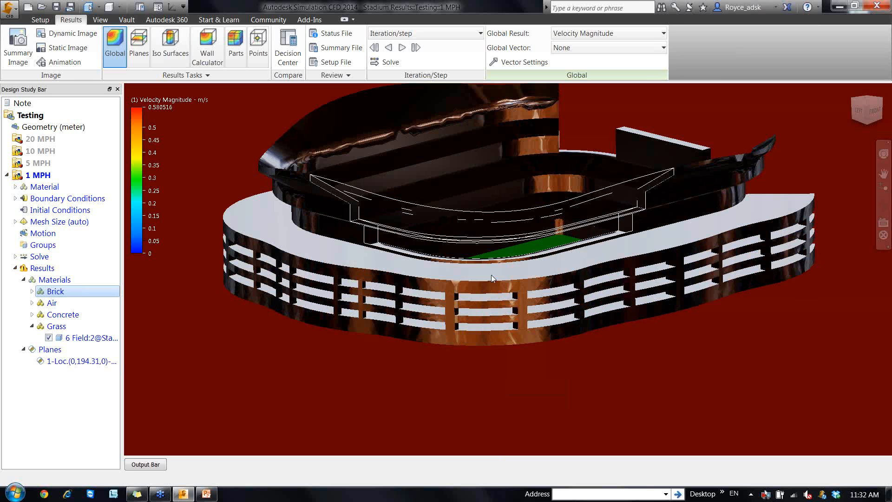
right_click(492, 275)
click(528, 321)
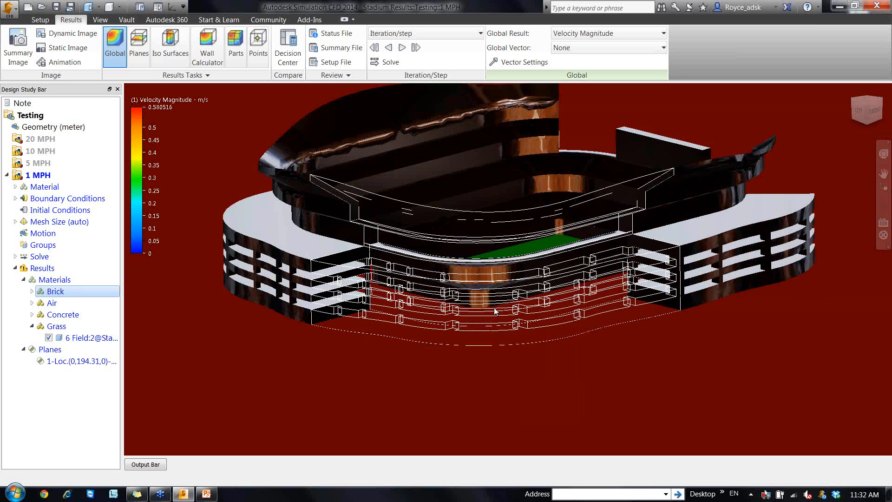
Display the front facade section and the outlined front stand tiers as shaded again.
right_click(495, 312)
click(516, 339)
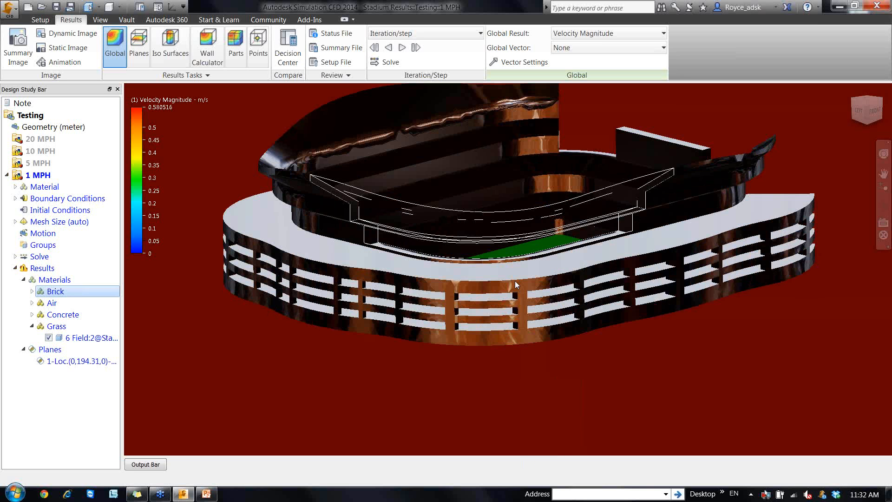
right_click(505, 247)
click(519, 293)
right_click(505, 225)
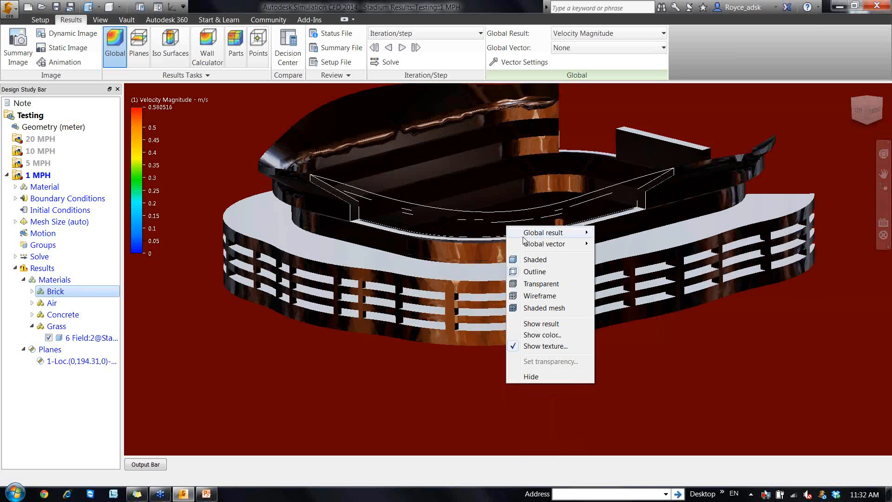
click(517, 259)
Hide the front facade section and the front stand tiers one by one to expose the grass field.
ctrl+middle_click(491, 307)
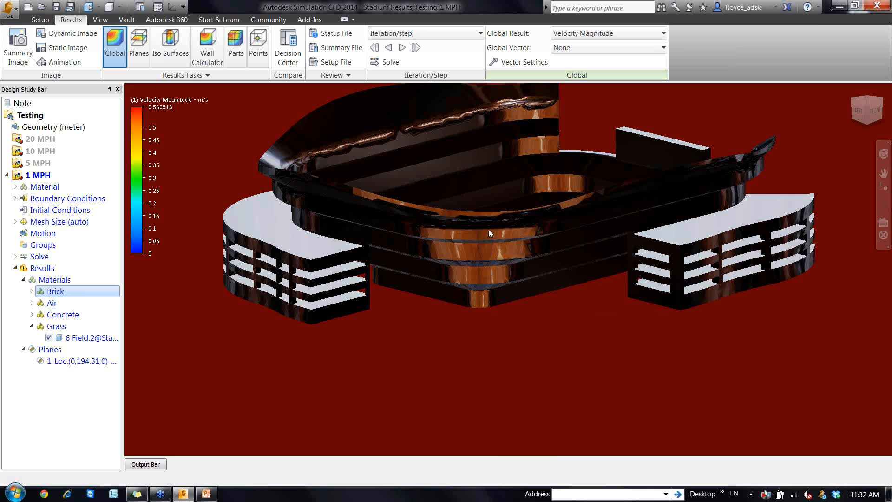
ctrl+middle_click(489, 230)
ctrl+middle_click(486, 243)
ctrl+middle_click(482, 272)
ctrl+middle_click(482, 284)
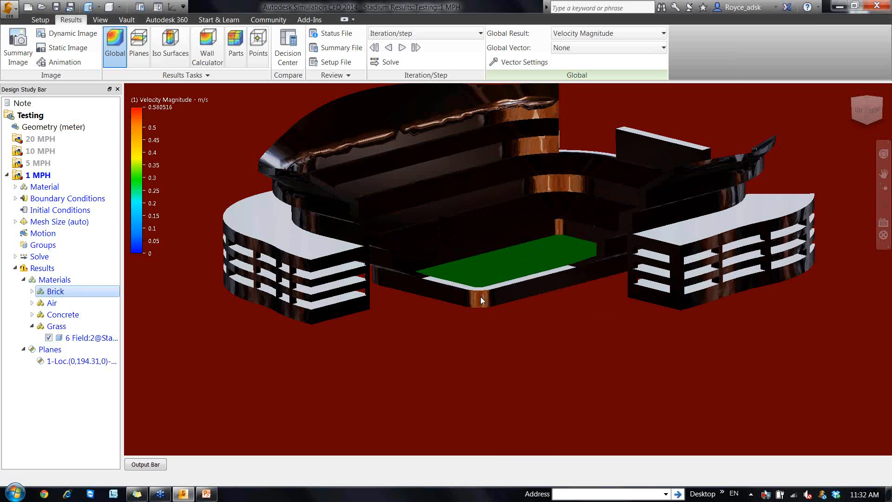
ctrl+middle_click(482, 290)
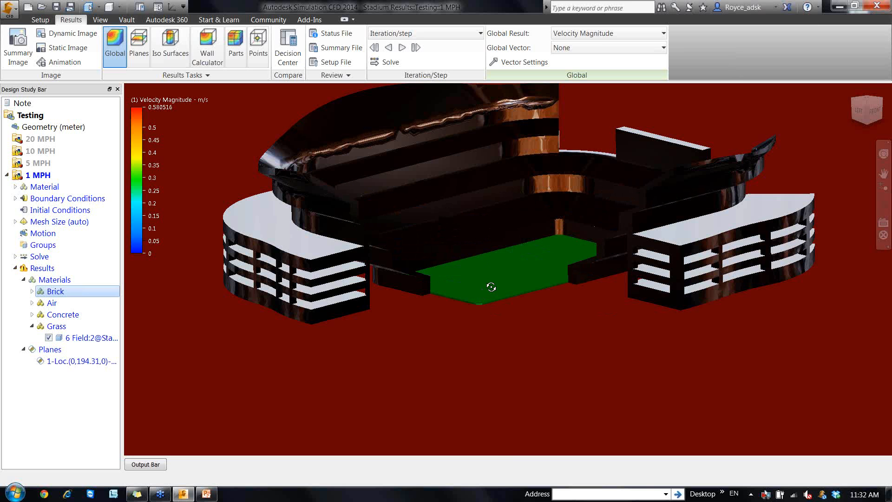
mouse_move(491, 287)
shift+middle_down()
mouse_move(479, 339)
mouse_move(484, 307)
shift+middle_up()
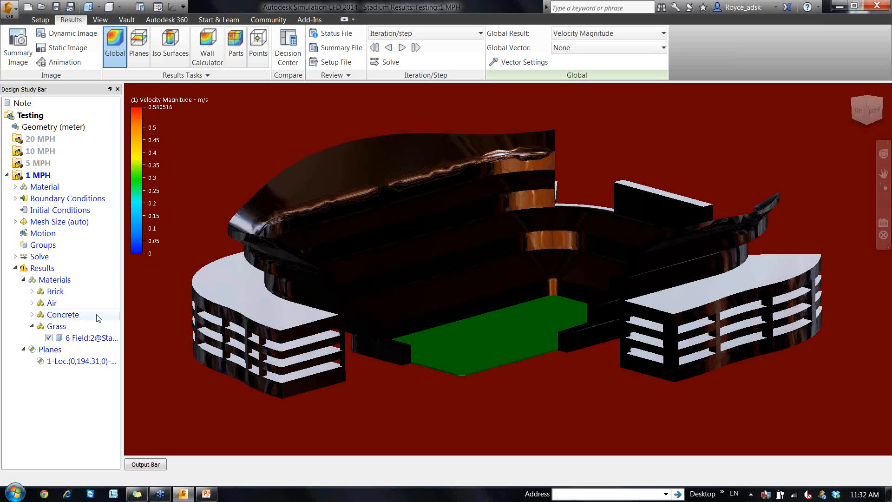
Show the Air part from the Air material group again and display it as transparent.
click(31, 302)
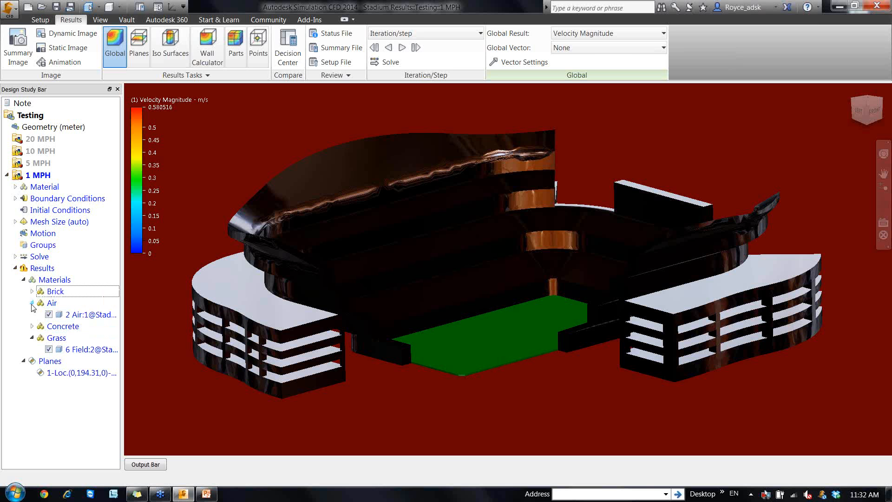
right_click(70, 315)
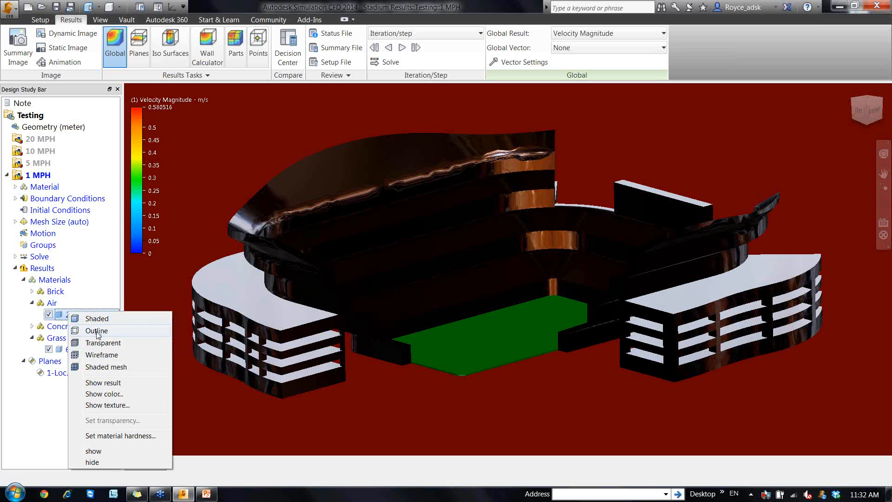
click(119, 452)
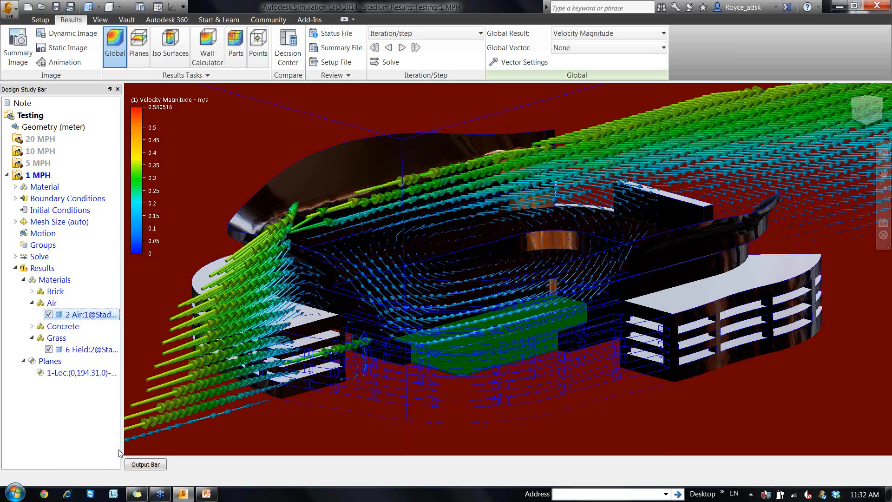
scroll(584, 179, down, 1)
scroll(584, 179, down, 1)
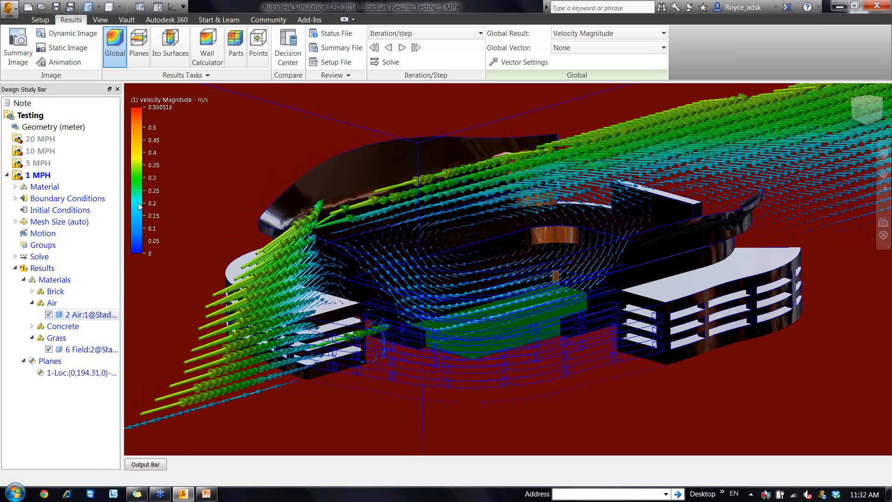
right_click(77, 314)
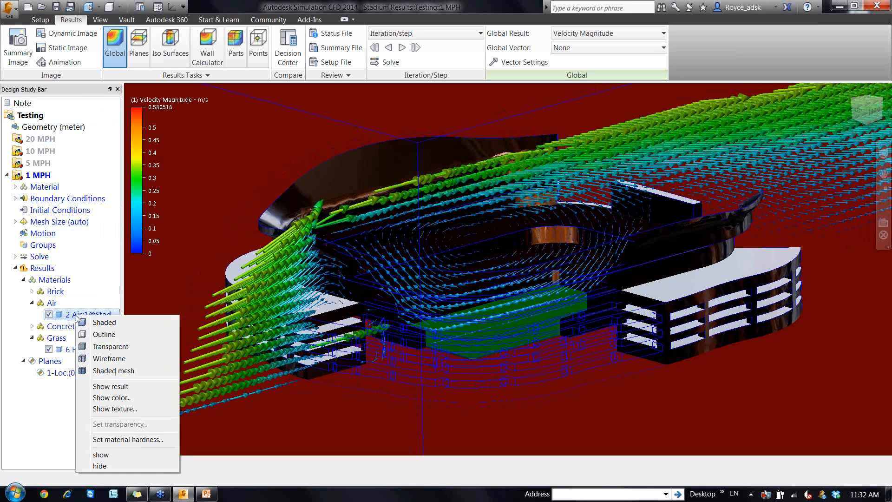
click(116, 346)
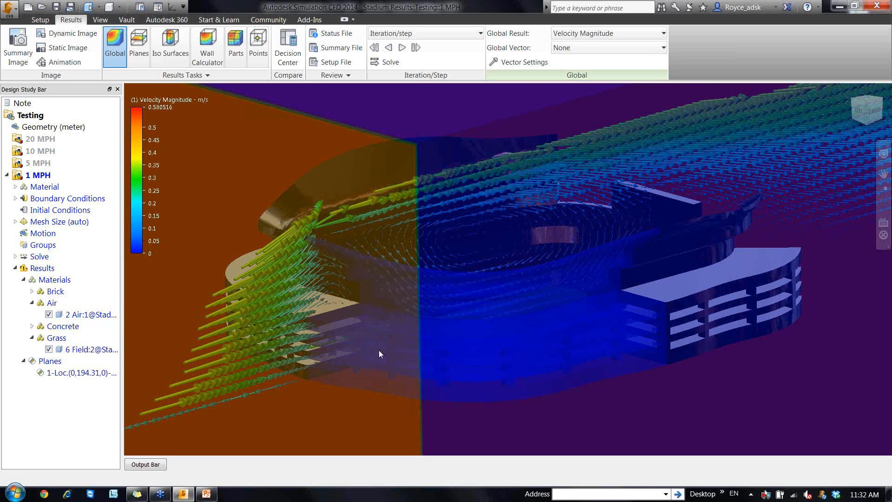
Try the shaded appearance on the air volume and return it to transparent.
right_click(84, 317)
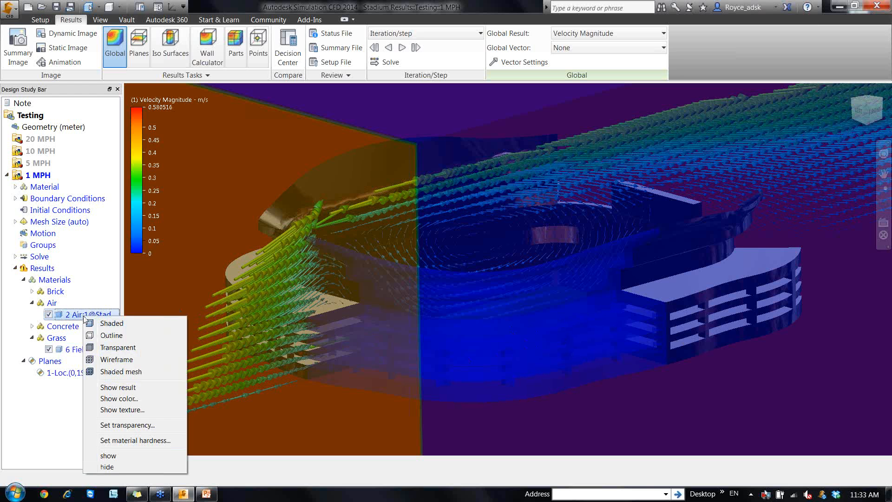
click(135, 352)
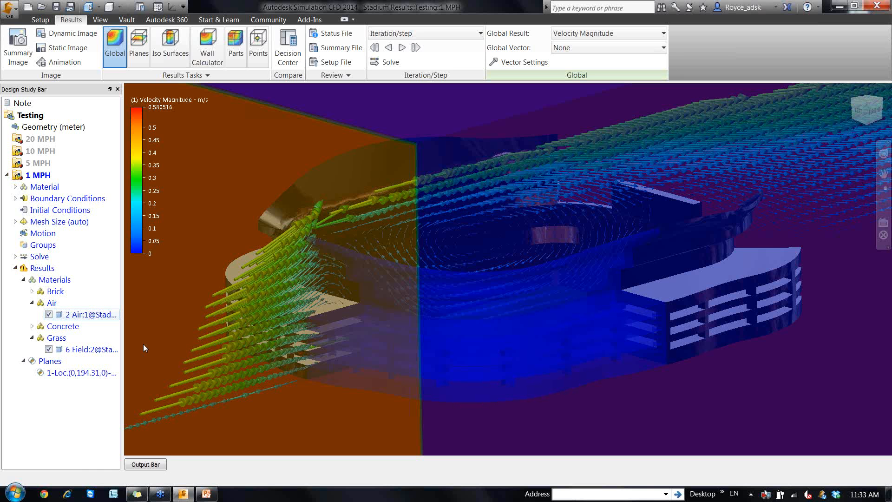
right_click(93, 317)
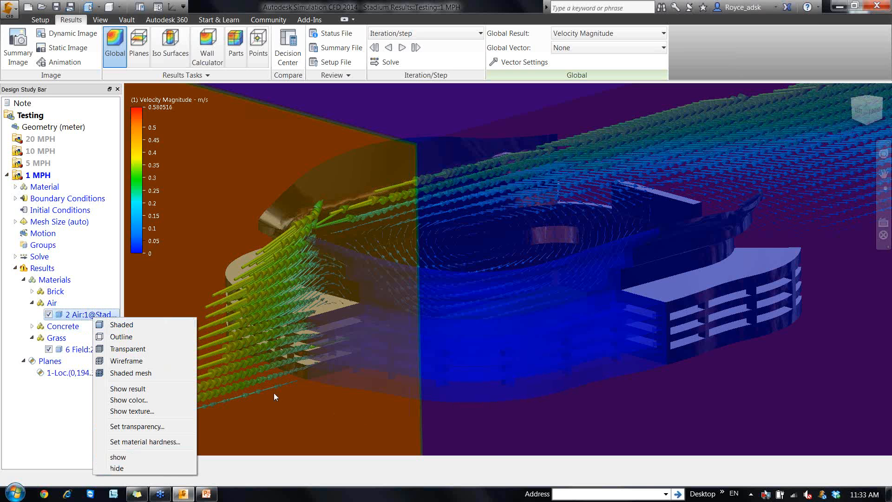
click(526, 443)
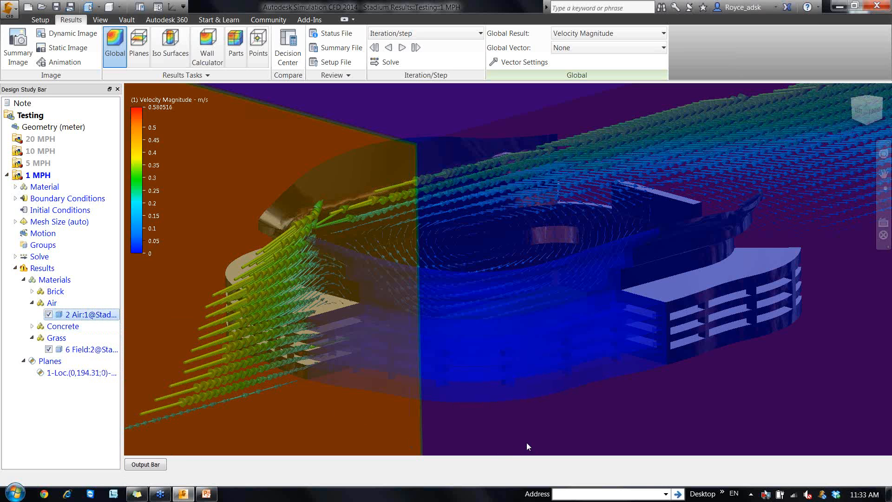
right_click(526, 442)
click(564, 325)
right_click(562, 441)
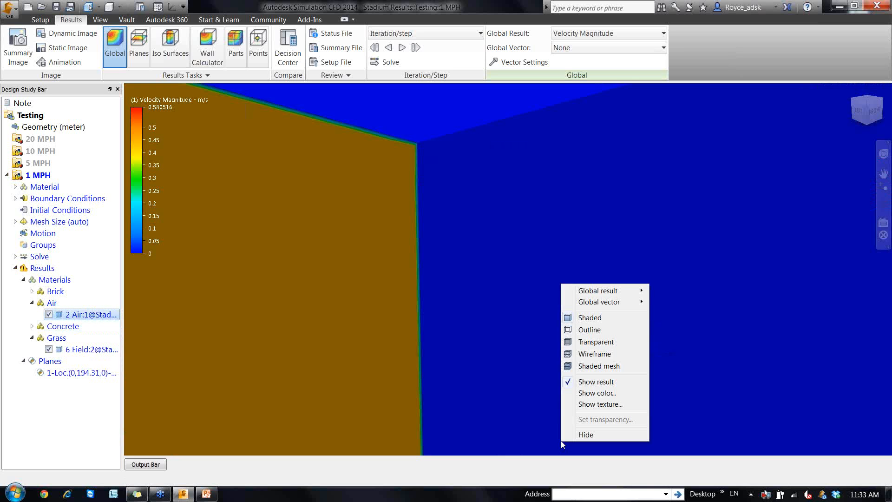
click(593, 340)
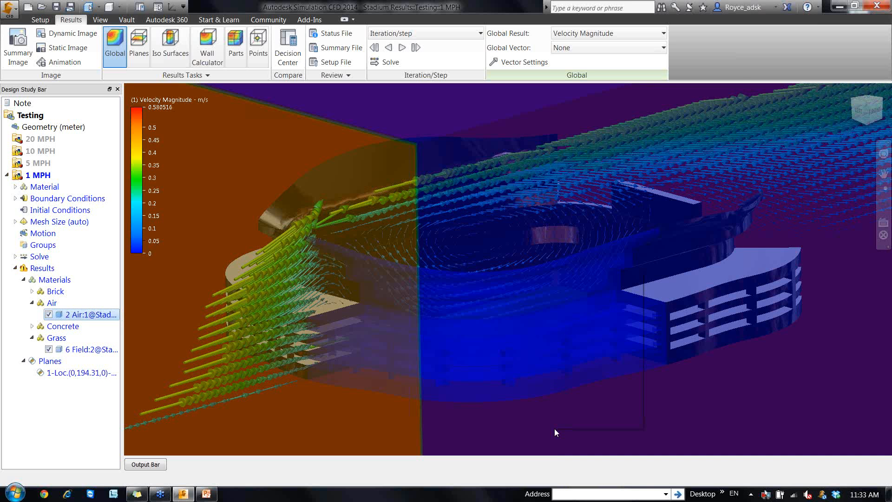
Increase the air volume's transparency until the stadium and velocity vectors can be seen clearly through it.
right_click(553, 429)
click(586, 404)
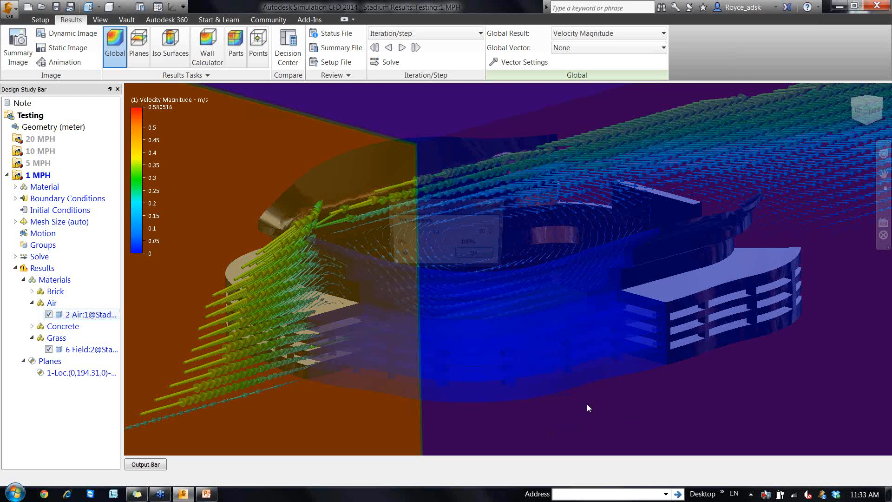
drag(447, 204, 203, 126)
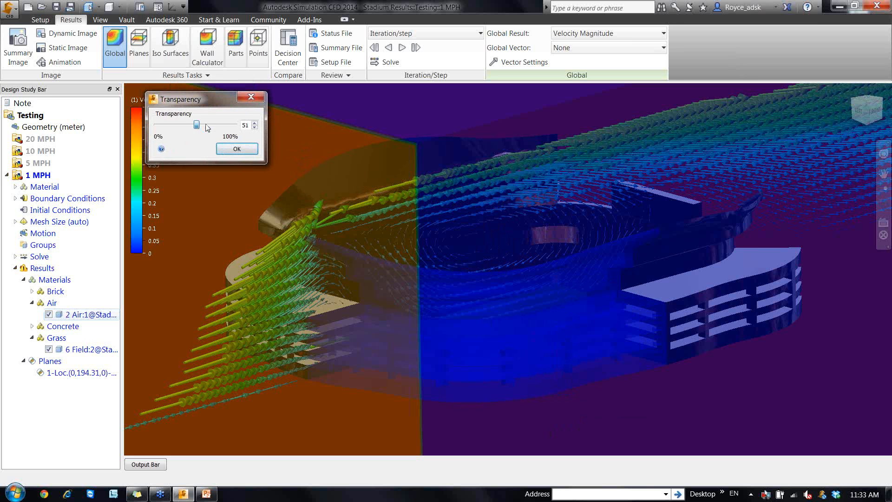
click(237, 148)
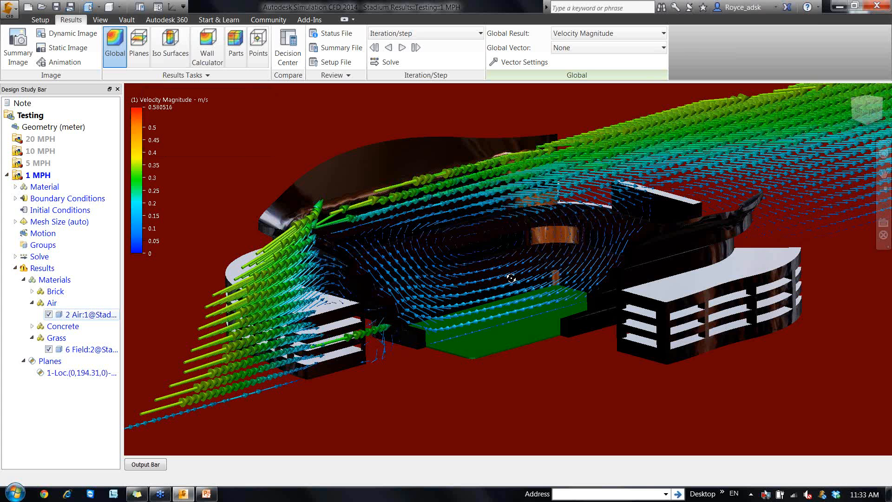
Add a second result plane through the stadium, colored by velocity magnitude and without vectors.
mouse_move(511, 278)
middle_down()
mouse_move(479, 265)
mouse_move(494, 295)
mouse_move(464, 299)
middle_up()
scroll(463, 299, down, 1)
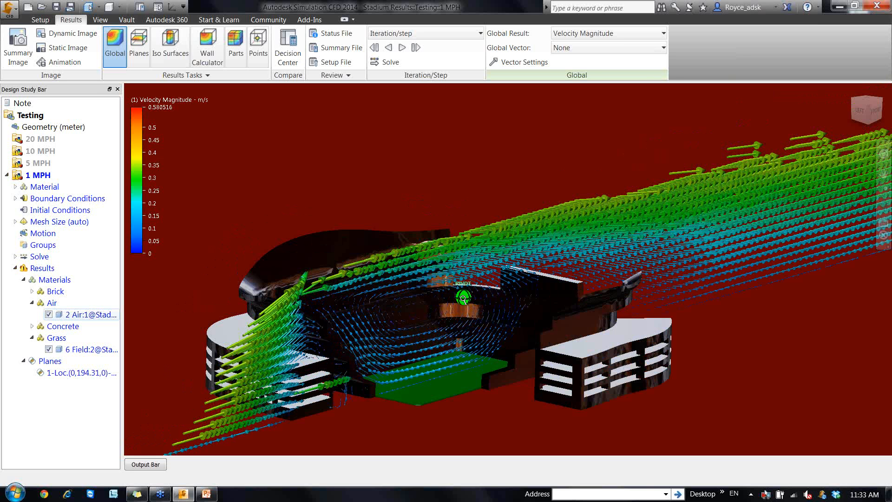
scroll(363, 284, down, 2)
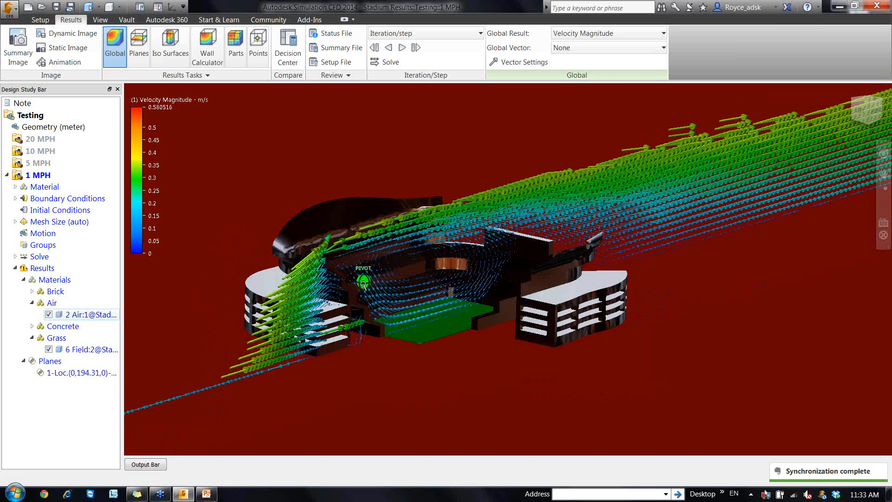
click(130, 46)
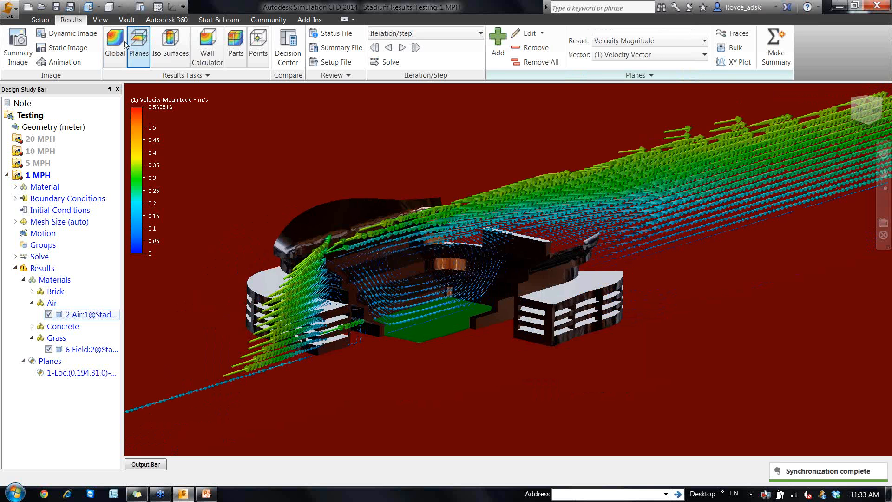
scroll(447, 286, down, 1)
middle_drag(447, 286, 449, 335)
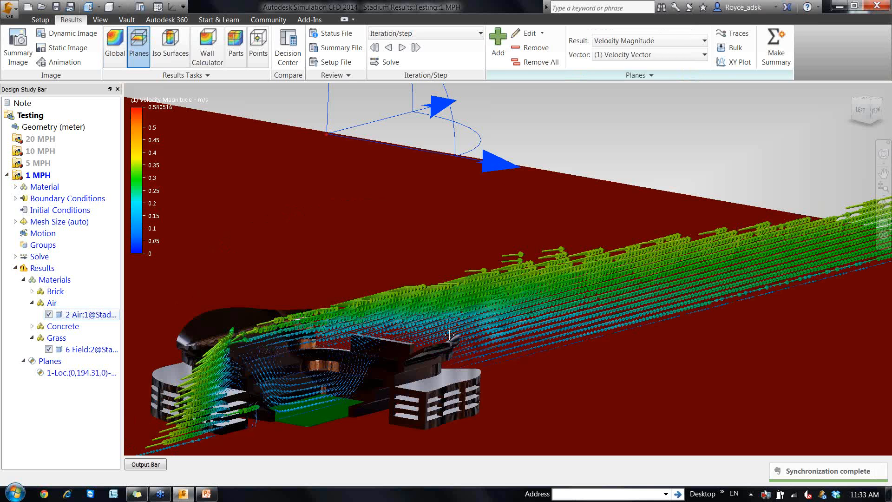
scroll(450, 335, down, 2)
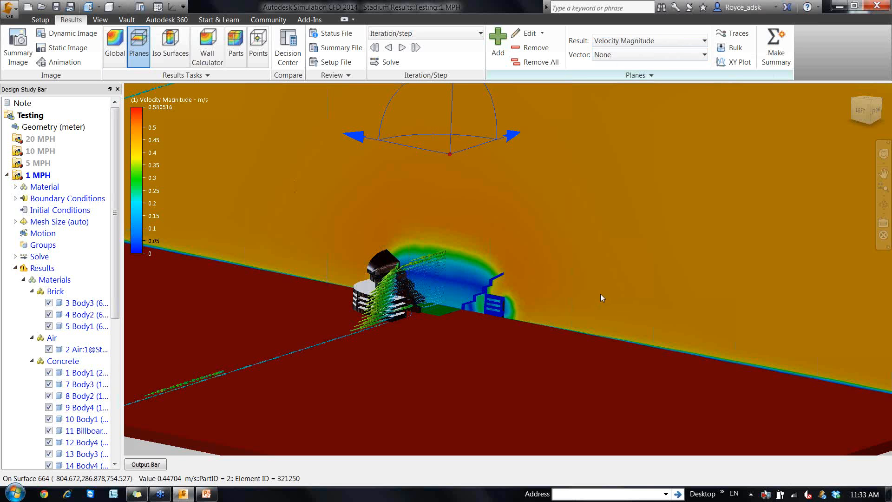
Reorient the colored velocity plane behind the stadium cut, and rotate the vector plane slightly about its vertical axis.
click(603, 293)
drag(607, 288, 704, 136)
drag(545, 112, 653, 258)
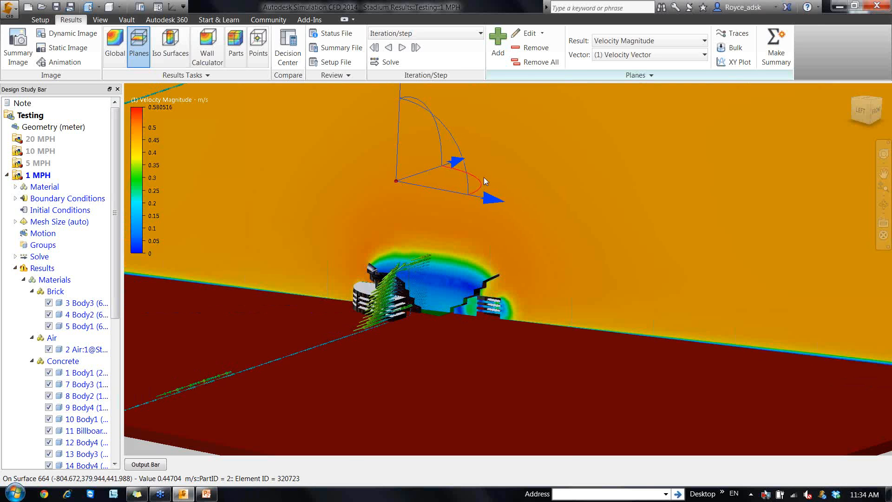
drag(483, 177, 465, 186)
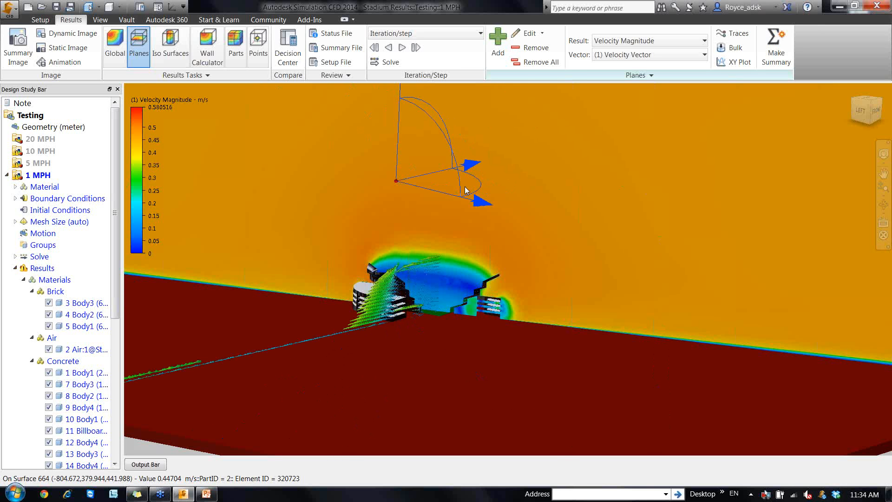
Set the vector plane's normal to -1, 0, 0.
click(527, 33)
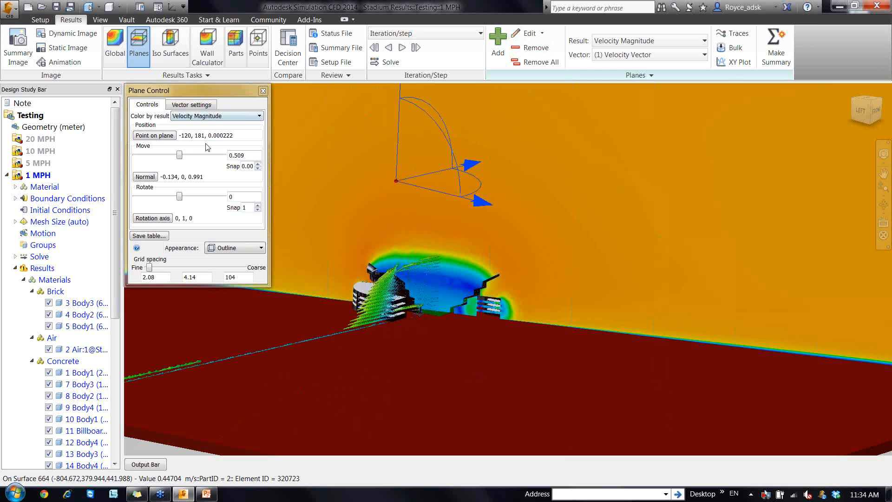
click(153, 176)
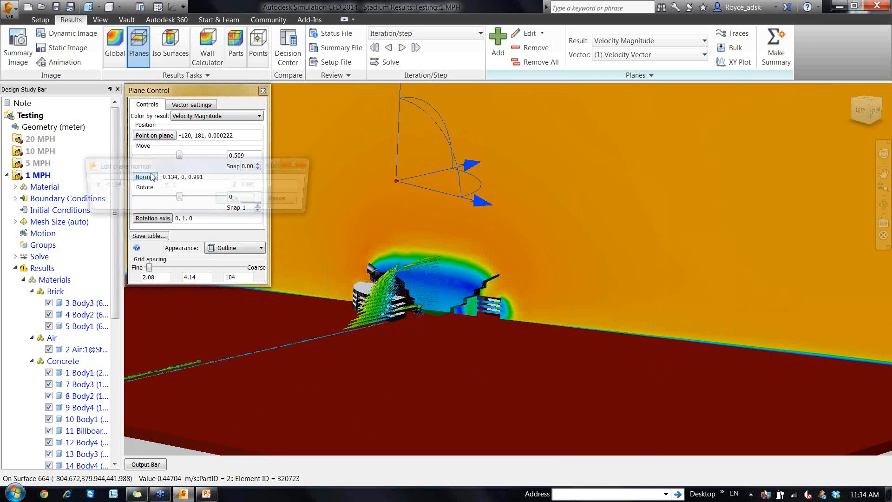
key(BackSpace)
key(BackSpace)
key(BackSpace)
key(BackSpace)
key(BackSpace)
text(1,)
key(Tab)
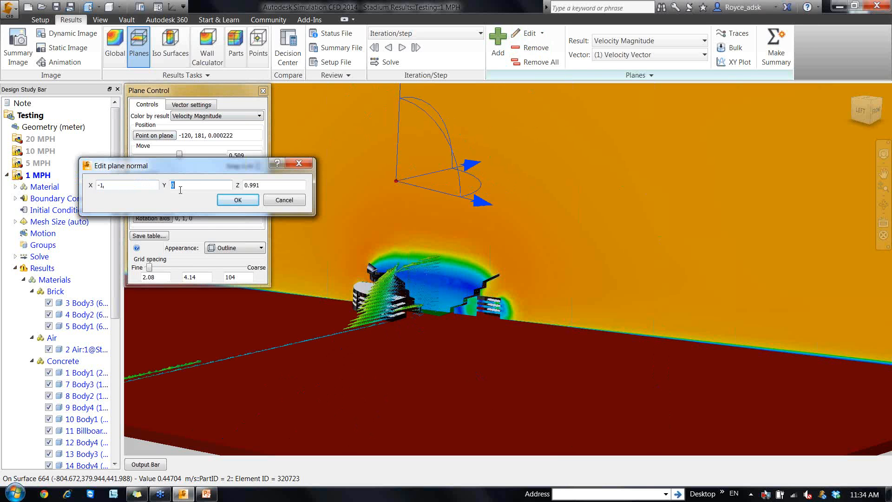
key(Tab)
text(0)
key(Return)
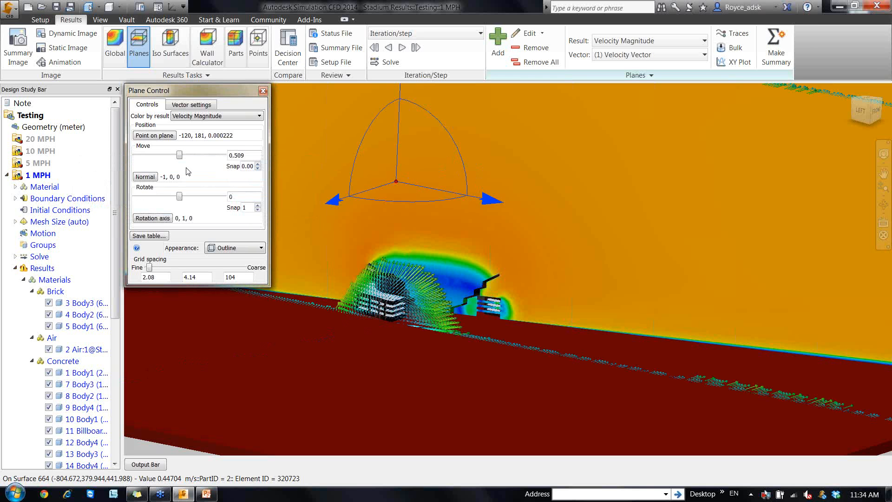
Align the vector plane's normal with the Y axis and shift the plane to a move position of about 0.675.
click(725, 336)
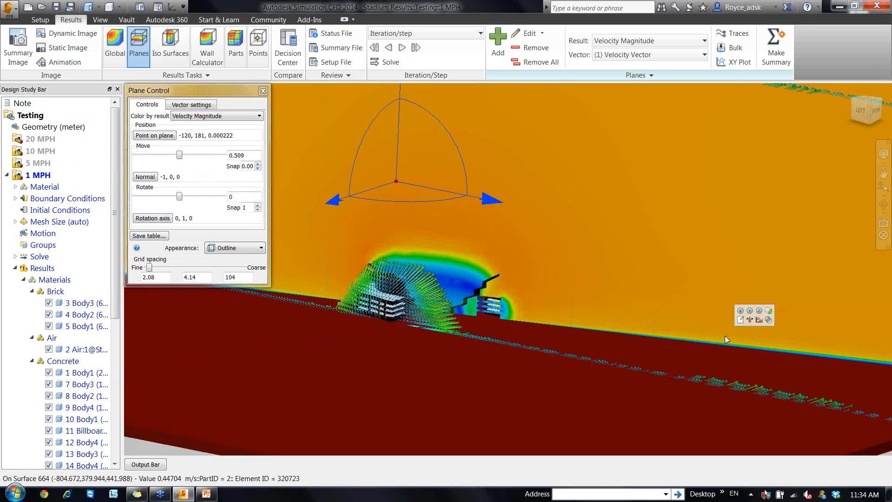
click(757, 310)
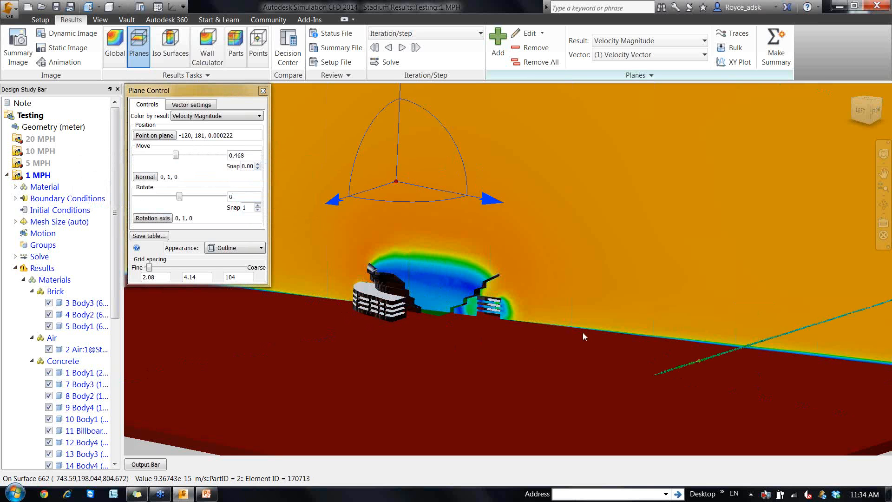
drag(511, 291, 509, 287)
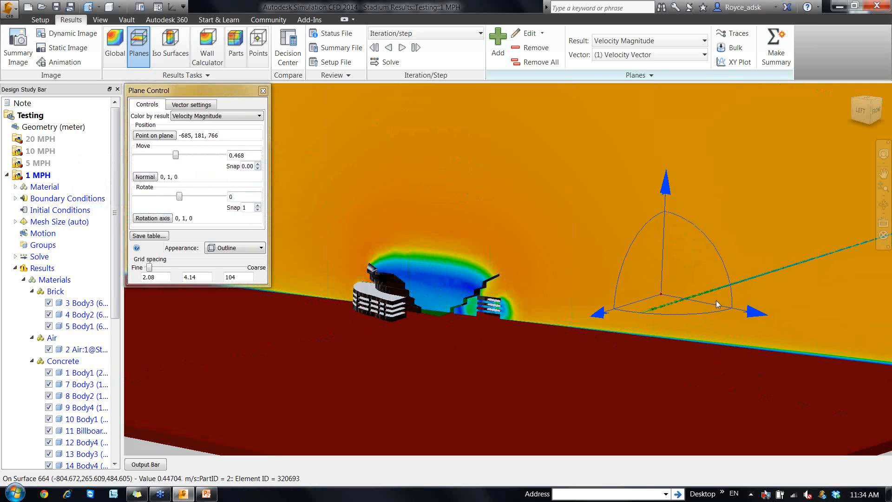
drag(716, 302, 567, 276)
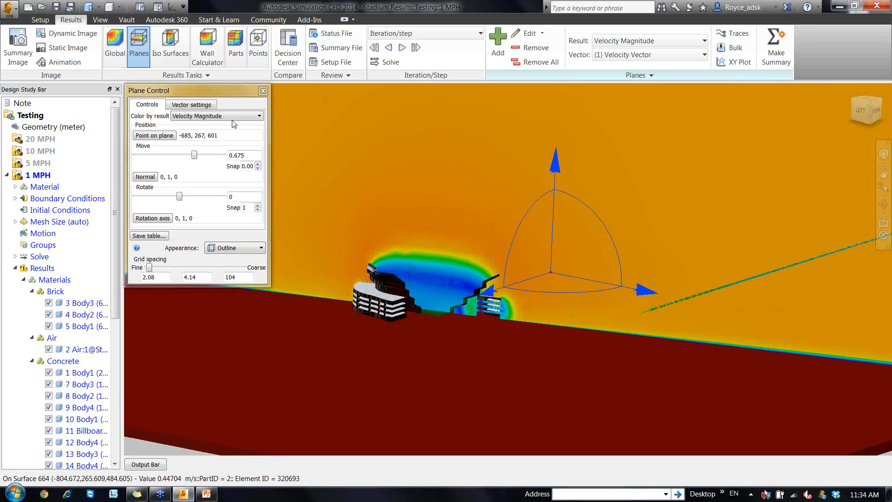
click(263, 90)
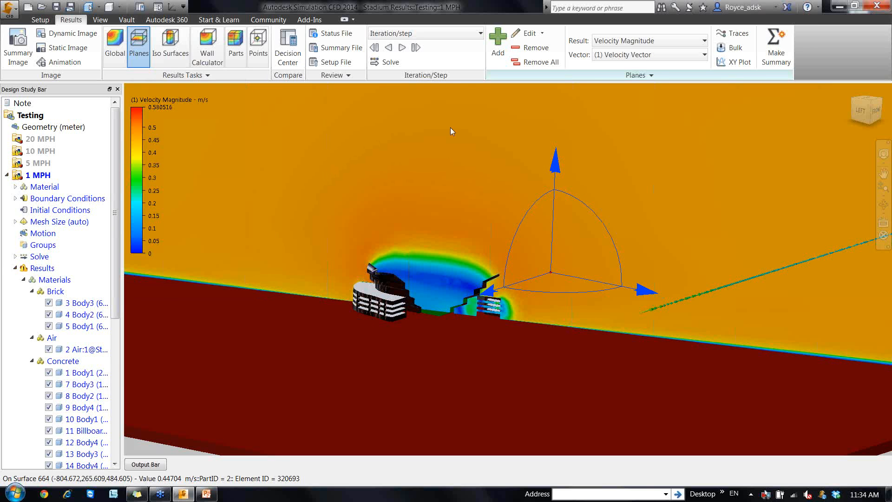
Remove the plane colored by velocity magnitude behind the stadium.
scroll(507, 159, down, 3)
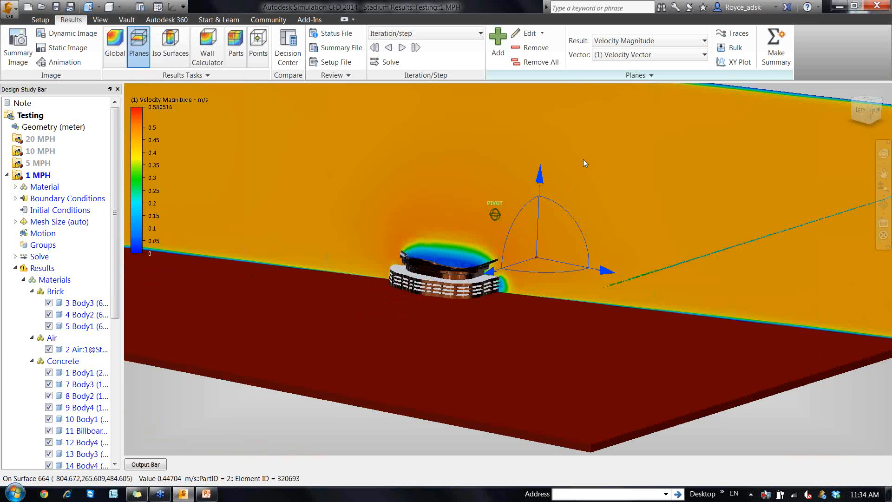
right_click(764, 284)
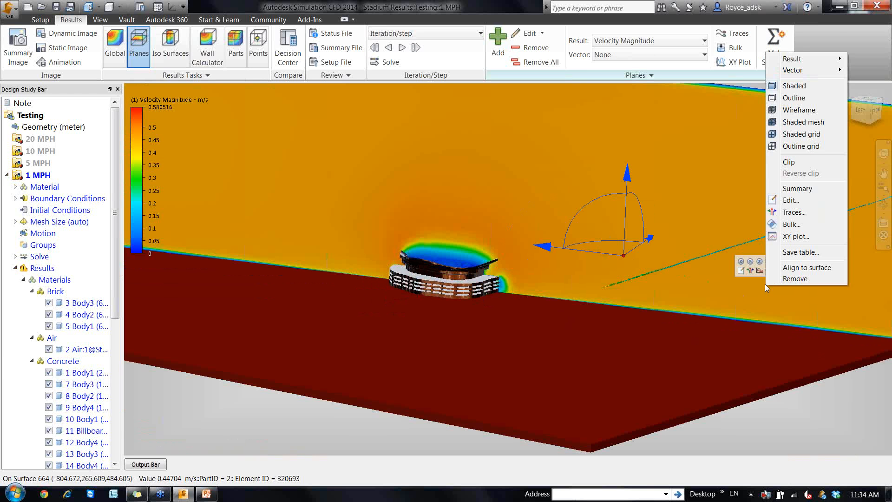
click(806, 279)
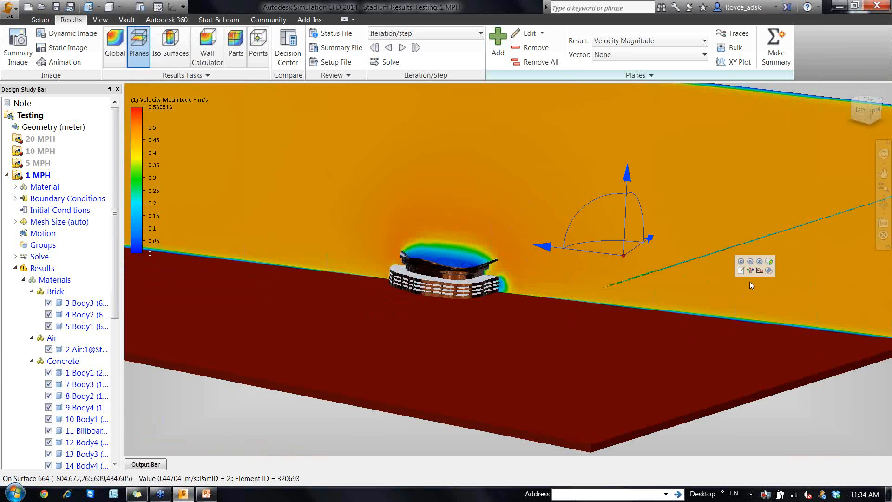
scroll(608, 251, down, 3)
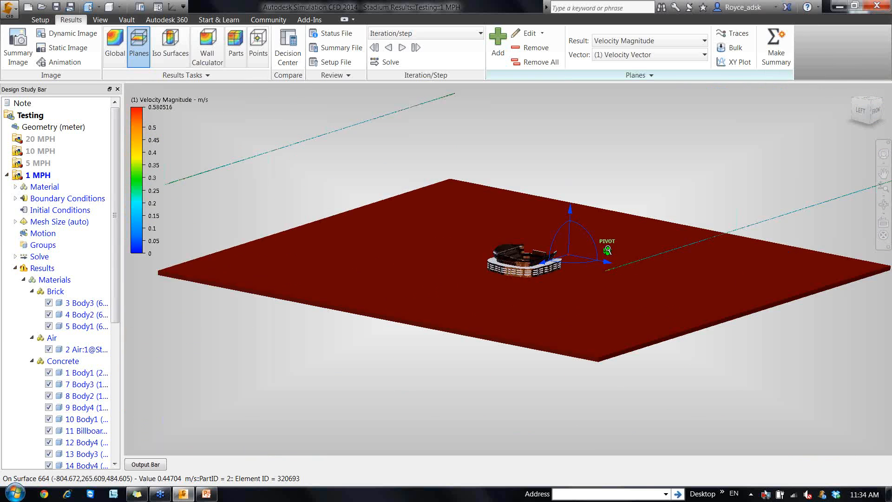
Lower the horizontal vector plane above the stadium to a move position of 0.42.
click(525, 33)
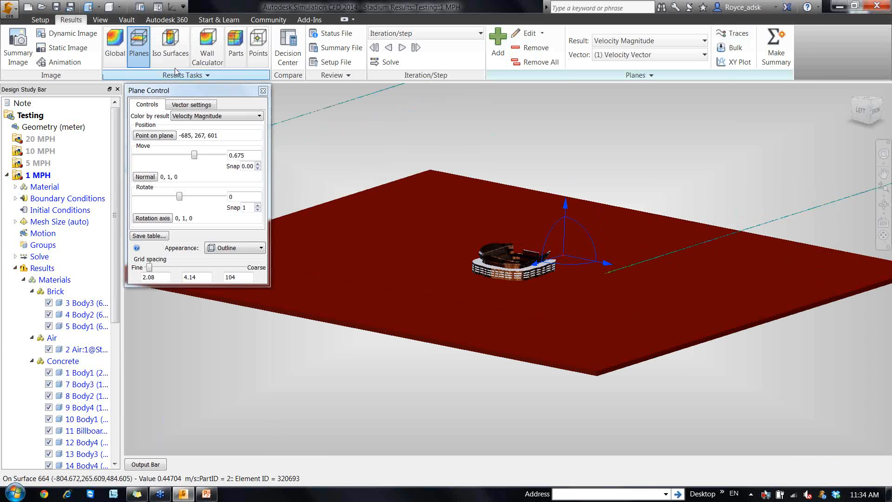
click(194, 157)
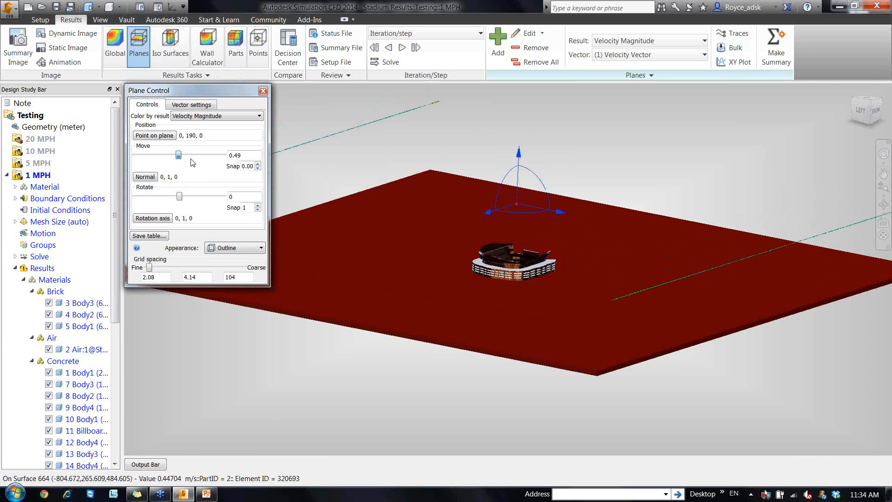
click(176, 155)
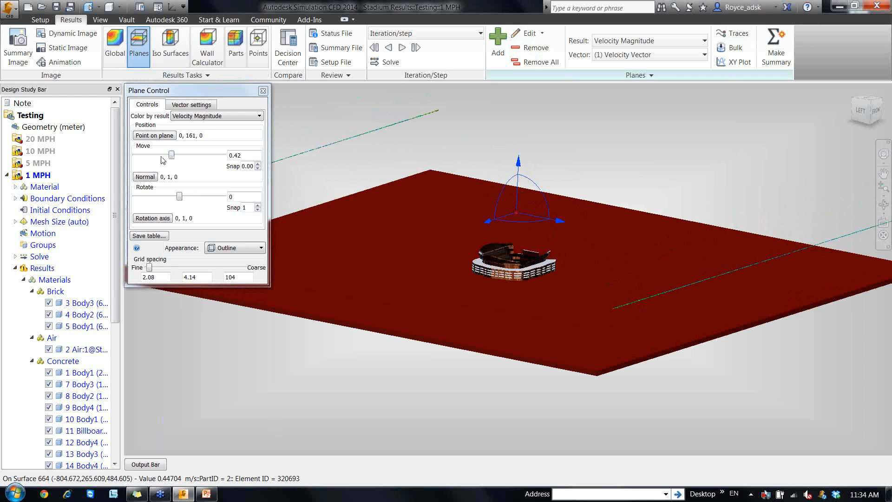
Set the vector plane's normal to 1, 0, 0.
click(145, 177)
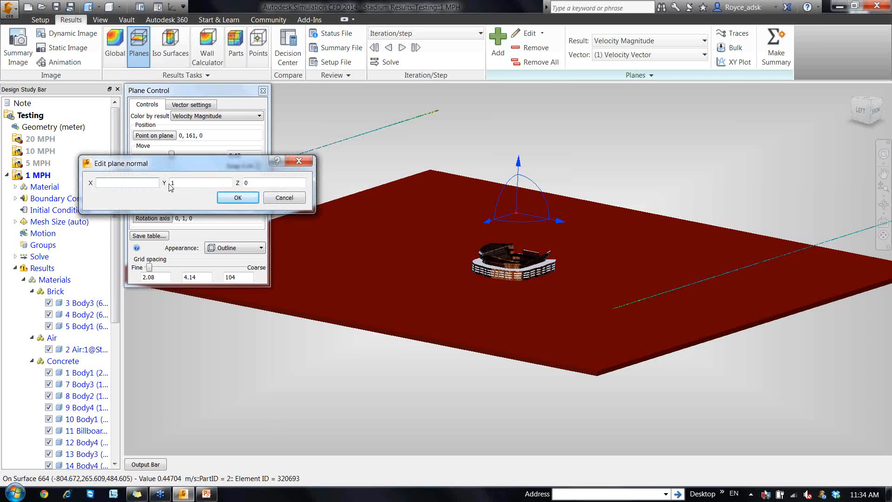
text(1)
key(Tab)
text(0)
key(Tab)
text(0)
key(Return)
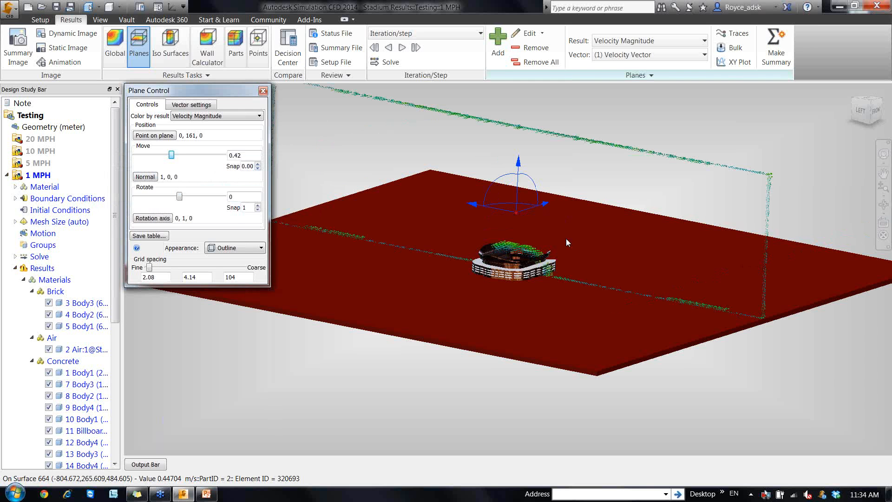
Align the vector plane's normal with the Z axis, cutting vertically through the stadium, and hide the stadium's front section.
click(566, 238)
click(601, 213)
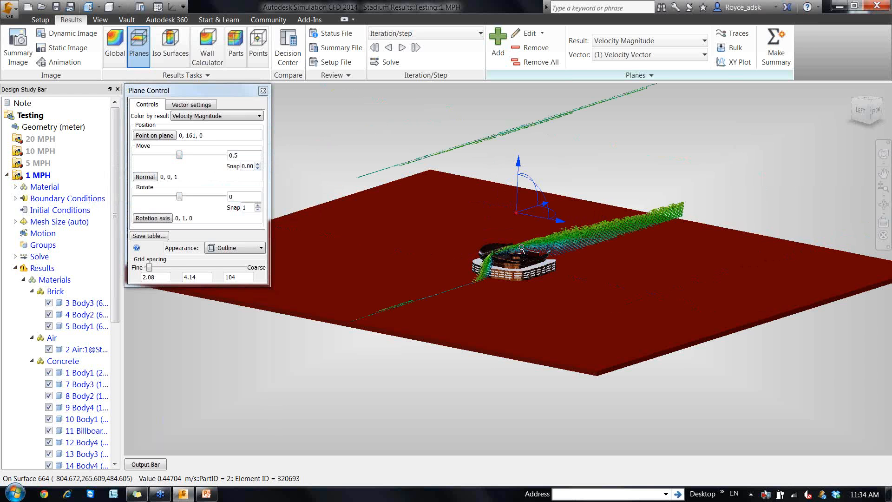
scroll(521, 249, up, 5)
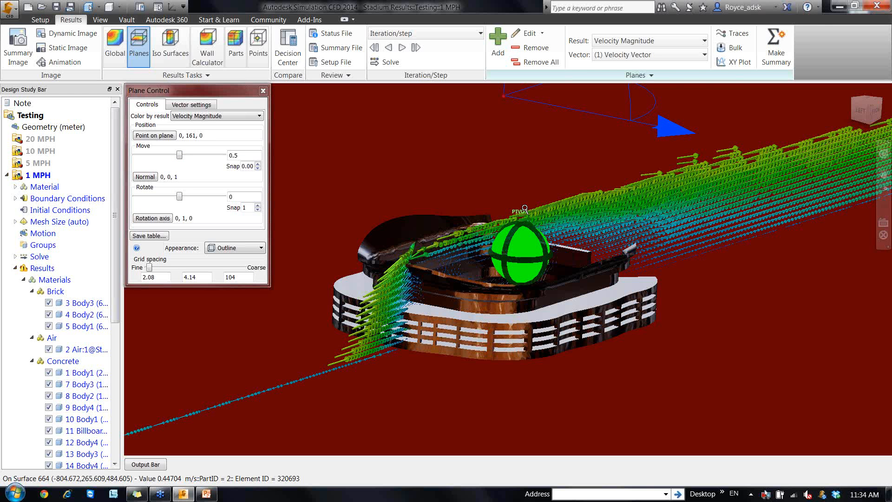
shift+middle_drag(525, 208, 528, 242)
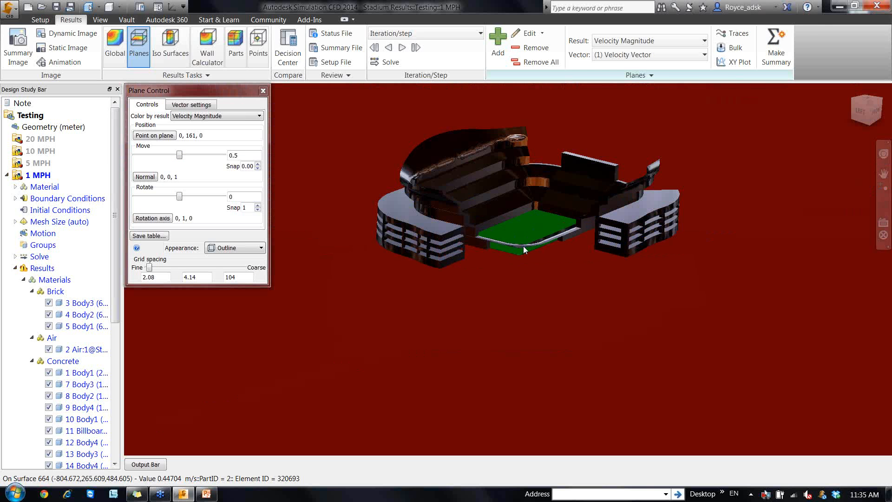
Show the air volume again to restore the velocity vectors through the opened stadium.
right_click(79, 351)
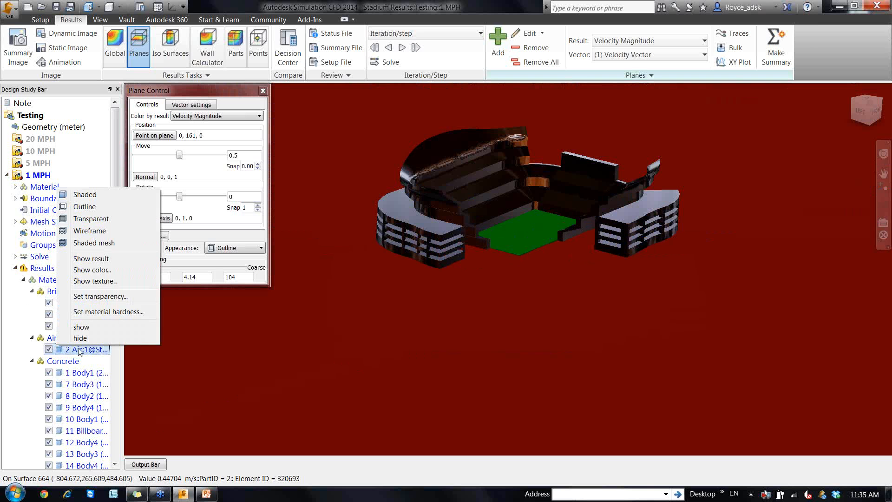
click(90, 327)
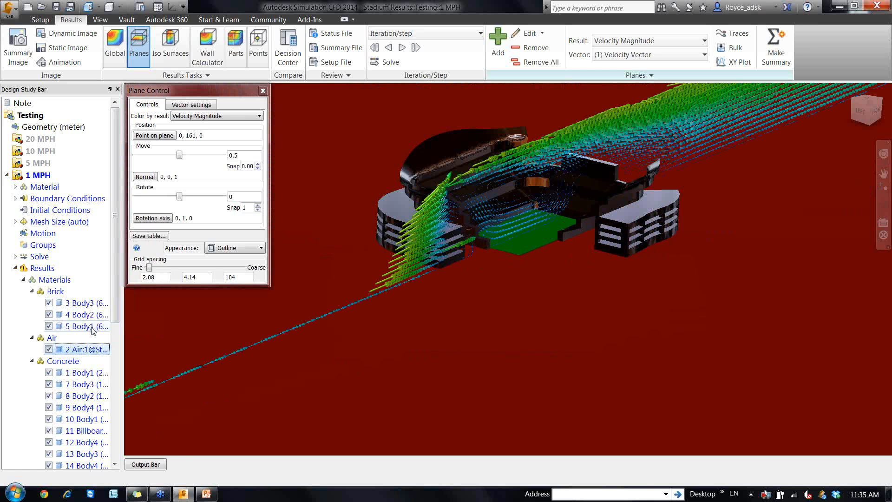
mouse_move(505, 260)
shift+middle_down()
mouse_move(511, 302)
mouse_move(503, 279)
shift+middle_up()
click(263, 91)
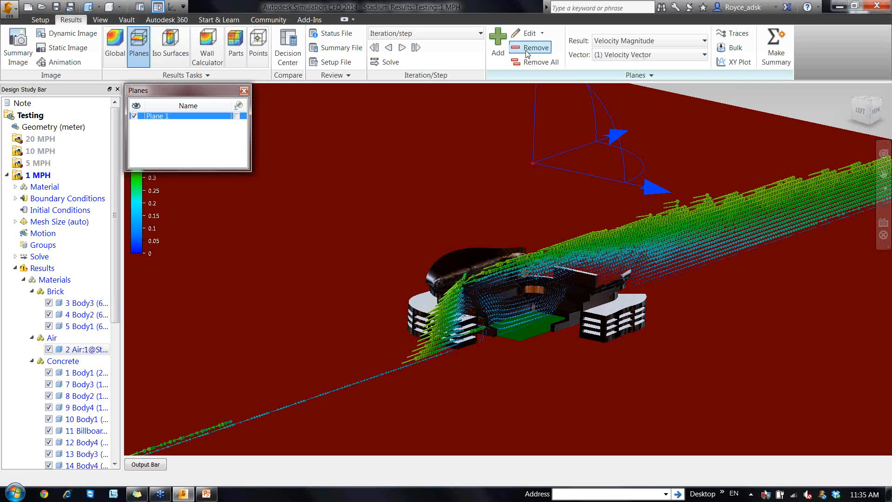
Add a second plane colored by velocity magnitude without vectors, and position it upright across the flow behind the stadium.
click(503, 52)
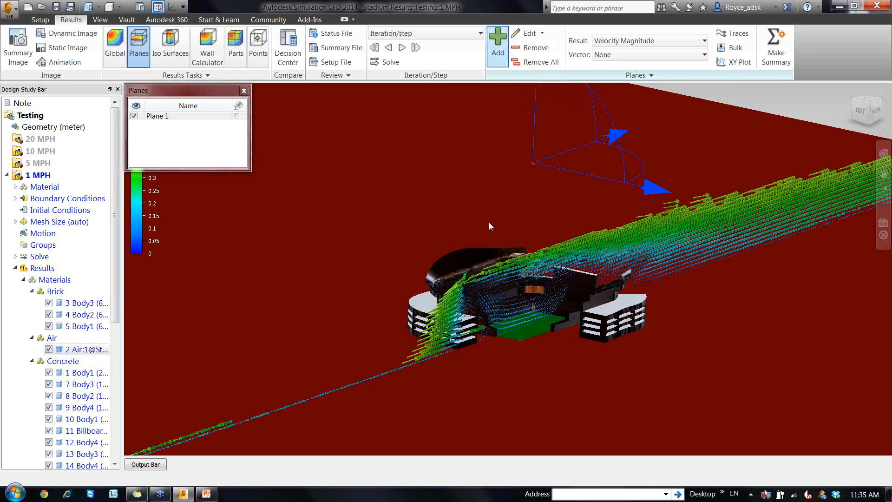
click(490, 223)
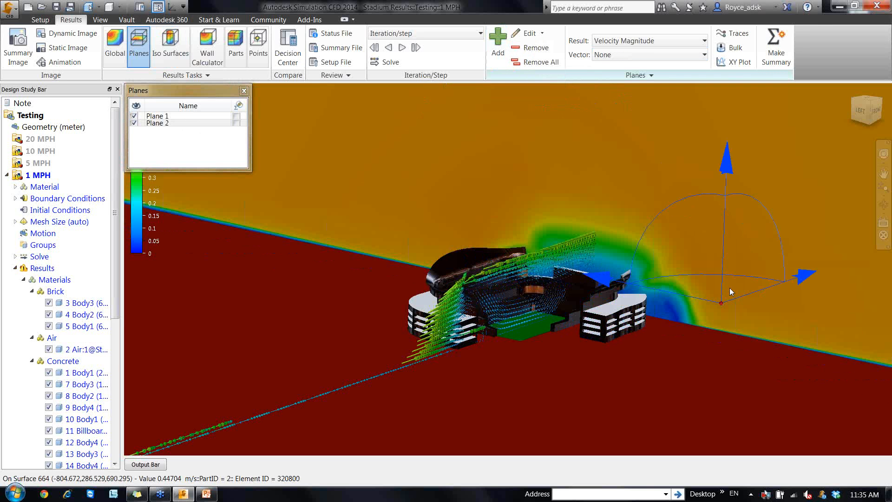
drag(731, 292, 766, 275)
mouse_move(718, 303)
middle_down()
mouse_move(684, 294)
mouse_move(553, 352)
mouse_move(544, 327)
middle_up()
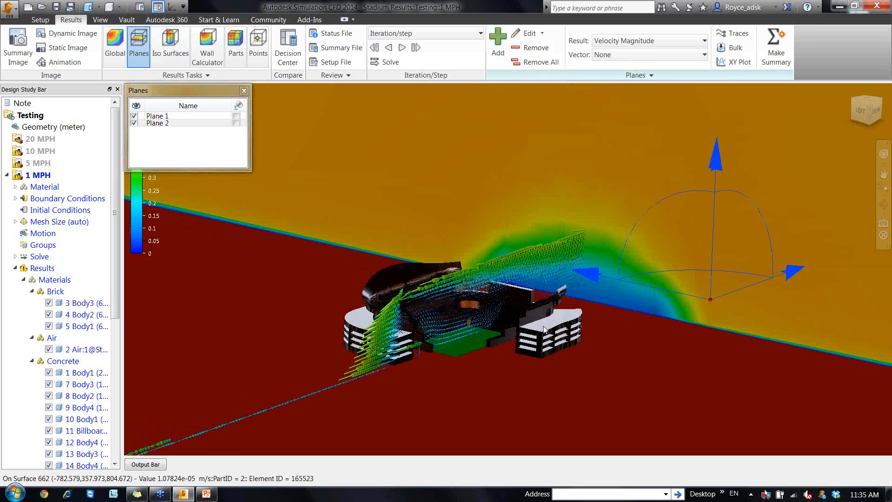
scroll(583, 298, up, 3)
scroll(583, 298, up, 1)
middle_drag(575, 274, 565, 295)
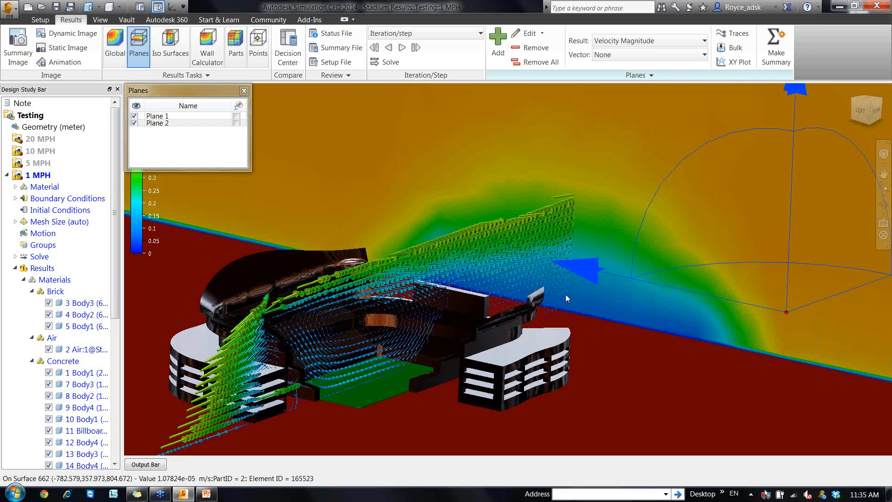
Set the vectors on the colored second plane to XY Proj. Velocity Vector.
scroll(564, 294, down, 3)
right_click(765, 310)
mouse_move(790, 95)
click(710, 113)
right_click(762, 302)
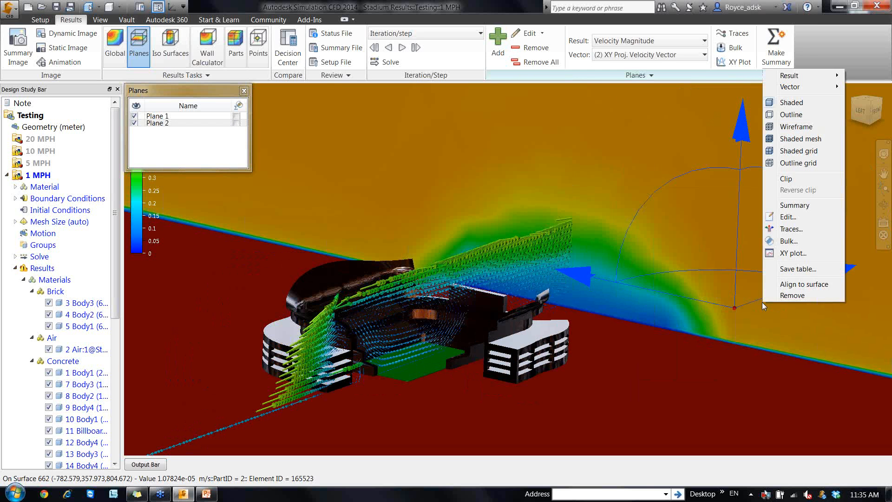
click(723, 99)
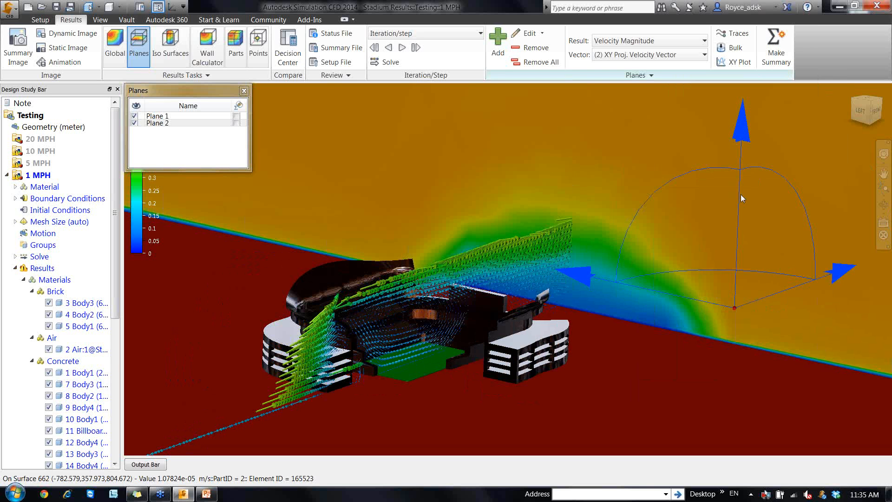
Switch the second plane to the outline appearance and set its vectors to Velocity Vector.
right_click(761, 311)
click(789, 130)
scroll(611, 277, down, 2)
key(ctrl+2)
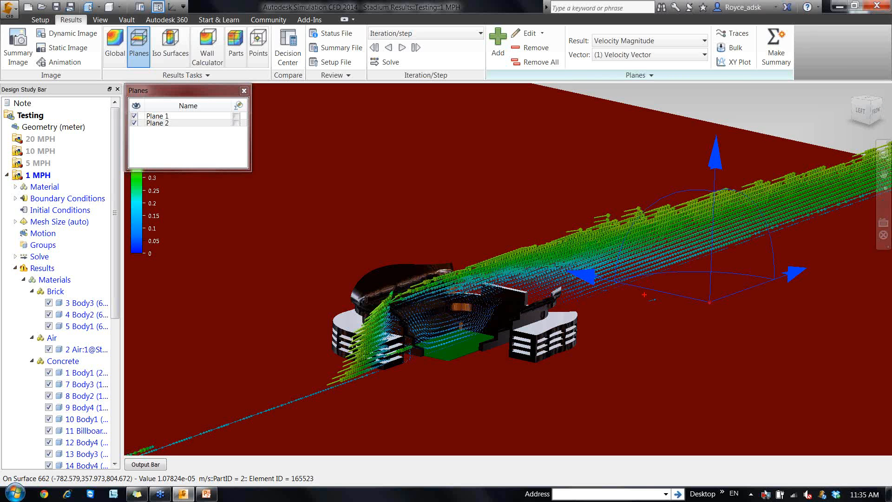
Open the vector choices of the outlined second plane behind the stadium.
ctrl+drag(645, 294, 659, 305)
key(Escape)
right_click(754, 305)
mouse_move(789, 92)
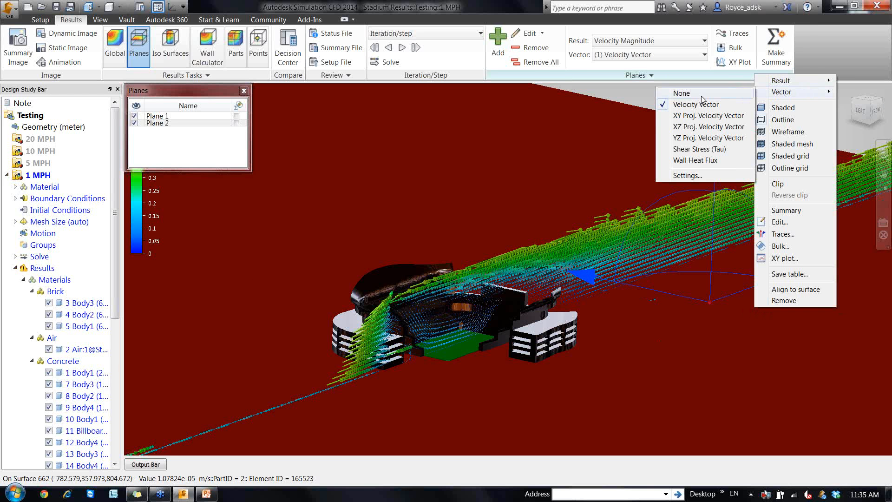
Refine the vector grid spacing of the results plane behind the stadium to 5.17.
click(692, 175)
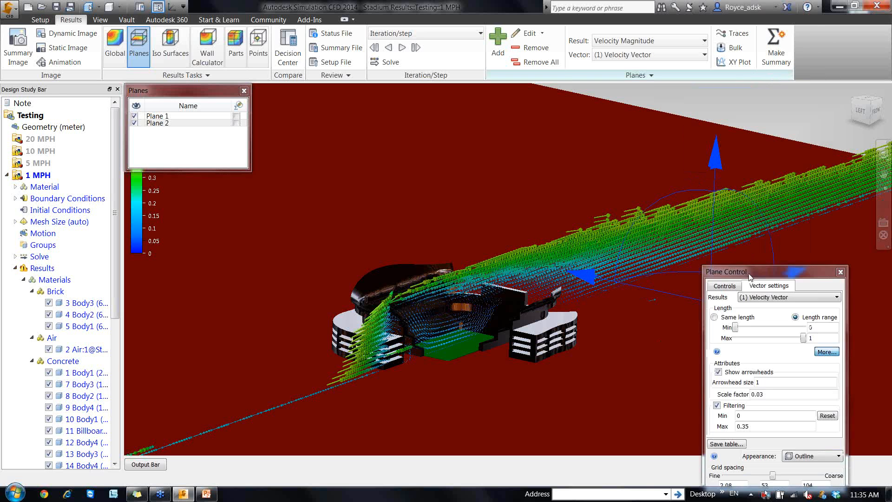
drag(750, 276, 168, 94)
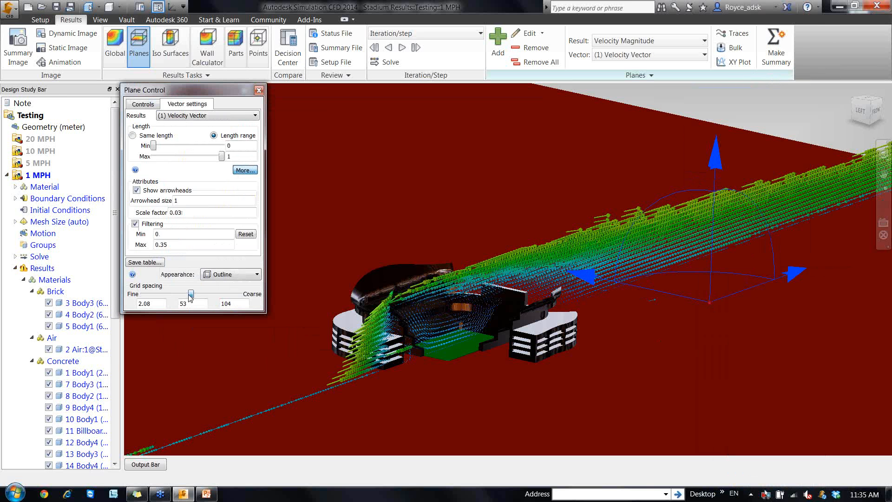
drag(191, 297, 142, 297)
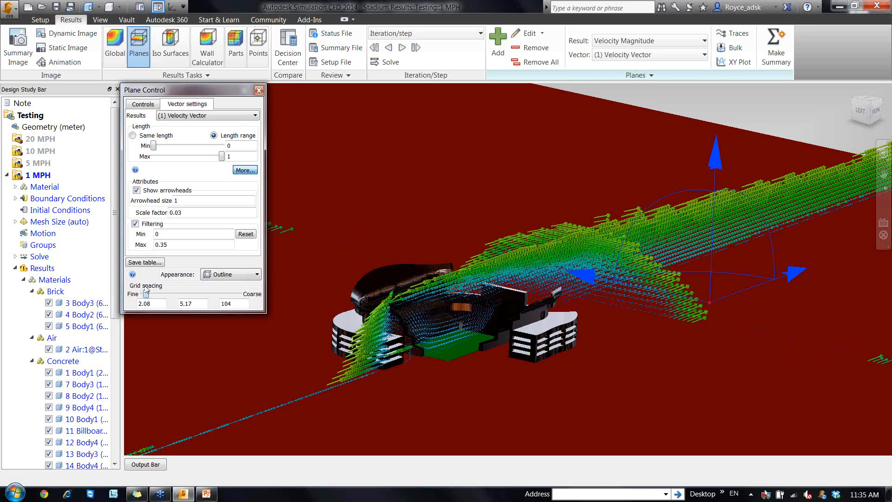
click(259, 90)
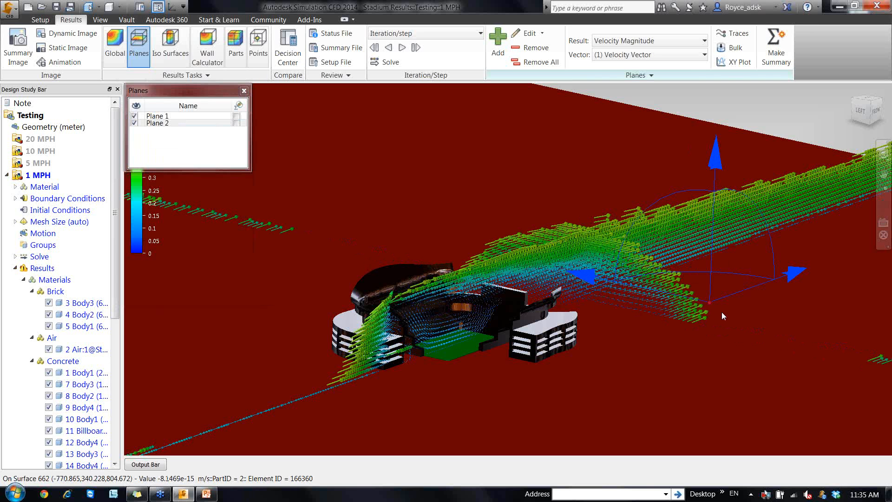
Examine the velocity vectors around and behind the stadium from close and distant views, shifting the crossing plane slightly.
drag(722, 316, 633, 316)
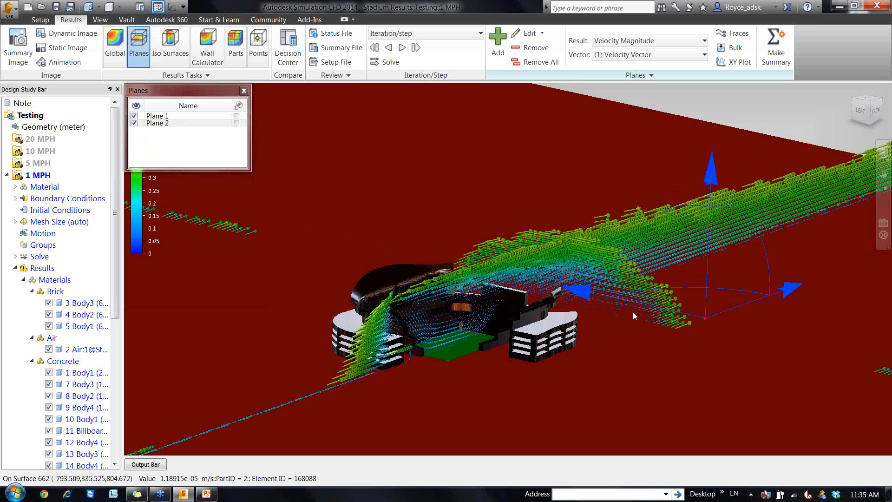
shift+middle_drag(632, 311, 621, 306)
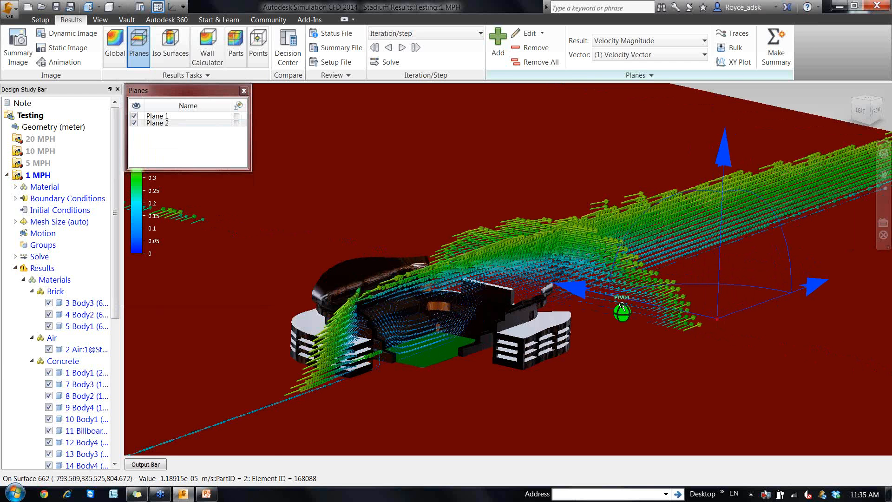
scroll(604, 302, up, 5)
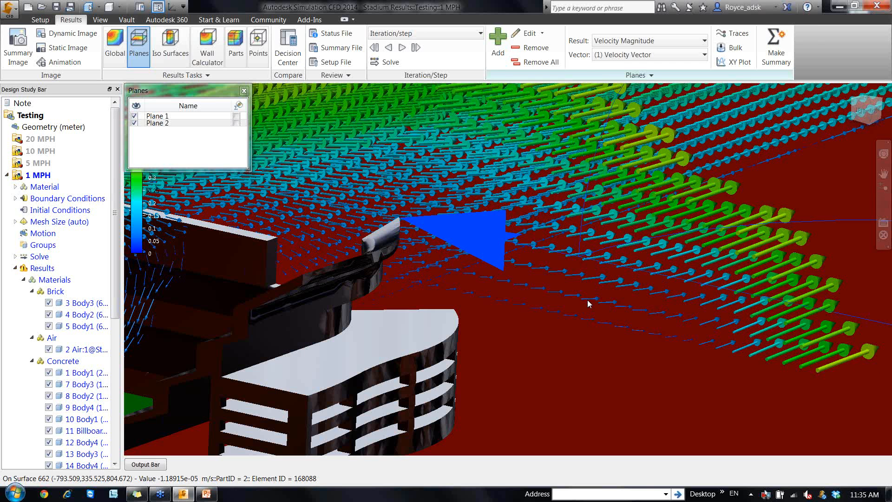
scroll(587, 303, down, 5)
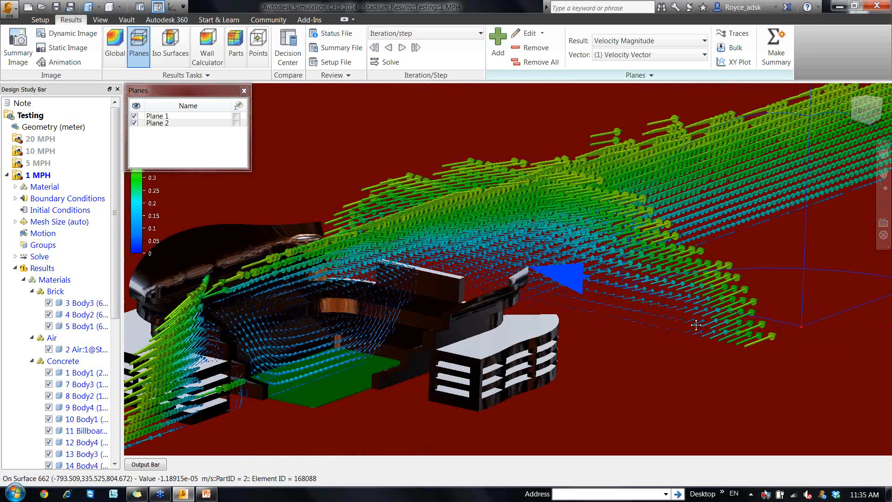
middle_drag(696, 325, 742, 304)
scroll(742, 304, down, 2)
drag(820, 306, 857, 228)
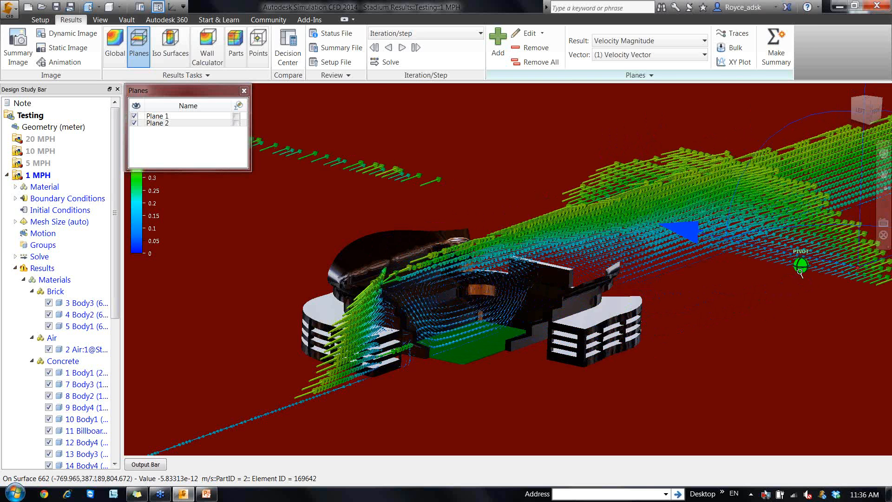
scroll(766, 283, down, 2)
drag(765, 284, 735, 291)
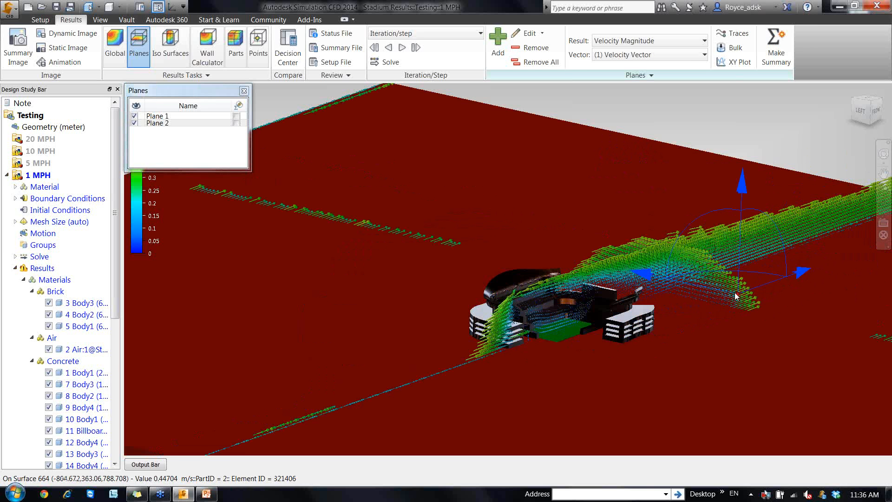
scroll(734, 292, up, 2)
scroll(565, 308, up, 3)
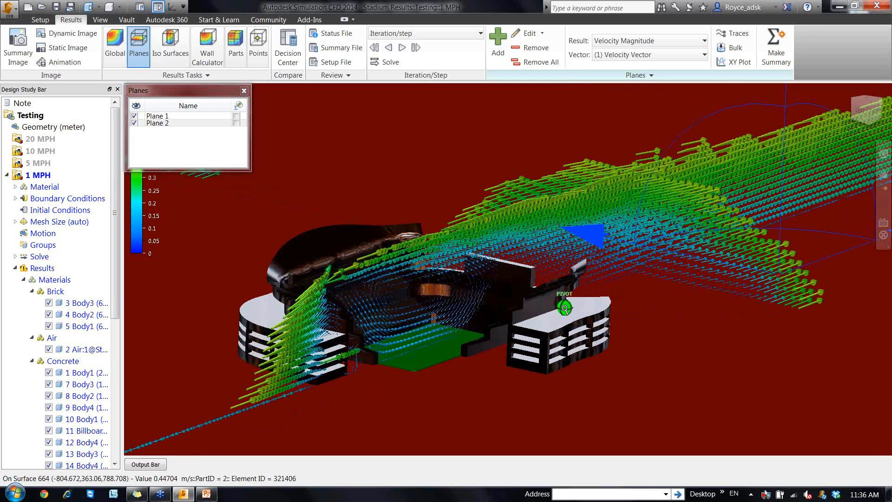
mouse_move(565, 308)
shift+middle_down()
mouse_move(573, 292)
mouse_move(560, 310)
shift+middle_up()
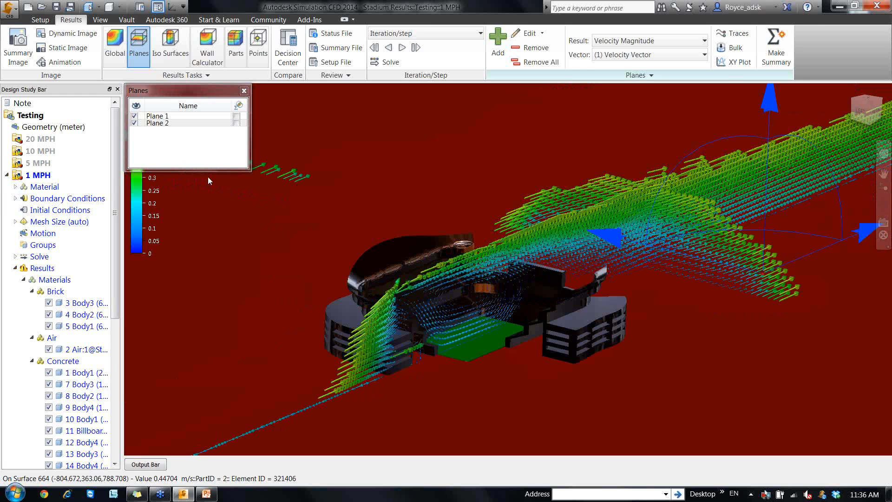
Reposition Plane 2 from behind the stadium to its near end, at a move value of about 0.405.
click(158, 123)
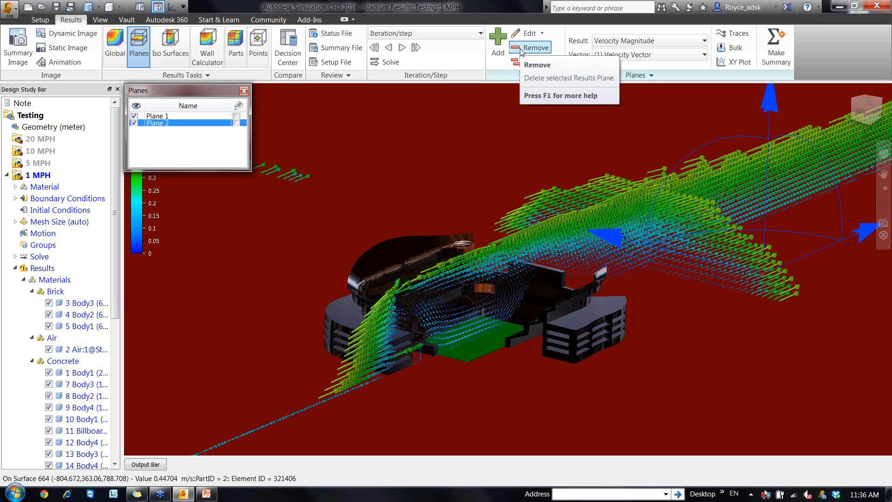
click(597, 210)
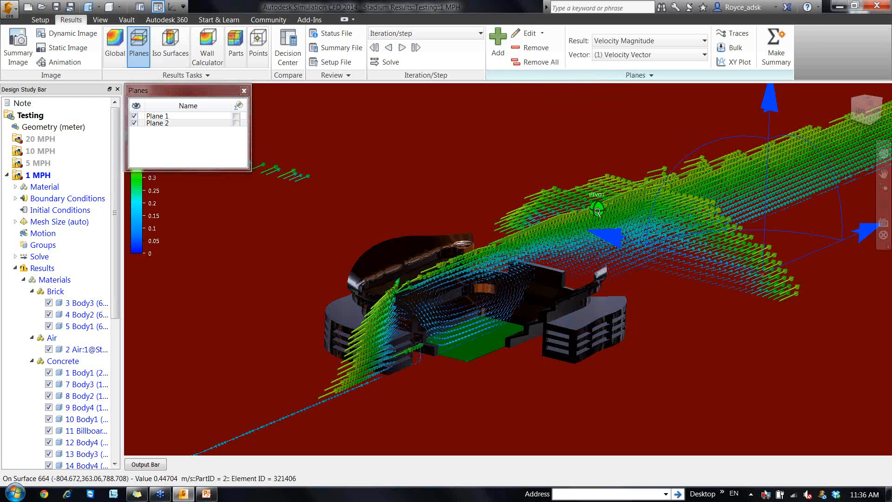
scroll(598, 212, down, 1)
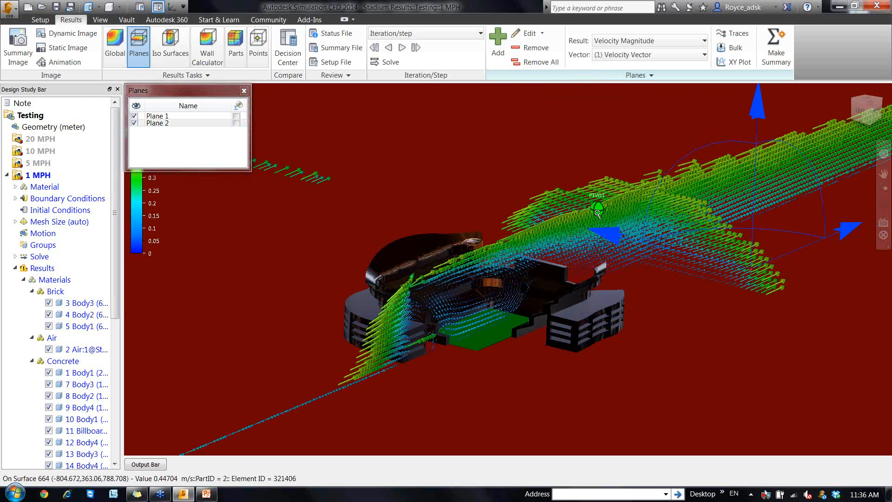
scroll(597, 212, down, 1)
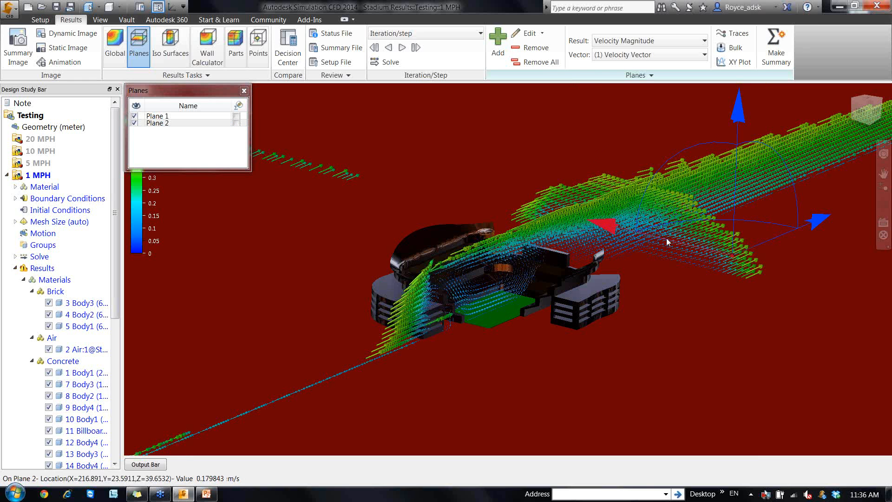
drag(673, 240, 426, 339)
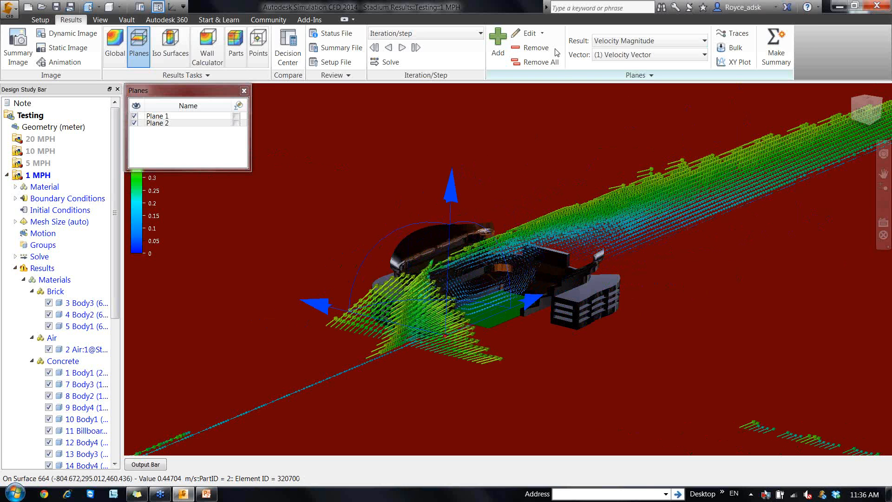
Open the plane's edit controls, widen the Design Study Bar, and place the dialog over it, clear of the results view.
click(530, 33)
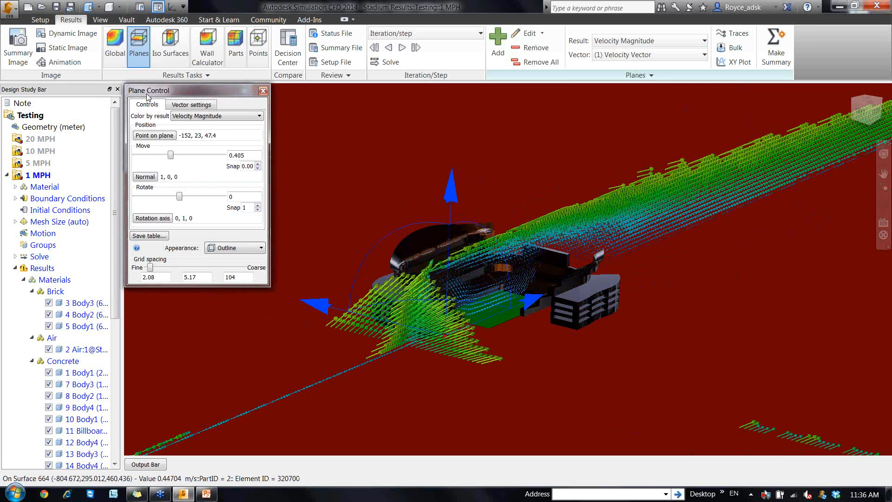
drag(146, 95, 11, 108)
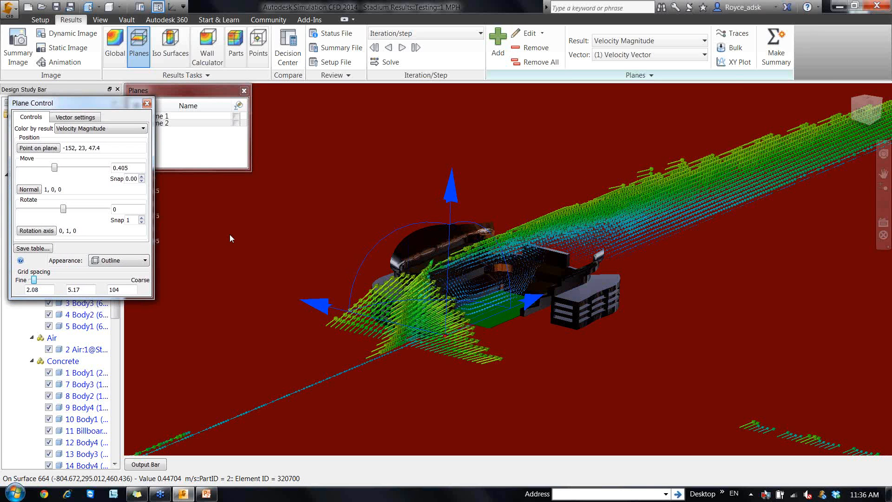
click(123, 348)
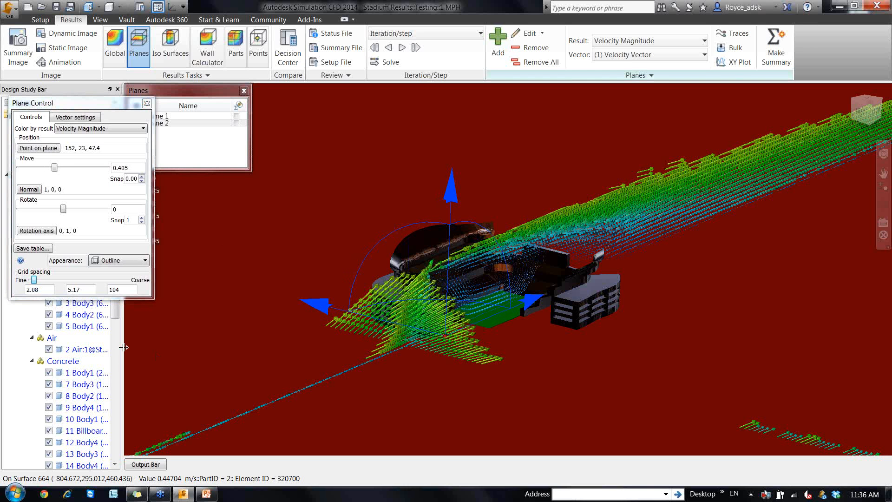
drag(124, 347, 175, 344)
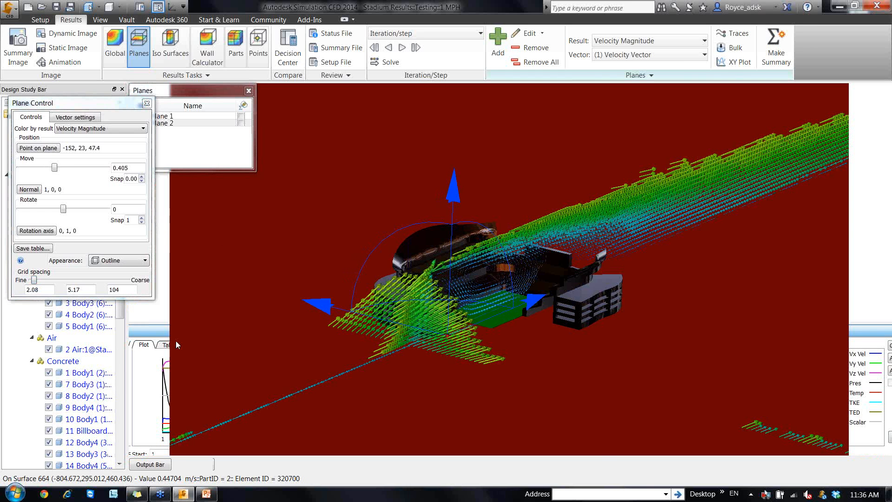
drag(201, 95, 37, 102)
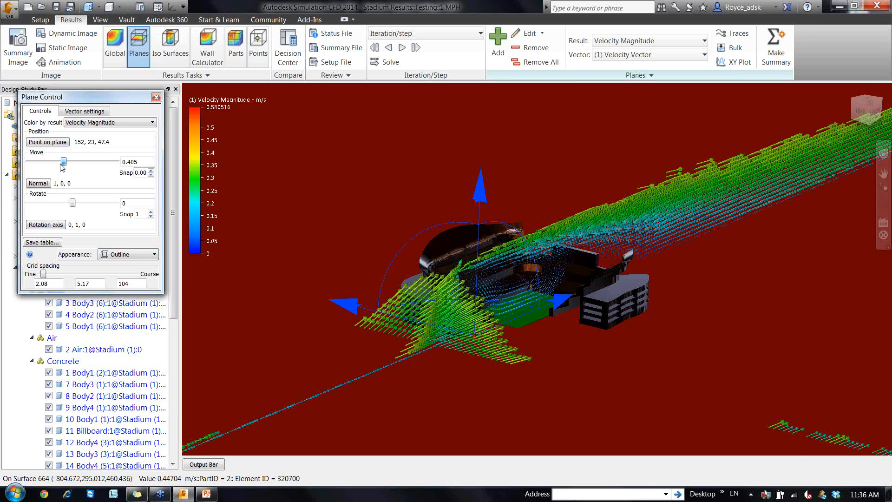
Shift the plane away from the stadium's near end to a move value of 0.24.
drag(63, 166, 60, 167)
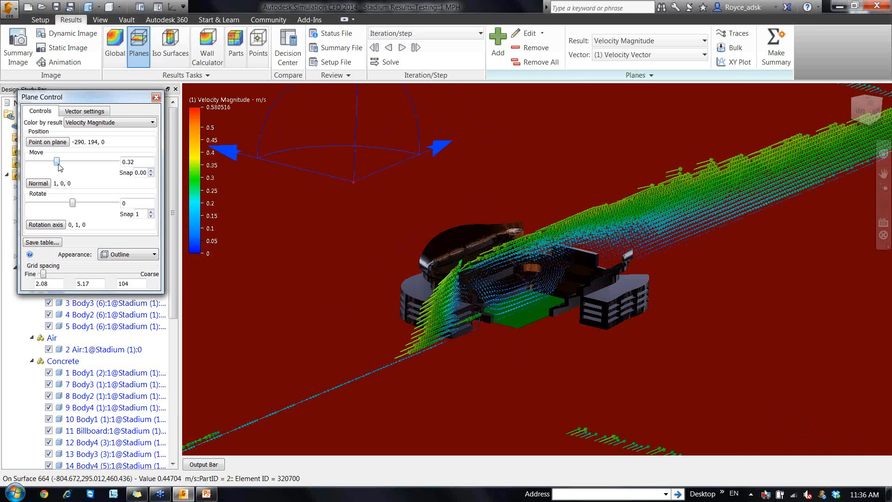
key(Left)
key(Left)
key(Left)
key(Left)
key(Left)
key(Left)
key(Left)
key(Left)
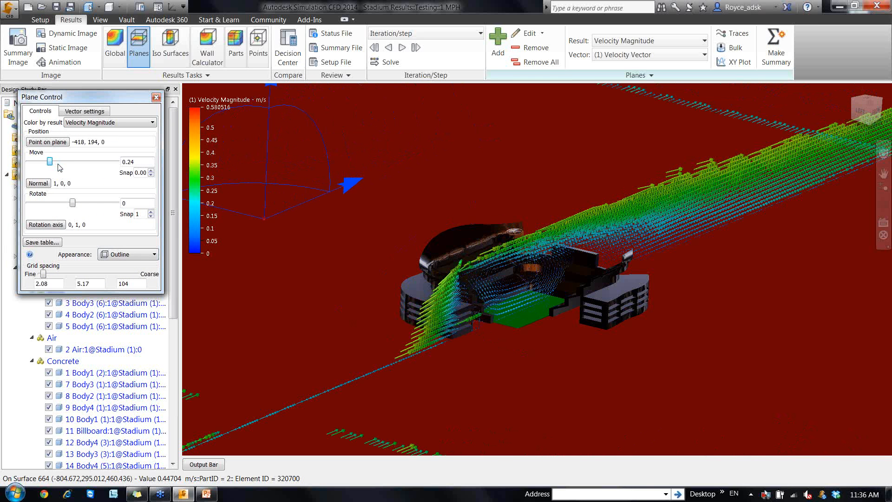
Sweep the plane through the stadium and out past its far end to a move value of 0.77.
key(Right)
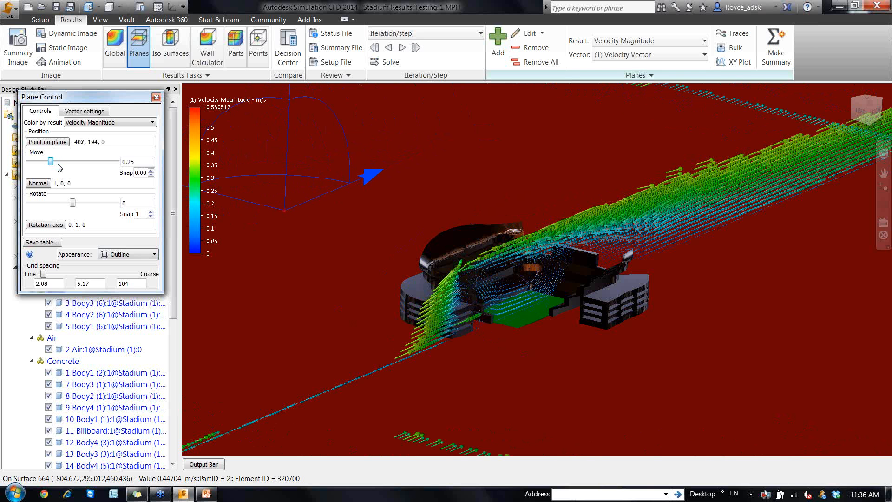
key(Right)
key(Right)
key(Right)
key(Right)
key(Right)
key(Right)
key(Right)
key(Right)
key(Right)
key(Right)
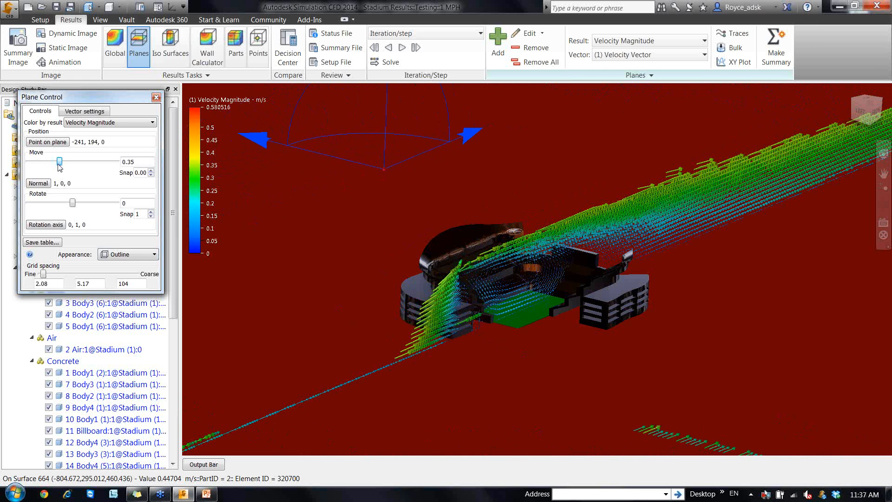
key(Right)
key(Right)
key(Right)
key(Right)
key(Right)
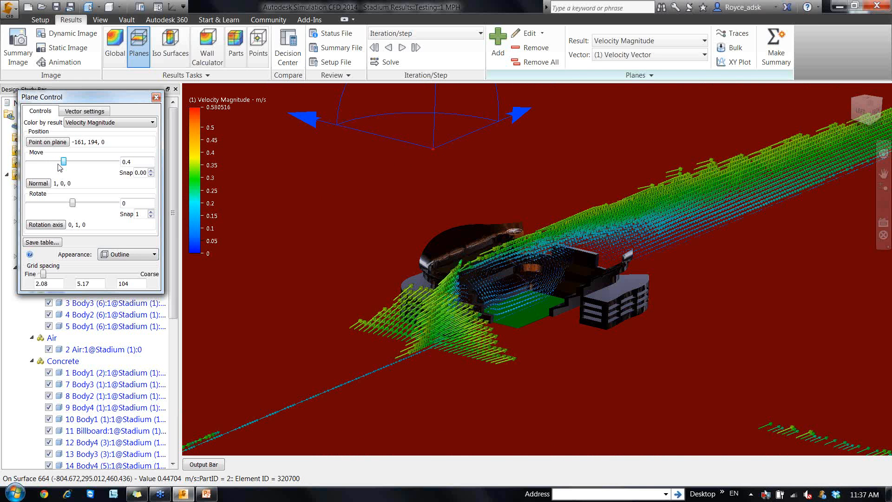
key(Right)
key(Right)
key(Right)
key(Right)
key(Right)
key(Right)
key(Right)
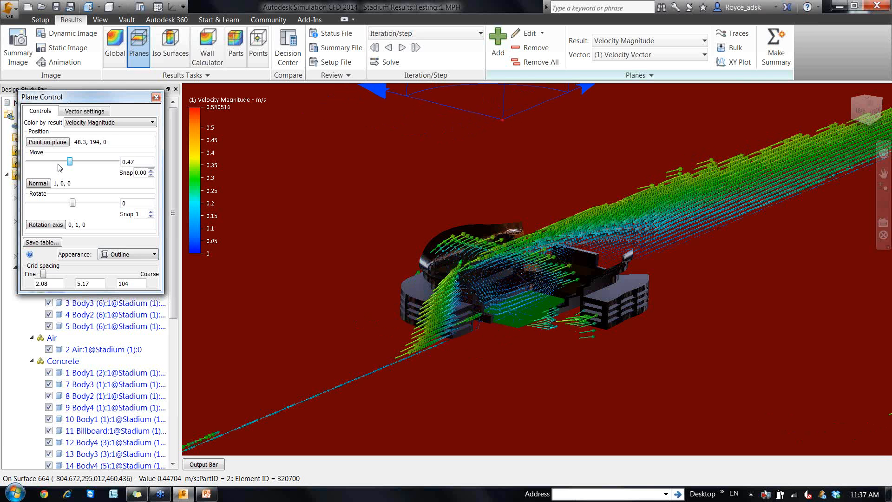
key(Right)
key(Right)
key(Right)
key(Right)
key(Right)
key(Right)
key(Right)
key(Right)
key(Right)
key(Right)
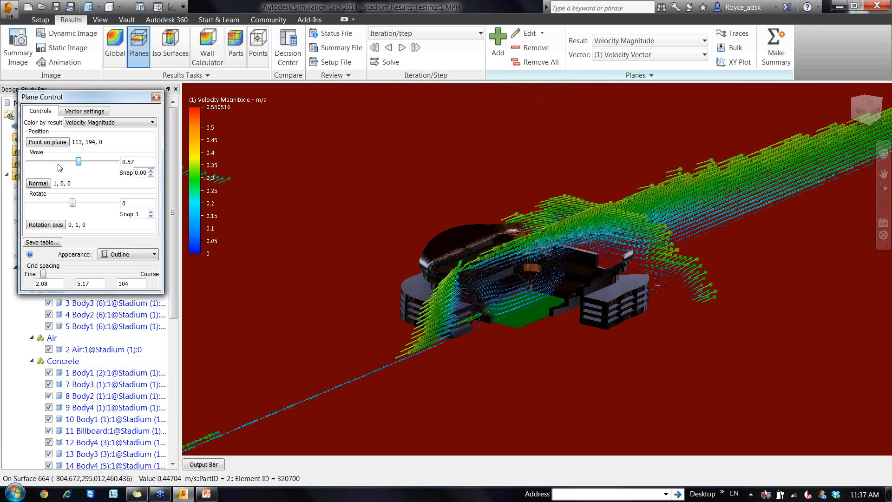
key(Right)
key(Right)
key(Right)
key(Right)
key(Right)
key(Right)
key(Right)
key(Right)
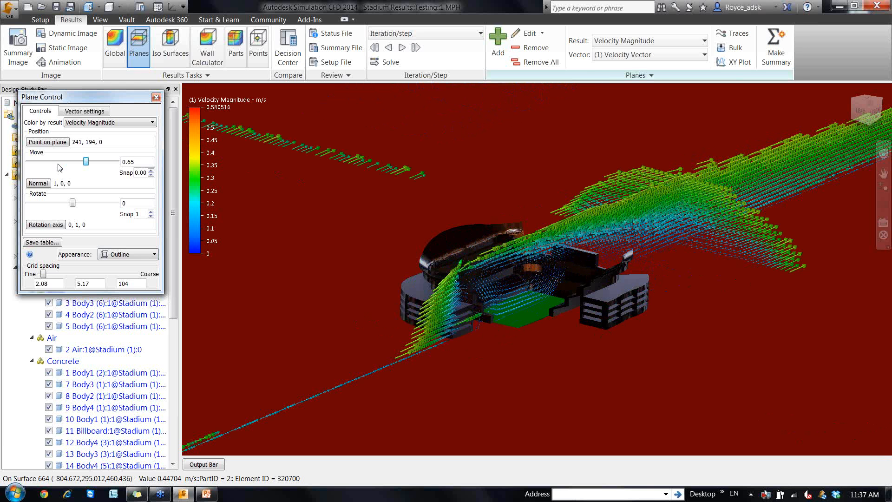
key(Right)
key(Right)
key(Right)
key(Right)
key(Right)
key(Right)
key(Right)
key(Right)
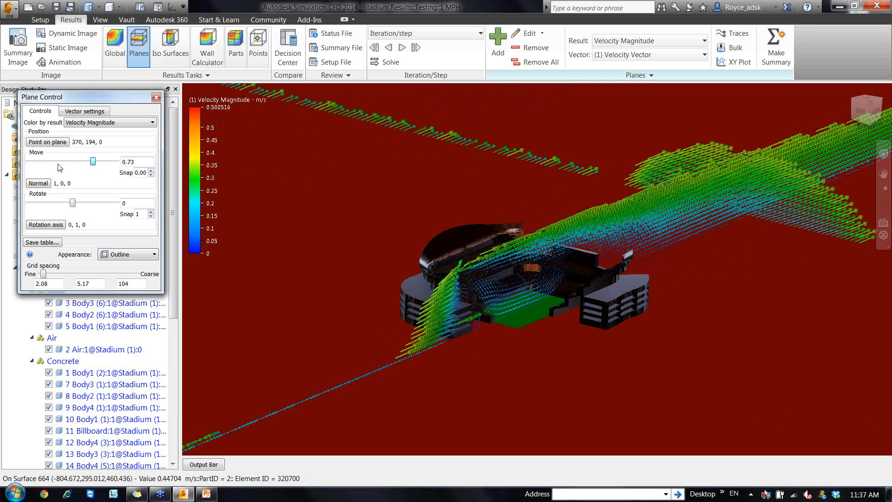
key(Right)
key(Right)
key(Right)
key(Right)
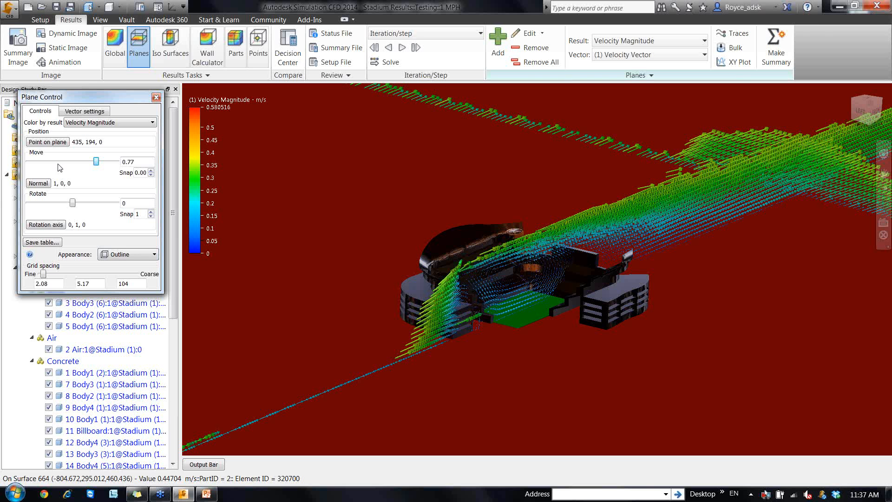
Bring the plane back toward the stadium's far end, to a move value of 0.55.
click(58, 164)
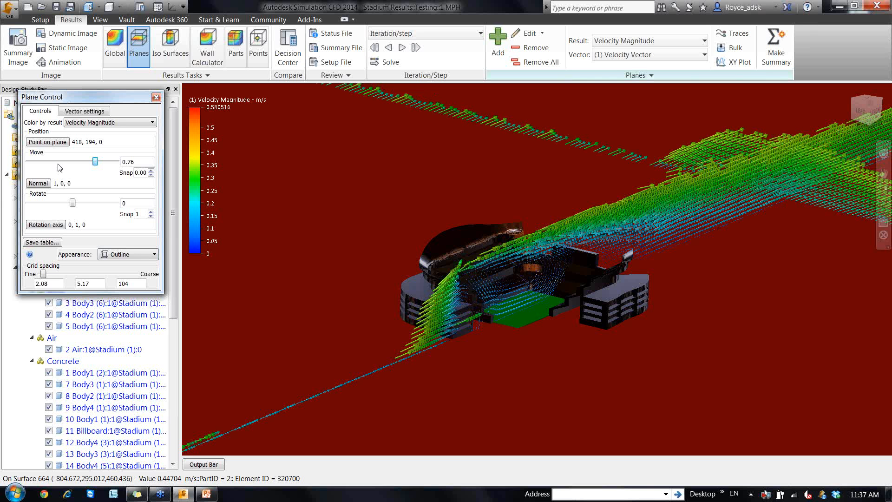
click(59, 166)
click(60, 168)
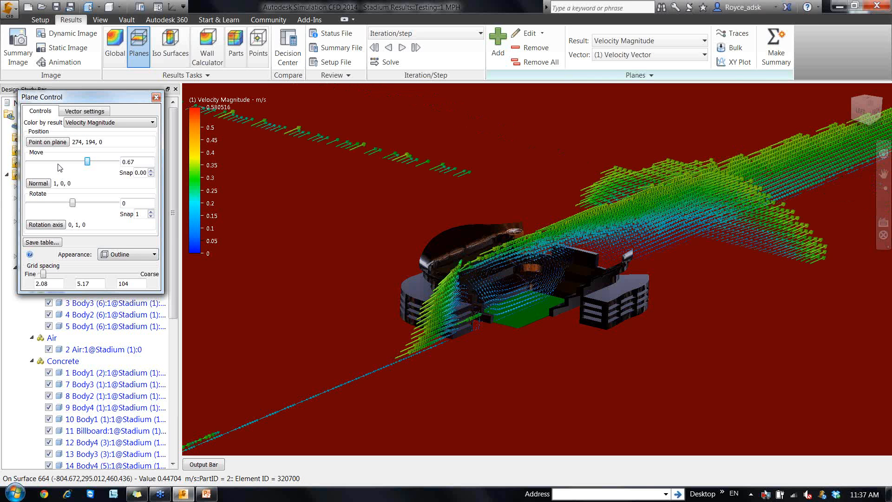
click(60, 167)
click(59, 167)
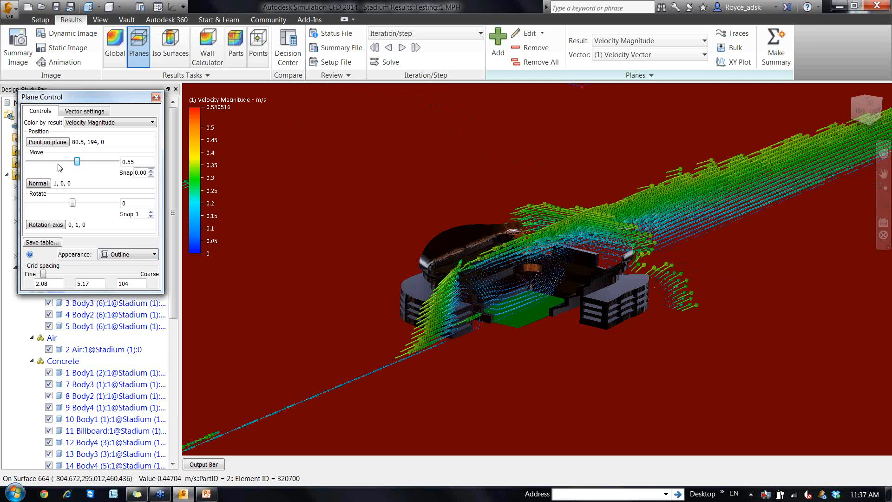
Advance the velocity plane to a move value of 0.59 and close its controls.
key(Right)
key(Right)
key(Right)
key(Right)
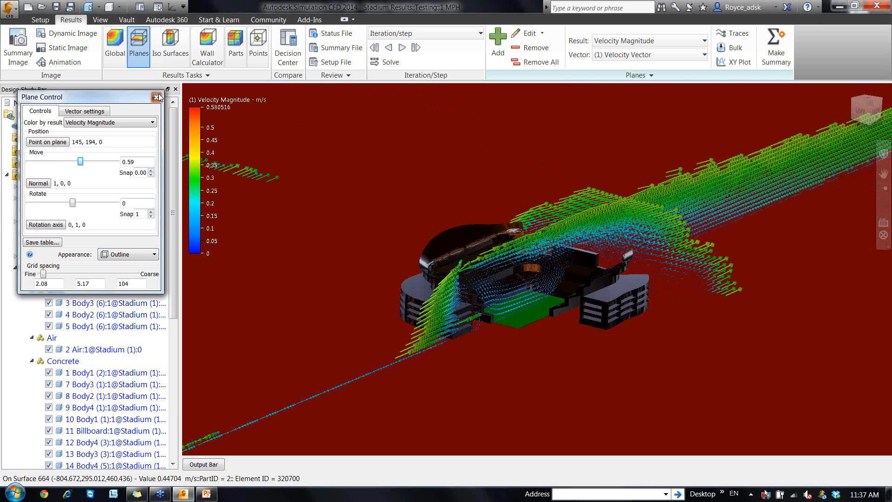
click(156, 97)
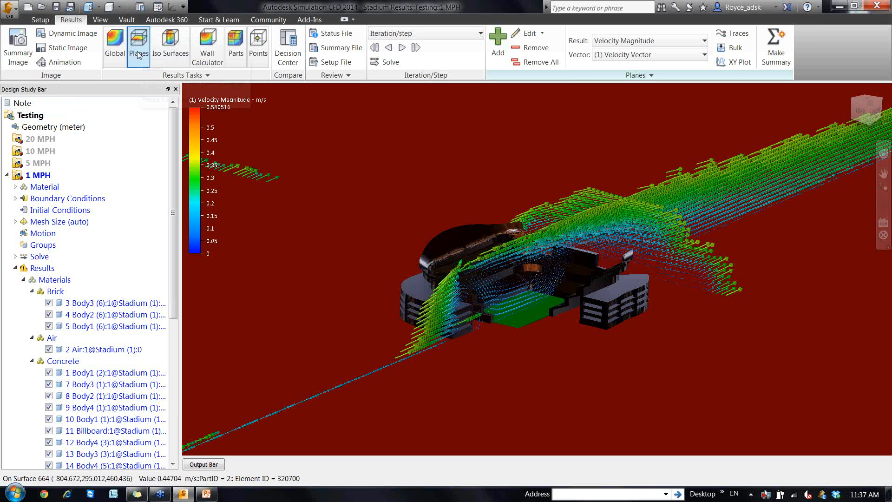
Apply the saved view settings file 1 - Beginning.xvs and frame the stadium in close-up.
click(105, 21)
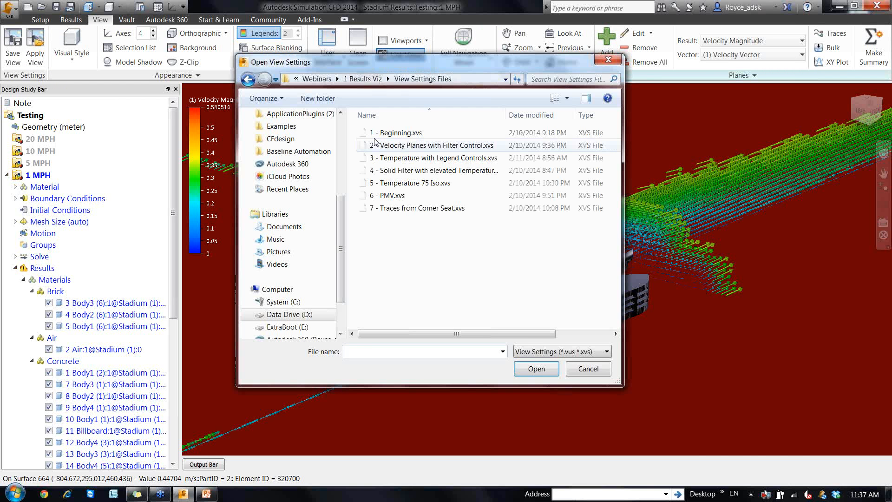
double_click(376, 134)
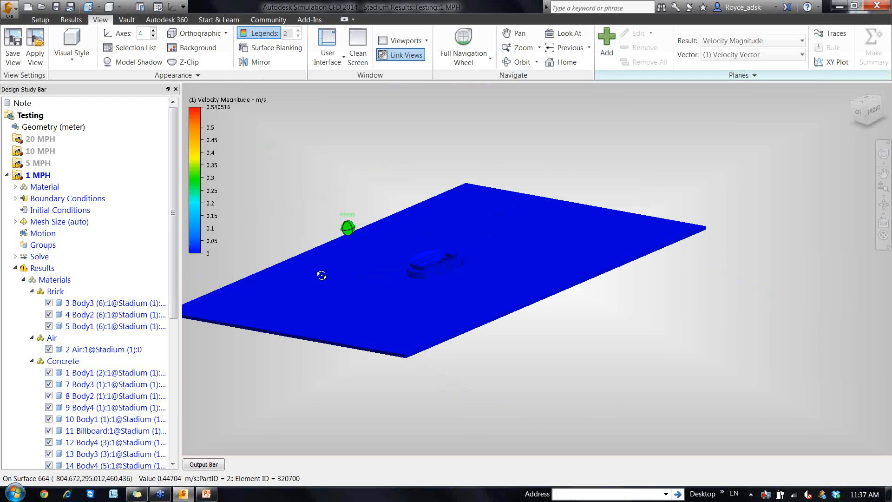
shift+middle_drag(331, 291, 354, 274)
middle_drag(285, 146, 398, 183)
scroll(422, 174, up, 4)
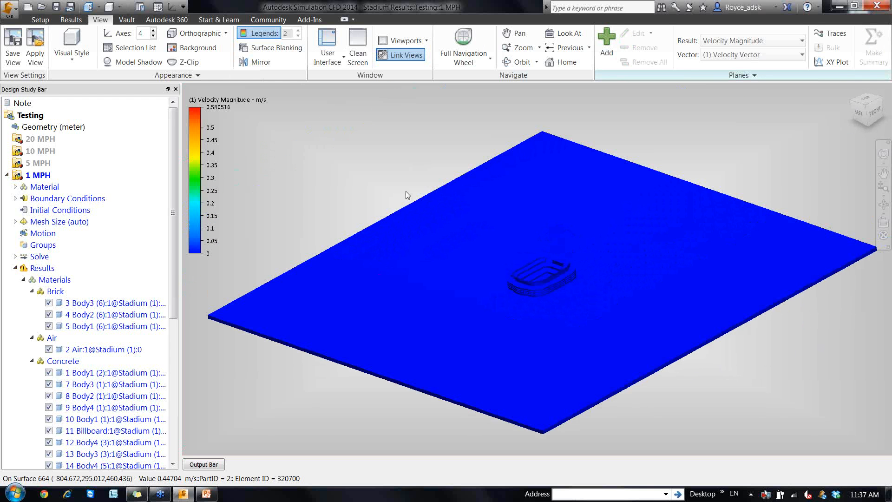
ctrl+middle_click(406, 191)
ctrl+middle_click(404, 190)
scroll(546, 276, up, 5)
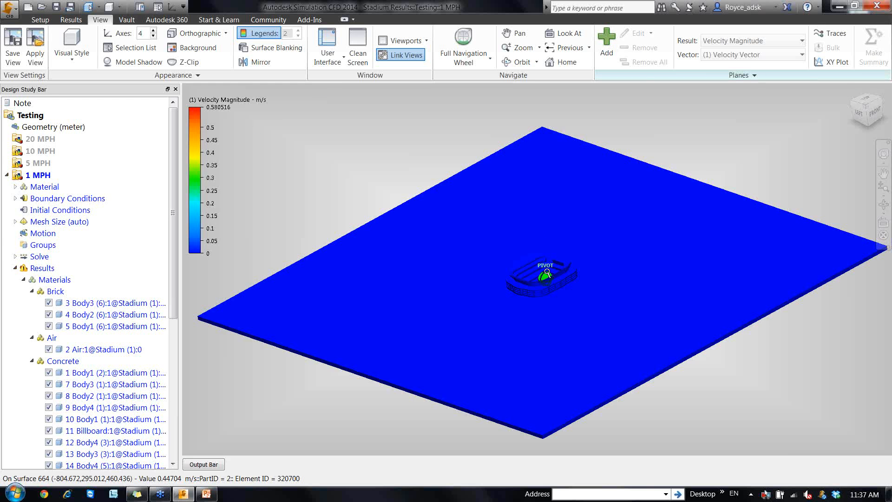
shift+middle_drag(553, 240, 525, 253)
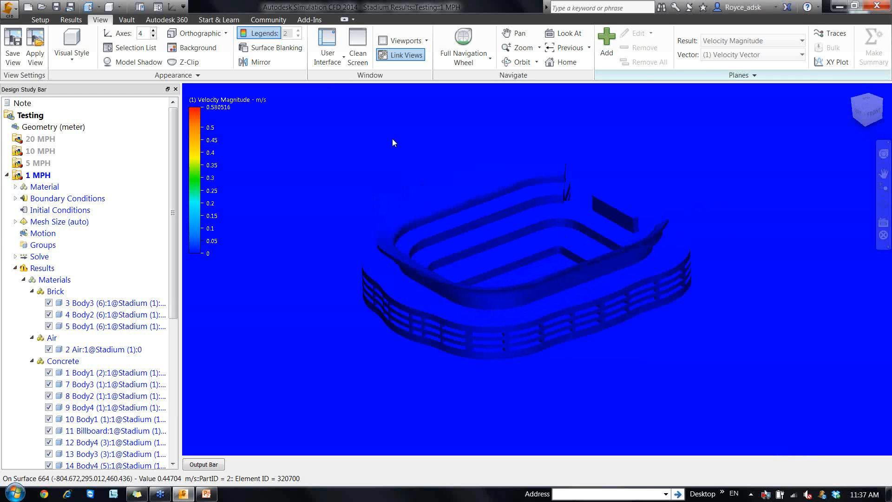
Display Temperature as the global result on the model's surfaces.
click(74, 20)
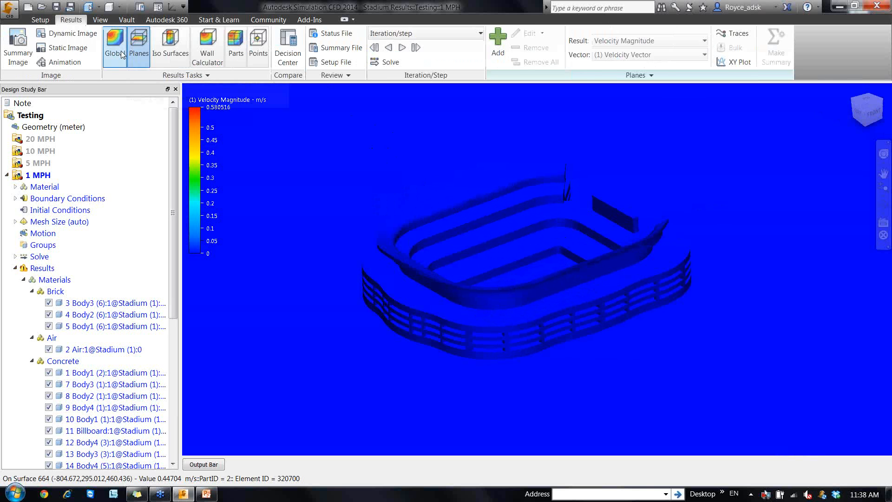
click(632, 33)
click(628, 112)
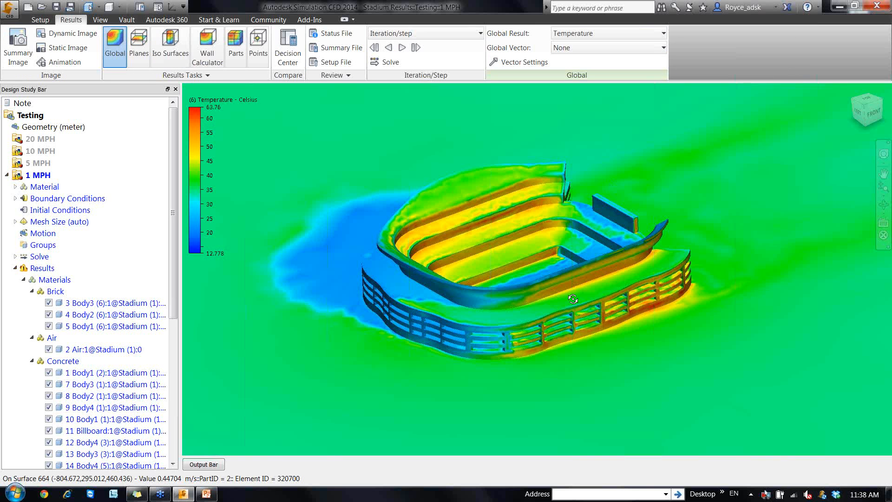
Examine the temperature distribution on the stadium's seating tiers and outer walls from several sides.
mouse_move(576, 300)
shift+middle_down()
mouse_move(502, 266)
mouse_move(409, 285)
mouse_move(359, 319)
shift+middle_up()
shift+middle_drag(469, 307, 549, 278)
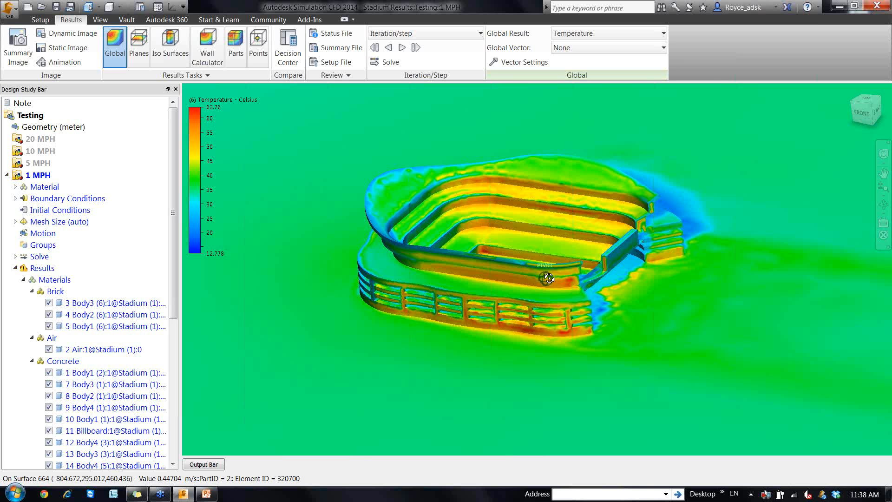
mouse_move(573, 158)
mouse_down()
mouse_move(485, 202)
mouse_move(556, 150)
mouse_up()
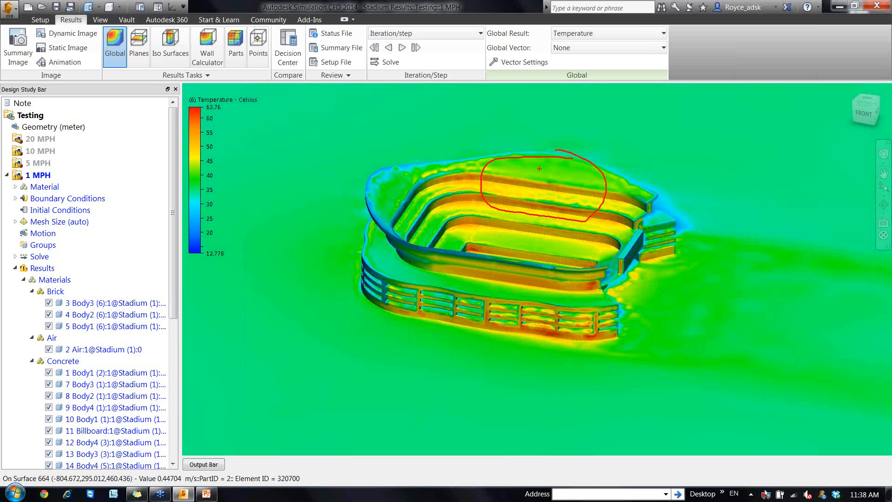
drag(490, 283, 462, 270)
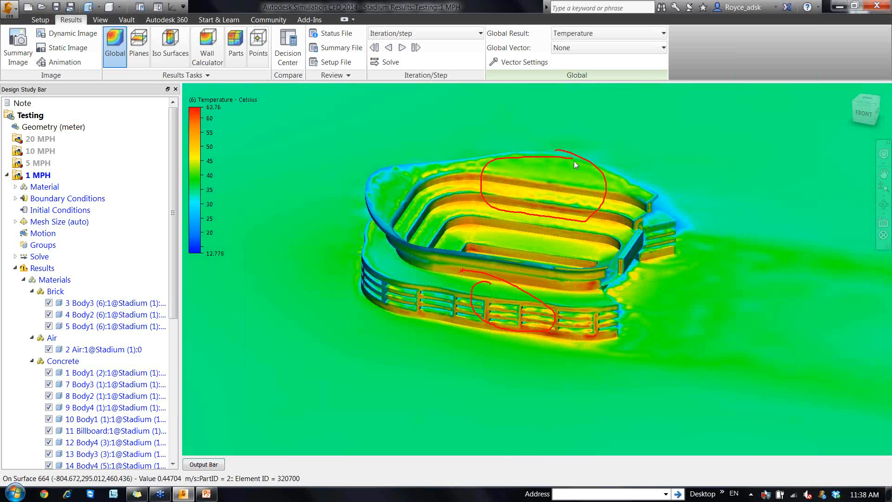
key(Escape)
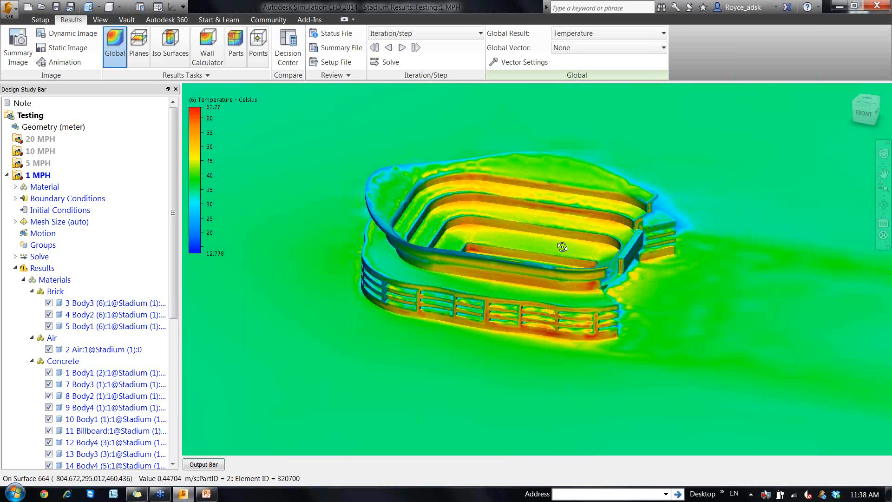
mouse_move(563, 247)
mouse_down()
mouse_move(502, 215)
mouse_move(366, 231)
mouse_move(514, 239)
mouse_move(500, 262)
mouse_up()
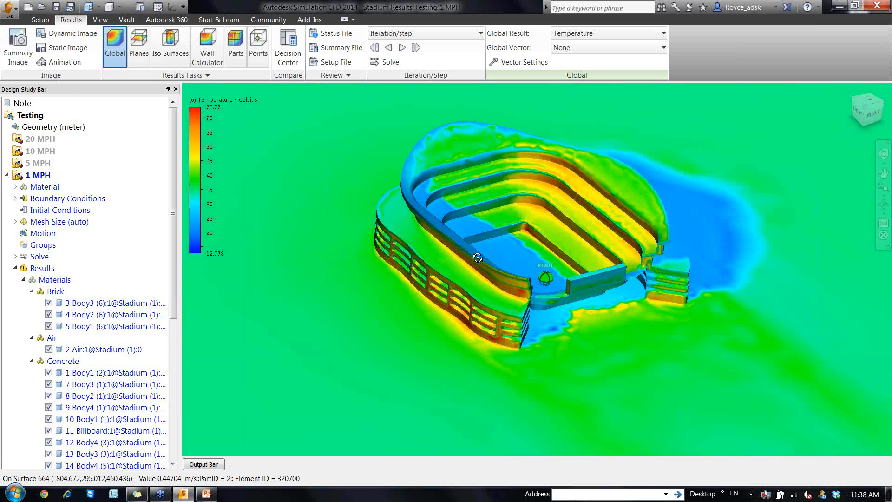
Change the temperature legend's units to Fahrenheit.
right_click(195, 121)
mouse_move(228, 125)
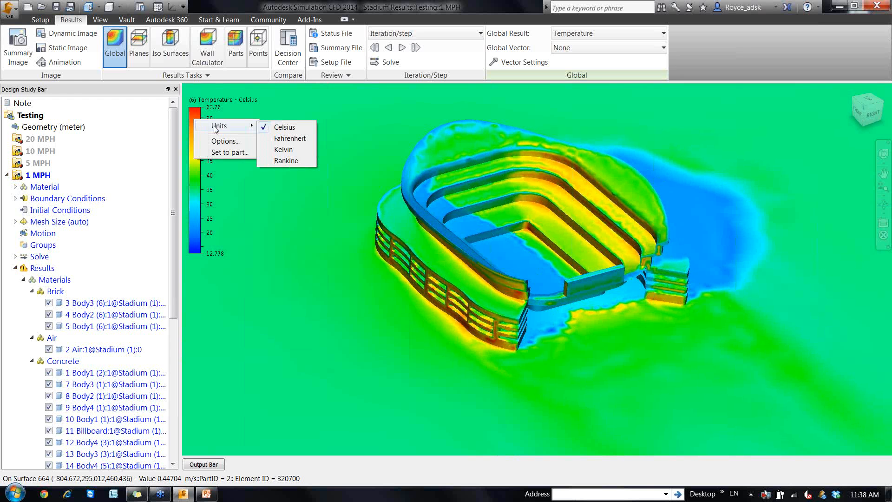
click(292, 137)
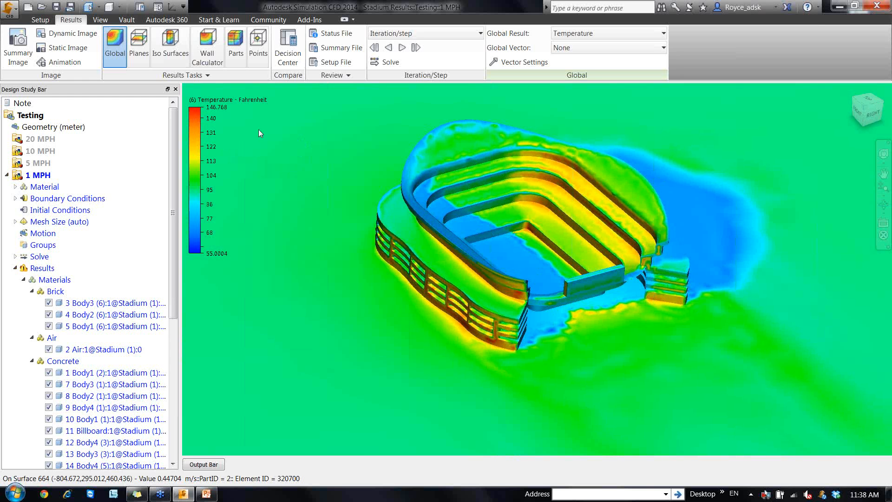
Open the legend options, place the dialog clear of the results view, and set the labels to 0 decimal places.
right_click(196, 124)
click(238, 141)
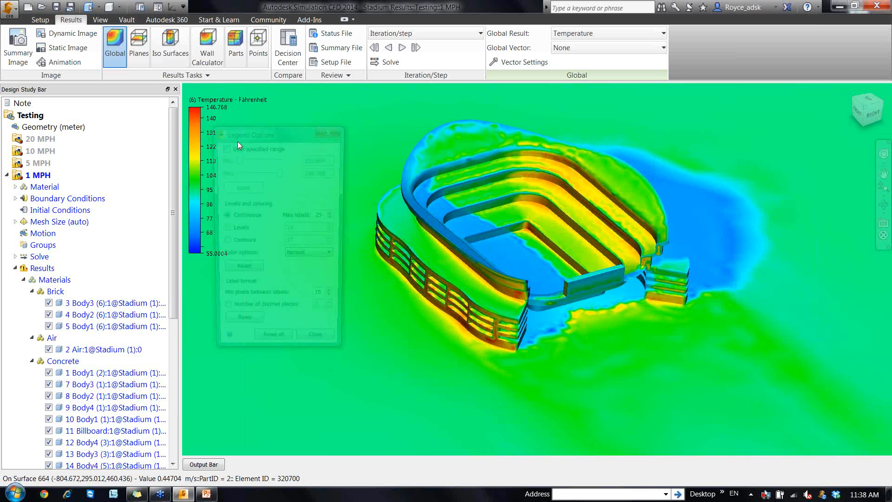
drag(237, 135, 79, 130)
click(53, 311)
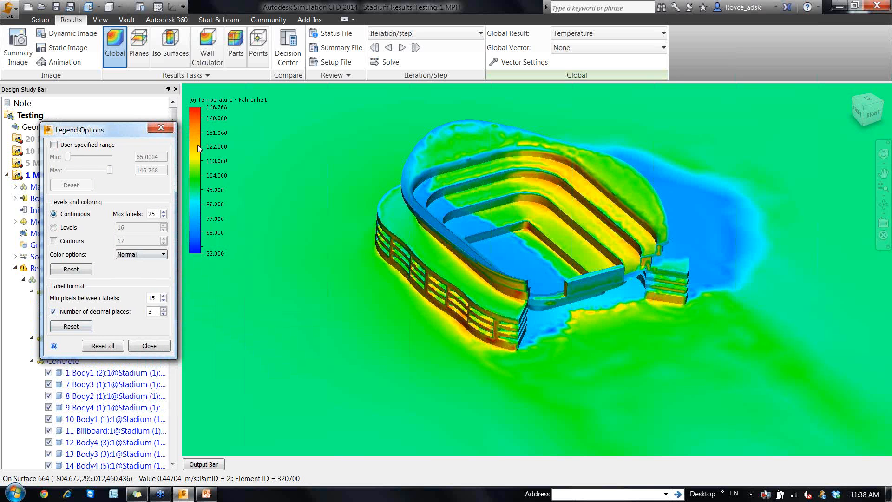
double_click(151, 311)
text(0)
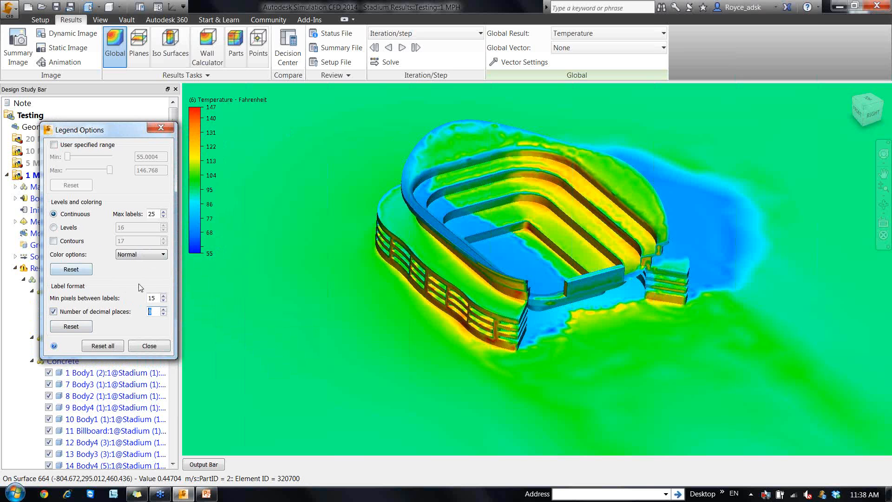
Set the minimum spacing between legend labels to 40 pixels, apply the Thermal 3 color option, and close the legend options.
double_click(153, 298)
scroll(159, 300, down, 5)
scroll(156, 302, up, 10)
click(141, 255)
click(147, 318)
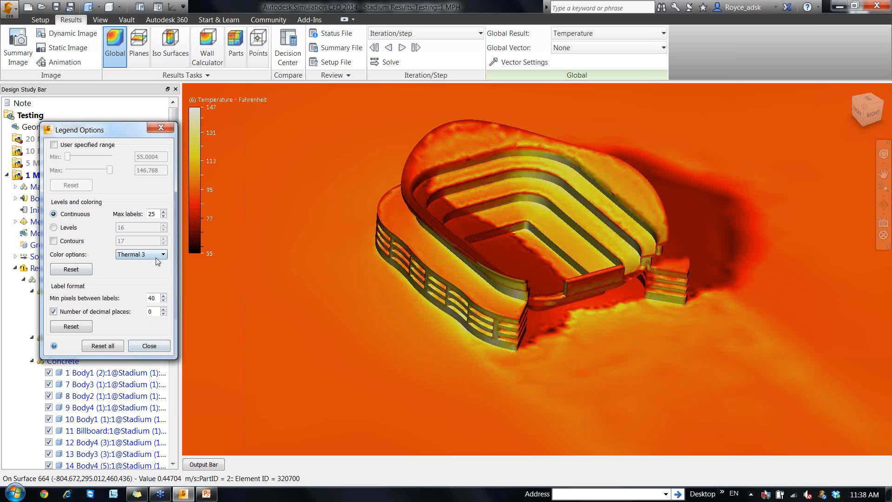
click(149, 346)
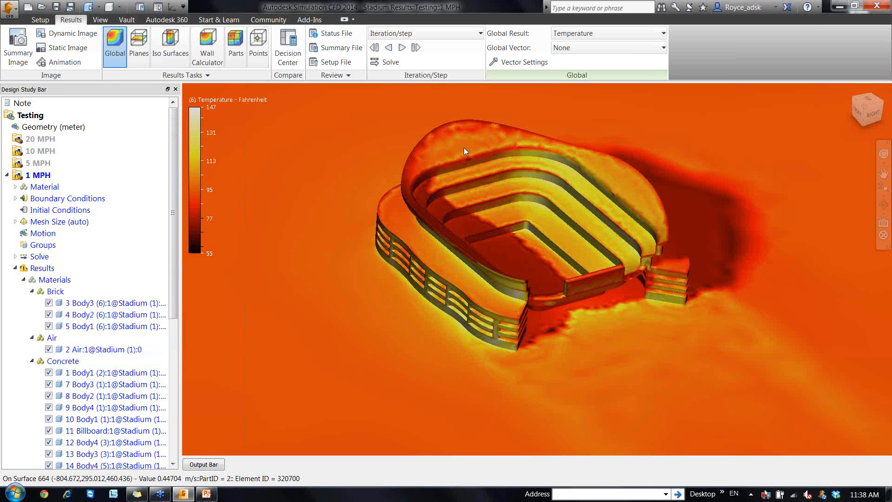
Toggle the legend display off and back on, and set the number of legends to 1.
click(100, 20)
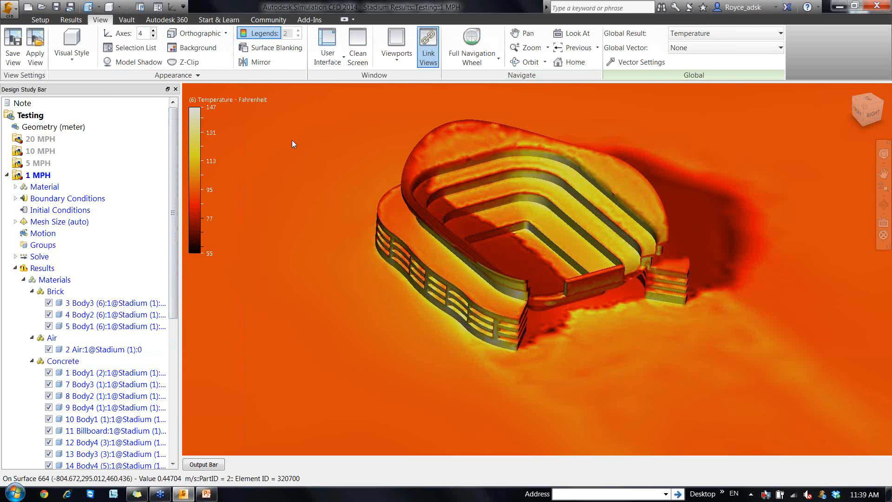
click(273, 37)
click(273, 37)
click(273, 37)
click(274, 37)
scroll(291, 35, down, 1)
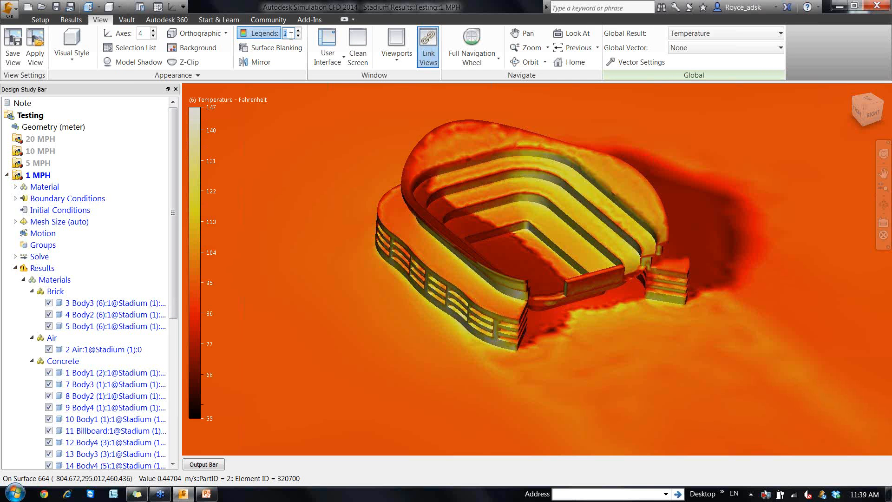
click(290, 34)
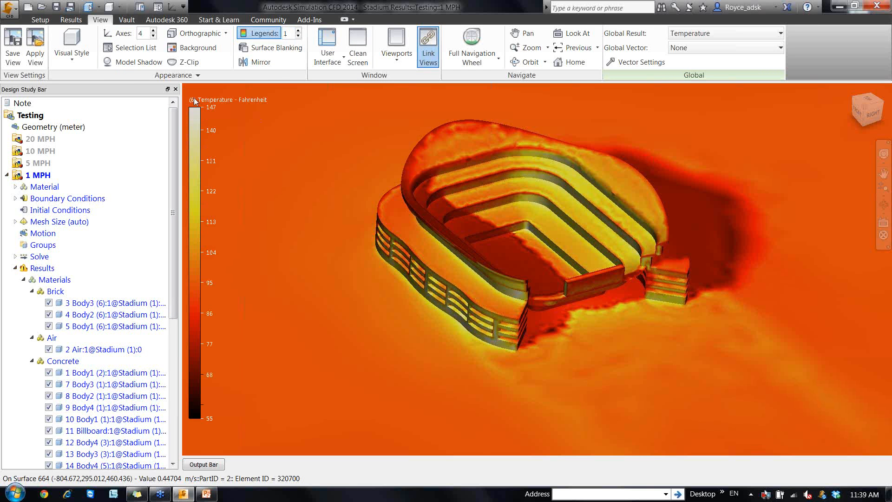
Set the number of legends to 5 to shrink the temperature legend.
double_click(289, 32)
scroll(289, 33, up, 4)
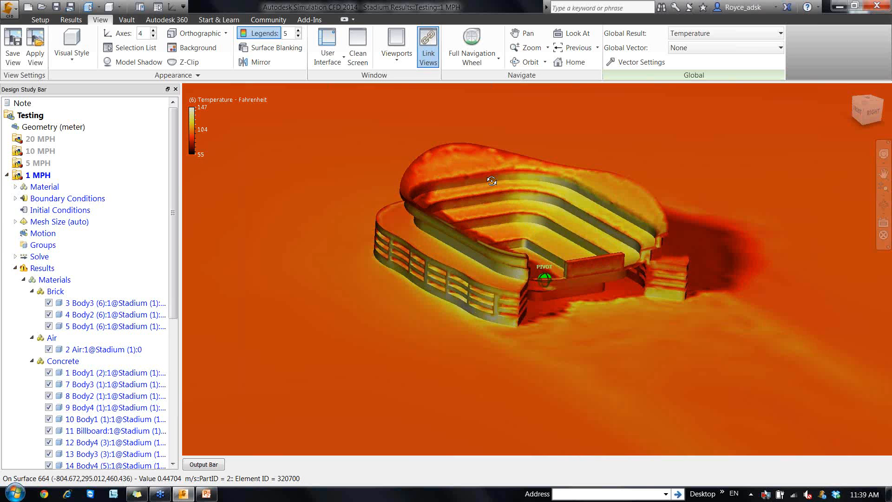
shift+middle_drag(439, 166, 491, 183)
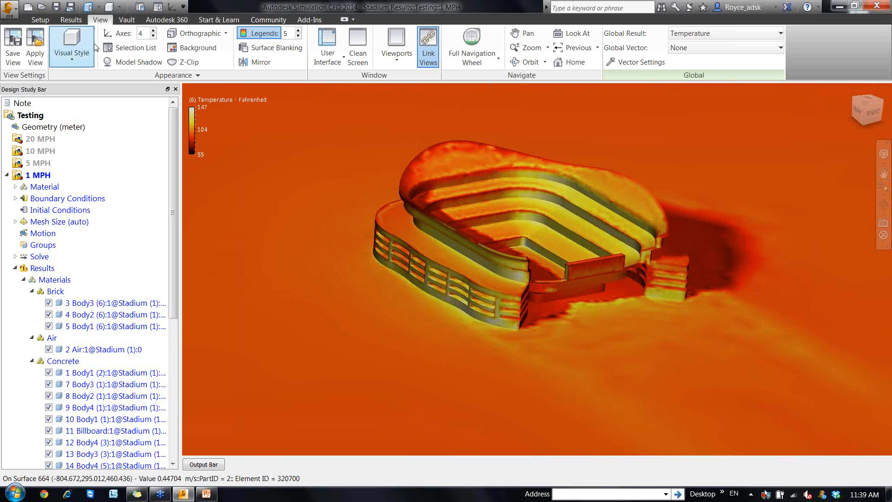
Switch to setup and back to results, and add a temperature results plane cutting vertically through the stadium.
scroll(456, 203, down, 6)
ctrl+middle_click(334, 115)
middle_drag(337, 197, 358, 237)
click(51, 21)
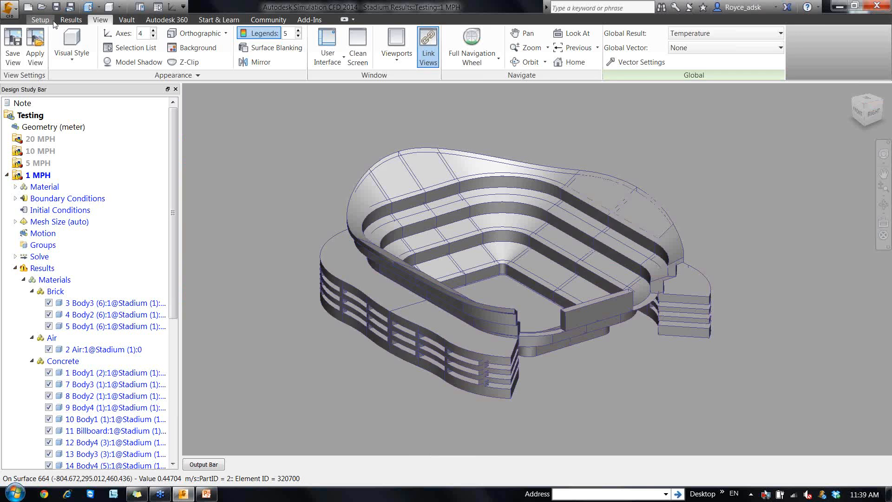
click(72, 20)
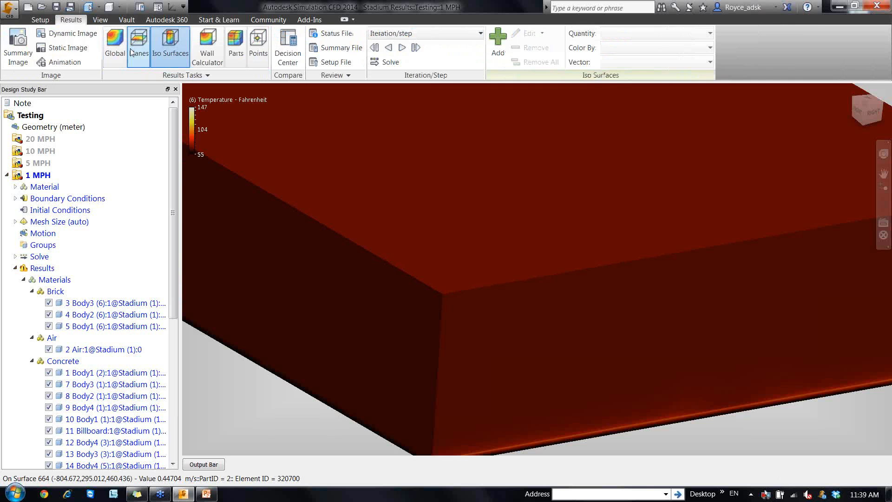
click(488, 64)
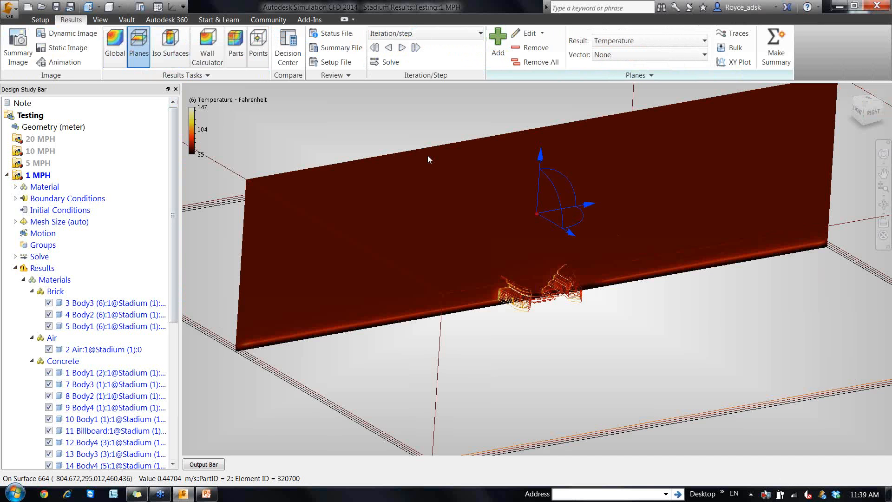
Change the plane's displayed result to Velocity Magnitude.
click(622, 42)
scroll(631, 56, up, 1)
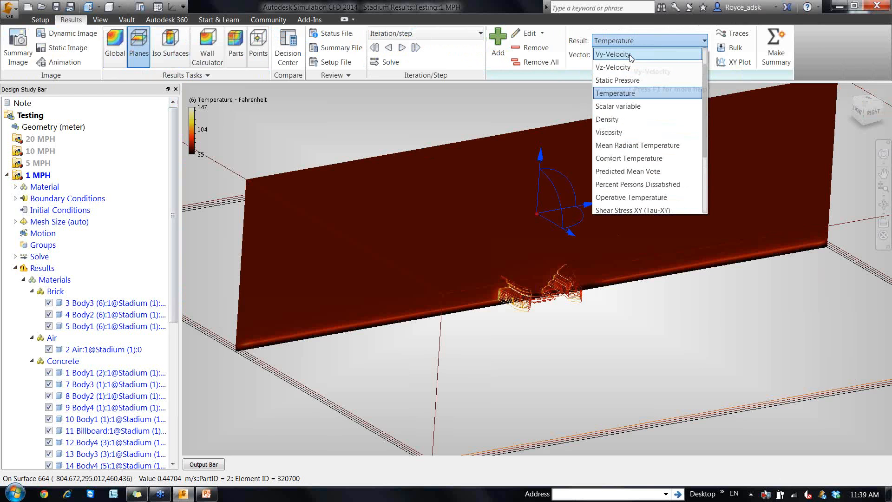
scroll(631, 56, up, 1)
click(630, 56)
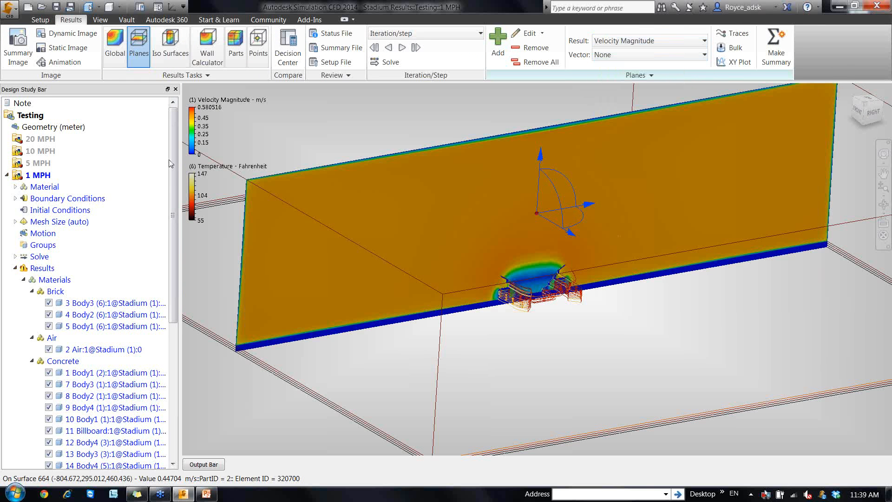
Open the list of planes, place it over the Design Study Bar, and toggle Plane 1's visibility off and back on.
click(158, 6)
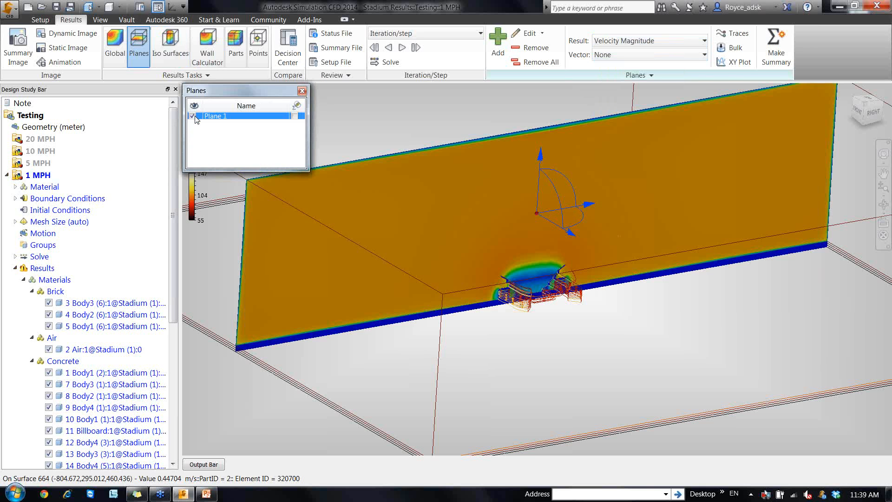
click(191, 116)
drag(194, 89, 38, 120)
click(36, 148)
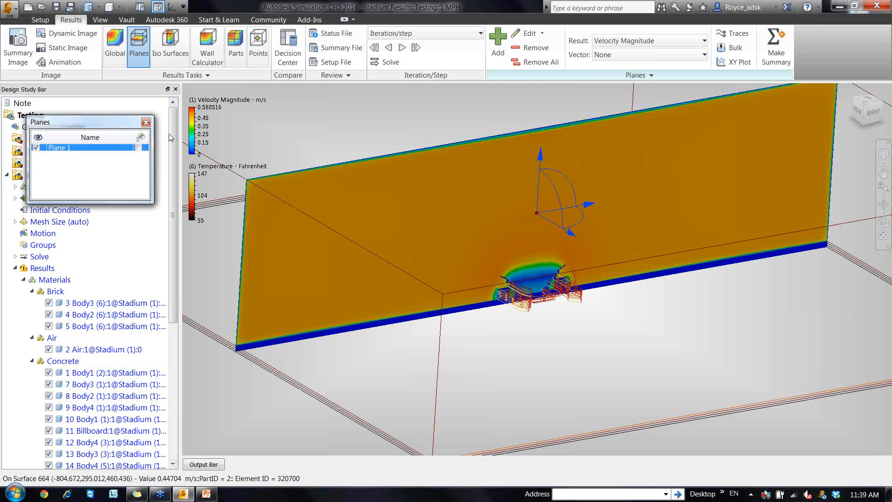
Replace the existing results plane with a new plane showing Velocity Magnitude.
click(535, 48)
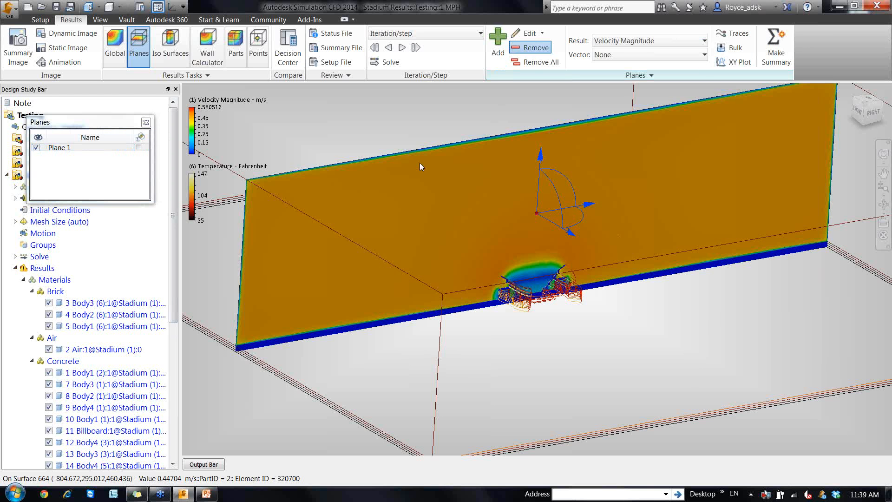
click(498, 44)
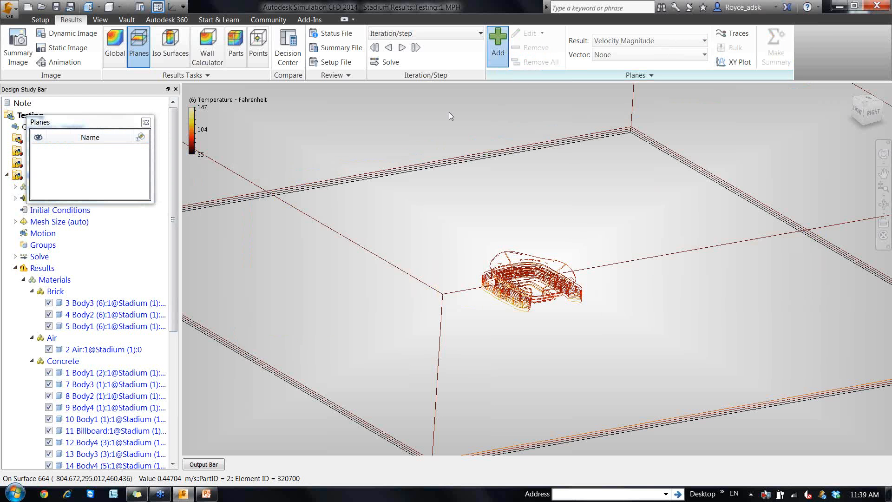
click(611, 41)
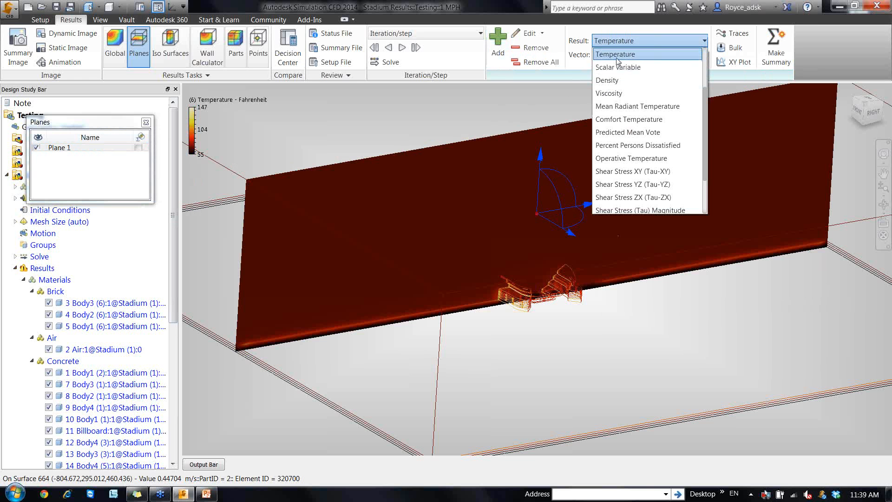
scroll(615, 58, up, 2)
click(617, 54)
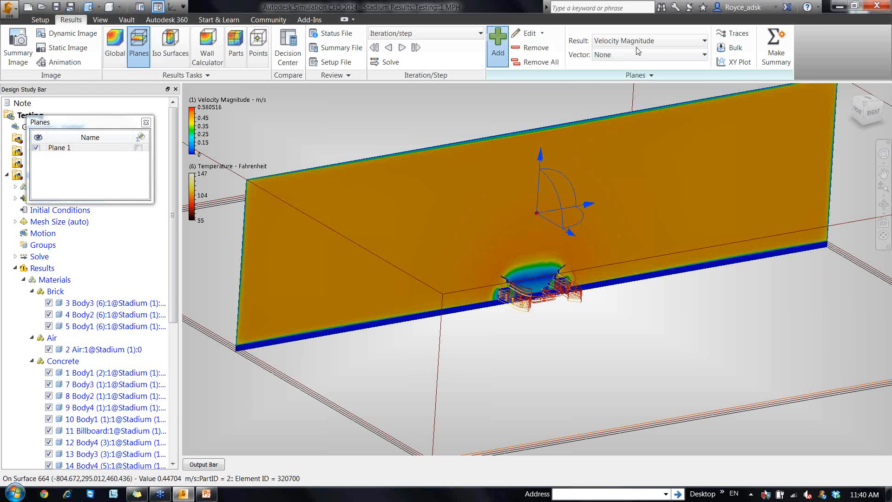
Add two more results planes, one showing Comfort Temperature and one showing Shear Stress ZX (Tau-ZX).
click(498, 46)
click(637, 41)
click(636, 82)
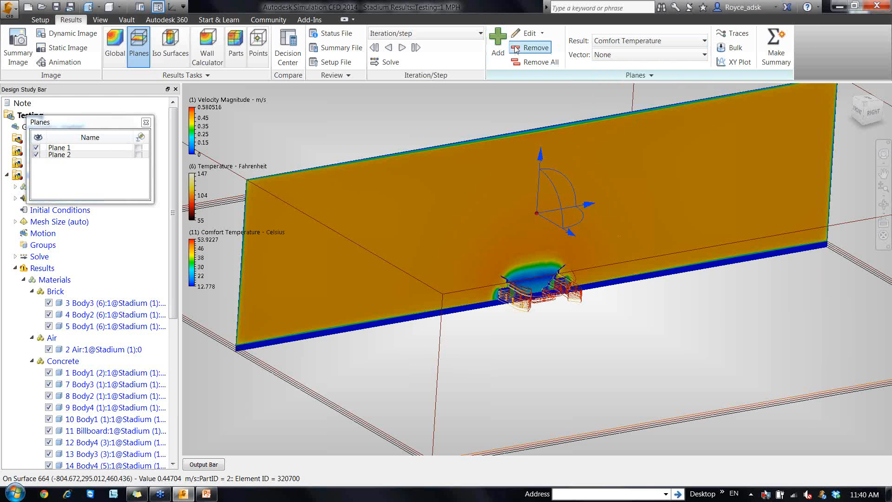
click(499, 47)
click(603, 41)
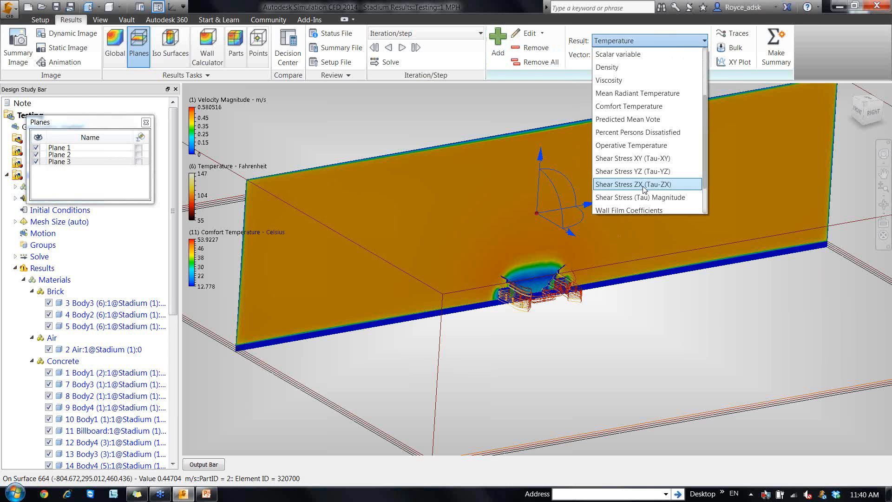
click(644, 189)
Add a fourth results plane and set its displayed result to Solar Heat Flux.
click(499, 47)
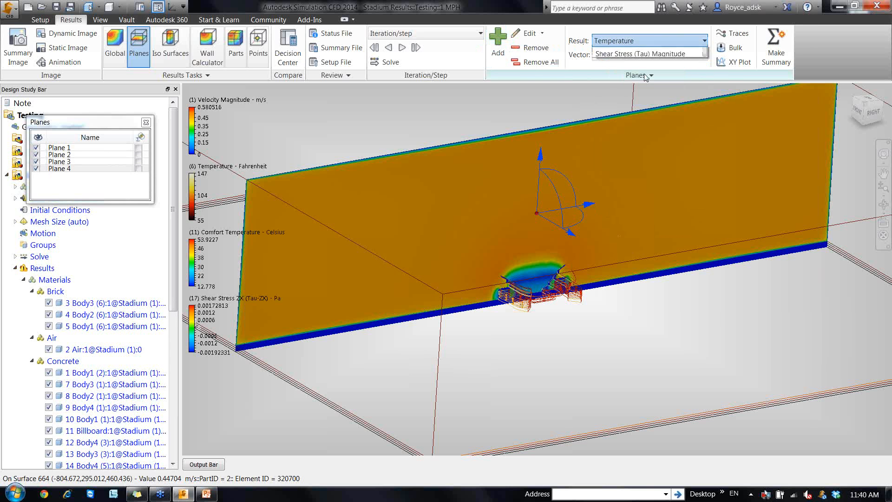
click(637, 41)
click(622, 207)
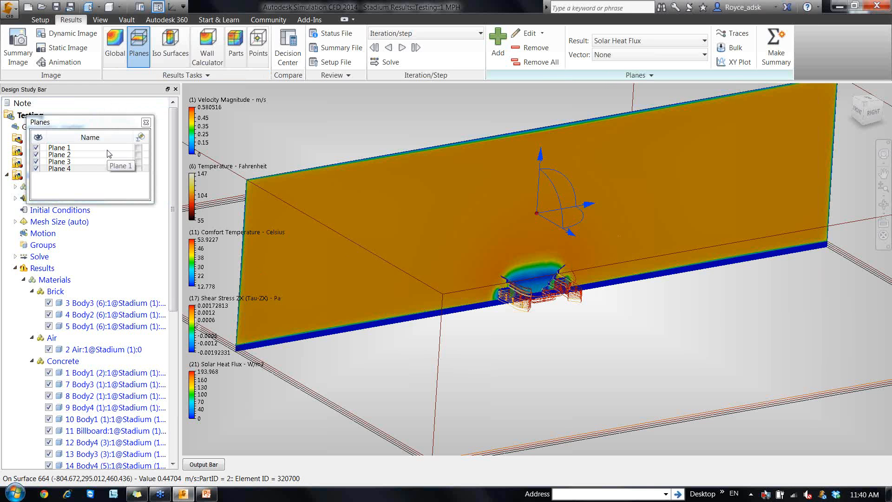
Remove all results planes and switch the model's display style to Shaded.
click(530, 62)
click(111, 7)
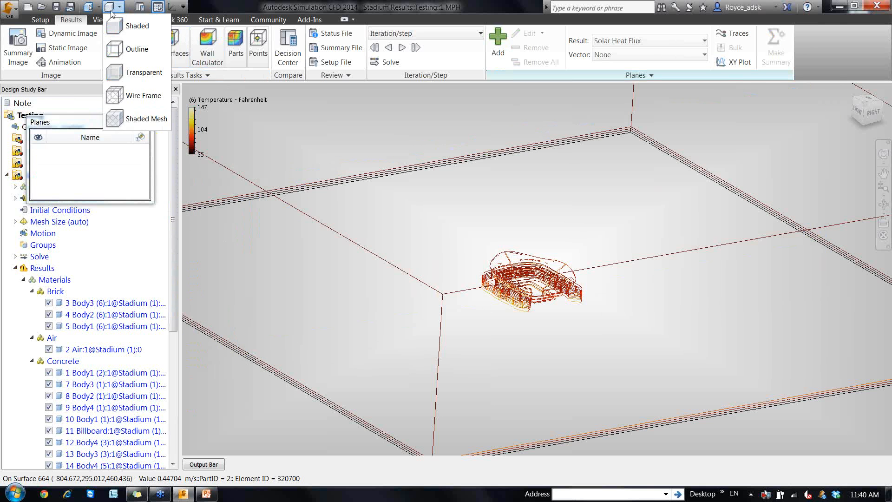
click(135, 26)
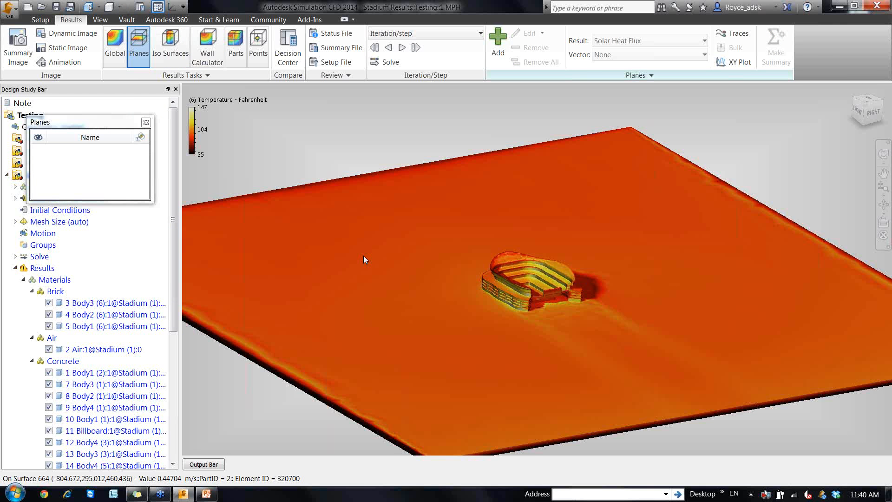
Close the list of planes and examine the temperature on the stadium and surrounding ground from several angles.
scroll(601, 311, up, 3)
scroll(526, 289, up, 3)
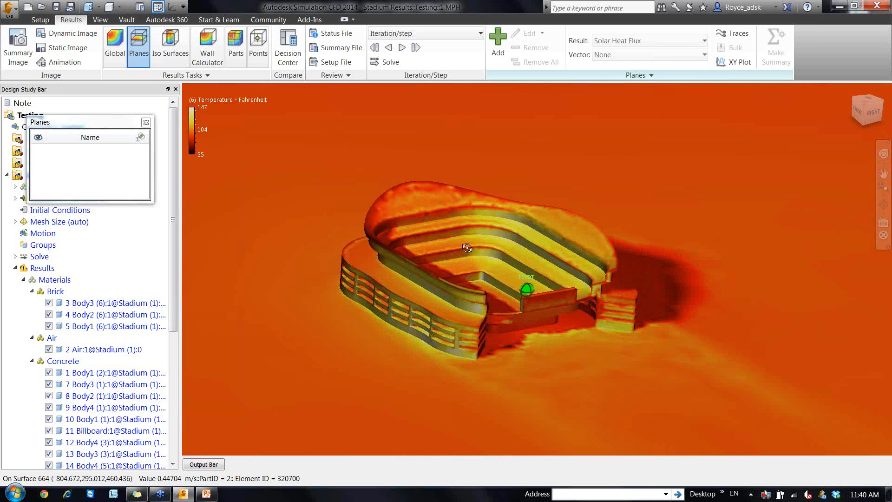
shift+middle_drag(467, 248, 465, 253)
click(146, 122)
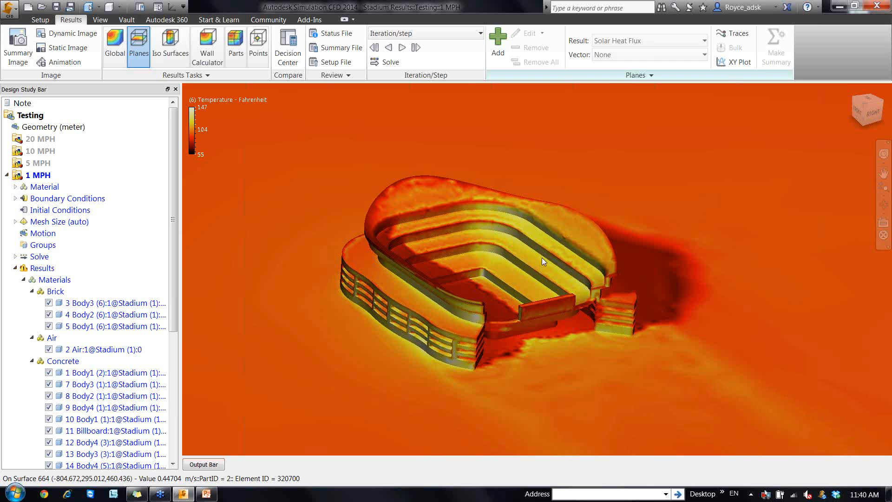
scroll(542, 263, down, 3)
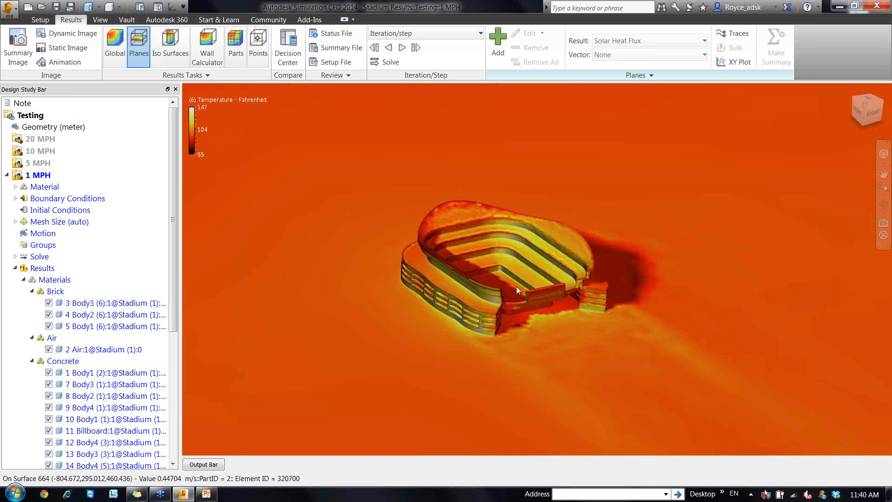
shift+middle_drag(517, 290, 570, 297)
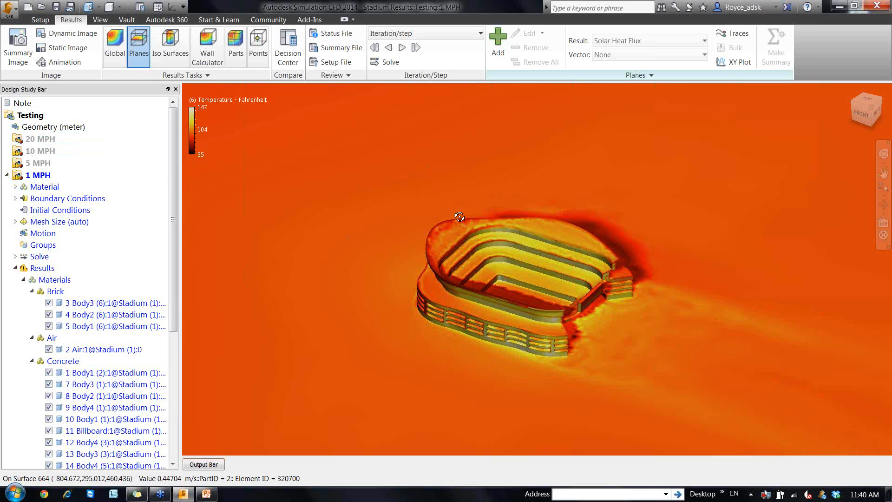
shift+middle_drag(460, 217, 369, 241)
scroll(372, 213, up, 1)
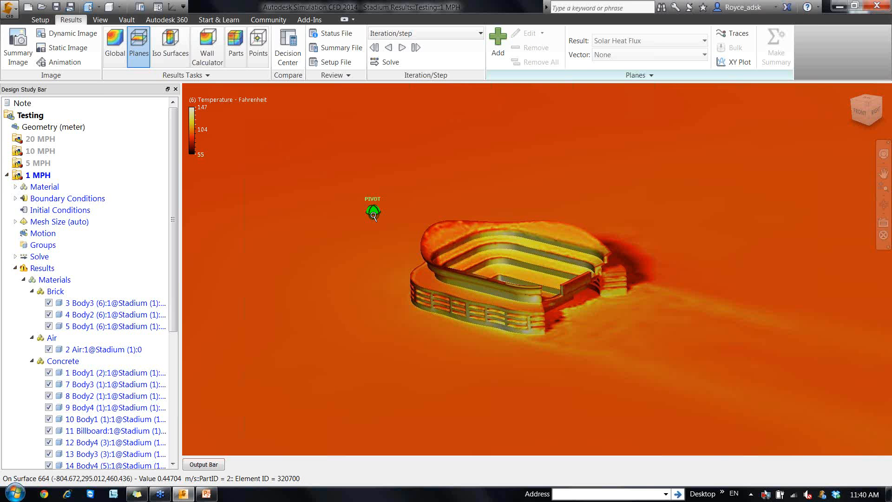
scroll(372, 214, down, 5)
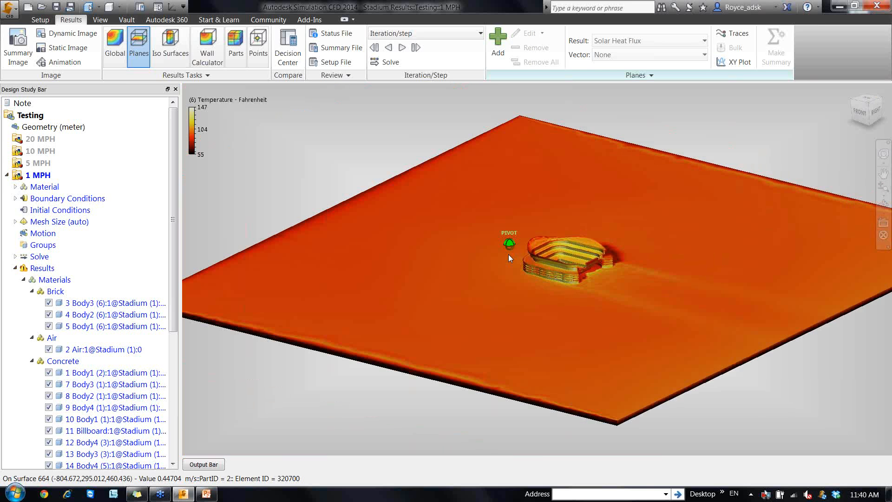
scroll(509, 254, down, 1)
Open the results filter, enable filtering with a minimum of 100, and show the background model in Transparent draw style.
right_click(345, 164)
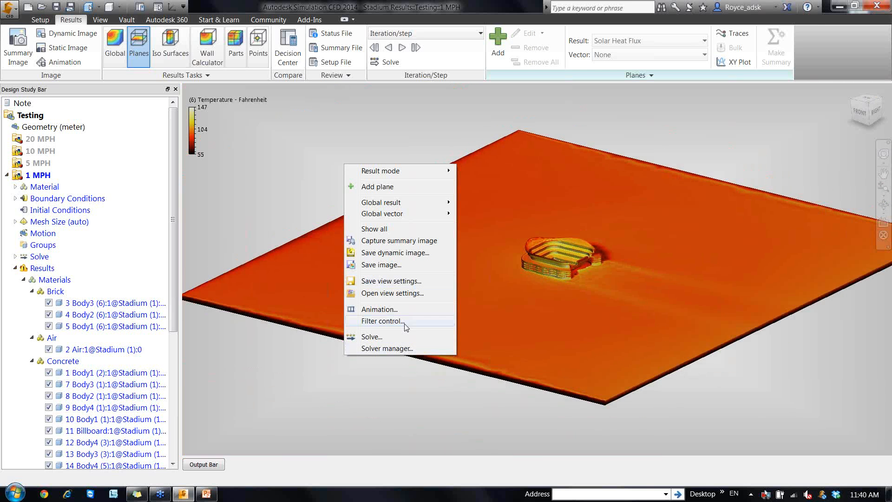
click(196, 78)
click(182, 77)
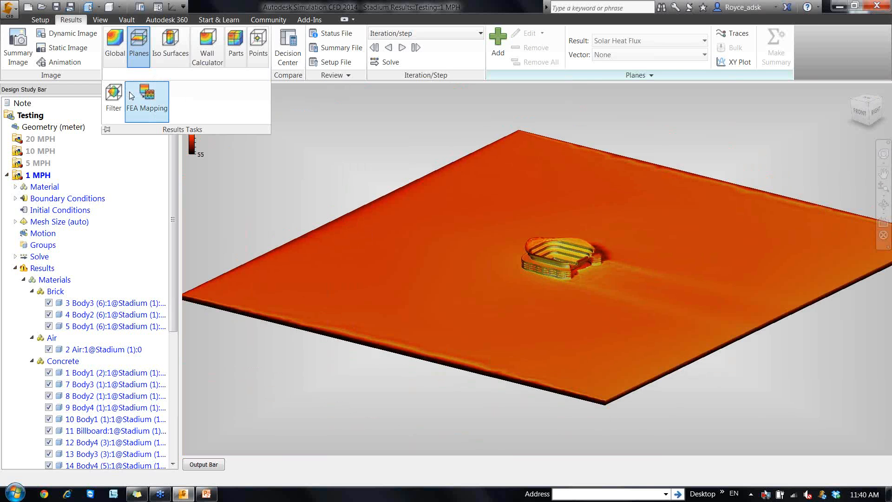
click(114, 111)
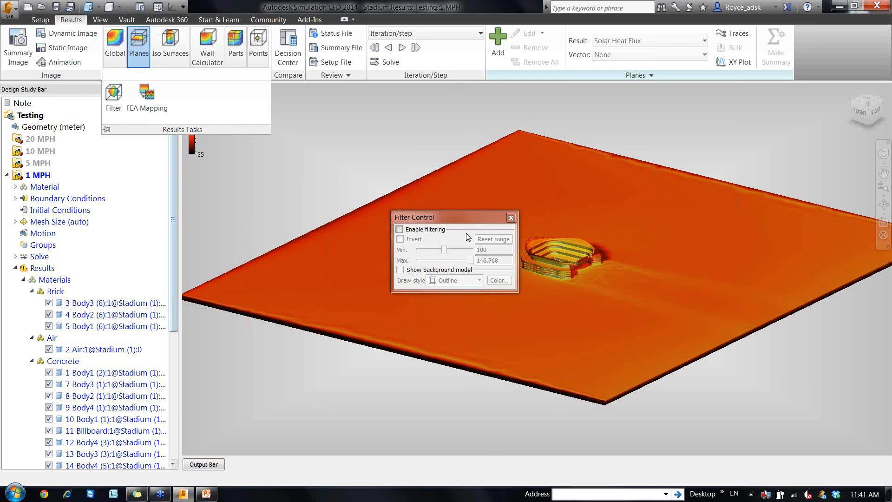
drag(432, 215, 217, 132)
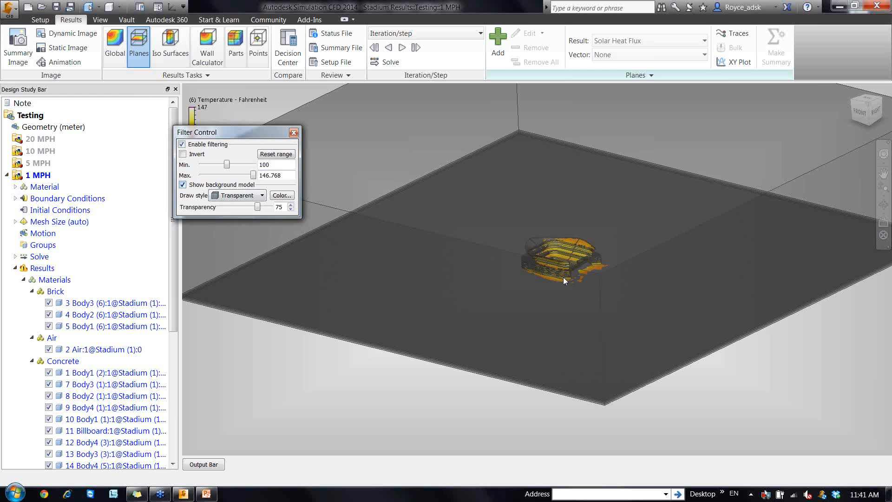
Examine the stadium's seating tiers and outer walls for filtered surfaces of 100 °F and above.
scroll(545, 301, up, 1)
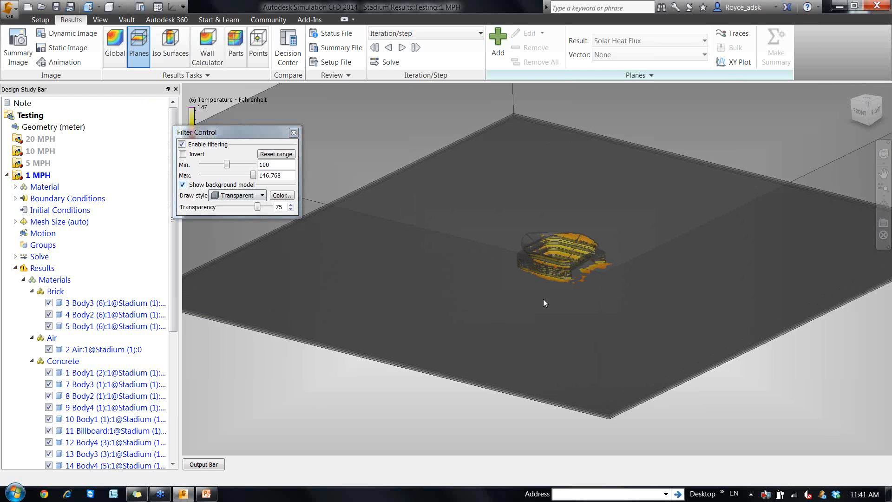
scroll(544, 302, up, 1)
scroll(578, 244, up, 2)
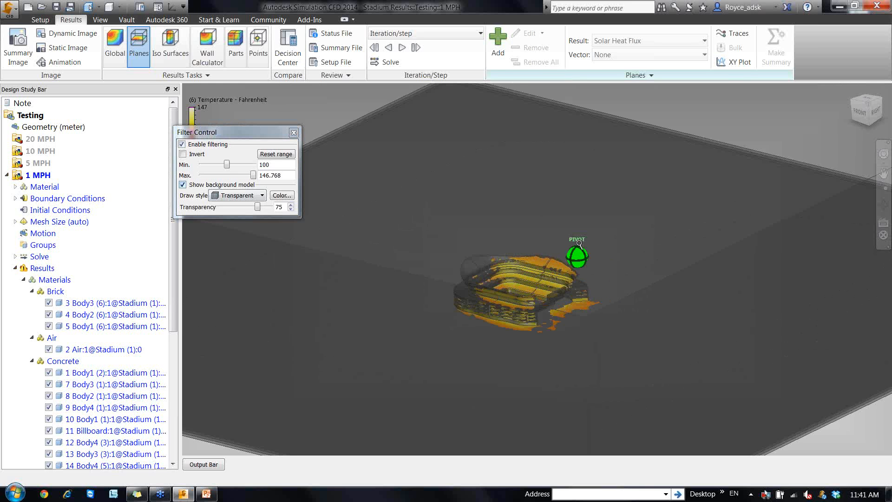
scroll(579, 243, up, 3)
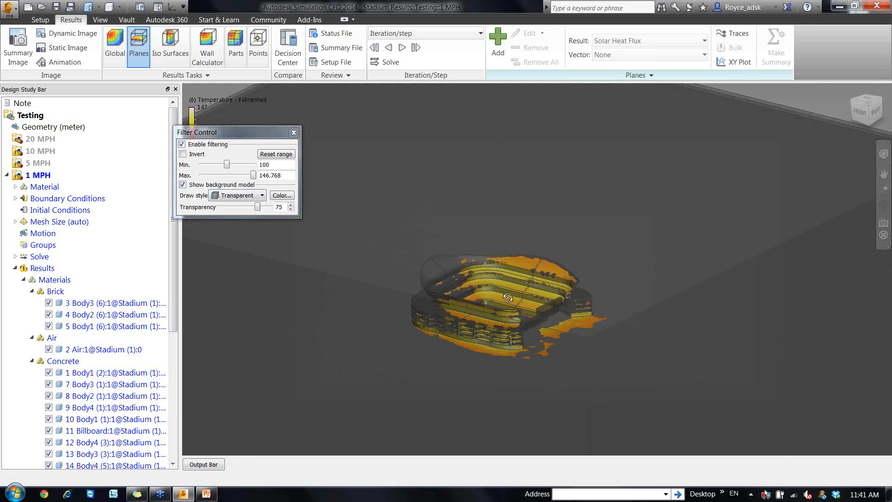
mouse_move(507, 297)
shift+middle_down()
mouse_move(508, 288)
mouse_move(503, 314)
shift+middle_up()
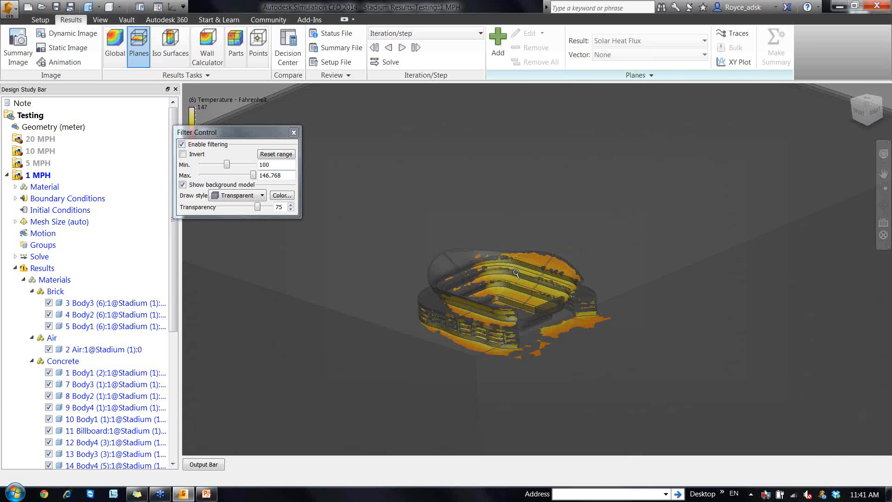
scroll(516, 274, up, 5)
scroll(515, 273, up, 2)
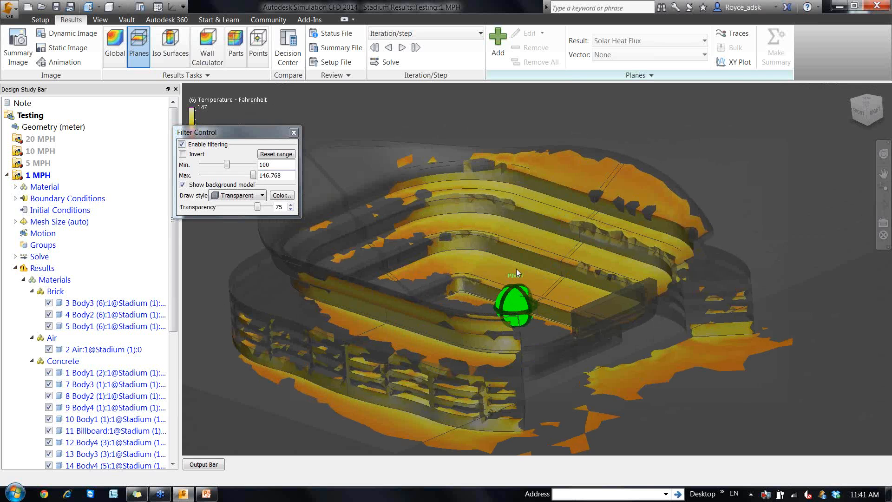
scroll(511, 262, down, 5)
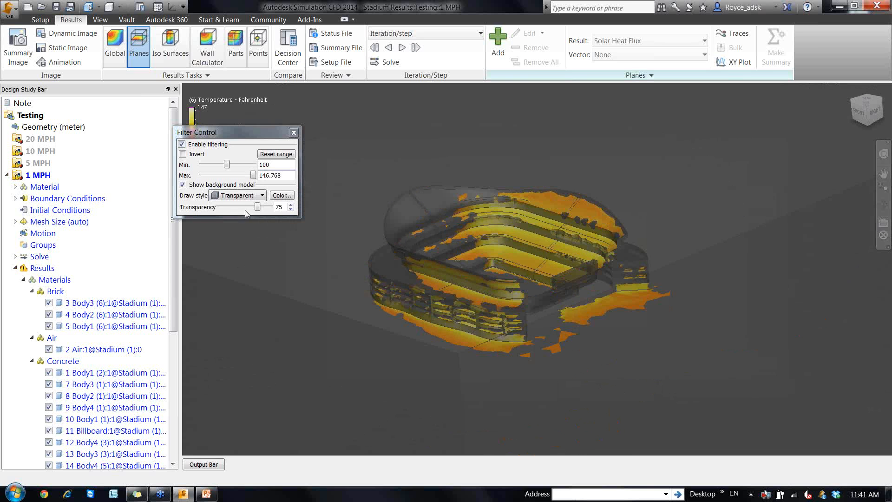
Accept black as the background model's color and set its transparency to 95.
click(277, 197)
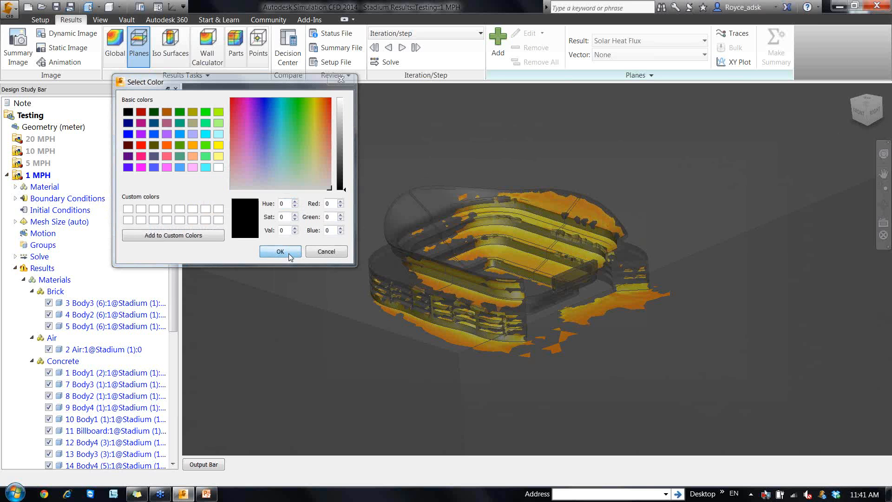
click(280, 251)
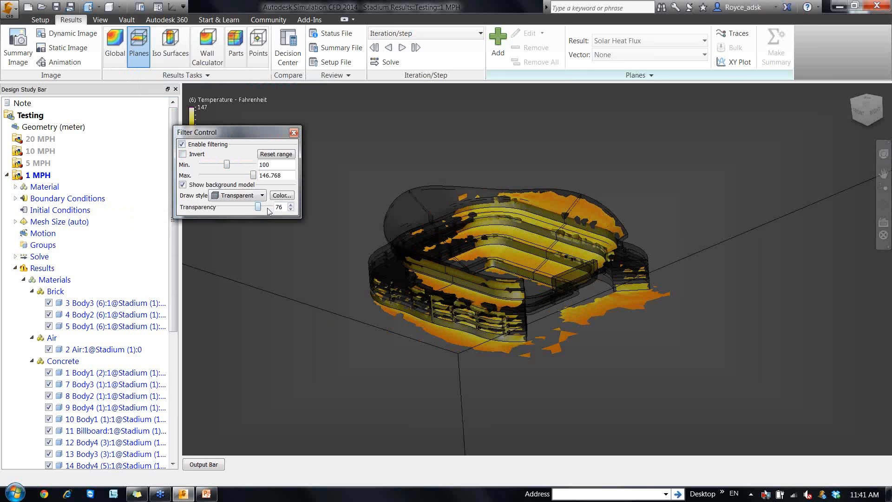
double_click(279, 207)
text(3)
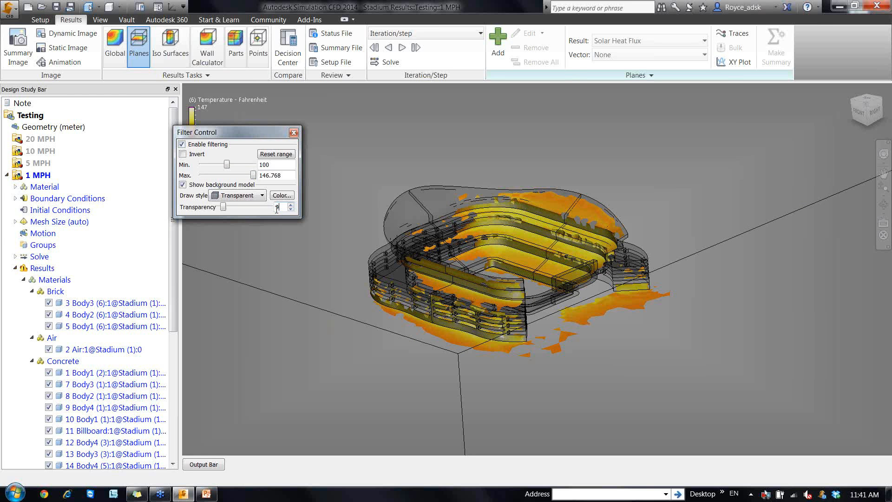
text(5)
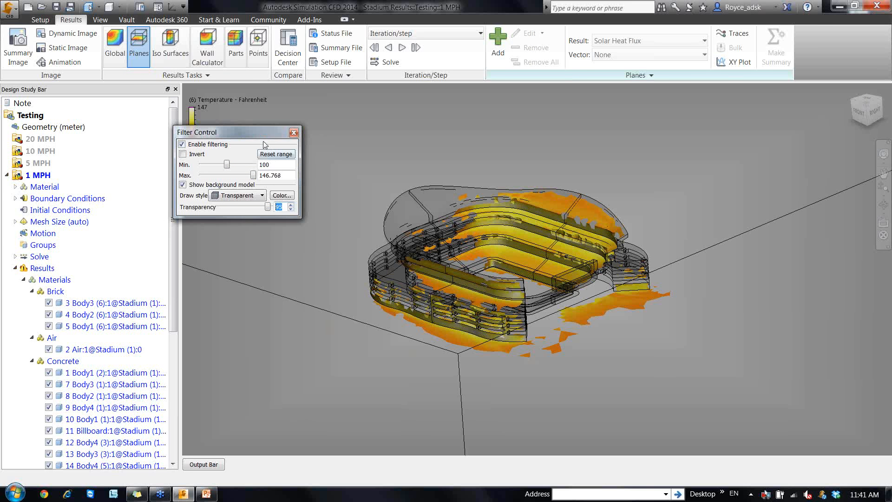
Move the Filter Control dialog to uncover the legend, examine the filtered stadium up close, and clear the dialog from the Design Study Bar.
drag(262, 138, 126, 137)
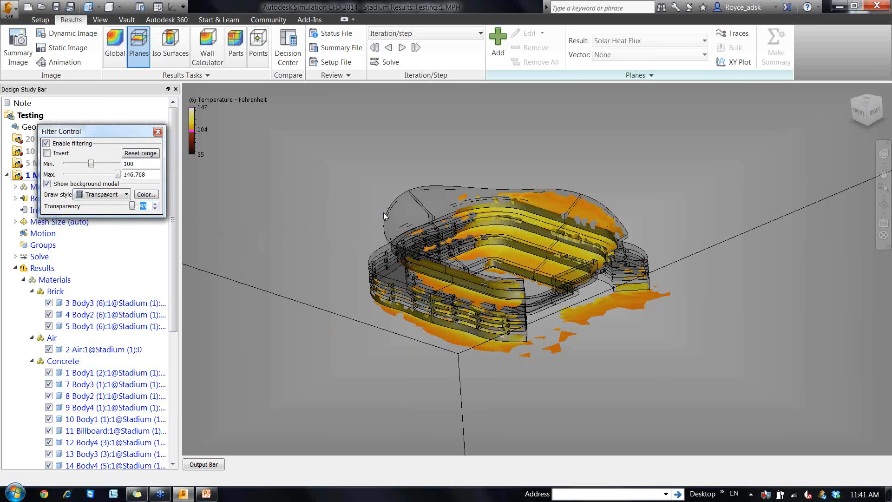
middle_drag(536, 286, 537, 277)
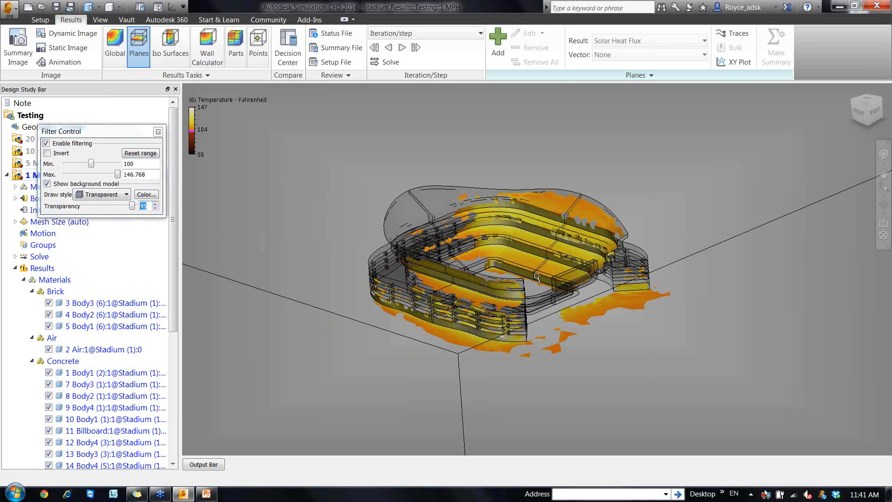
scroll(537, 277, up, 3)
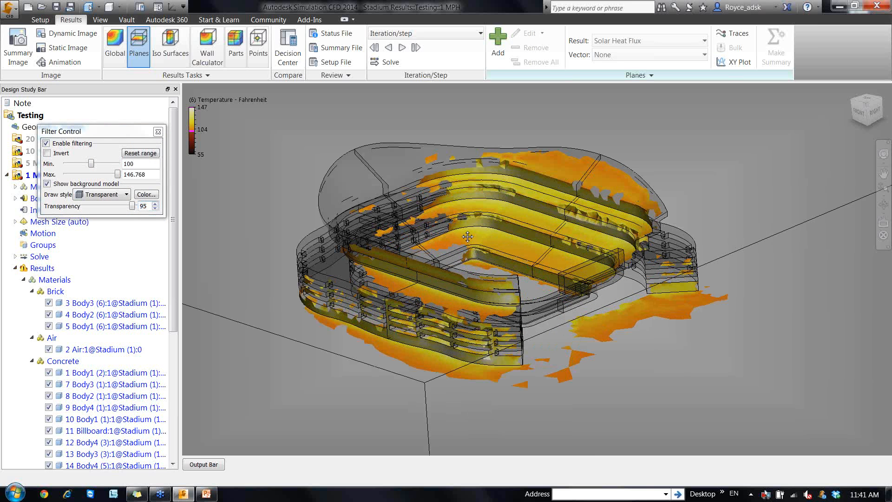
middle_drag(468, 237, 471, 239)
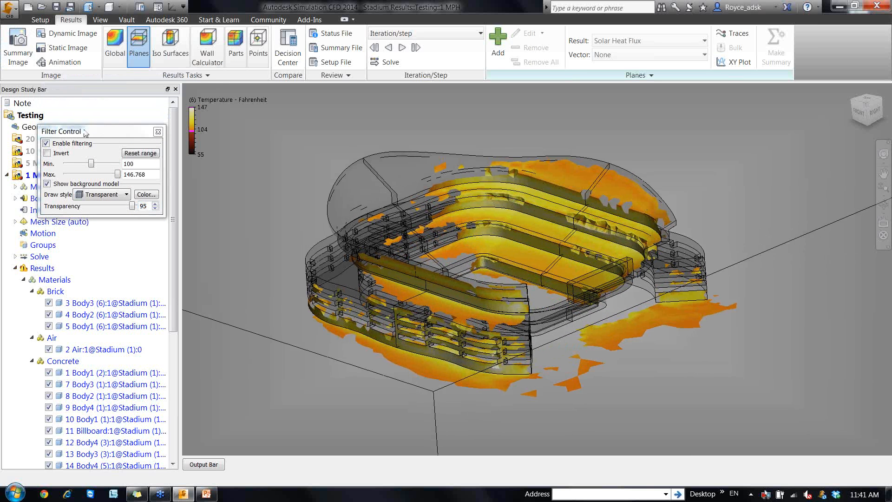
drag(89, 132, 218, 123)
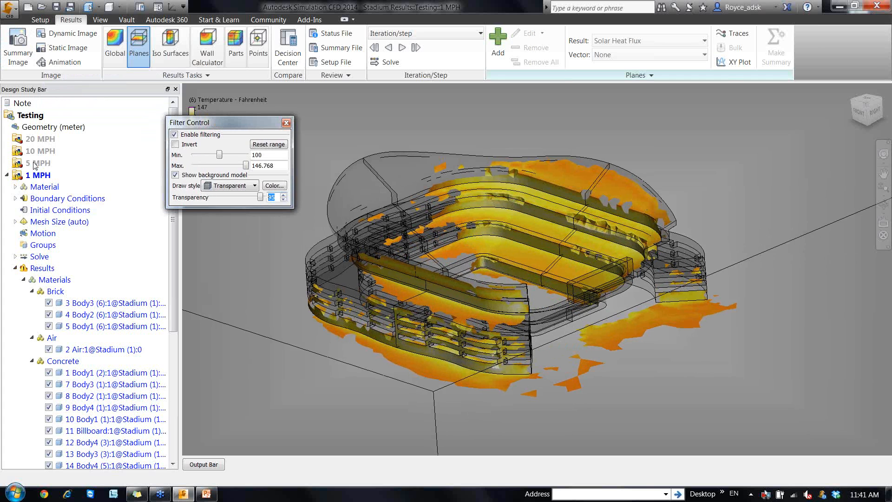
Turn off the temperature filtering, close the Filter Control dialog, and bring up the Decision Center.
click(175, 135)
click(286, 123)
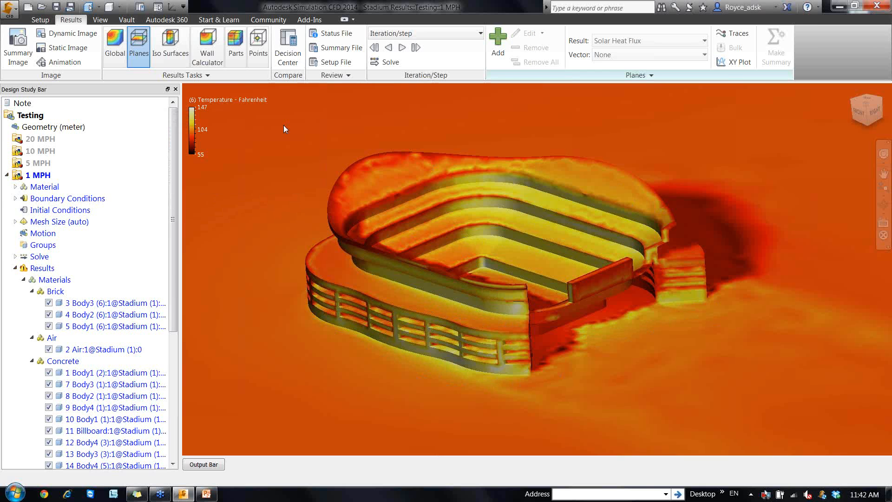
click(288, 46)
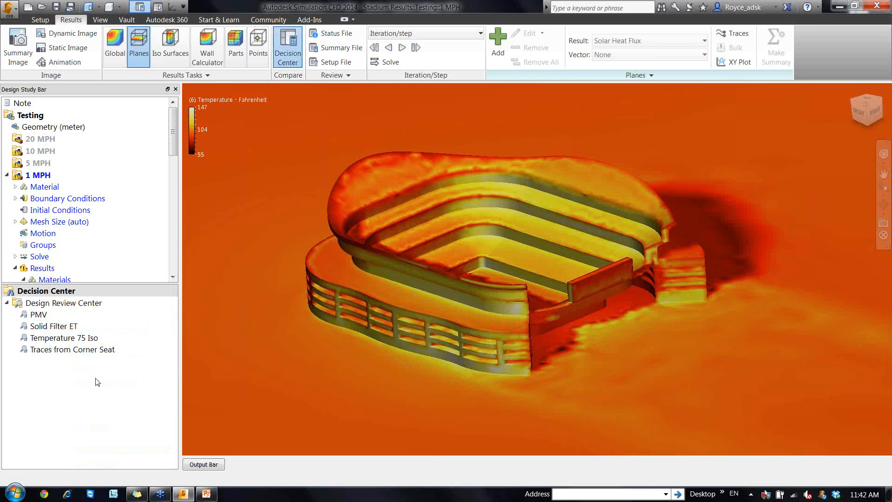
Open the Solid Filter ET comparison in the Design Review Center and frame the filtered stadium surfaces.
double_click(45, 318)
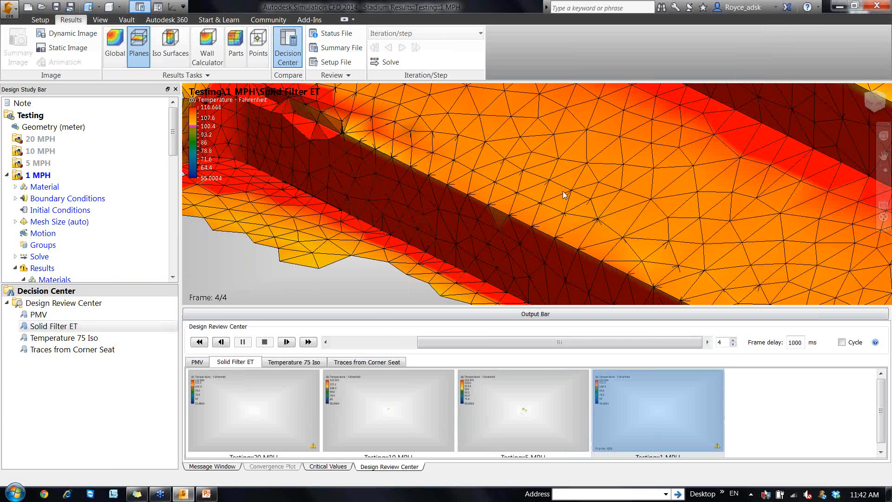
scroll(457, 235, down, 3)
scroll(457, 235, down, 10)
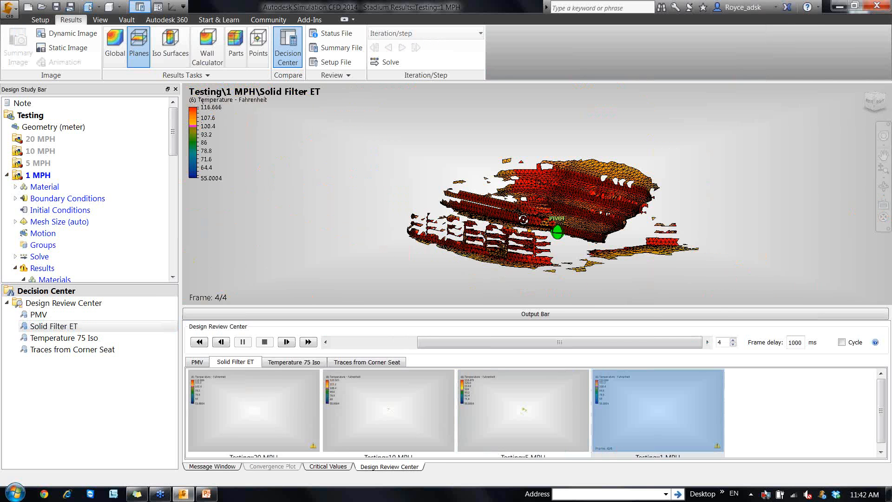
shift+middle_drag(465, 204, 478, 253)
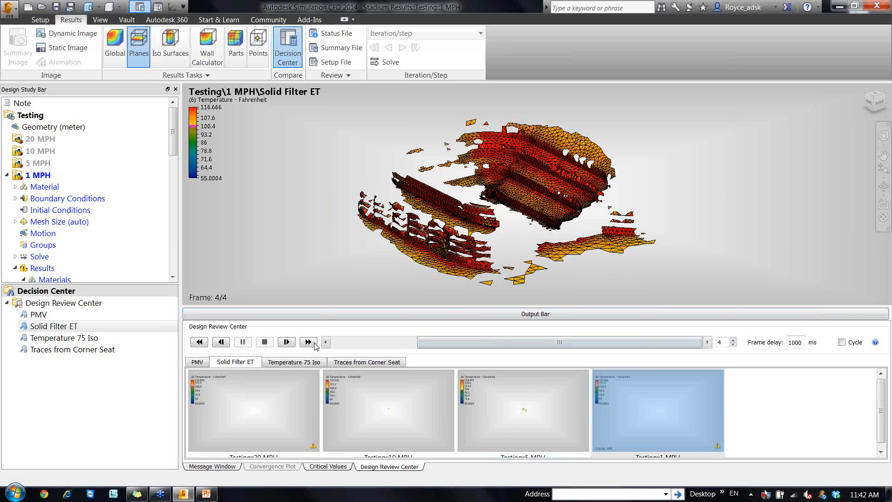
Set the frame delay to 2500 ms and play the Solid Filter ET animation across the wind scenarios before stopping it.
double_click(795, 342)
text(2500)
click(308, 343)
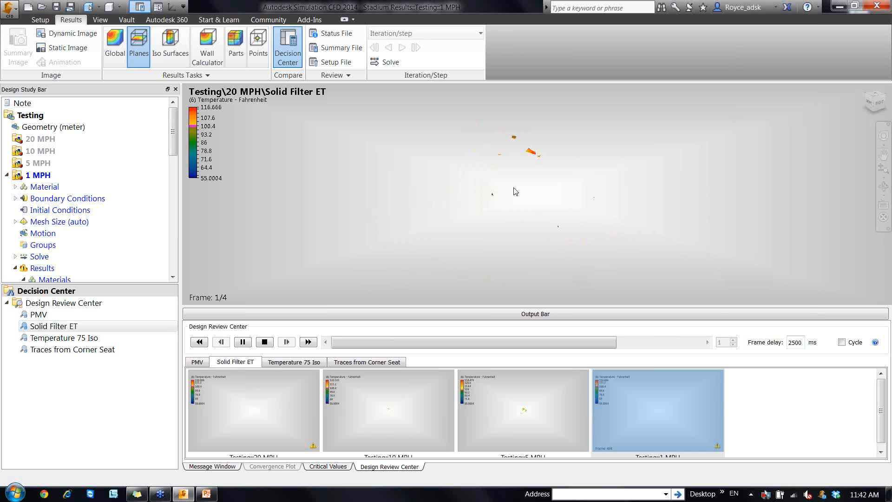
click(265, 341)
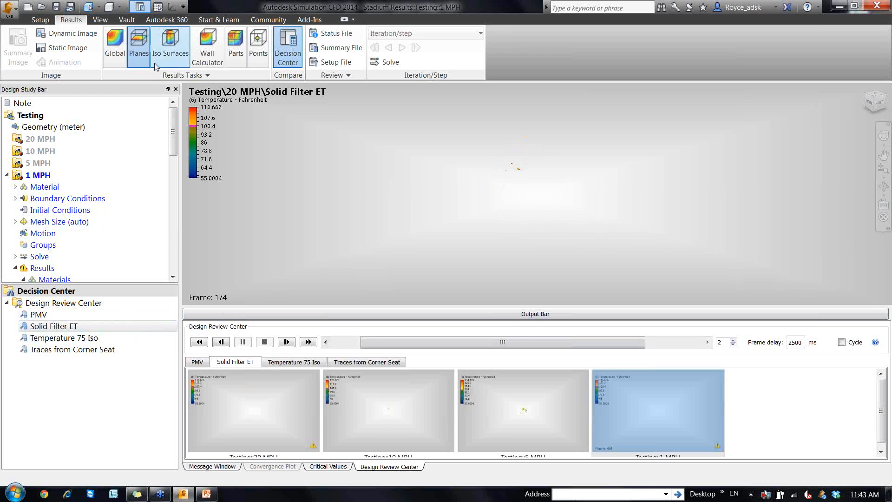
Open the Temperature 75 Iso comparison and display its 10 MPH, 5 MPH and 1 MPH results around the stadium.
click(79, 337)
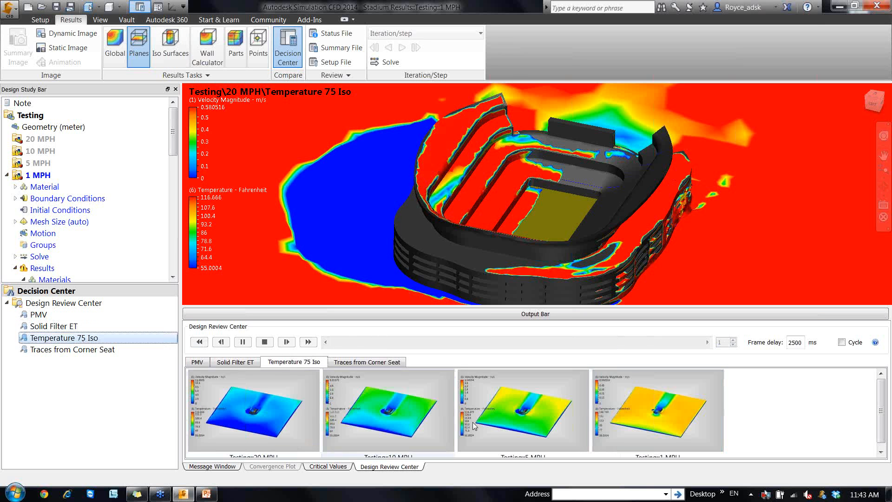
mouse_move(523, 260)
shift+middle_down()
mouse_move(531, 239)
mouse_move(469, 243)
shift+middle_up()
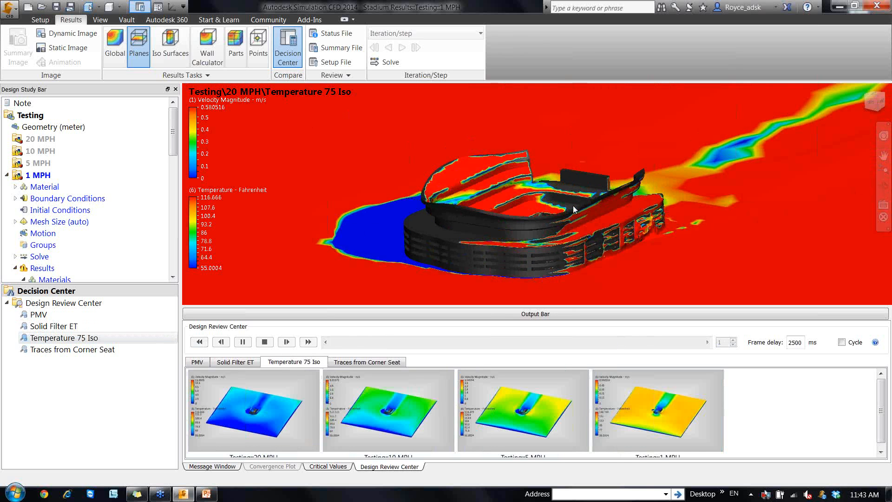
shift+middle_drag(557, 210, 557, 216)
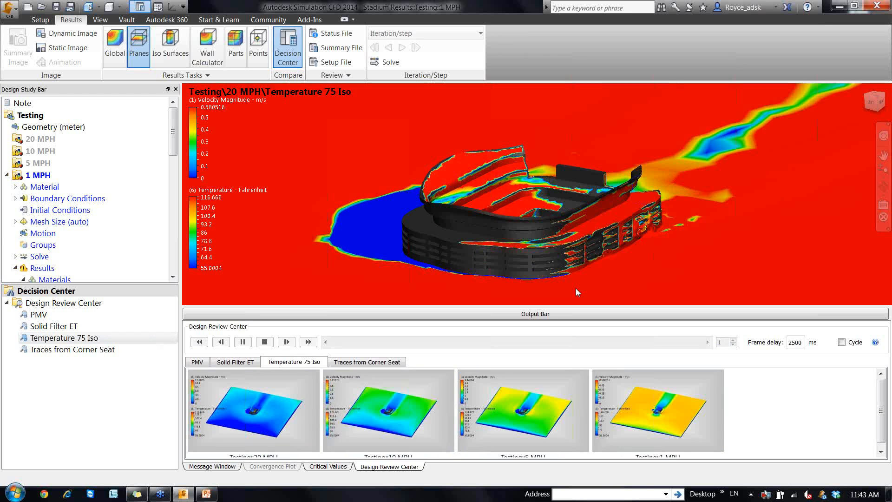
click(404, 407)
click(509, 377)
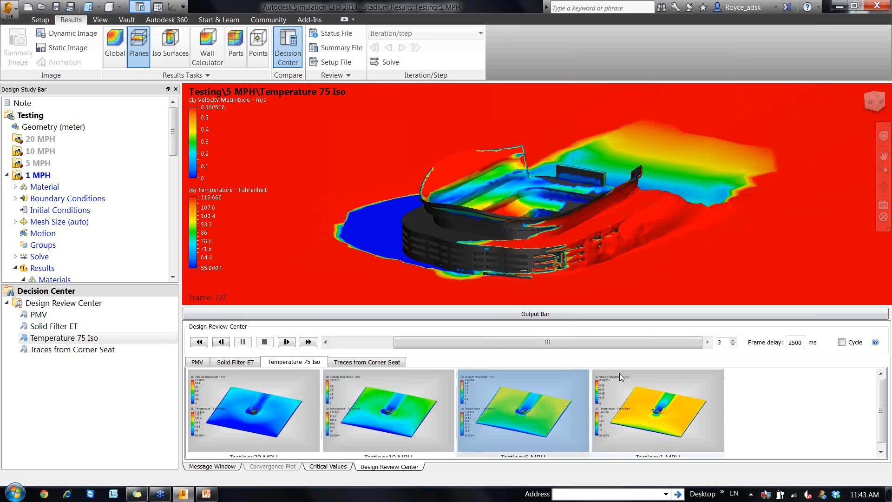
click(620, 372)
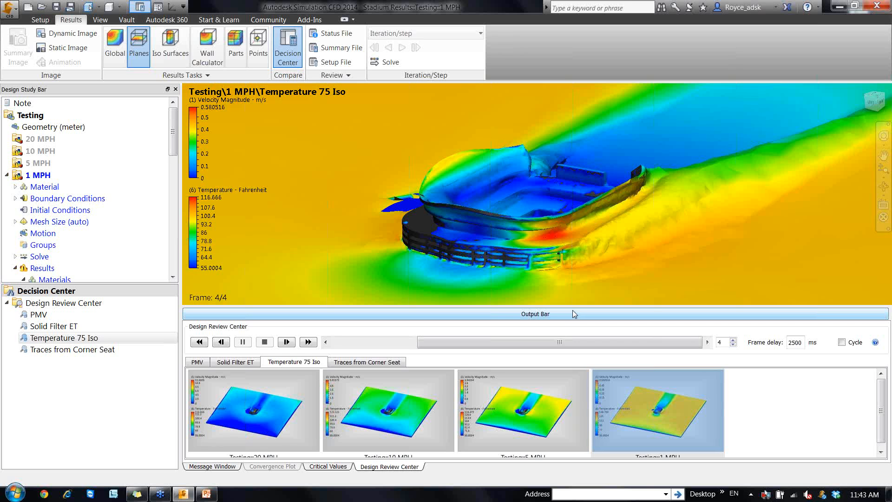
Enlarge the graphics area slightly and scrub the Temperature 75 Iso frames from 1 MPH back to 20 MPH.
drag(573, 306, 588, 322)
mouse_move(641, 255)
shift+middle_down()
mouse_move(696, 251)
mouse_move(610, 216)
mouse_move(625, 220)
shift+middle_up()
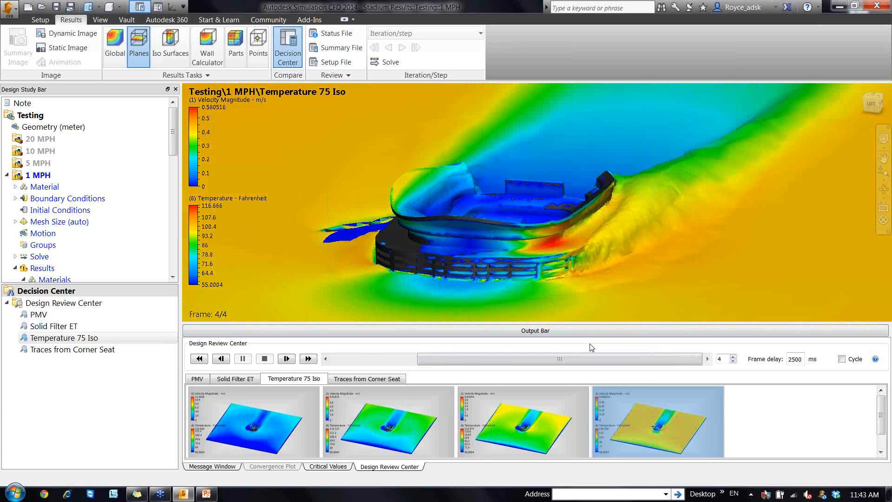
drag(584, 358, 573, 363)
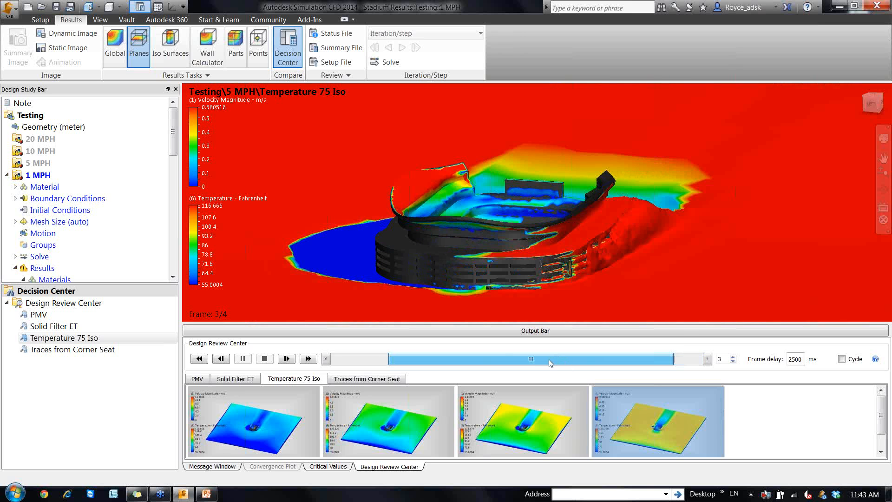
drag(550, 363, 544, 363)
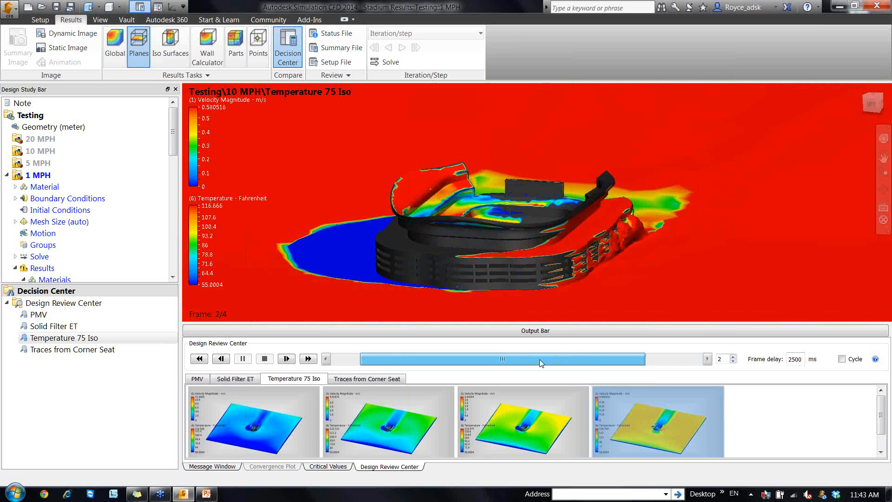
drag(532, 361, 512, 361)
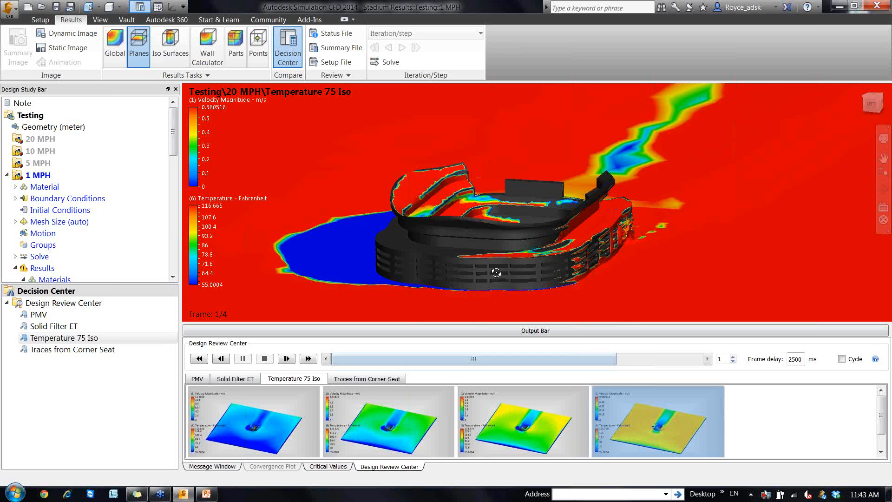
shift+middle_drag(496, 273, 497, 280)
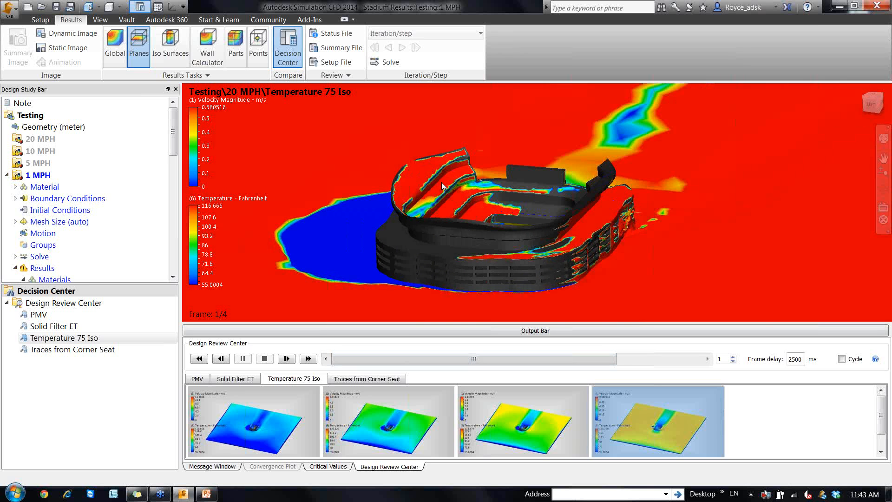
Set the velocity magnitude legend's maximum to 4.05017 m/s and scrub the frames forward to 1 MPH.
right_click(192, 153)
click(206, 158)
drag(235, 201, 246, 204)
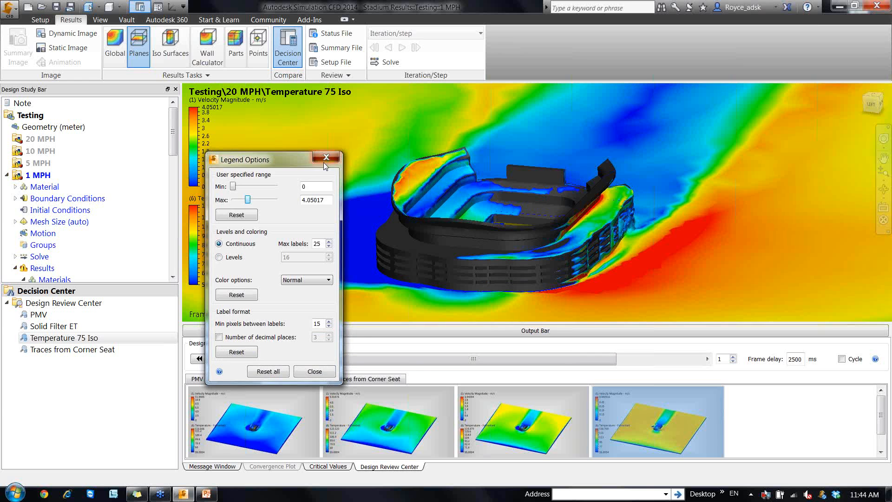
click(314, 371)
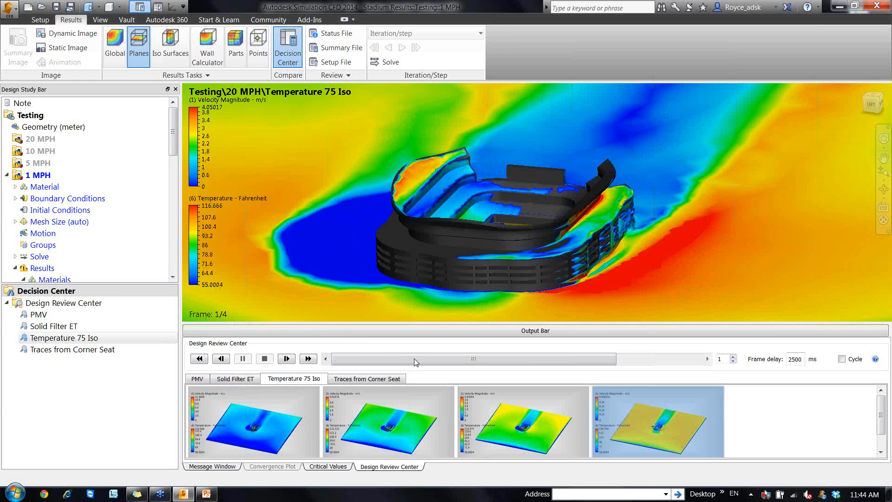
drag(414, 358, 449, 362)
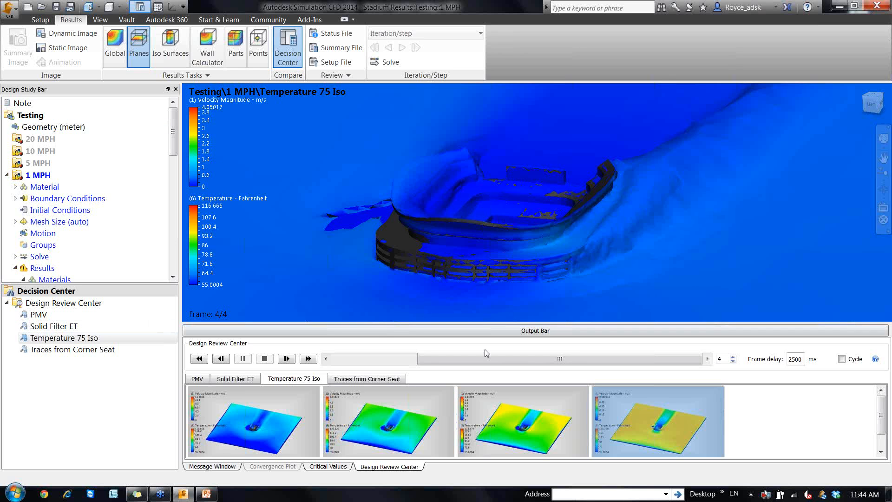
Return to the 1 MPH results, apply the view settings file 1 - Beginning.xvs, and collapse the Output Bar.
click(43, 269)
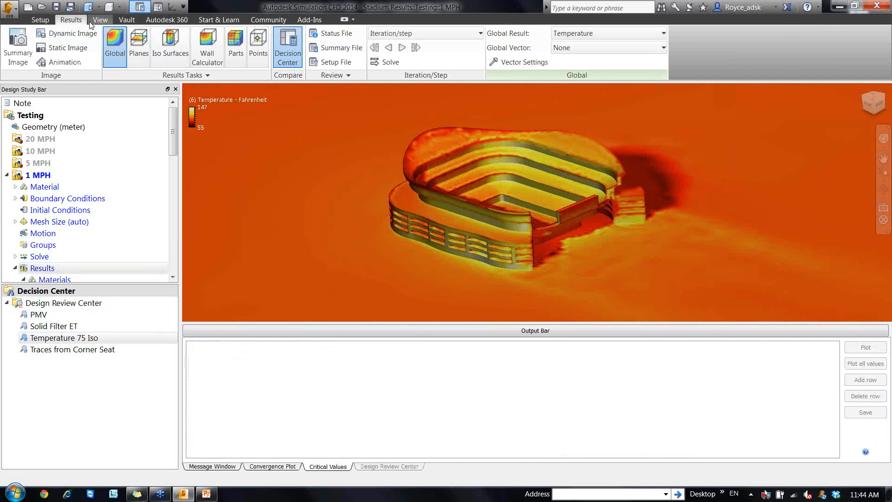
click(98, 20)
click(35, 48)
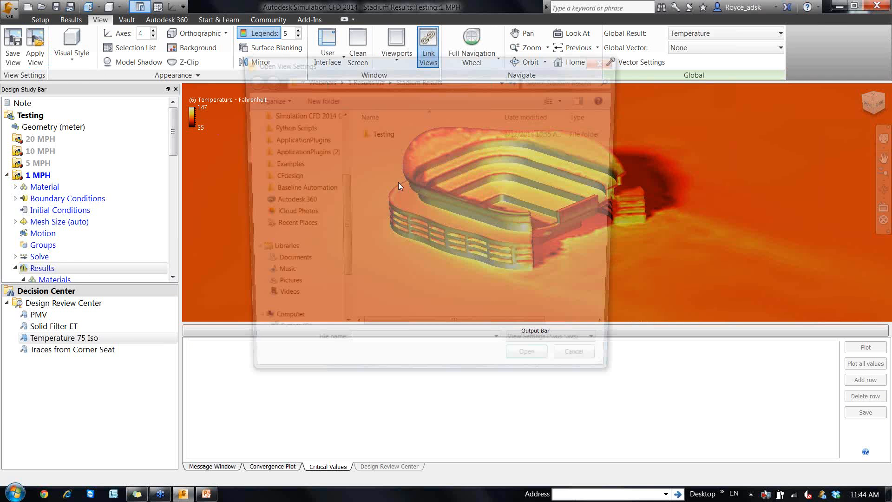
click(362, 78)
double_click(395, 144)
click(383, 133)
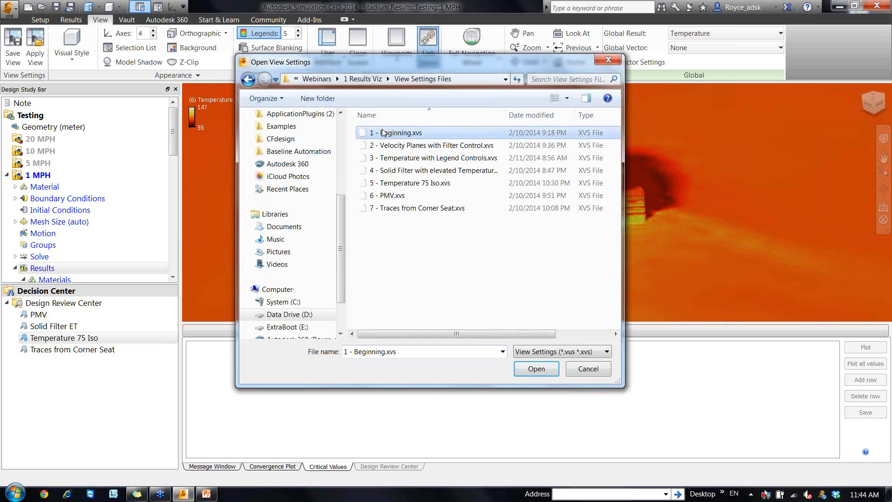
double_click(383, 133)
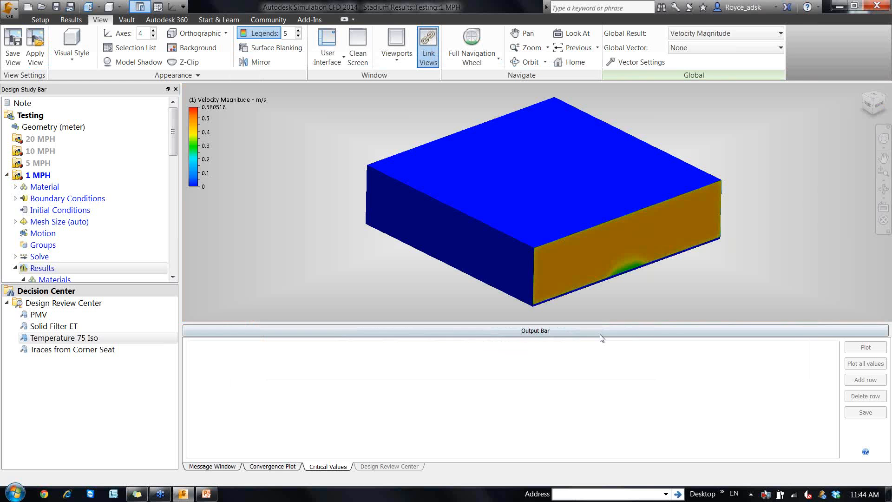
click(601, 333)
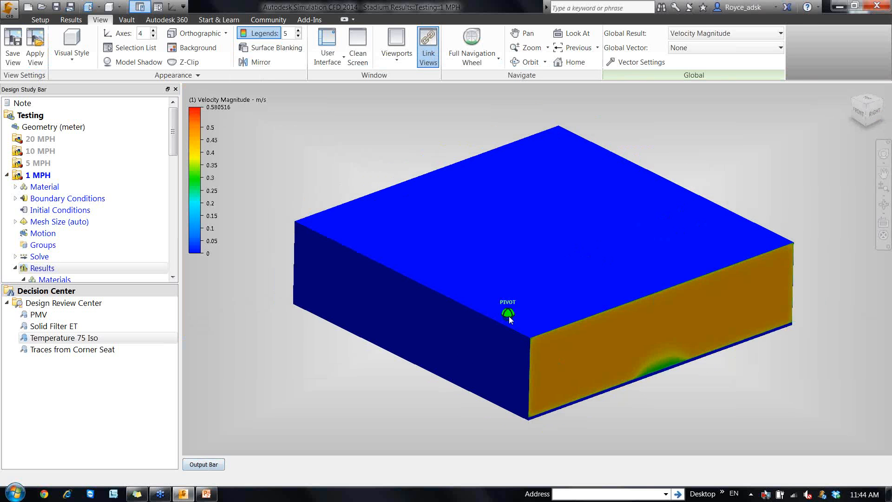
Hide the surrounding air volume and examine the stadium's seating bowl and outer walls up close.
shift+middle_drag(509, 316, 500, 294)
ctrl+middle_click(525, 337)
shift+middle_drag(525, 337, 527, 342)
scroll(530, 327, up, 8)
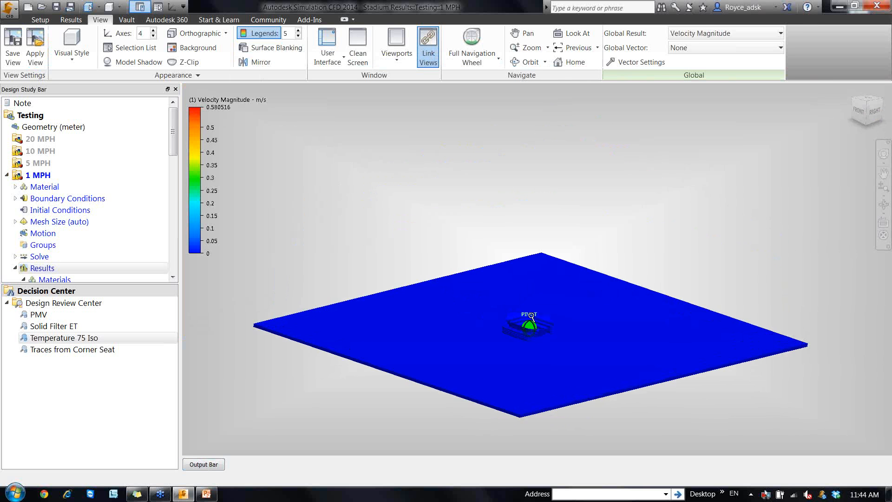
scroll(534, 294, up, 3)
shift+middle_drag(534, 294, 499, 265)
scroll(500, 261, up, 5)
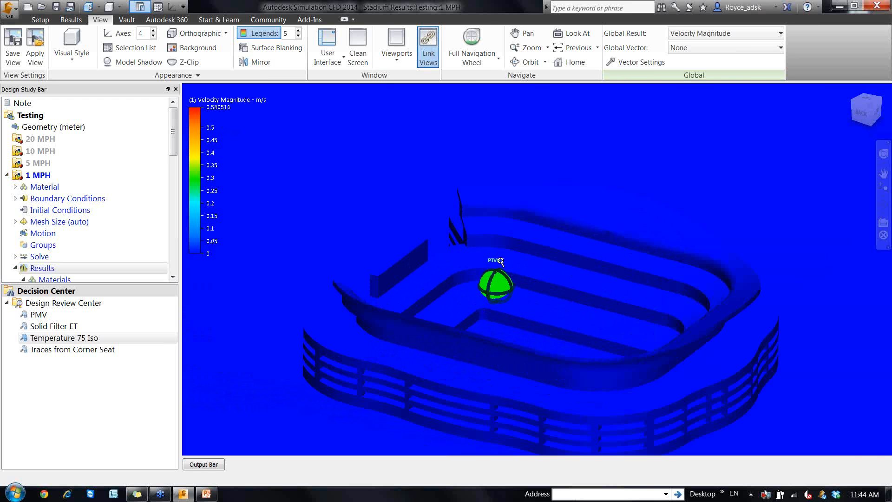
scroll(500, 261, up, 5)
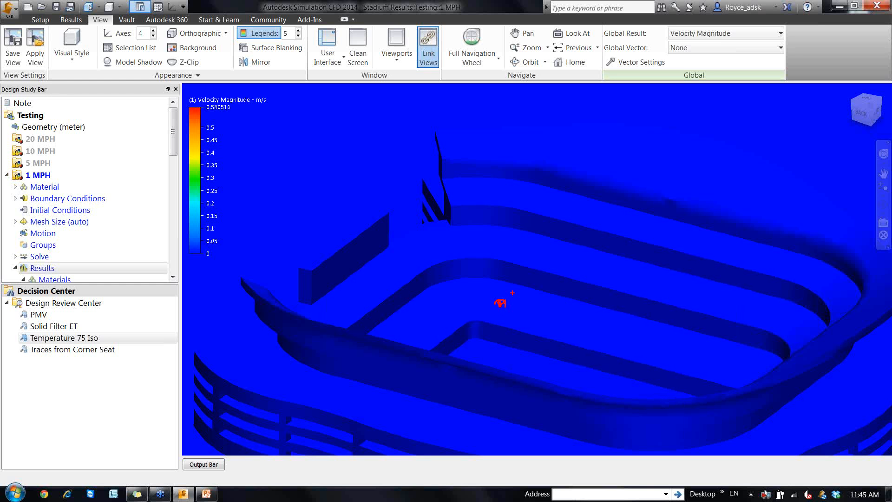
scroll(498, 278, up, 5)
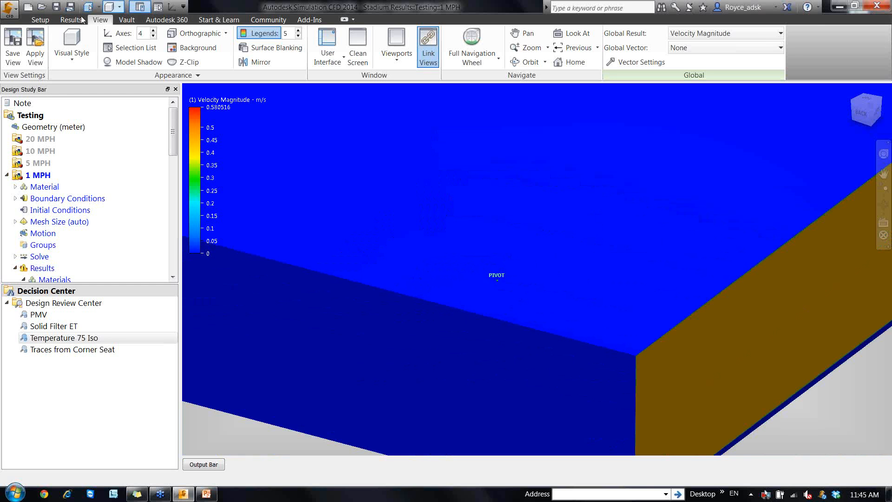
Add a vertical velocity magnitude results plane, shift it across the stadium, and examine the cut through the seating tiers.
click(71, 20)
click(138, 55)
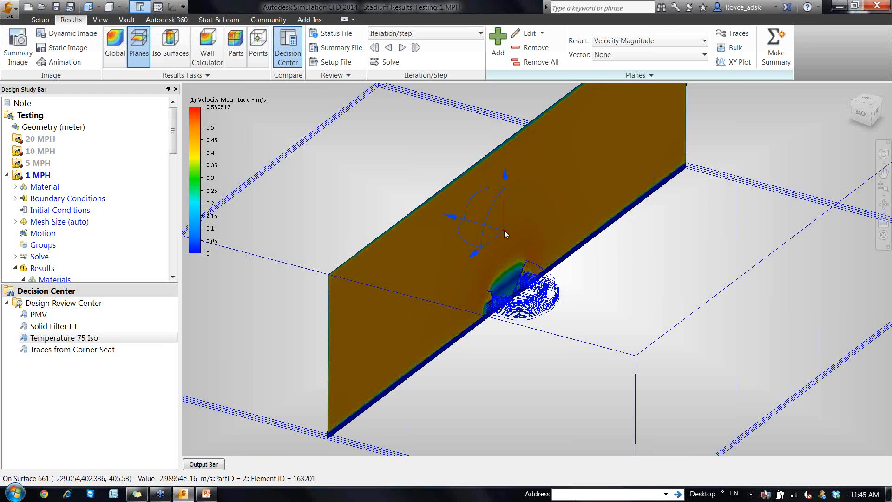
drag(505, 233, 486, 220)
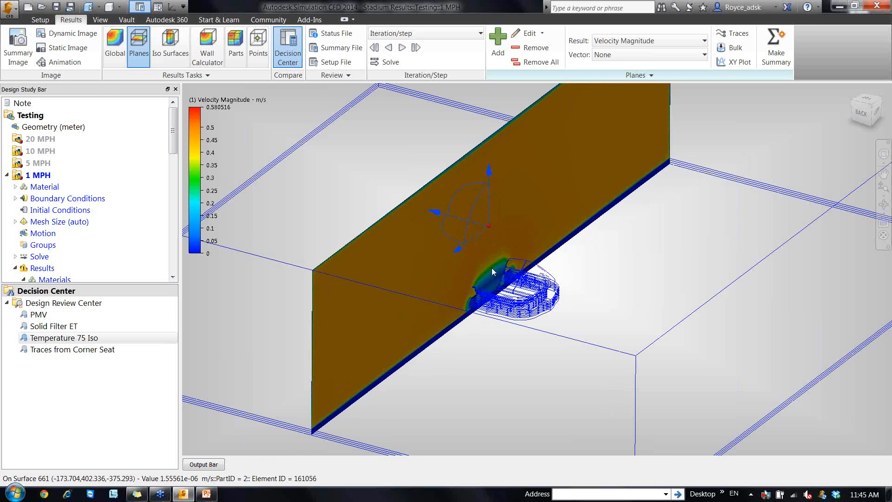
scroll(492, 262, up, 2)
middle_drag(492, 257, 456, 265)
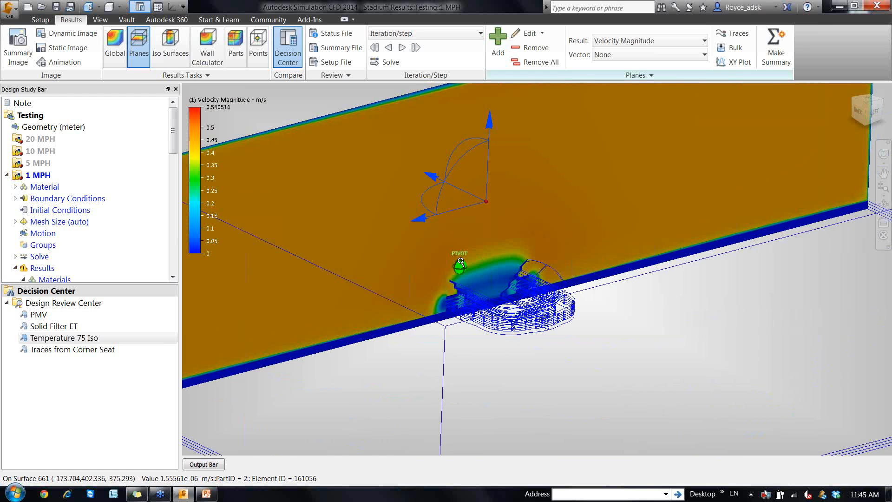
scroll(453, 274, up, 3)
scroll(519, 253, up, 3)
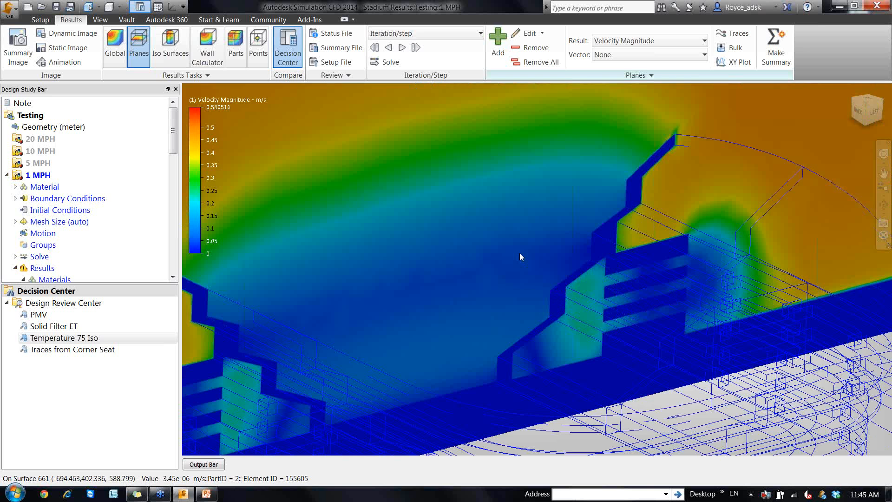
scroll(459, 203, up, 2)
scroll(523, 258, up, 2)
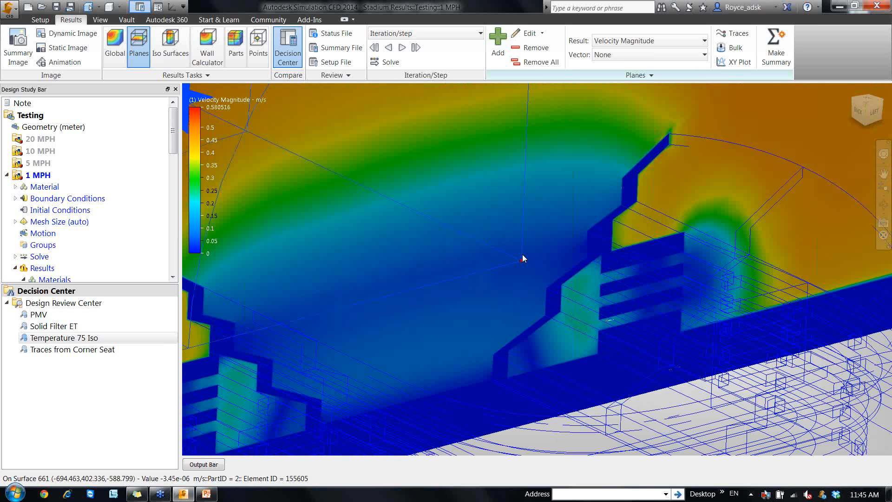
shift+middle_drag(523, 258, 528, 300)
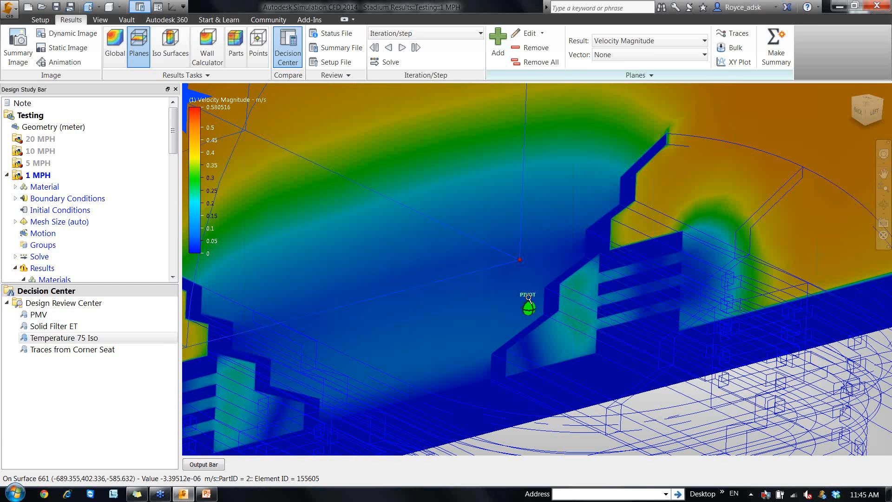
Add a trace set seeded by picking points on the results plane just above the stadium's lower seating tier.
scroll(528, 325, up, 3)
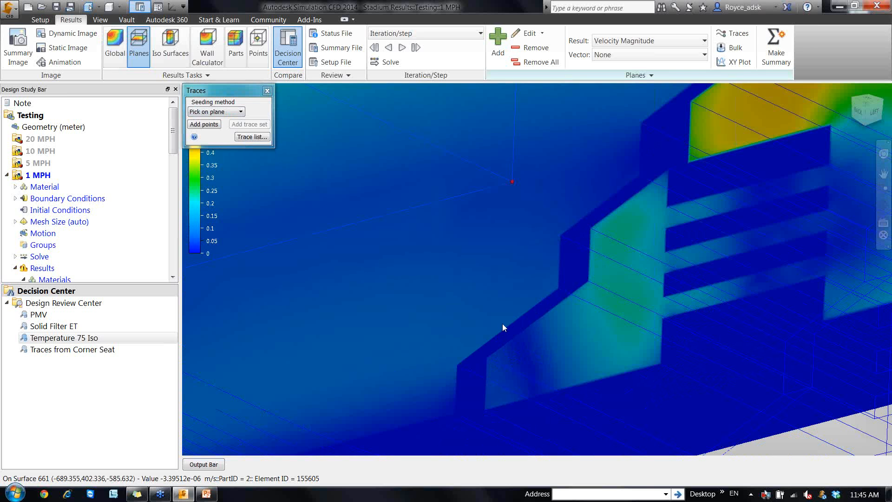
click(203, 125)
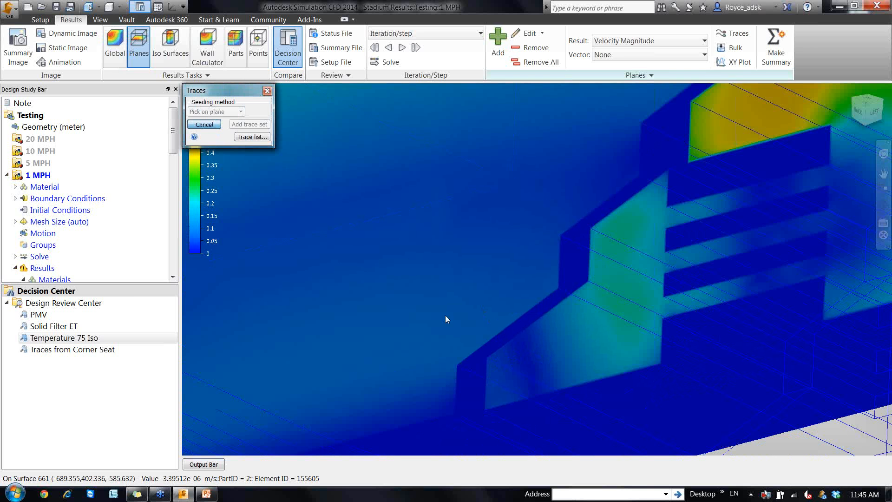
click(495, 324)
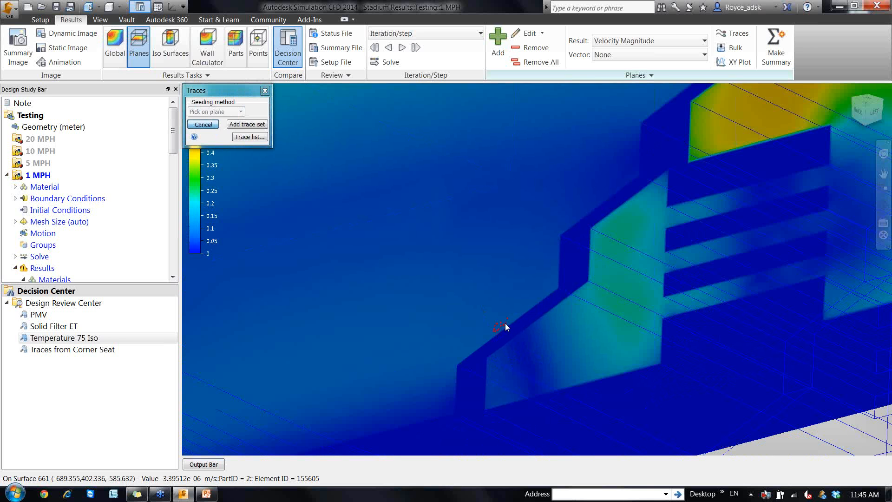
click(253, 125)
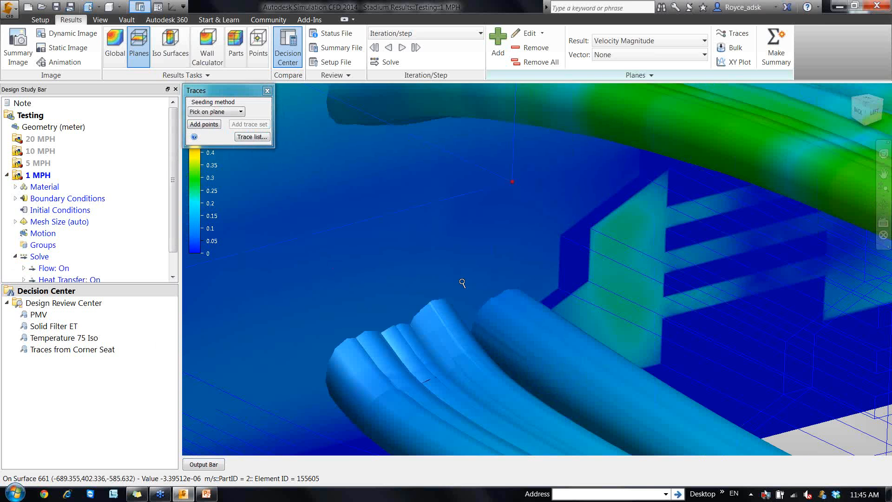
scroll(462, 283, down, 1)
scroll(462, 284, down, 3)
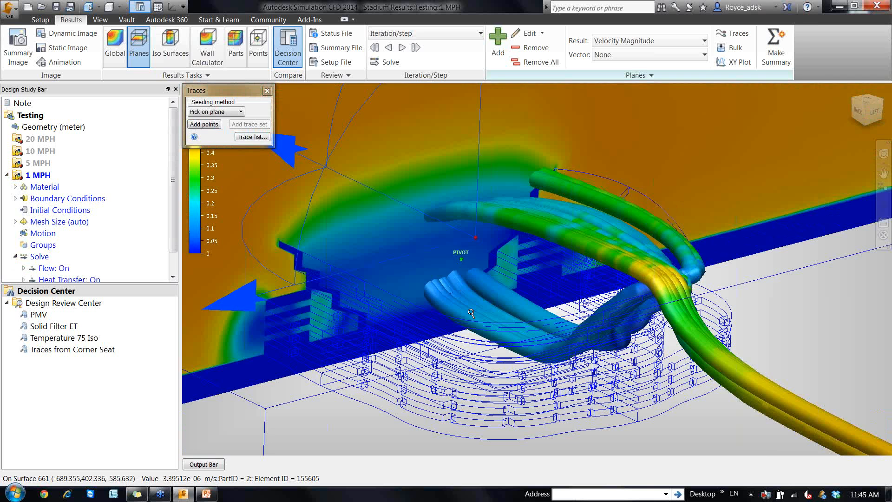
scroll(471, 314, down, 3)
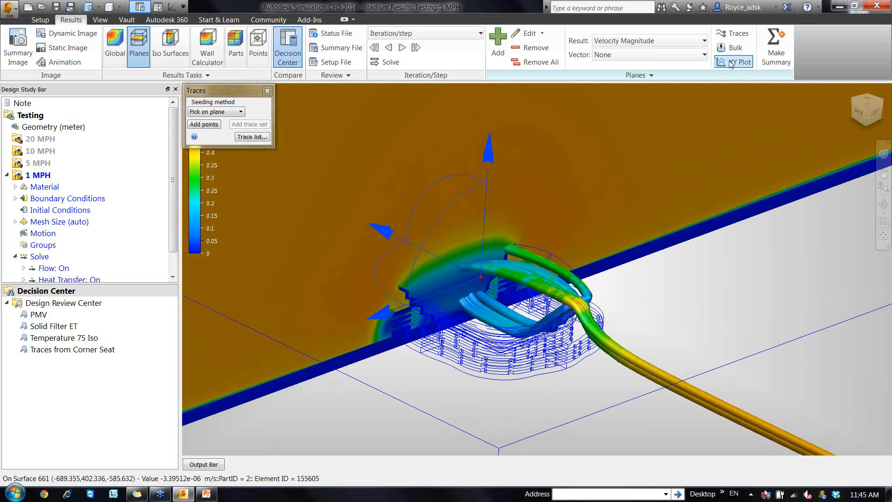
Remove the velocity magnitude results plane so only the traces and stadium outline are displayed.
click(531, 48)
shift+middle_drag(522, 262, 482, 245)
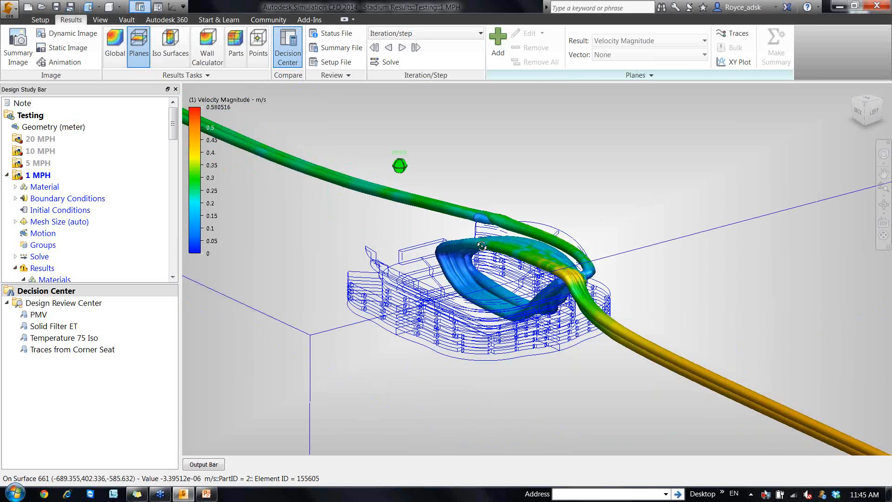
scroll(482, 278, up, 3)
Open the trace list and reduce the cylinder width of the entire trace set in its properties.
click(733, 33)
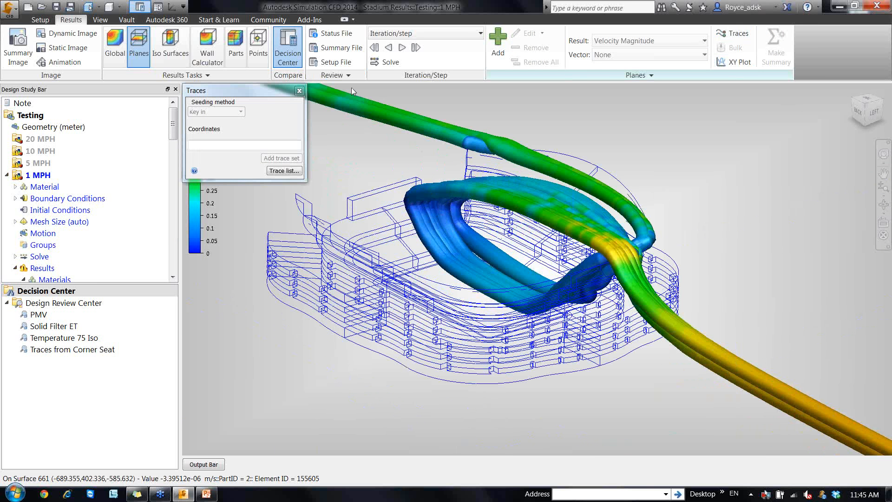
click(283, 170)
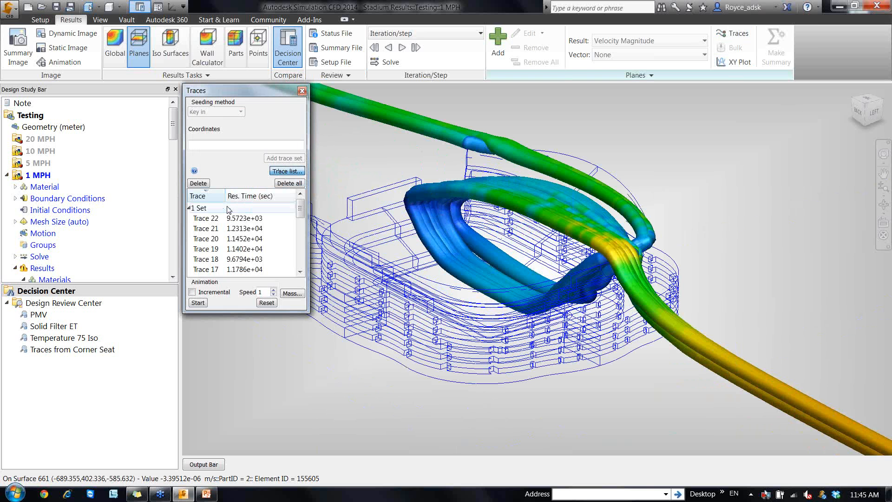
click(227, 209)
double_click(228, 209)
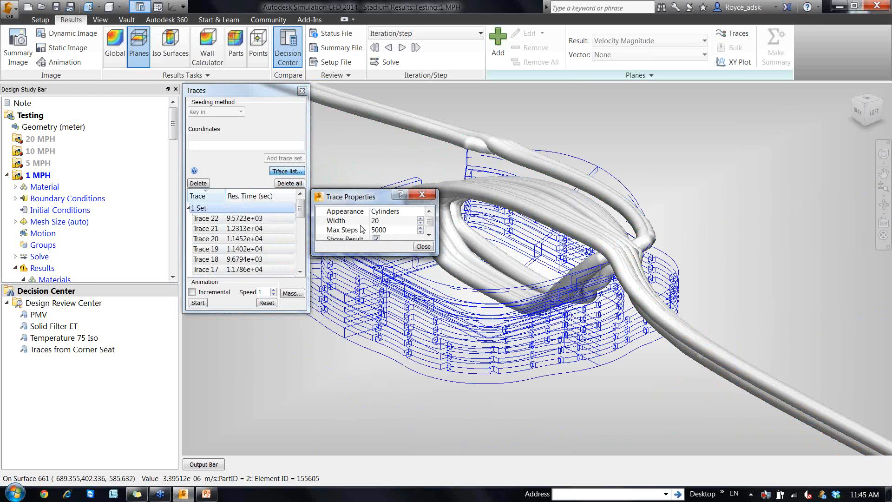
scroll(377, 221, down, 9)
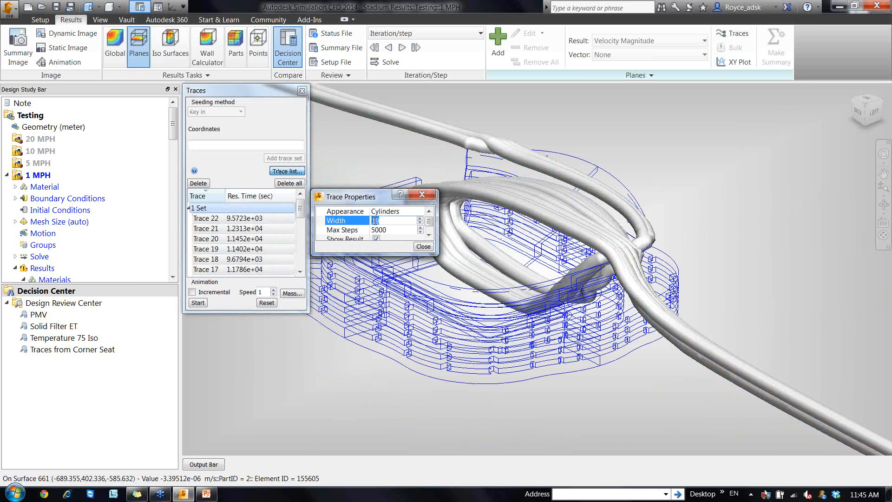
scroll(376, 221, down, 10)
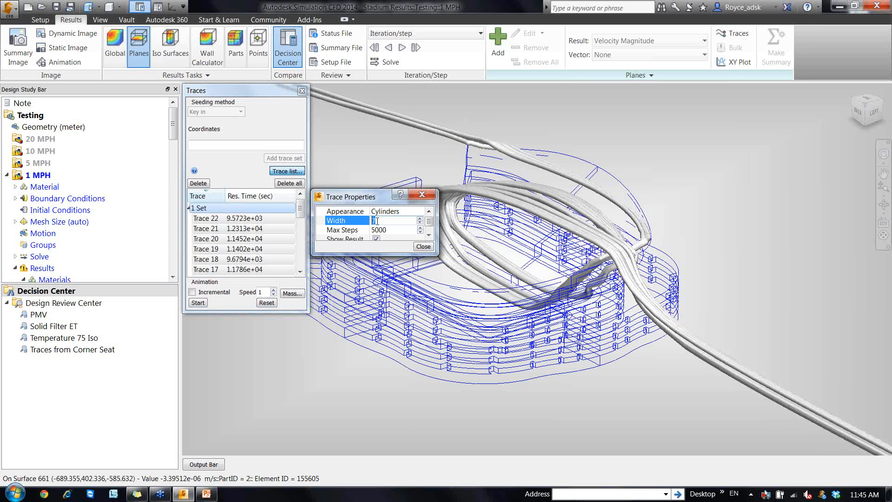
click(421, 194)
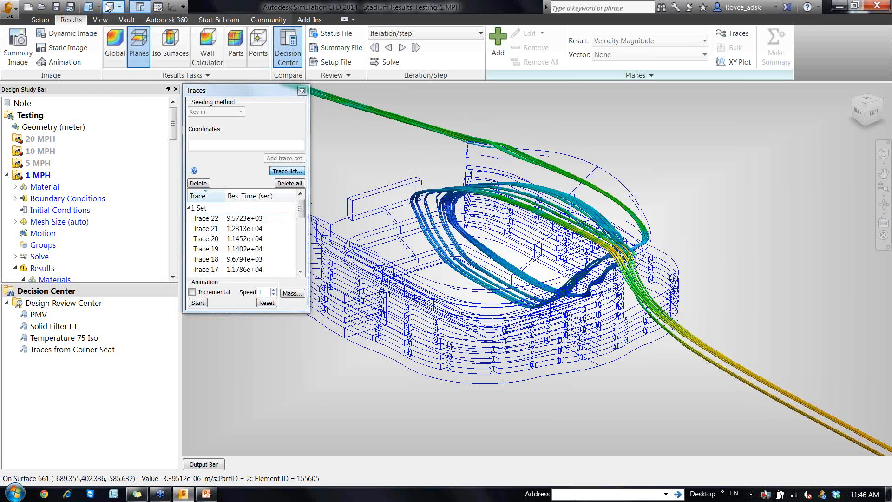
Display the stadium and ground as shaded surfaces and set the global result to Temperature.
click(118, 7)
click(117, 24)
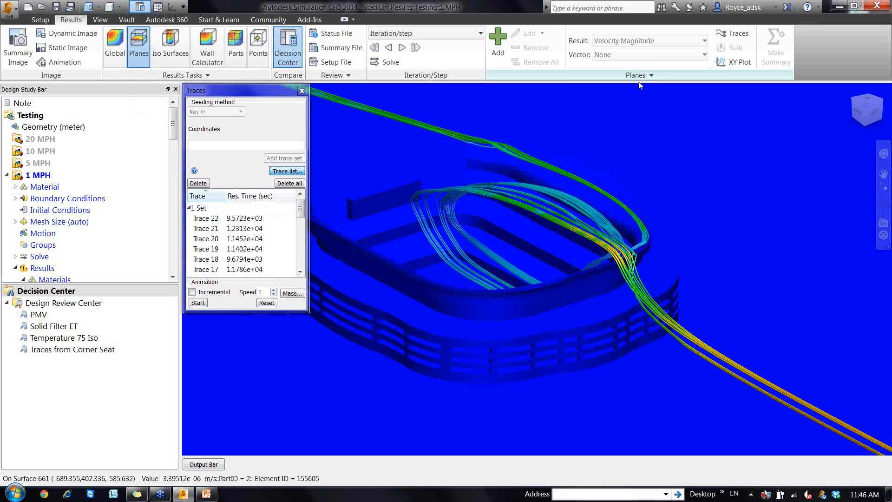
click(609, 33)
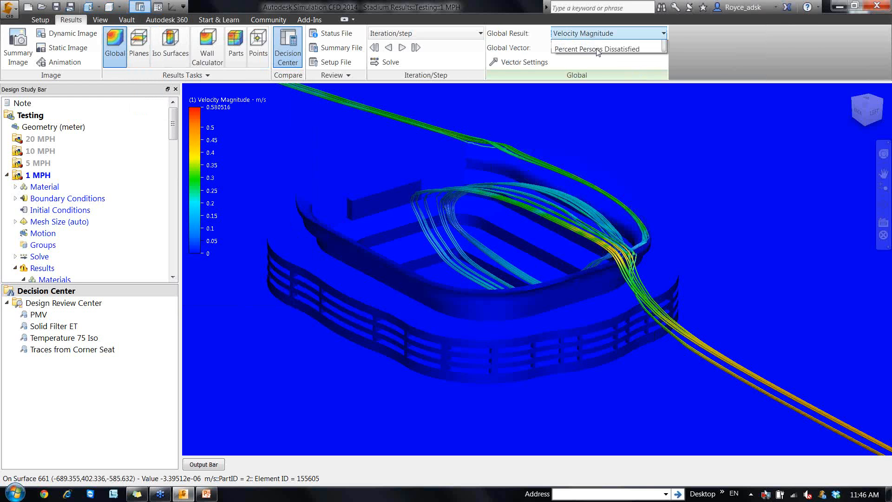
scroll(612, 134, up, 2)
click(604, 112)
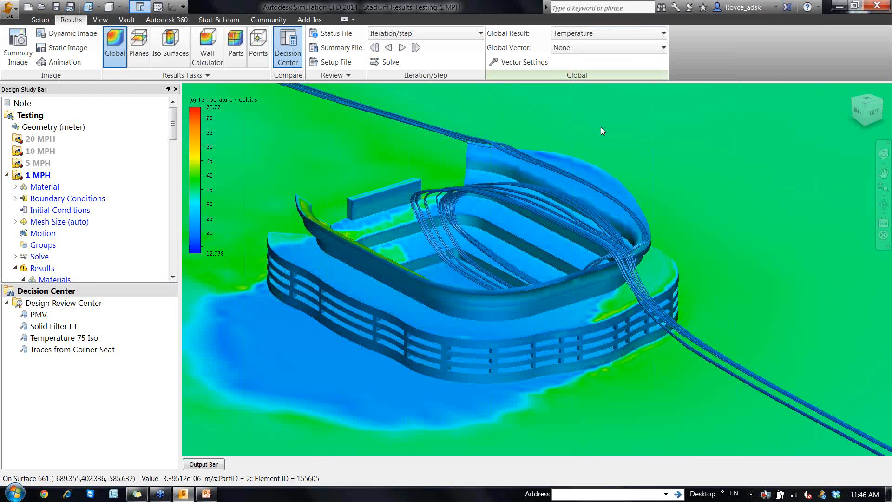
Examine the temperature distribution on the seating tiers, outer walls and surrounding ground along the traces.
shift+middle_drag(485, 221, 485, 233)
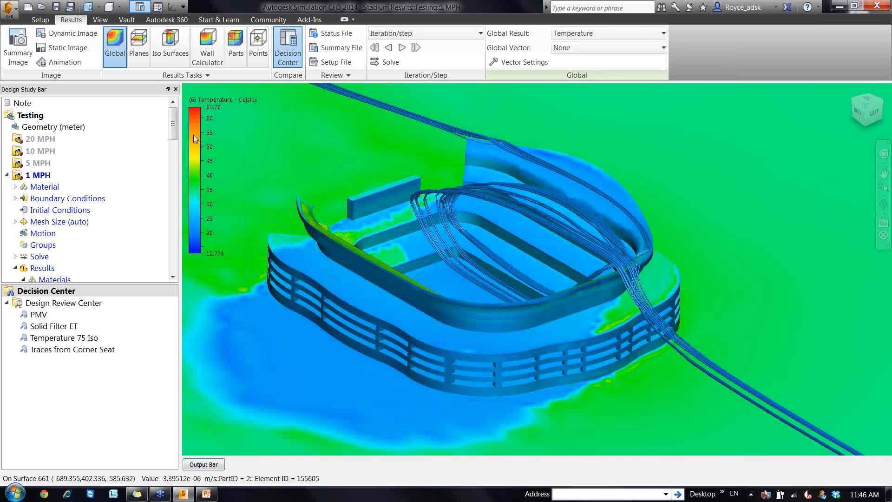
shift+middle_drag(633, 274, 610, 270)
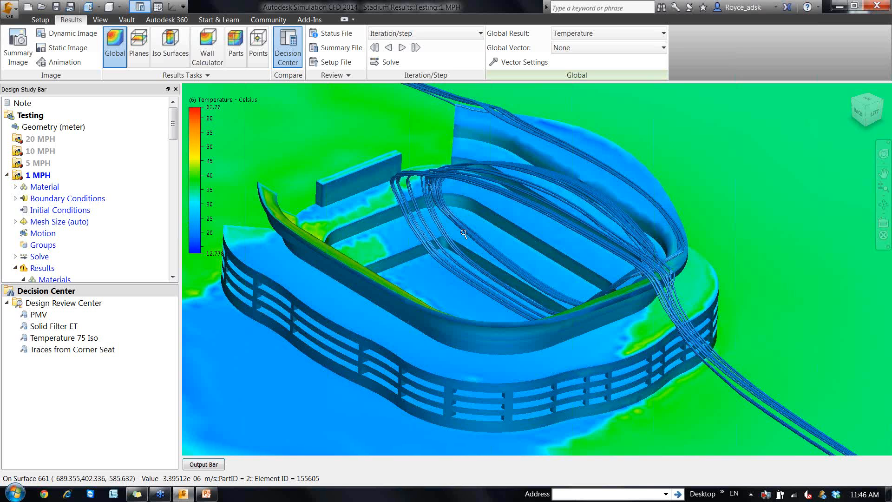
scroll(463, 233, up, 2)
scroll(464, 226, up, 5)
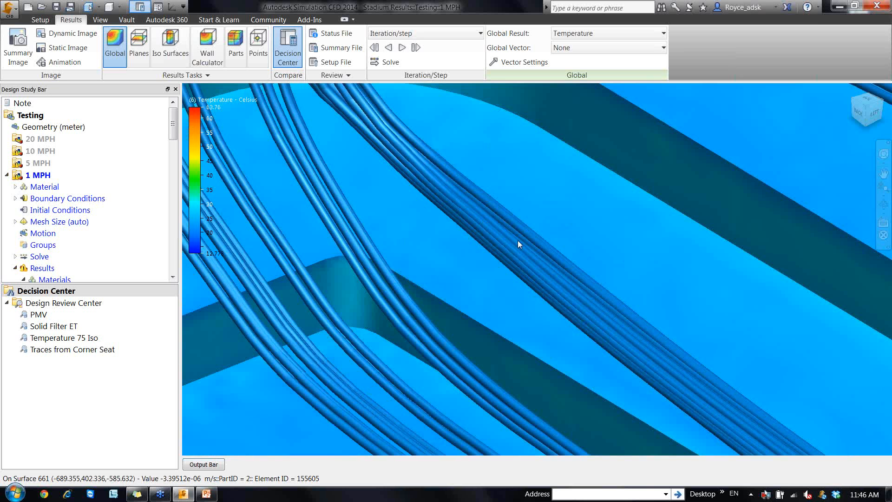
scroll(518, 241, up, 1)
scroll(518, 242, up, 1)
scroll(518, 245, down, 6)
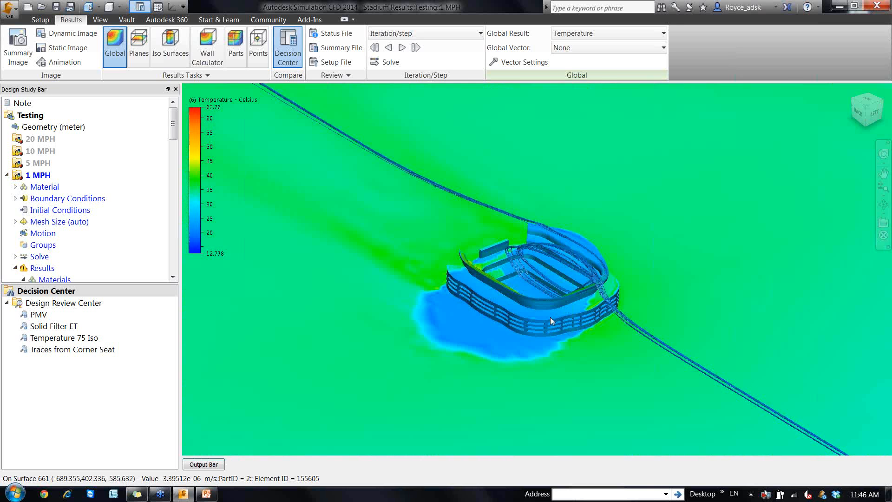
scroll(563, 293, down, 2)
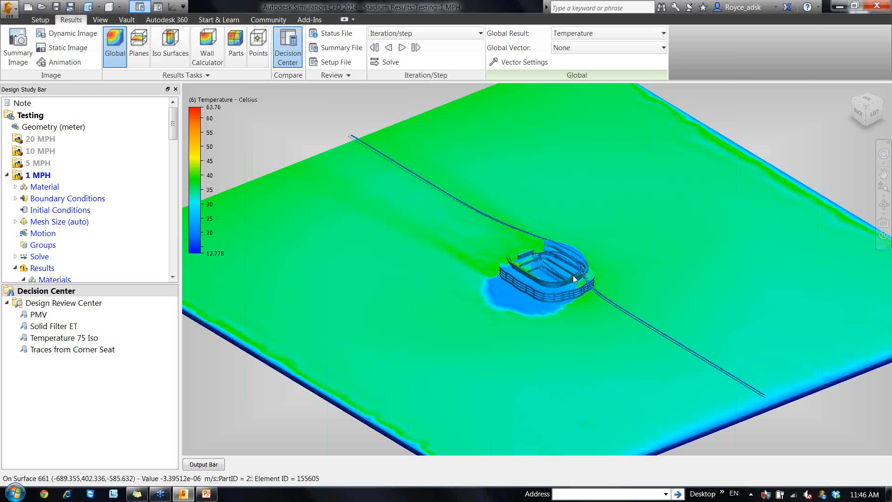
scroll(573, 275, up, 1)
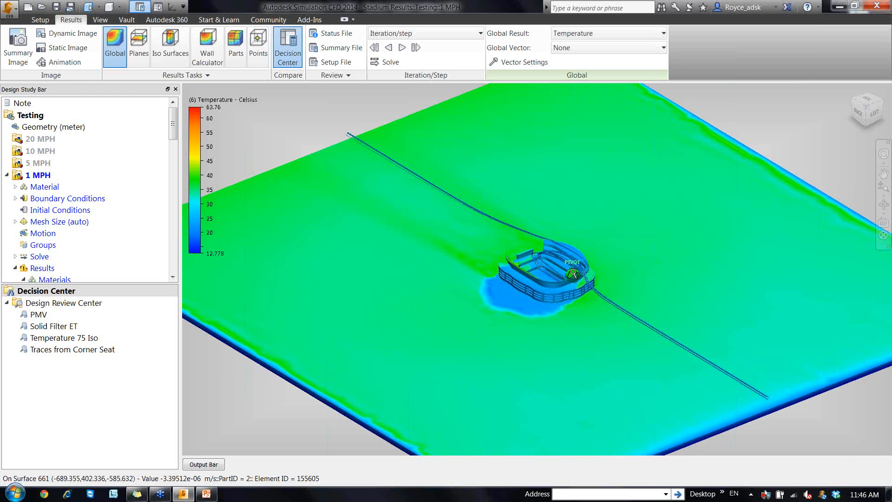
scroll(573, 274, up, 4)
scroll(571, 223, up, 3)
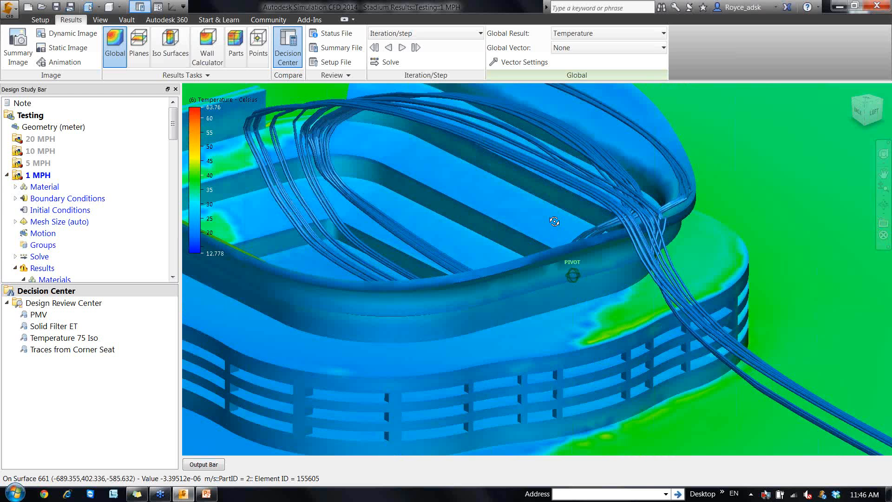
shift+middle_drag(554, 222, 451, 241)
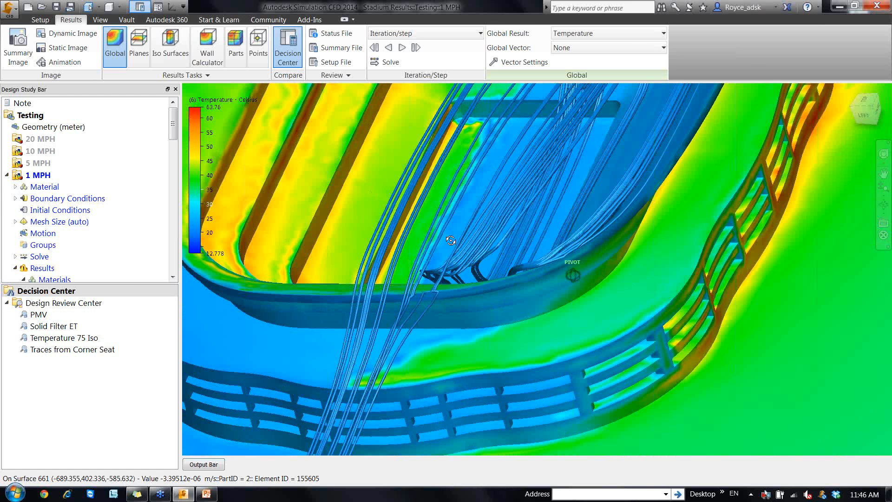
Animate the traces incrementally at speed 5 and watch the flow through the seating bowl from several angles.
click(138, 47)
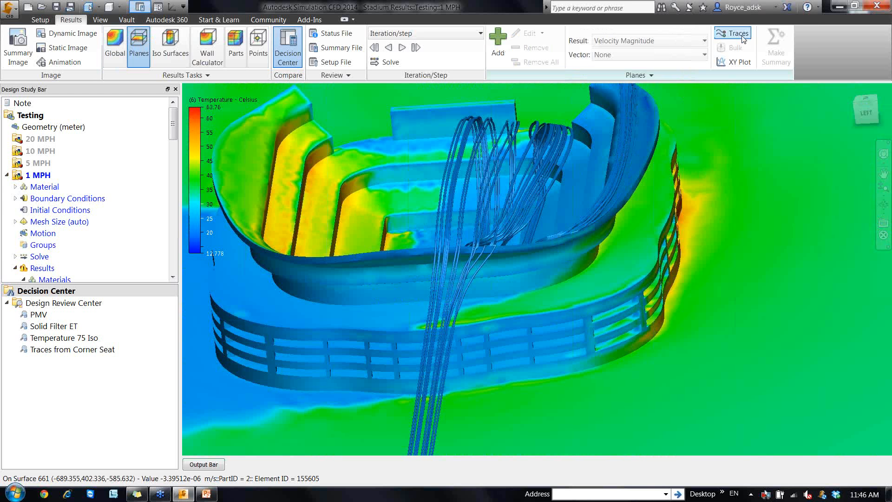
click(738, 34)
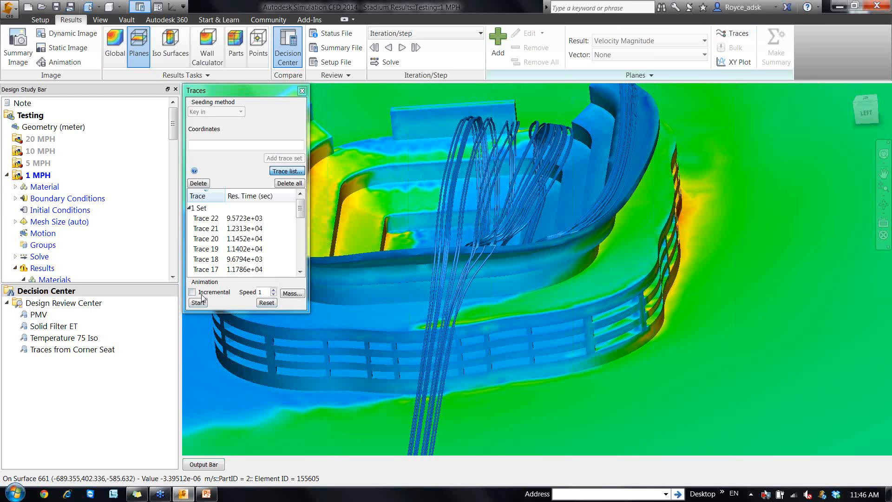
click(200, 303)
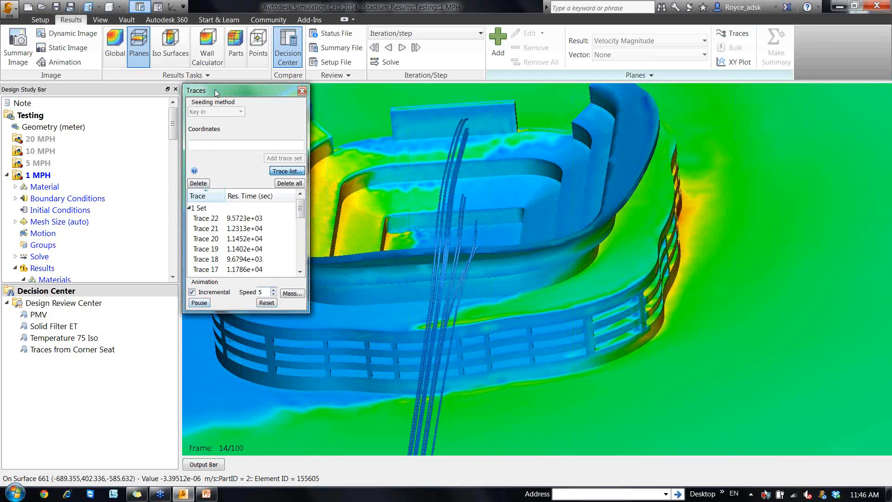
drag(215, 93, 98, 94)
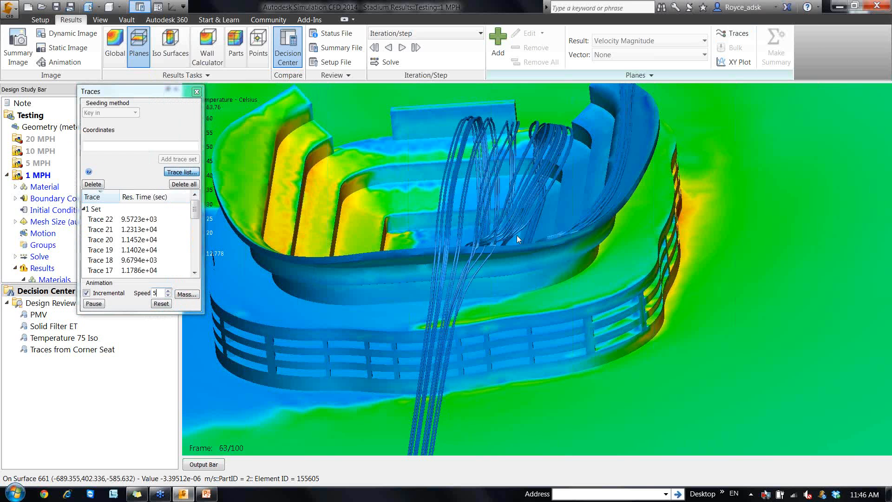
middle_drag(517, 235, 529, 236)
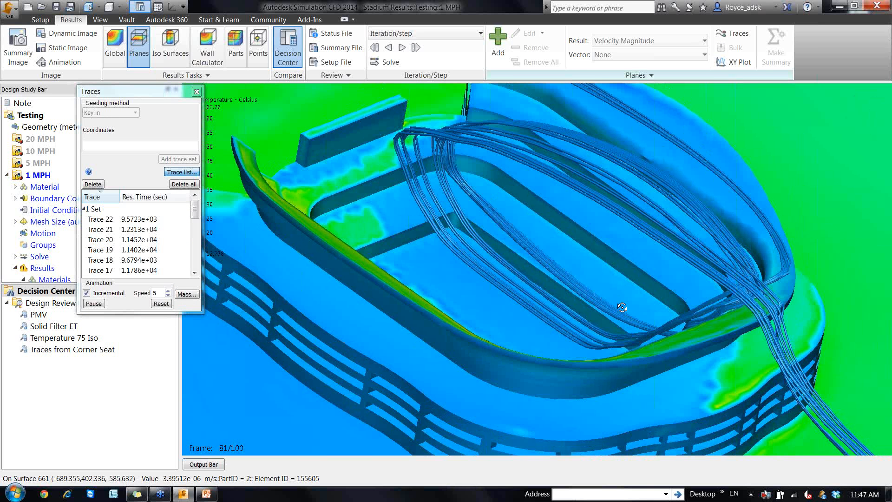
mouse_move(622, 307)
middle_down()
mouse_move(693, 327)
mouse_move(701, 304)
middle_up()
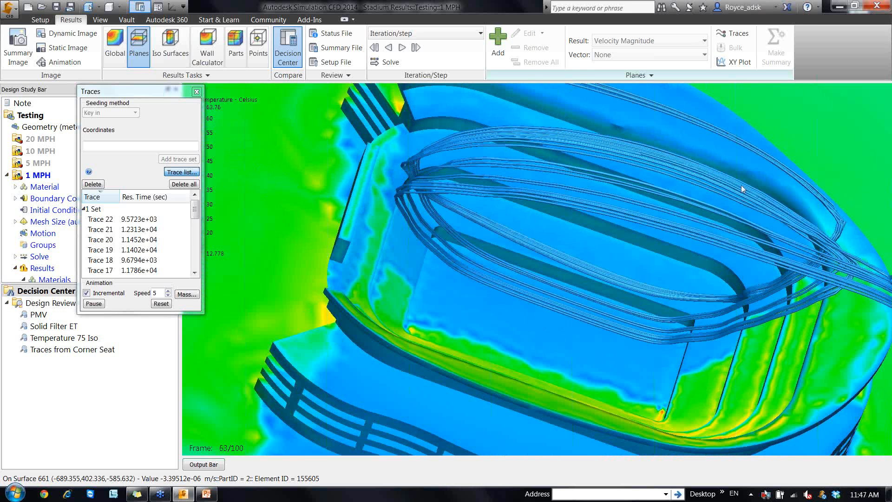
mouse_move(741, 189)
middle_down()
mouse_move(728, 178)
mouse_move(558, 205)
mouse_move(531, 218)
mouse_move(517, 210)
mouse_move(575, 193)
mouse_move(591, 266)
mouse_move(634, 356)
middle_up()
scroll(633, 352, down, 2)
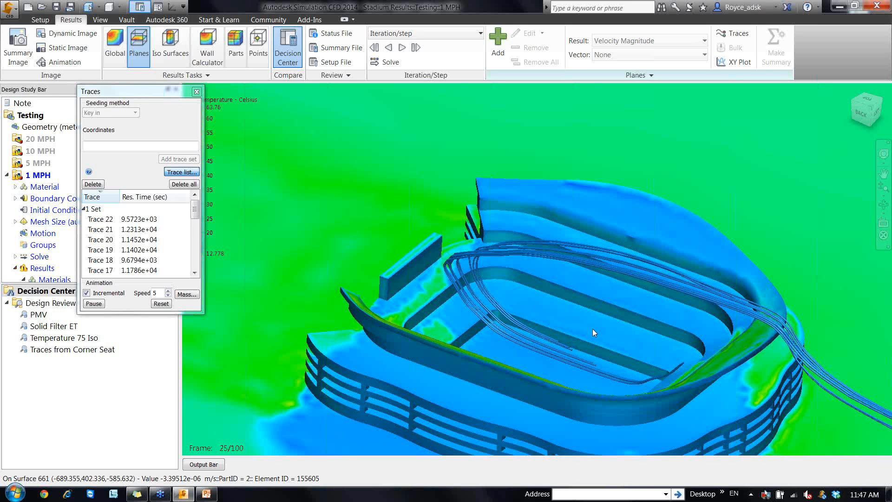
Enable mass for the trace particles and examine the resulting paths around the stadium.
click(182, 296)
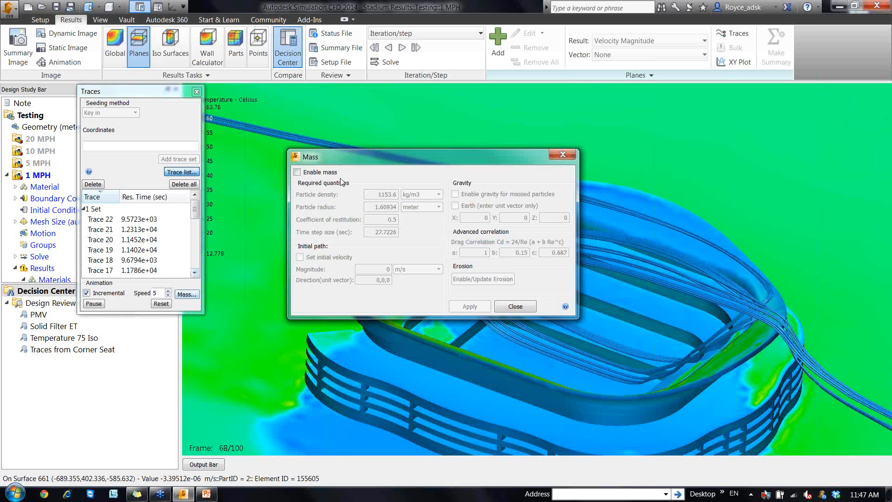
drag(361, 164, 113, 179)
scroll(570, 356, down, 3)
mouse_move(569, 356)
shift+middle_down()
mouse_move(562, 309)
mouse_move(712, 334)
mouse_move(670, 319)
shift+middle_up()
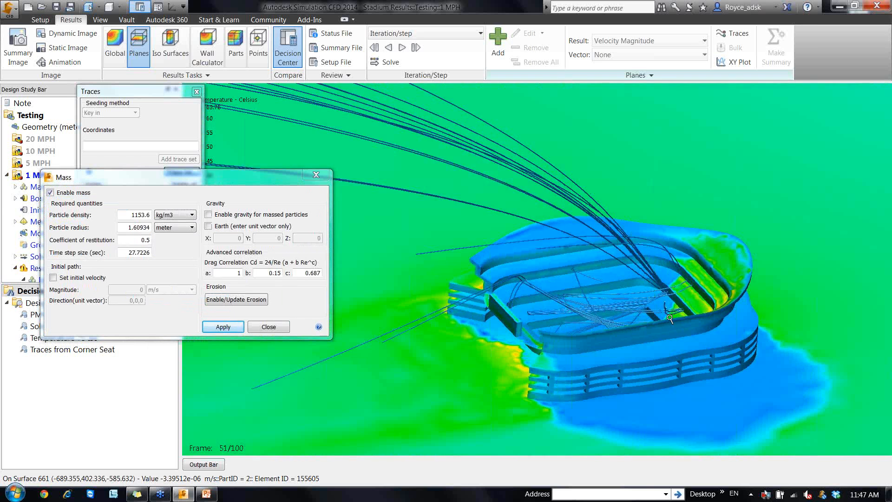
scroll(670, 318, down, 5)
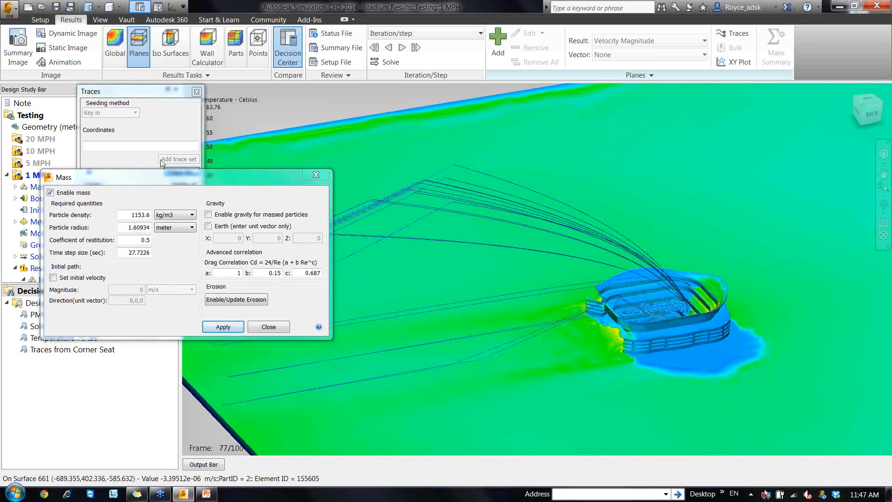
Set the trace particle density to 1.02 kg/m3, the particle radius to .00001 meter and the time step size to 5 sec.
click(144, 213)
double_click(143, 212)
text(1.02)
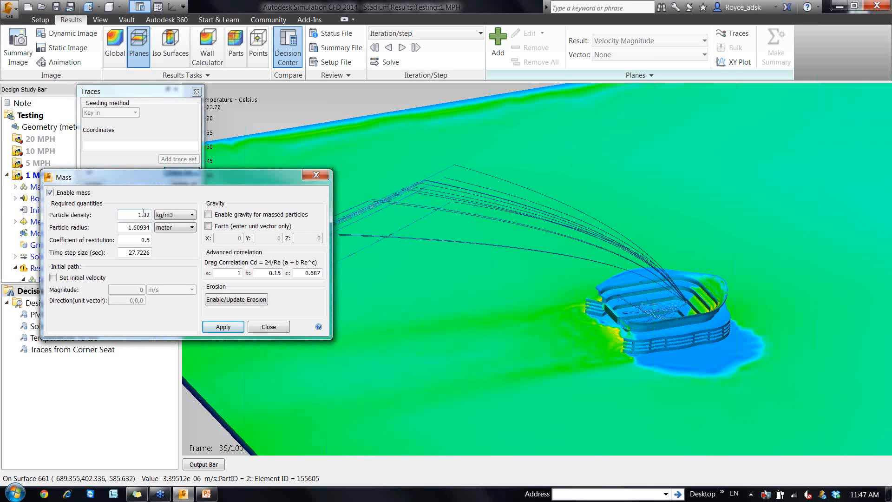
drag(149, 228, 136, 231)
triple_click(136, 231)
text(.00001)
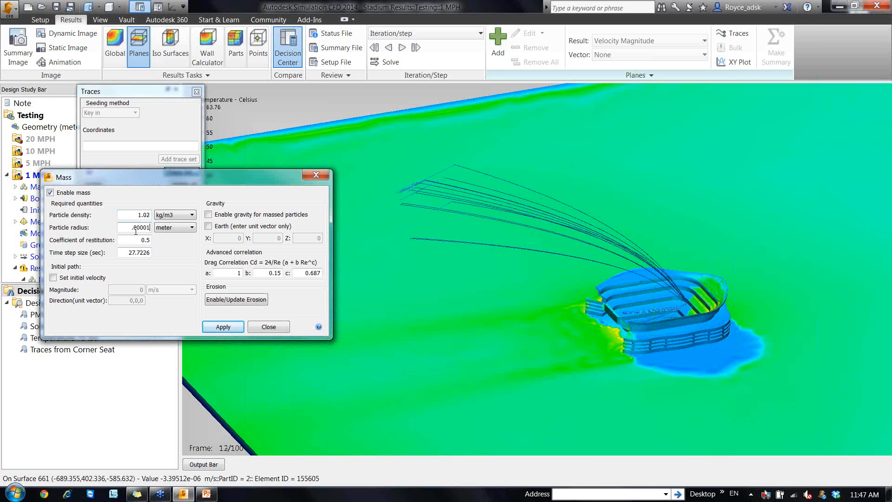
double_click(145, 257)
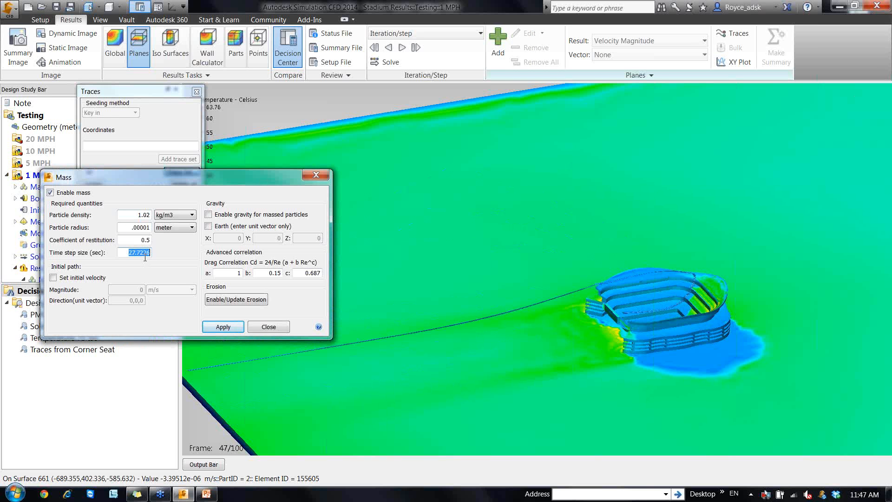
text(5)
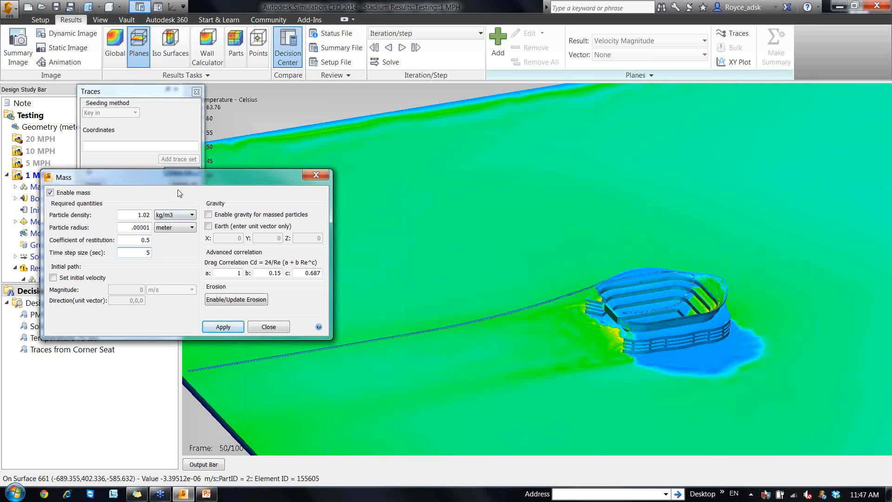
Inspect the massed traces inside the seating bowl, close the mass settings and pause the trace animation.
drag(181, 187, 160, 186)
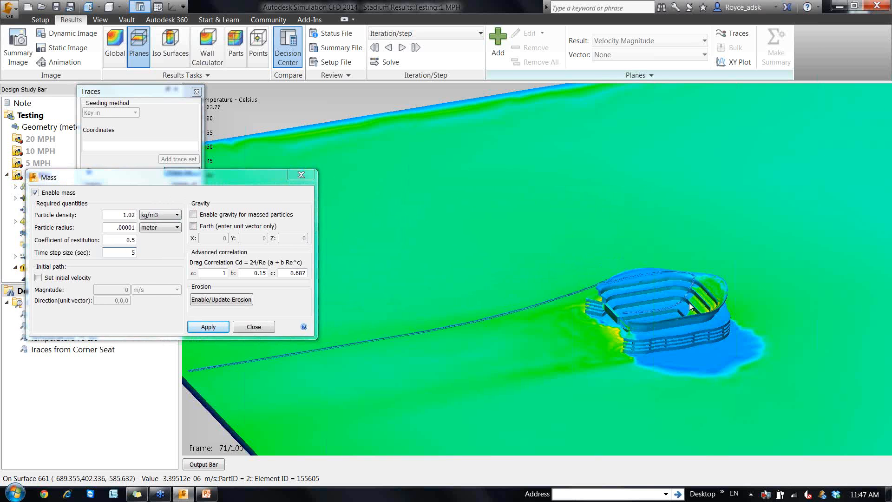
scroll(652, 289, up, 3)
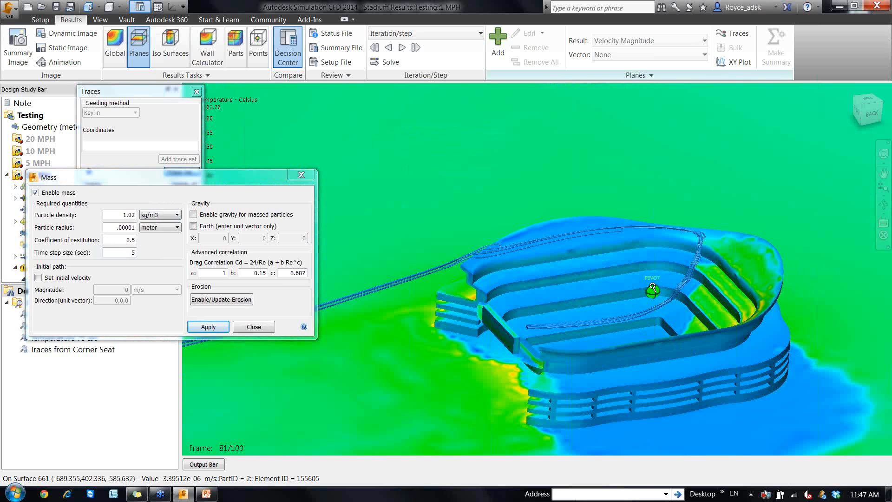
scroll(652, 287, up, 2)
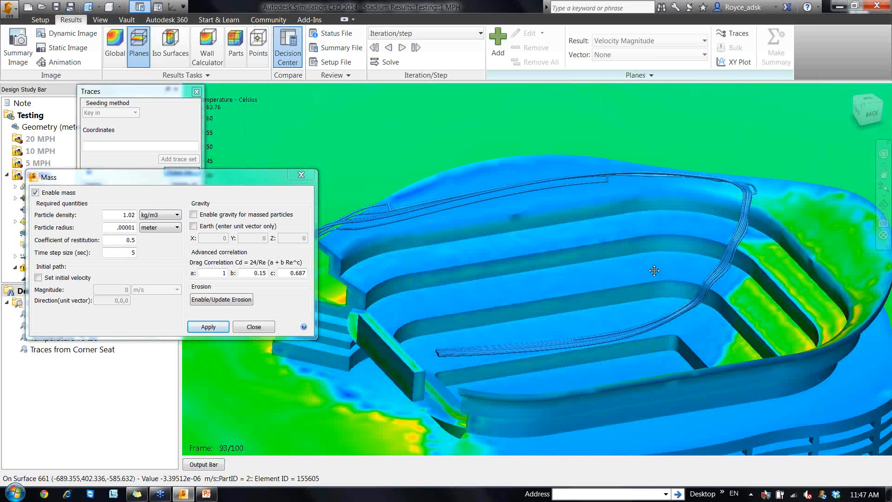
click(254, 327)
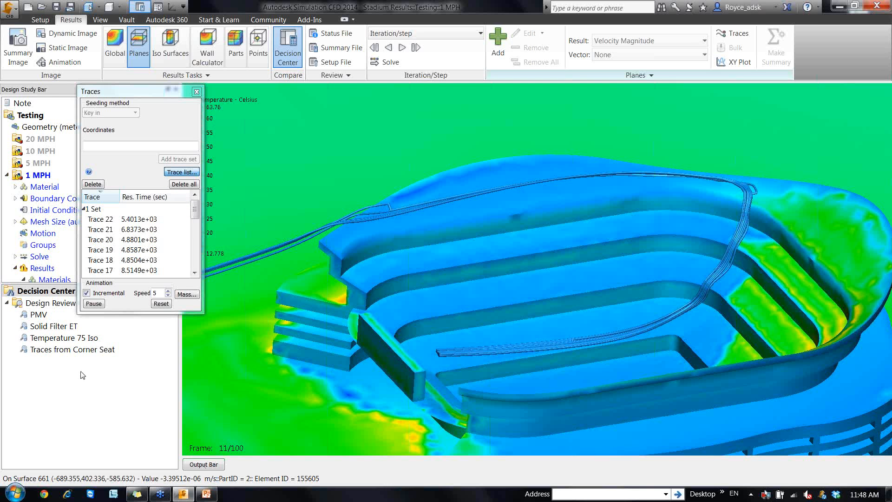
click(94, 304)
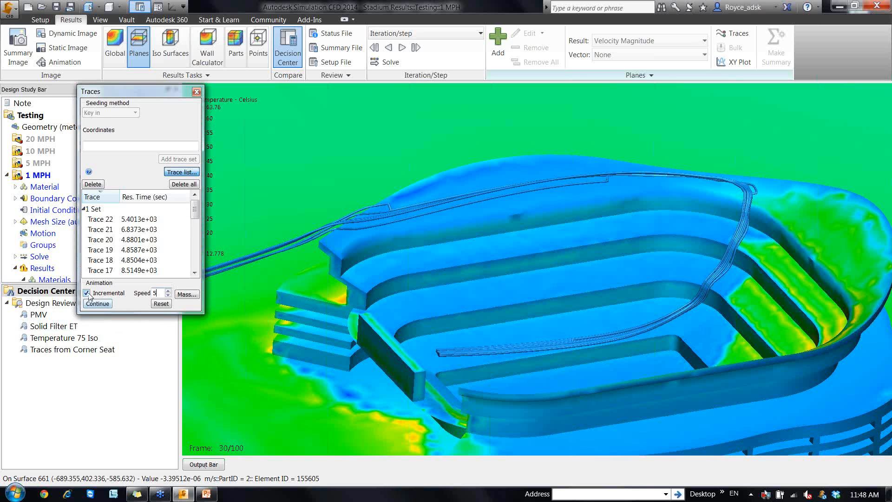
Switch to the PowerPoint presentation, show it from the Demo slide and advance to the following slide.
click(216, 493)
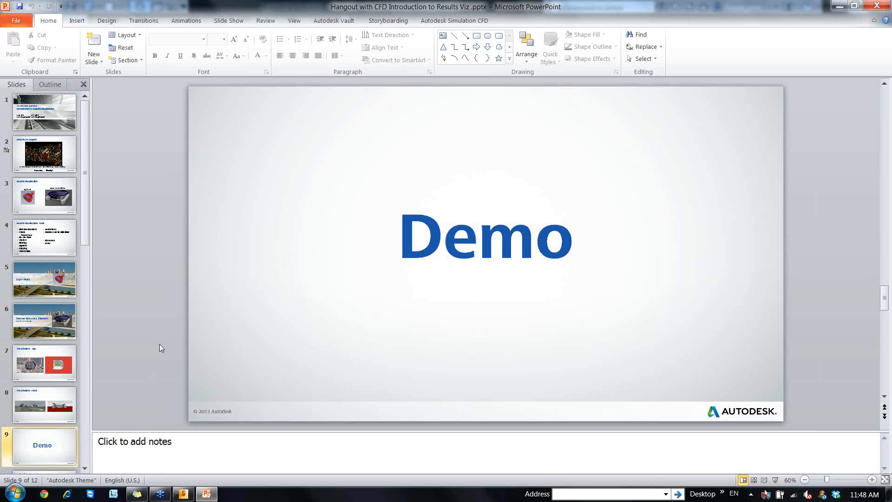
click(764, 480)
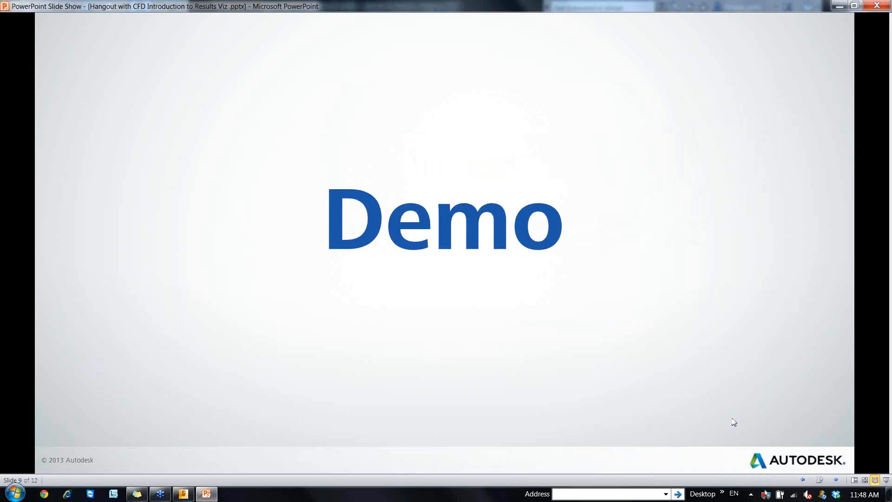
click(729, 405)
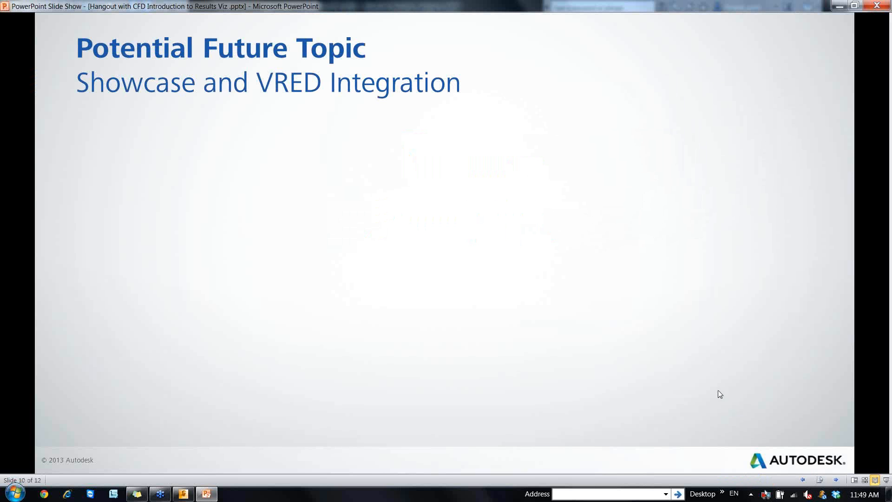
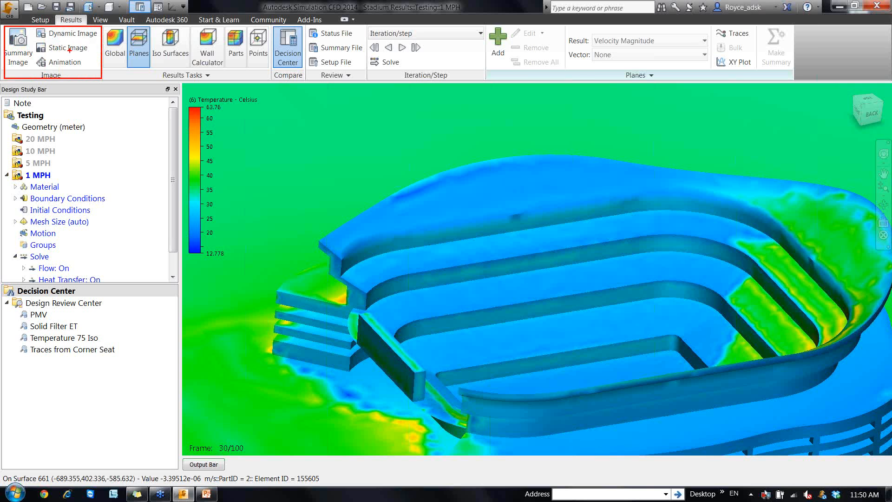
Save the current stadium temperature view as a view settings file named test in the View Settings Files folder.
click(99, 20)
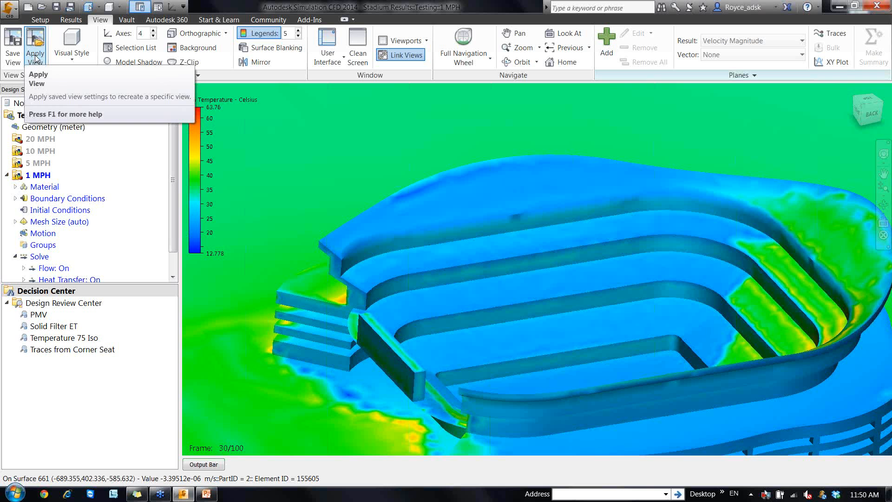
scroll(389, 240, down, 1)
scroll(390, 241, down, 5)
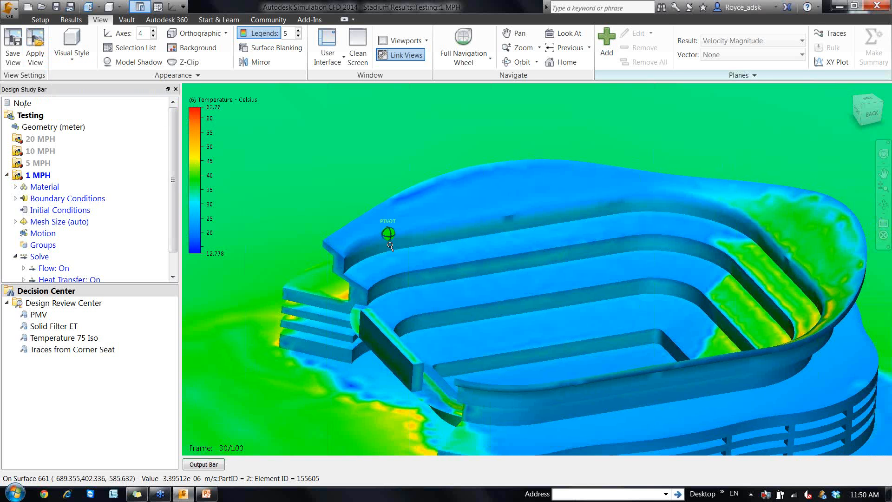
click(14, 52)
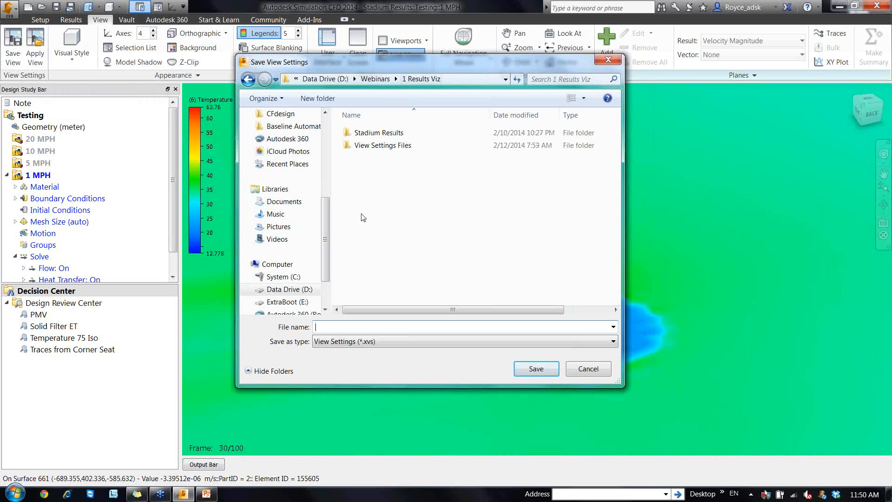
double_click(376, 145)
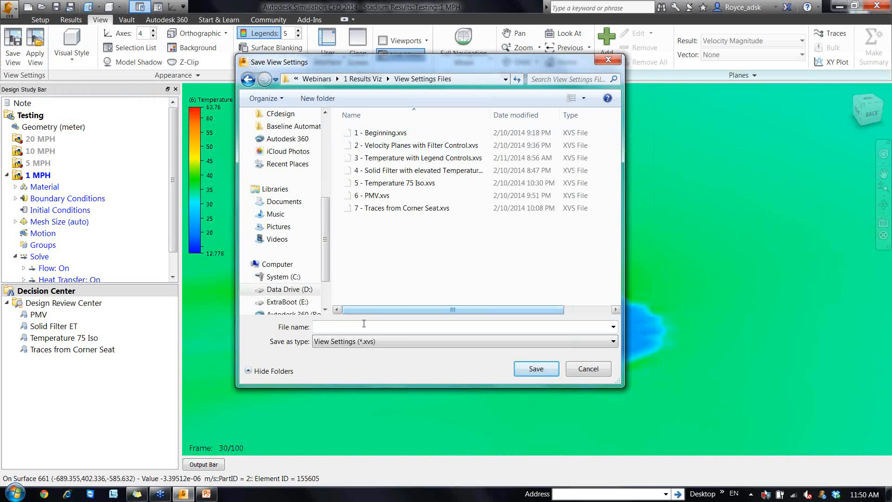
click(363, 326)
text(e)
key(BackSpace)
text(test)
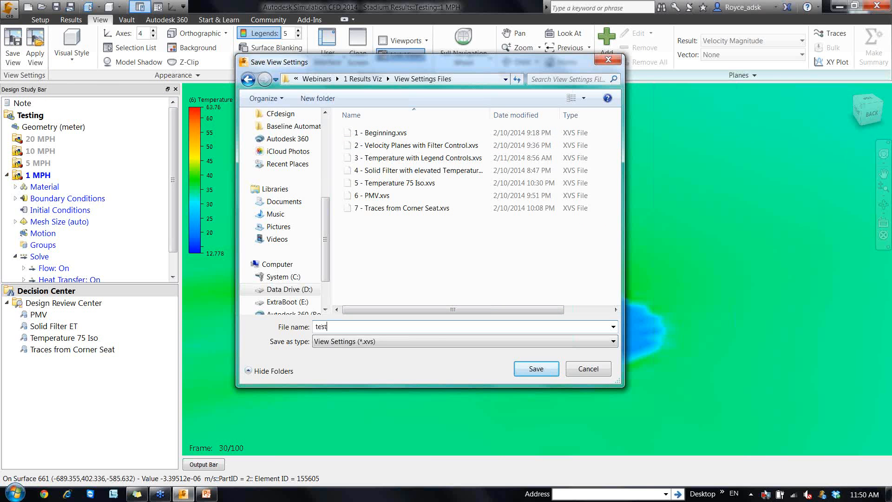
key(Return)
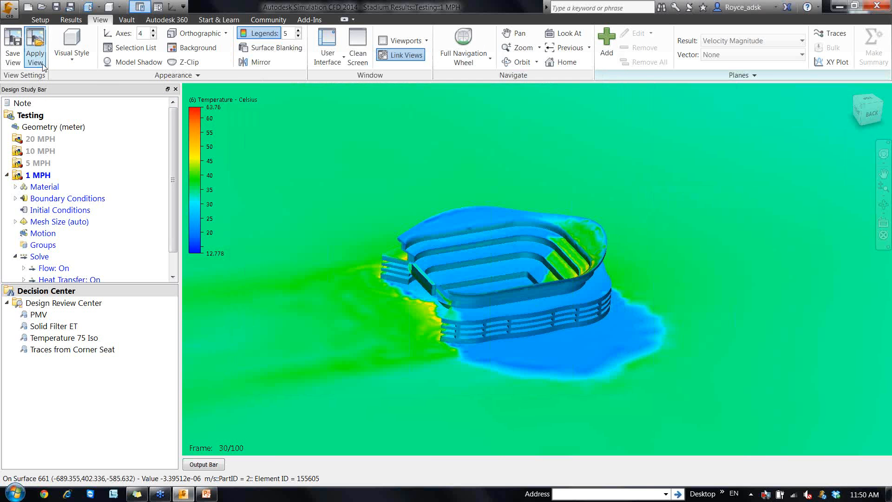
Add the Apply View command to the Quick Access Toolbar and try it from there without loading a file.
click(41, 63)
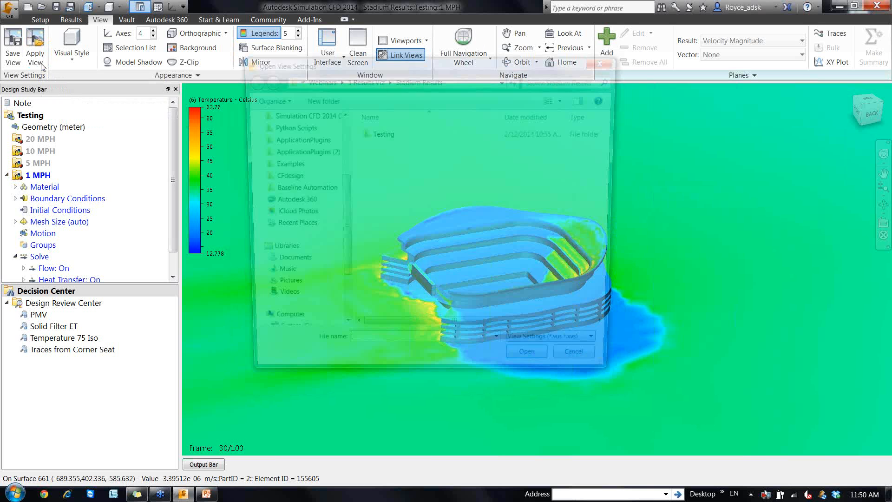
click(620, 60)
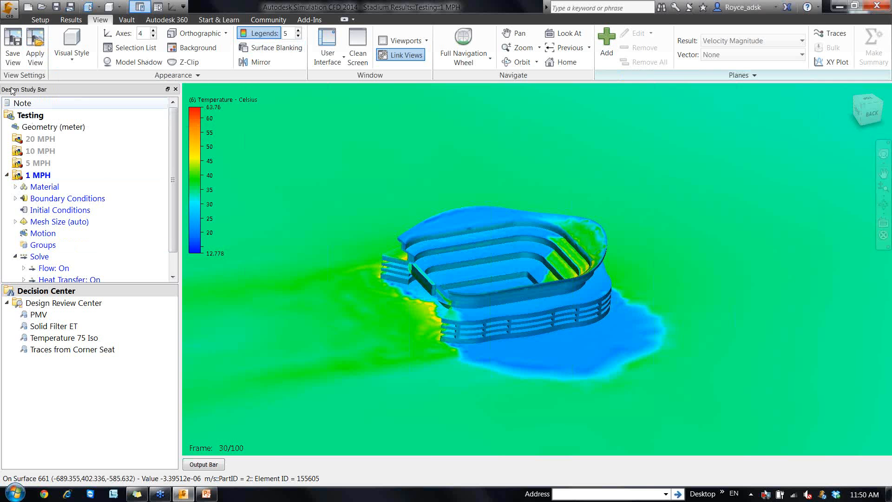
right_click(36, 37)
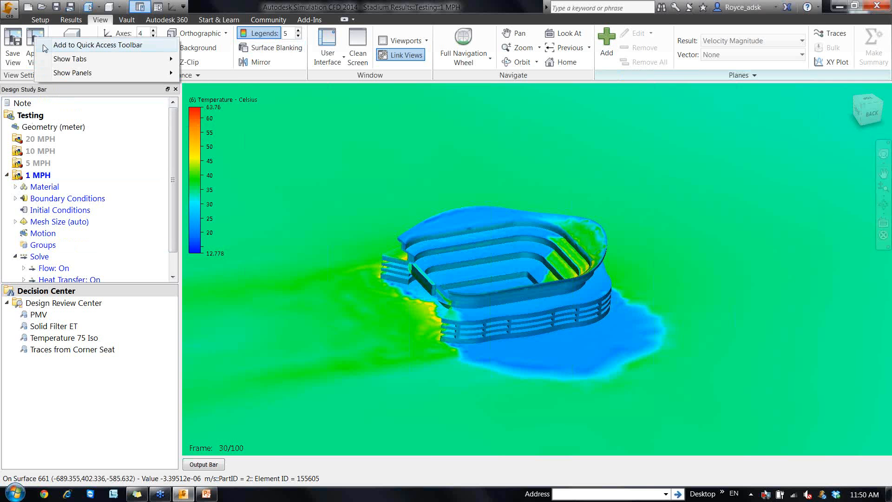
click(45, 47)
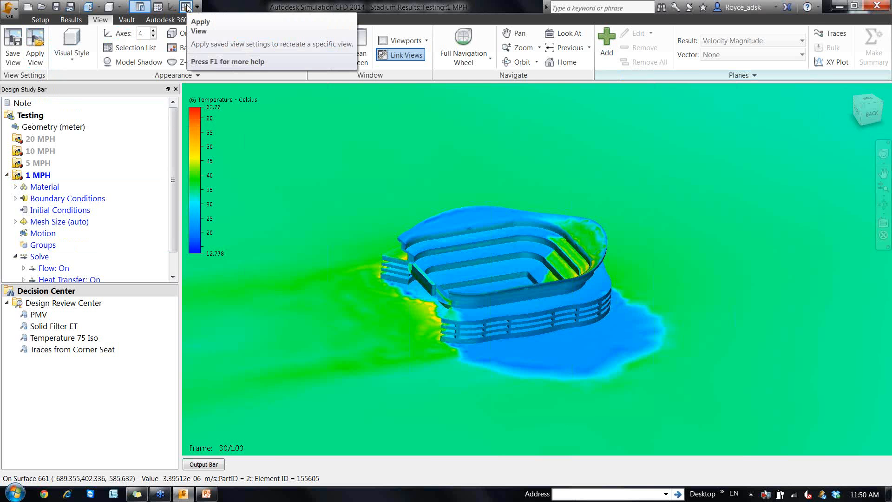
click(186, 6)
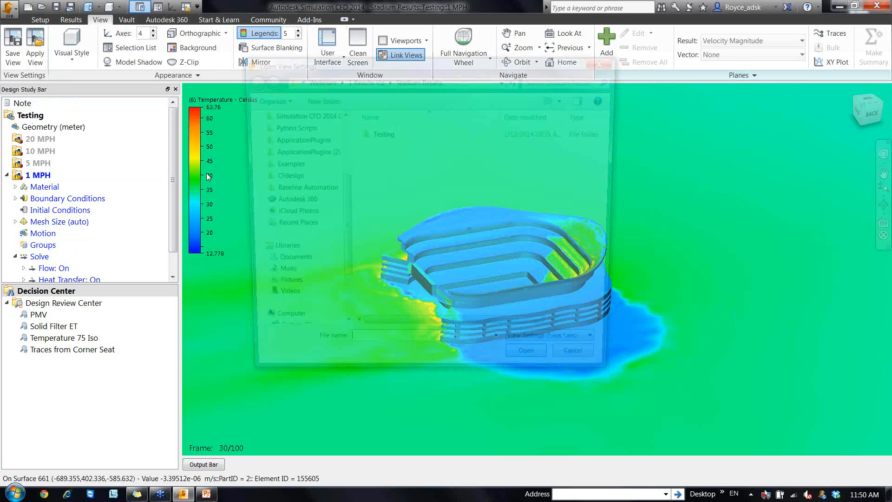
click(612, 63)
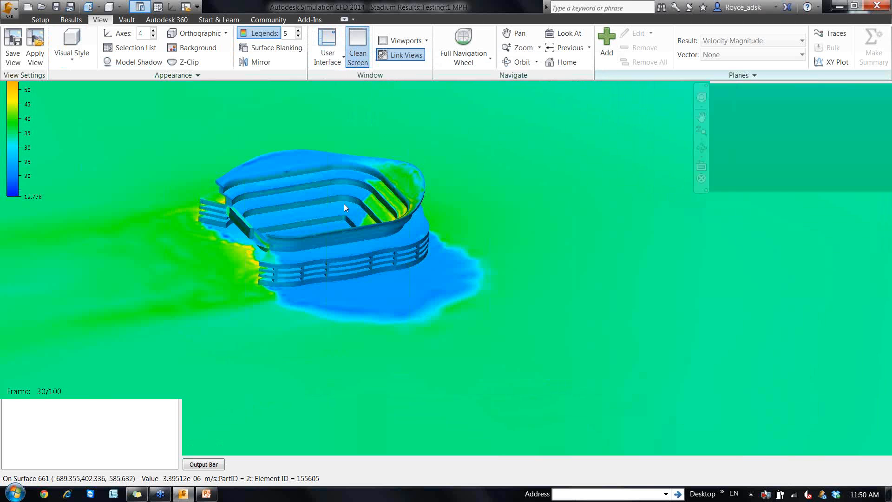
Apply the saved view settings file 2 - Velocity Planes with Filter Control.xvs from the View Settings Files folder.
scroll(346, 278, up, 1)
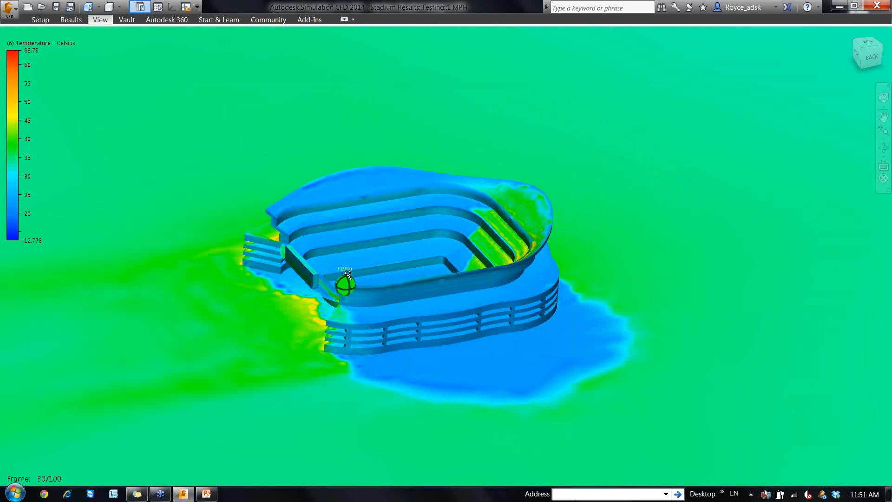
scroll(348, 274, up, 4)
shift+middle_drag(366, 260, 400, 259)
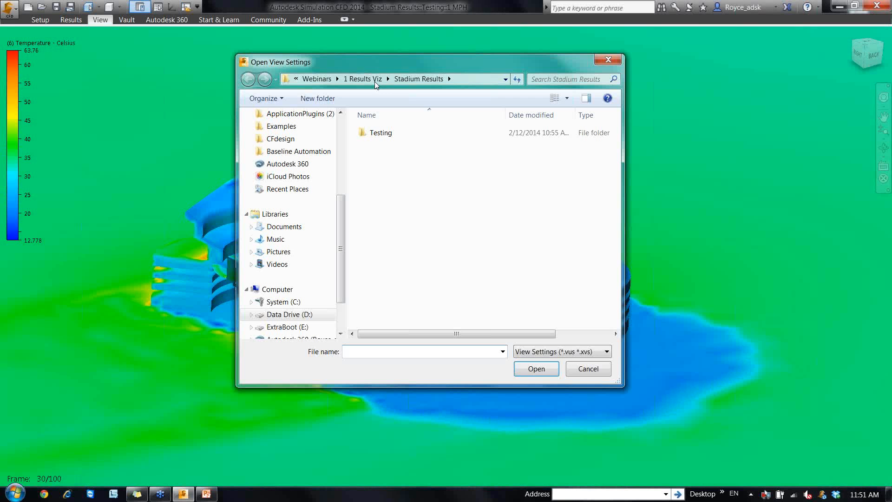
click(353, 78)
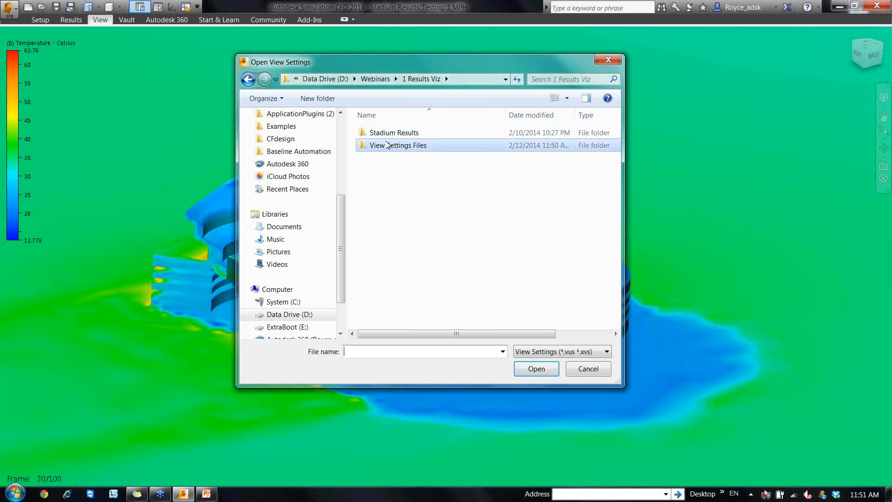
double_click(390, 142)
click(392, 146)
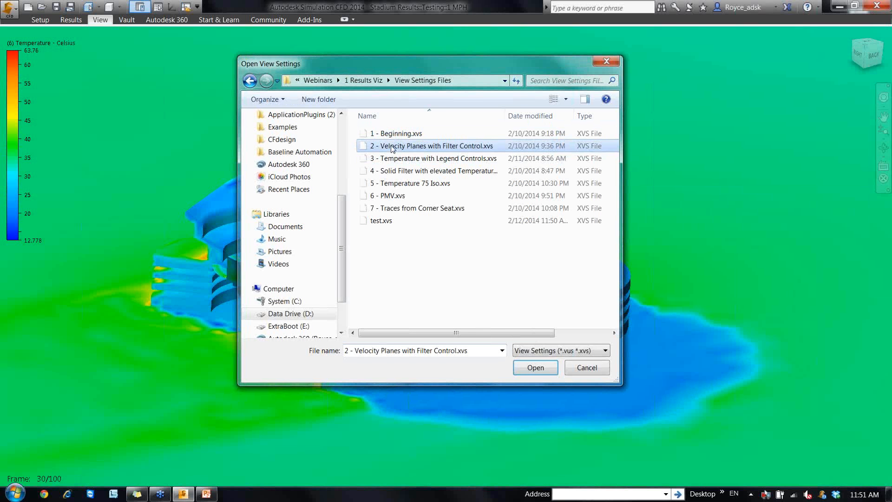
double_click(391, 145)
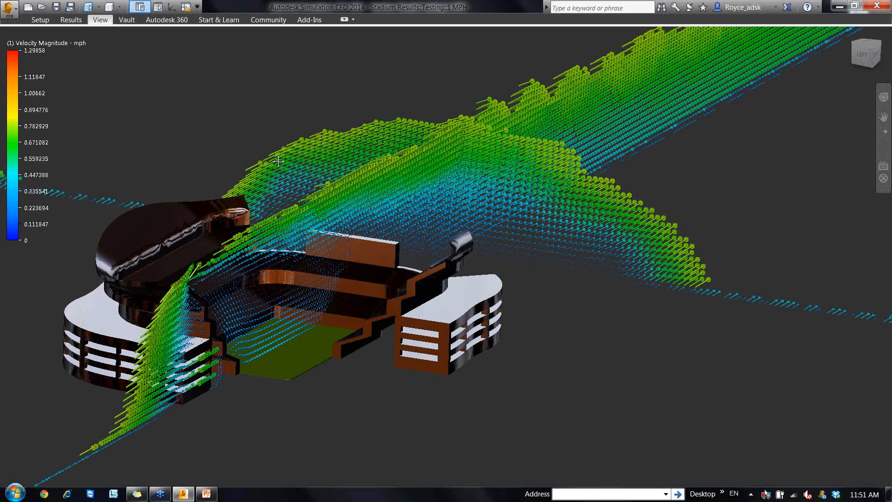
Look over the velocity vector planes around the sectioned stadium and restore the full ribbon.
middle_drag(279, 161, 309, 178)
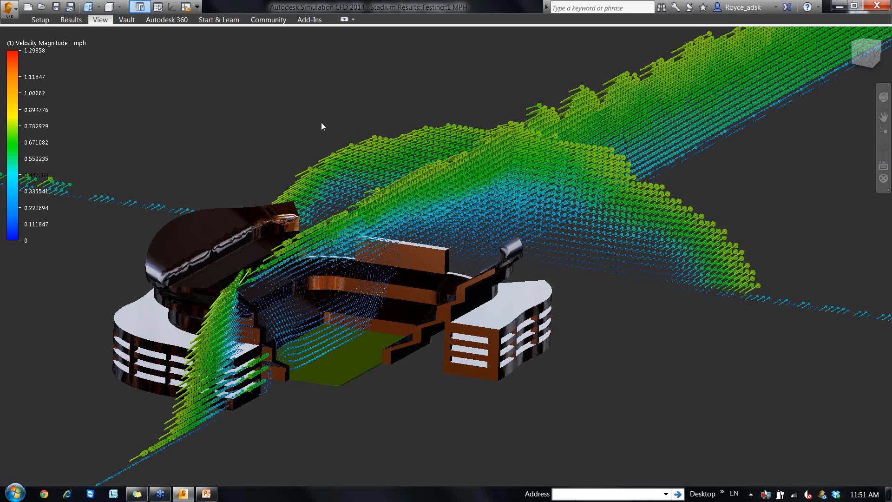
scroll(448, 238, up, 1)
scroll(447, 247, up, 1)
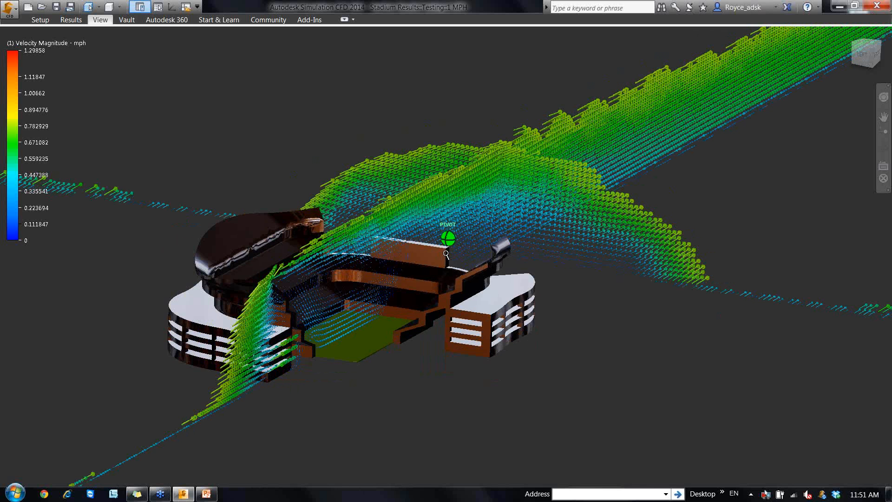
scroll(446, 254, up, 2)
double_click(397, 20)
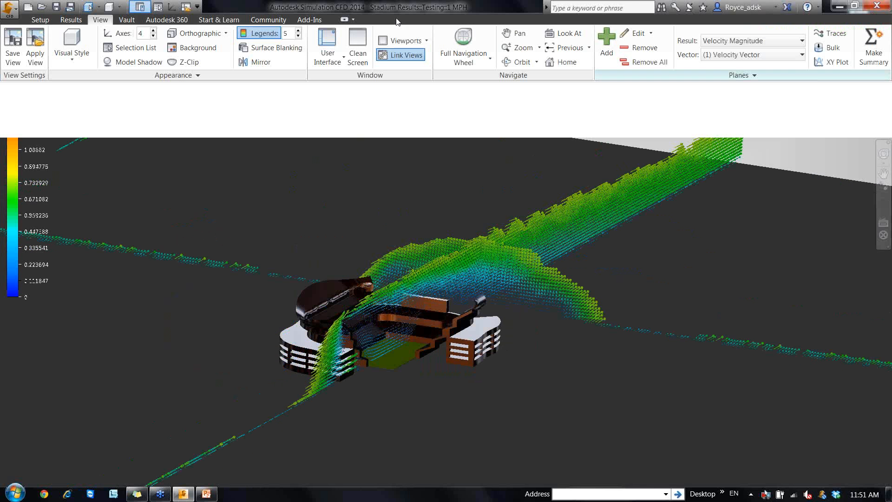
scroll(396, 185, up, 1)
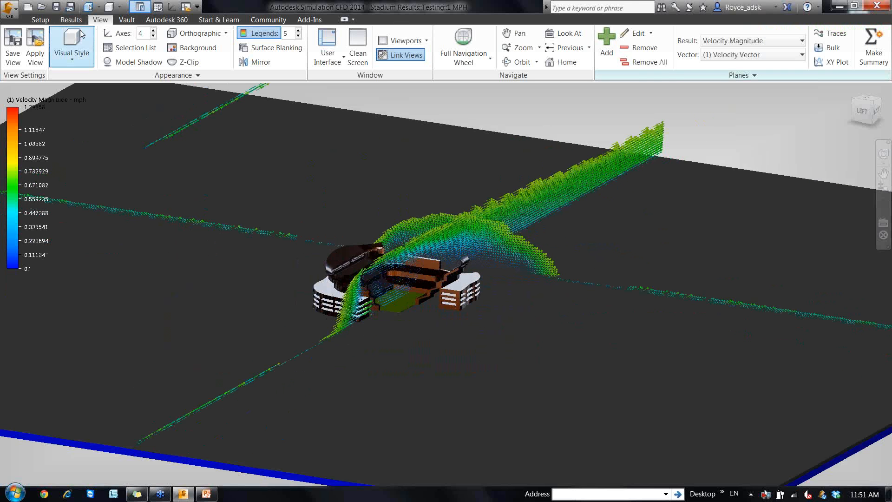
Apply the saved view settings file 1 - Beginning.xvs from the View Settings Files folder.
click(37, 44)
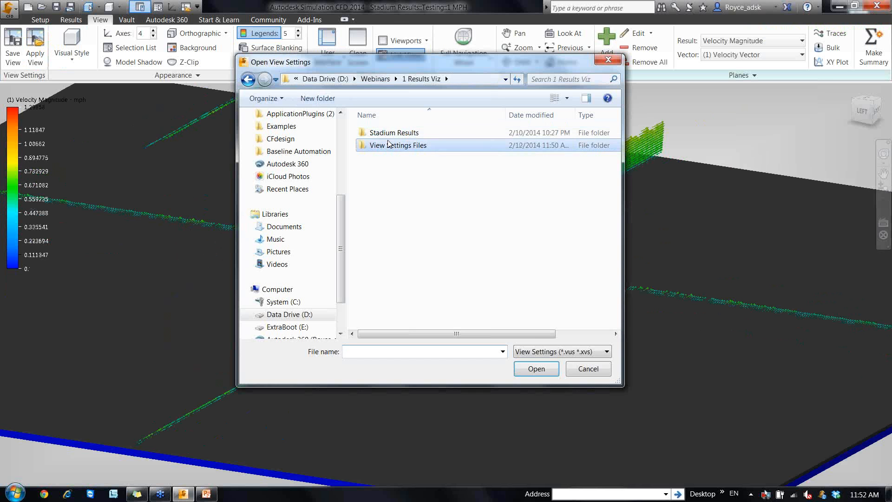
click(389, 135)
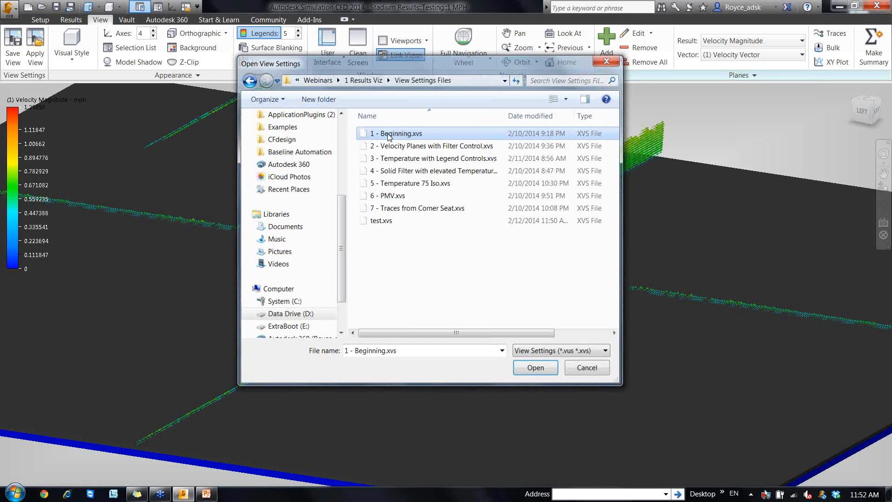
double_click(389, 133)
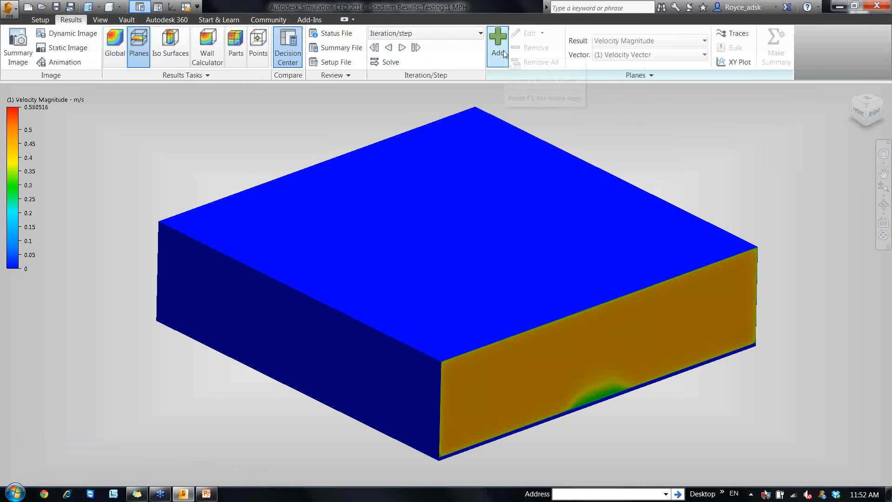
Add a velocity magnitude results plane and move it through the air volume until it cuts across the middle of the stadium.
click(505, 53)
scroll(451, 299, up, 8)
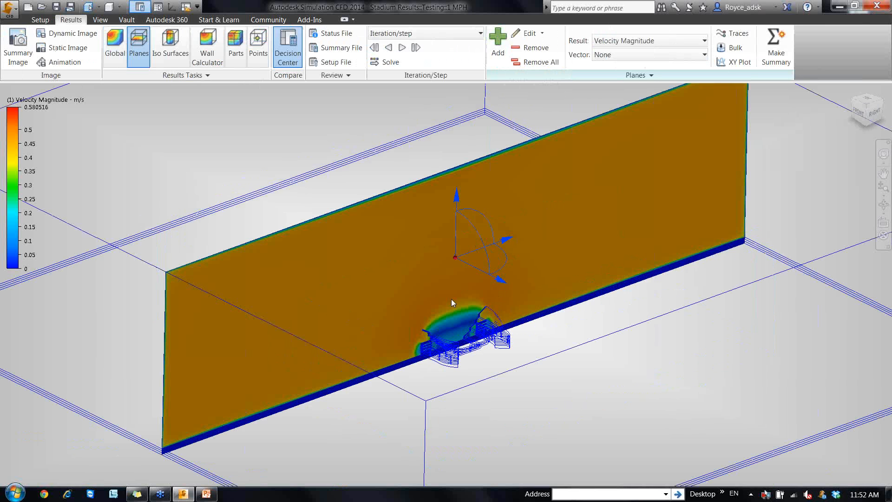
drag(450, 300, 300, 202)
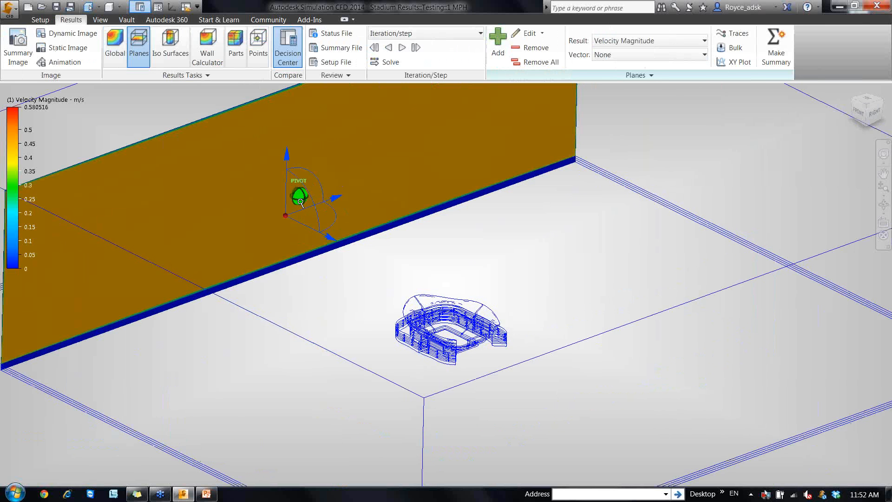
scroll(300, 202, down, 5)
shift+middle_drag(300, 202, 553, 232)
drag(272, 207, 240, 213)
shift+middle_drag(242, 205, 315, 209)
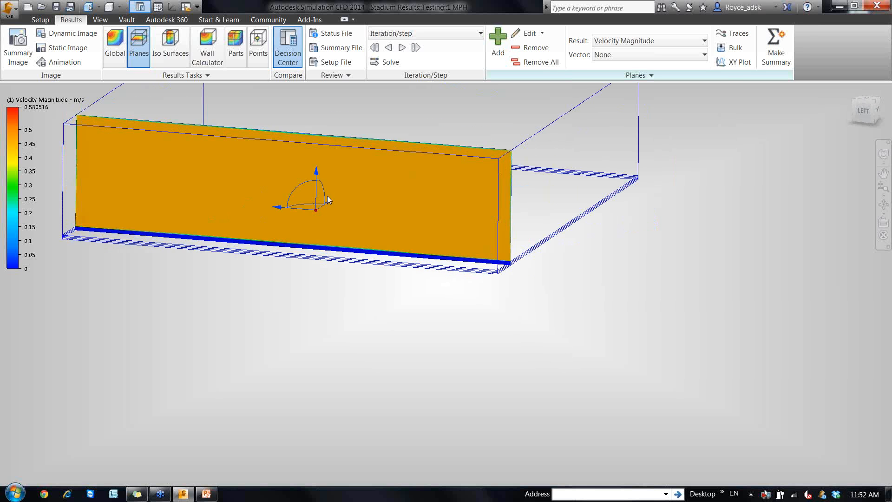
drag(328, 196, 361, 174)
scroll(353, 182, up, 5)
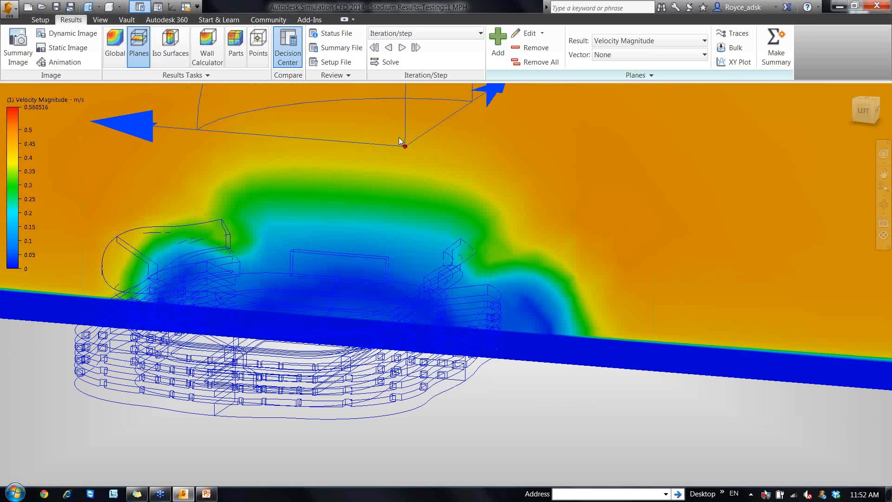
drag(398, 137, 358, 171)
scroll(317, 232, up, 1)
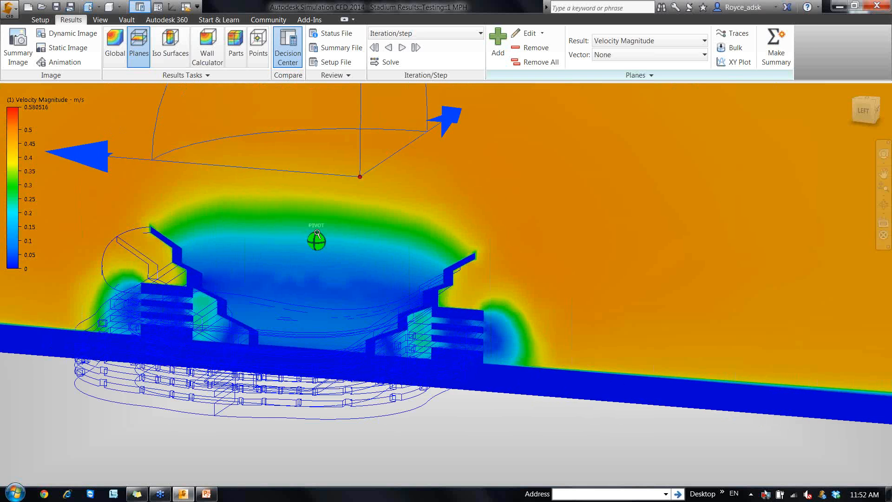
scroll(316, 233, up, 3)
Set up new particle traces with rectangular grid seeding of 10 rows and 10 columns.
click(739, 33)
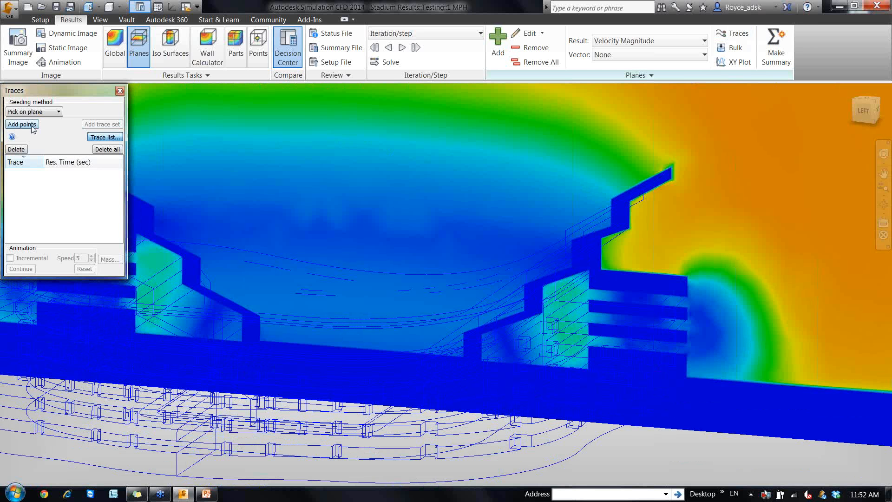
click(34, 111)
click(45, 140)
click(42, 139)
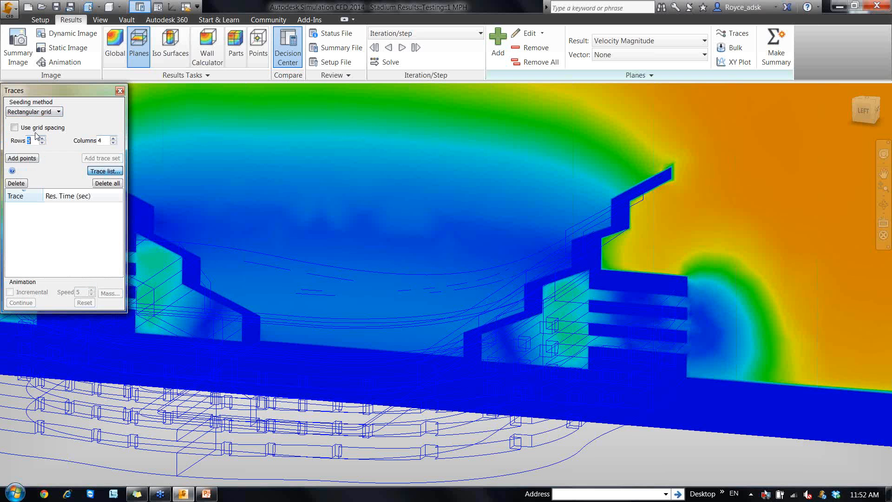
text(10)
key(Tab)
text(10)
Place the seed grid on the plane just above the stadium field and add the trace set.
click(22, 158)
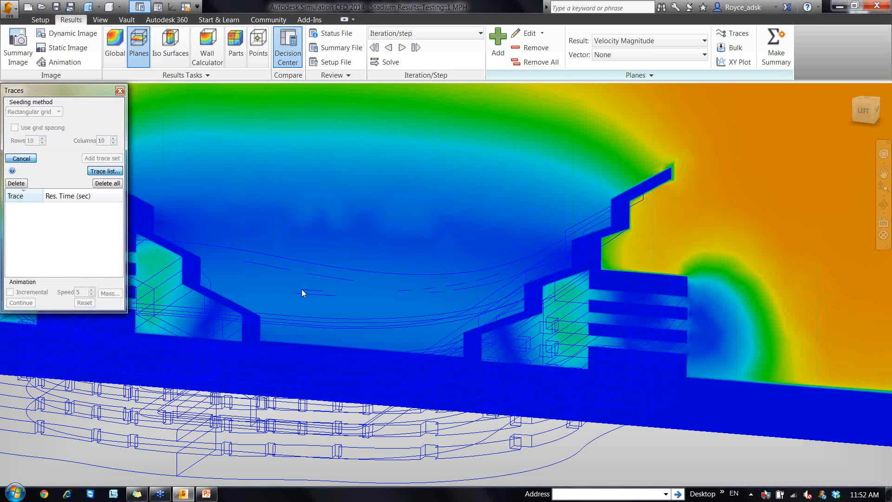
mouse_move(341, 292)
mouse_down()
mouse_move(378, 292)
mouse_move(381, 337)
mouse_up()
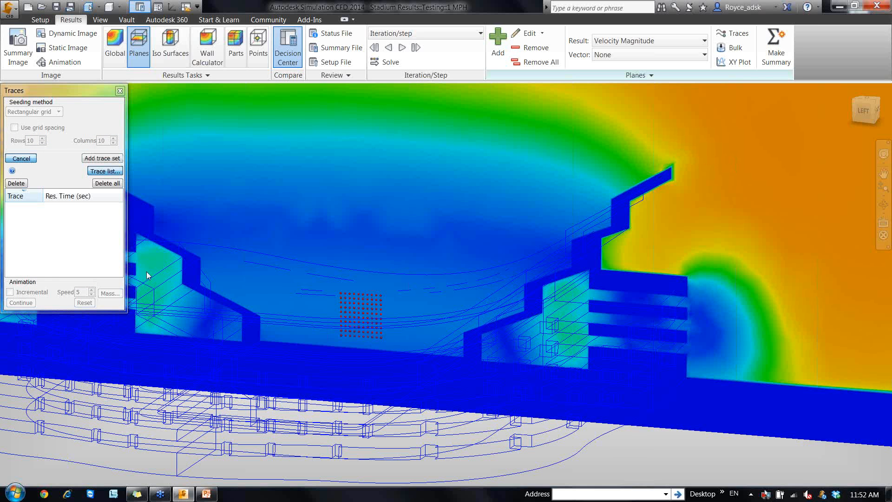
click(90, 159)
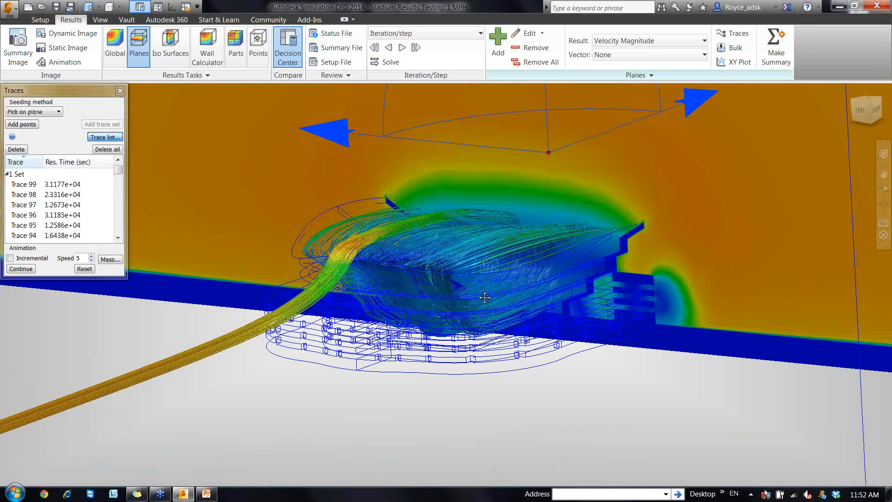
Play the stadium traces as an incremental animation at speed 5.
mouse_move(484, 297)
shift+middle_down()
mouse_move(430, 295)
mouse_move(448, 307)
shift+middle_up()
scroll(556, 186, up, 3)
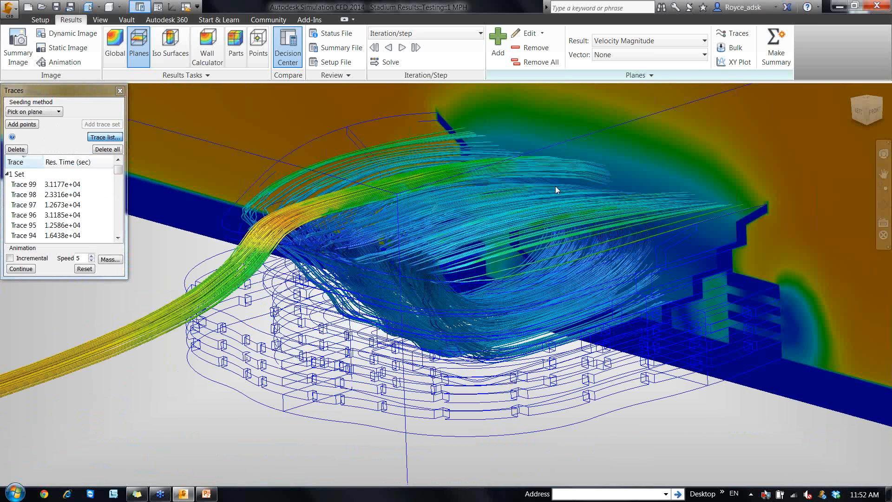
mouse_move(556, 186)
shift+middle_down()
mouse_move(622, 286)
mouse_move(560, 294)
shift+middle_up()
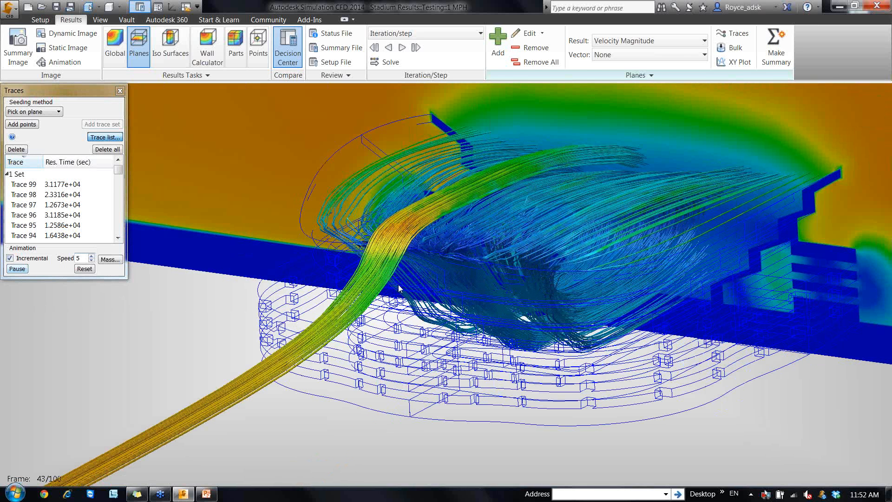
scroll(398, 285, down, 5)
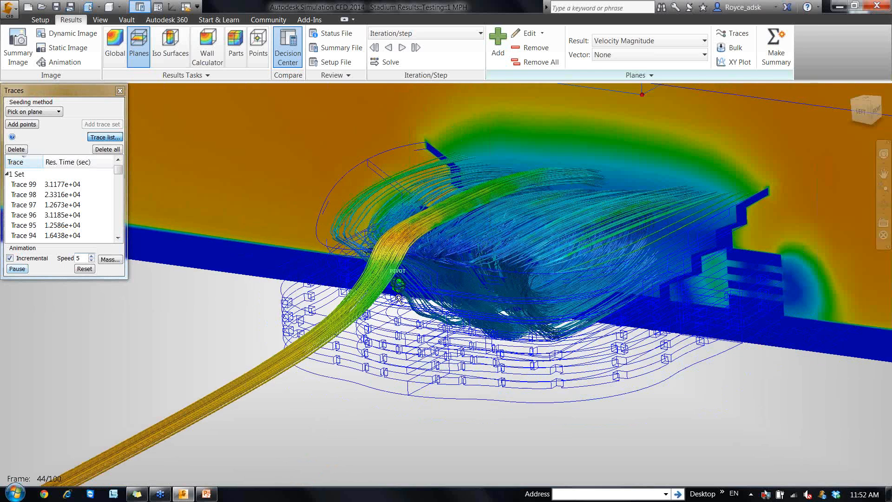
Hide the surrounding air and the plane's results and show the ground and stadium as shaded surfaces around the animated traces.
ctrl+middle_click(303, 164)
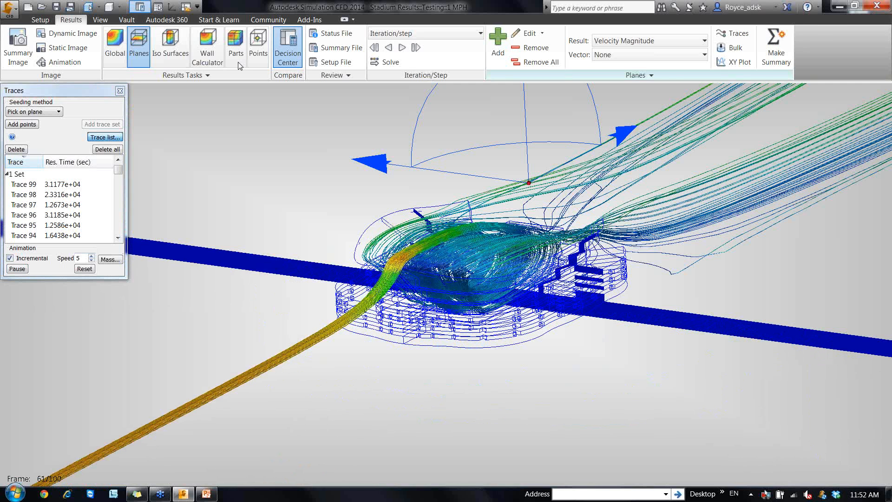
click(114, 46)
mouse_move(423, 321)
shift+middle_down()
mouse_move(426, 265)
mouse_move(420, 277)
mouse_move(400, 280)
mouse_move(422, 294)
mouse_move(415, 280)
mouse_move(393, 306)
shift+middle_up()
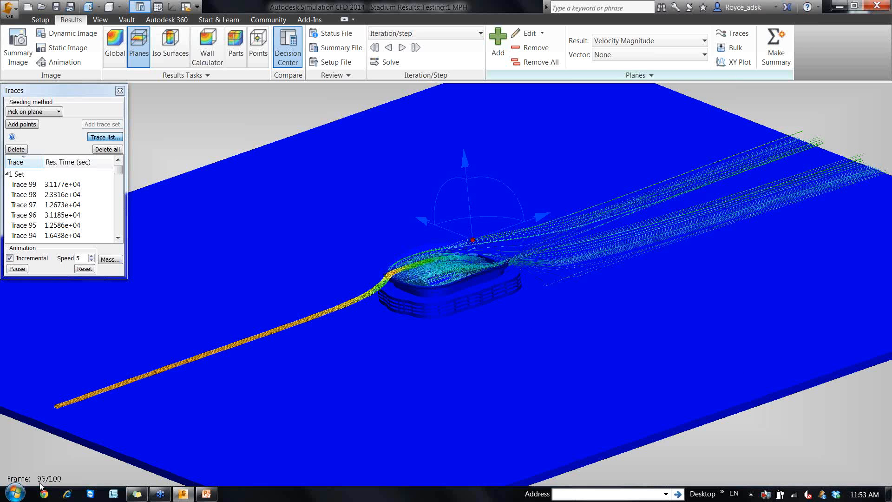
Sort the traces by residence time and delete the longest-lasting one, Trace 87.
click(75, 162)
click(67, 165)
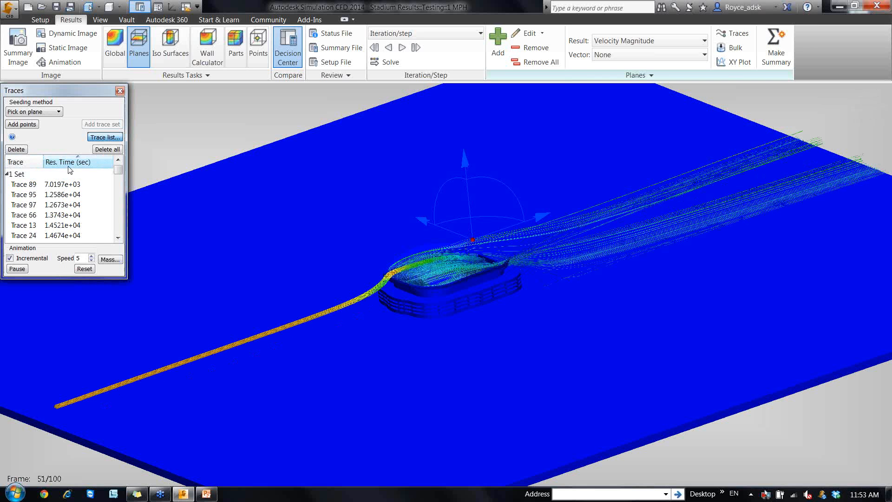
click(68, 165)
click(71, 163)
click(72, 162)
click(72, 162)
click(72, 162)
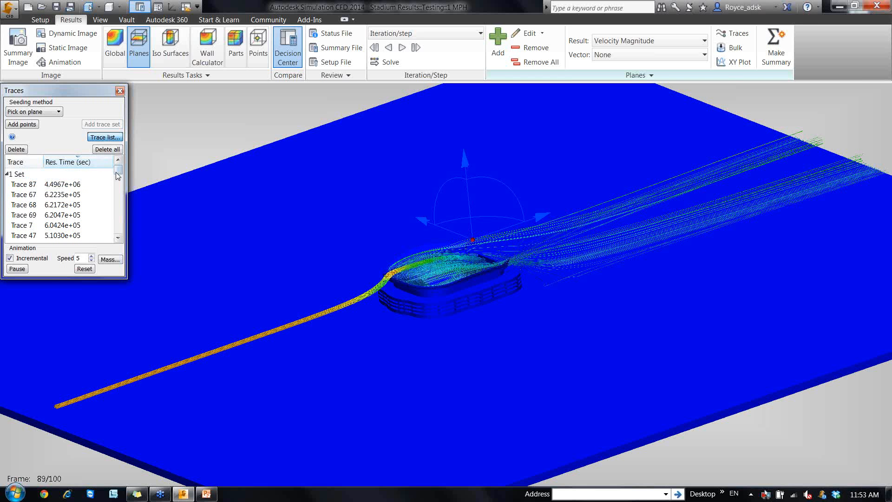
mouse_move(117, 175)
mouse_down()
mouse_move(122, 234)
mouse_move(120, 170)
mouse_up()
click(81, 185)
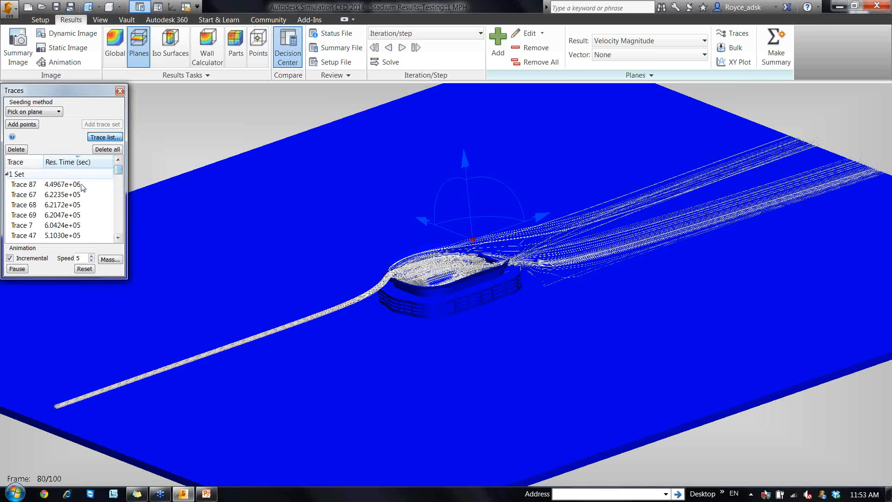
click(23, 151)
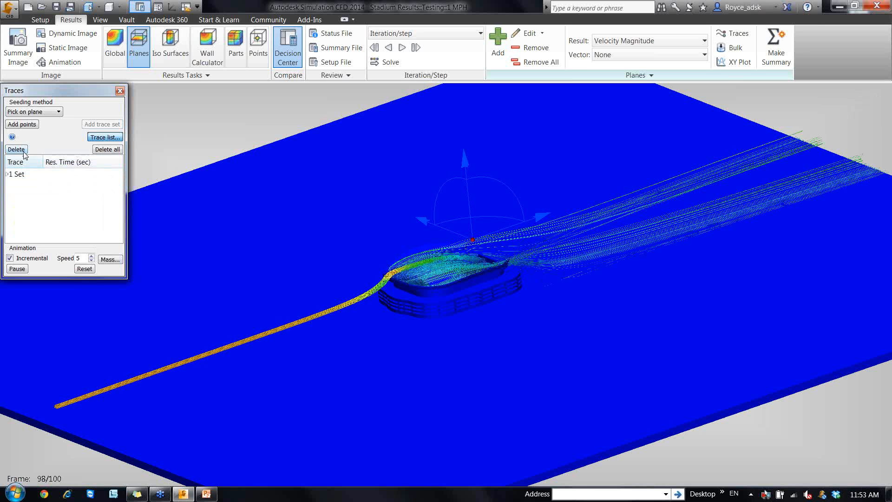
Expand the trace set and examine its list ordered by residence time and by trace name.
click(9, 176)
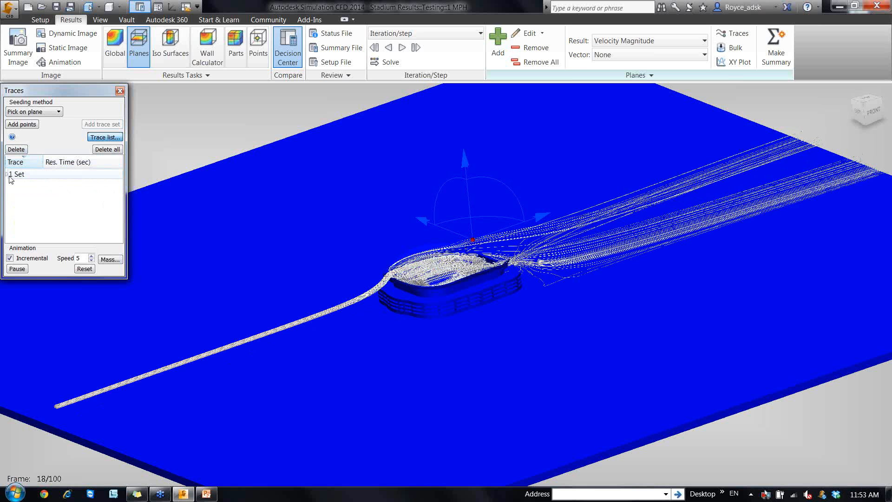
click(7, 175)
click(30, 187)
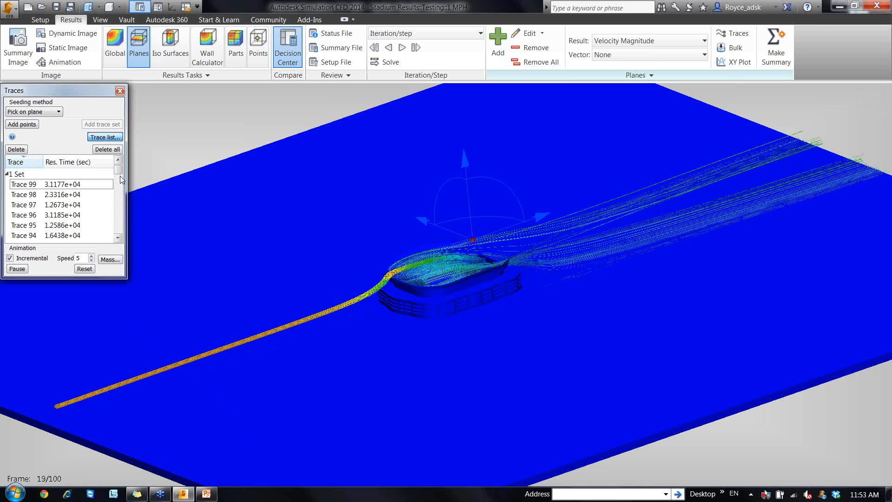
click(100, 162)
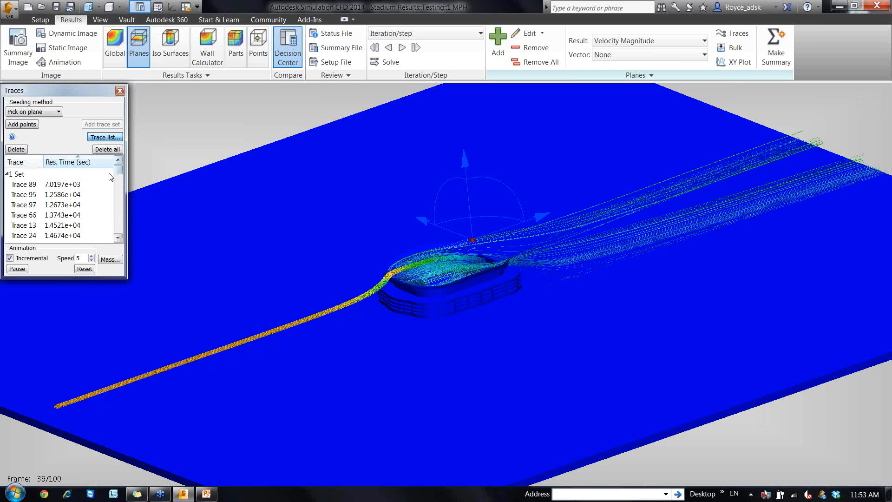
click(15, 162)
double_click(26, 175)
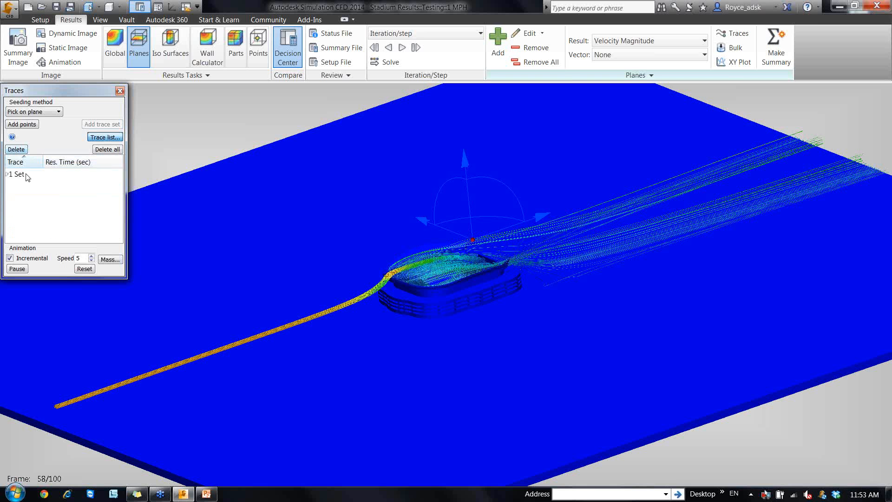
click(10, 176)
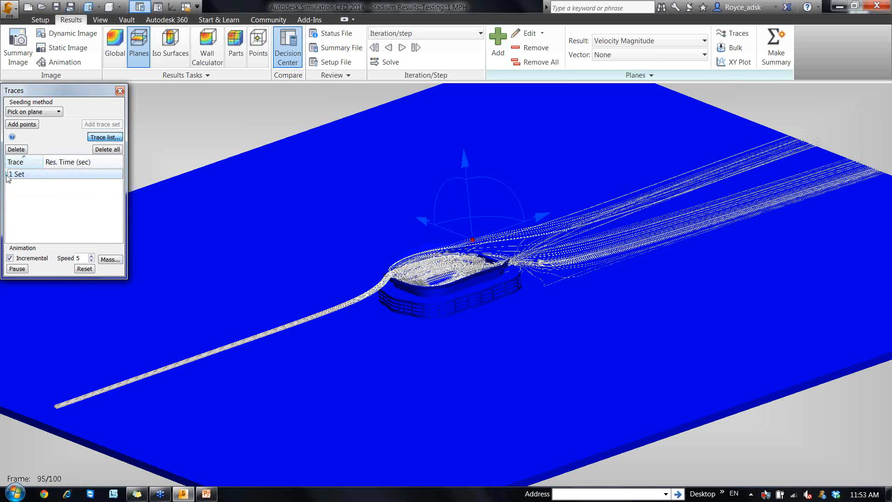
click(8, 175)
click(20, 188)
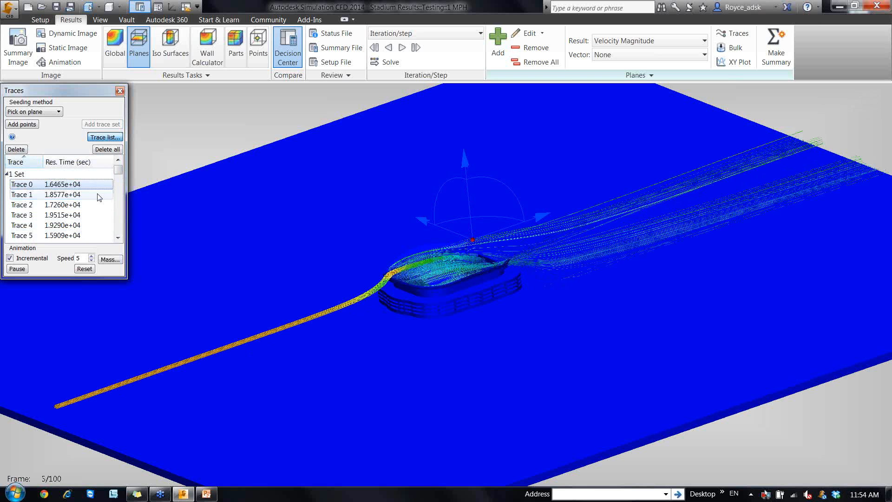
Order the traces by residence time and delete Trace 16 and all traces with longer residence times.
drag(118, 171, 118, 236)
click(93, 162)
scroll(83, 228, up, 7)
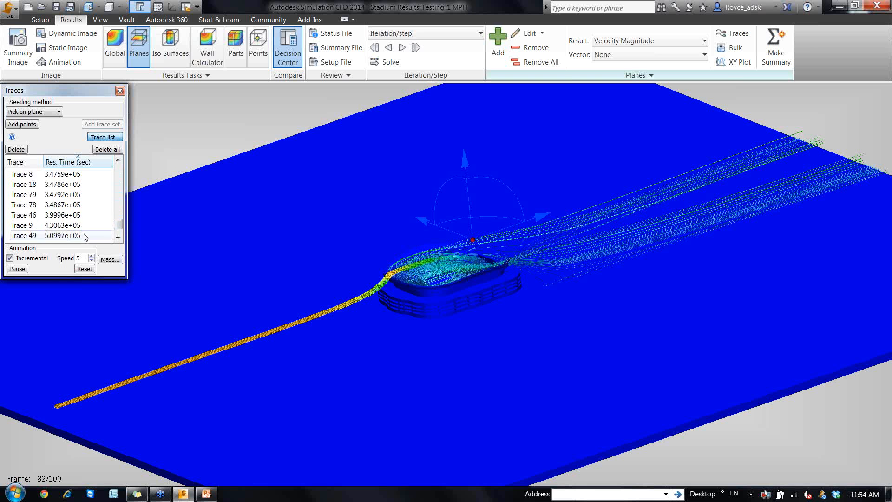
click(82, 227)
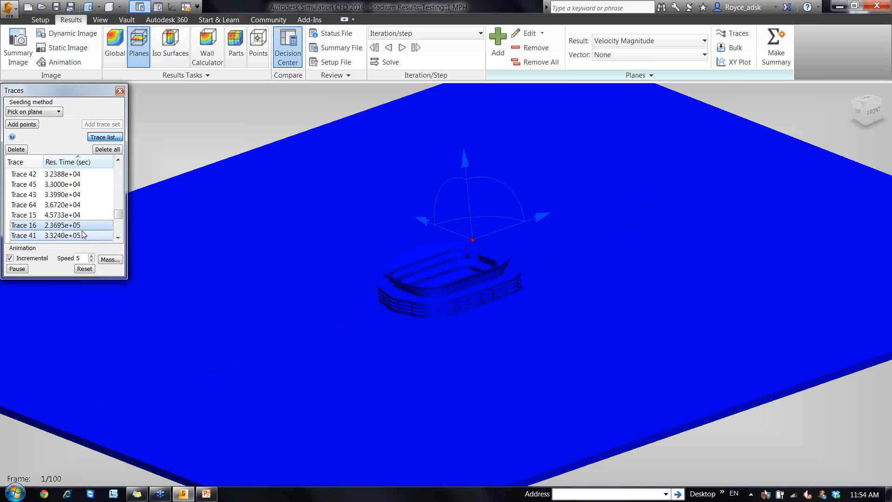
click(22, 150)
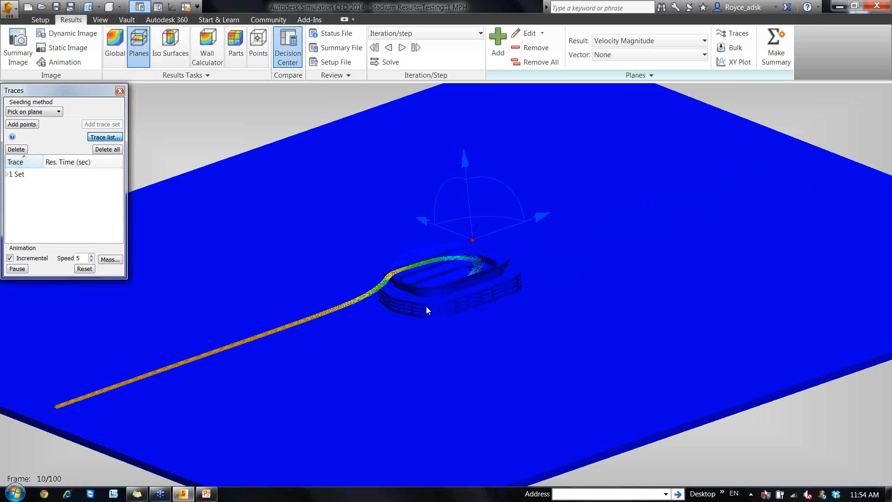
Hide the stadium's near stand and facade surfaces to expose the animated traces inside the bowl.
scroll(444, 267, up, 1)
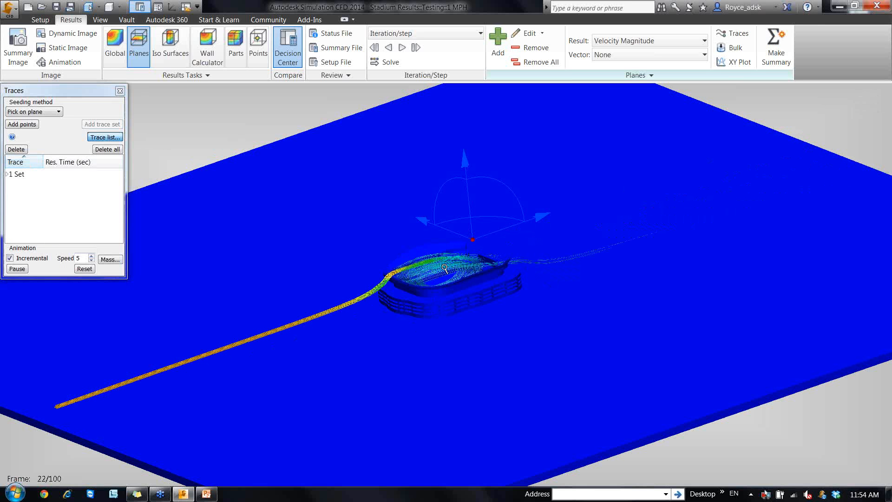
scroll(445, 260, up, 3)
scroll(445, 254, up, 2)
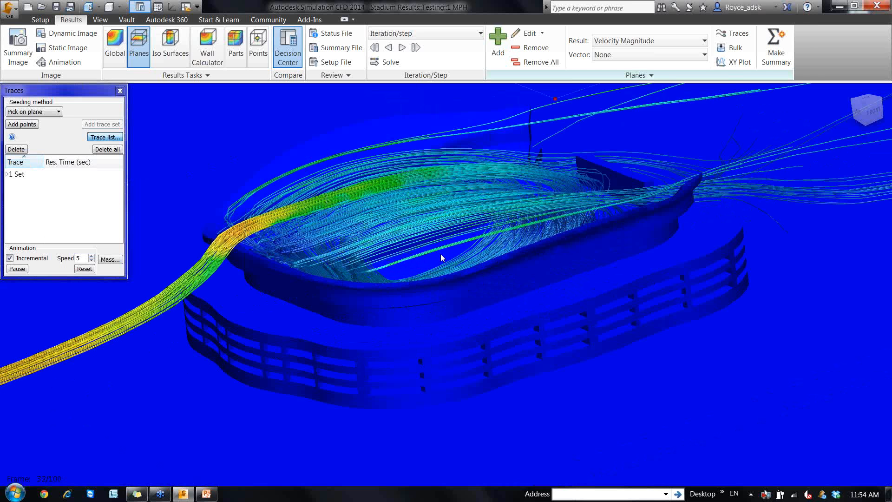
shift+middle_drag(409, 300, 414, 300)
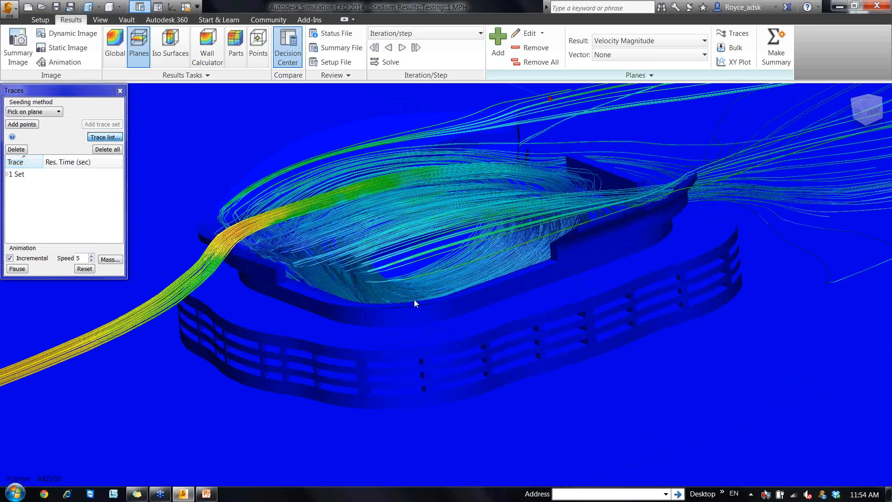
ctrl+middle_click(414, 300)
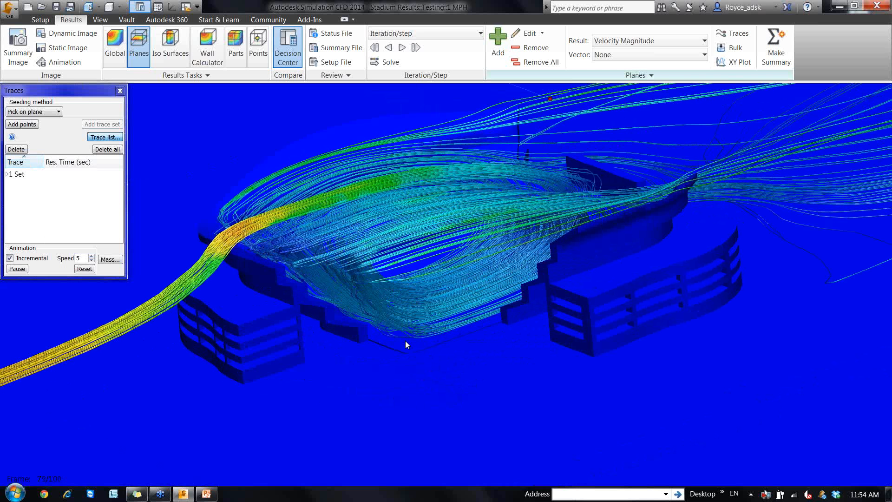
shift+middle_drag(405, 341, 403, 322)
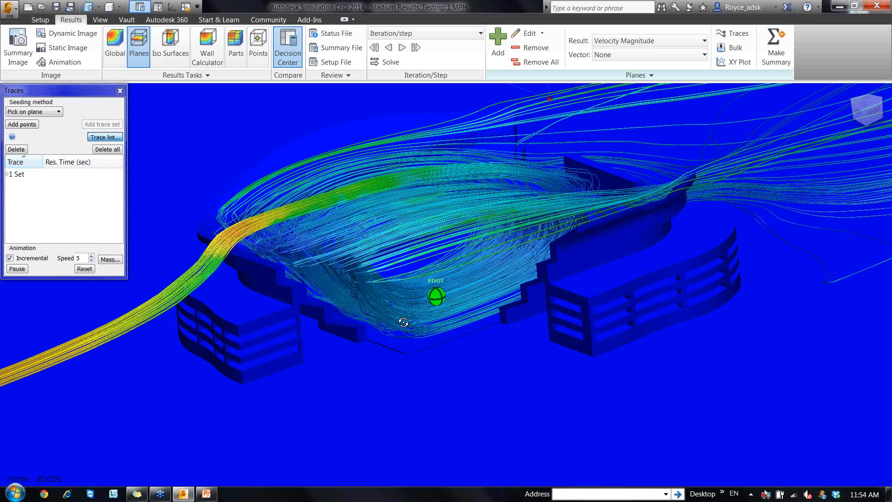
scroll(403, 322, down, 2)
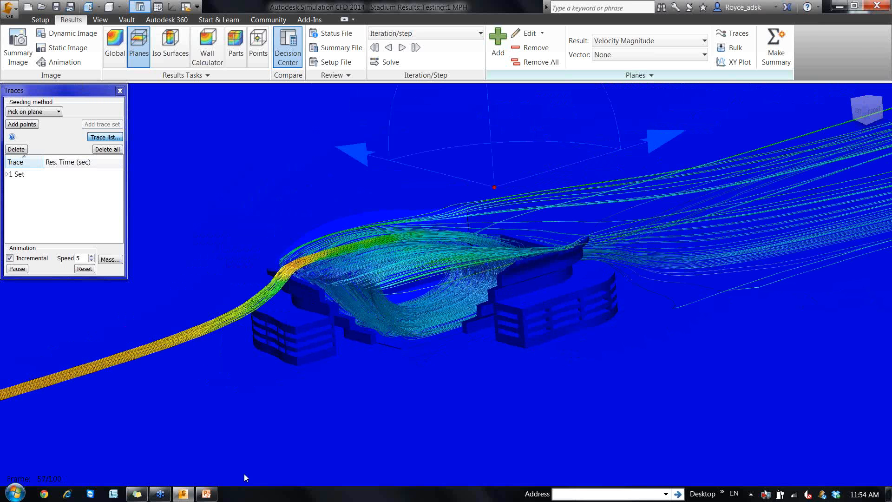
click(162, 494)
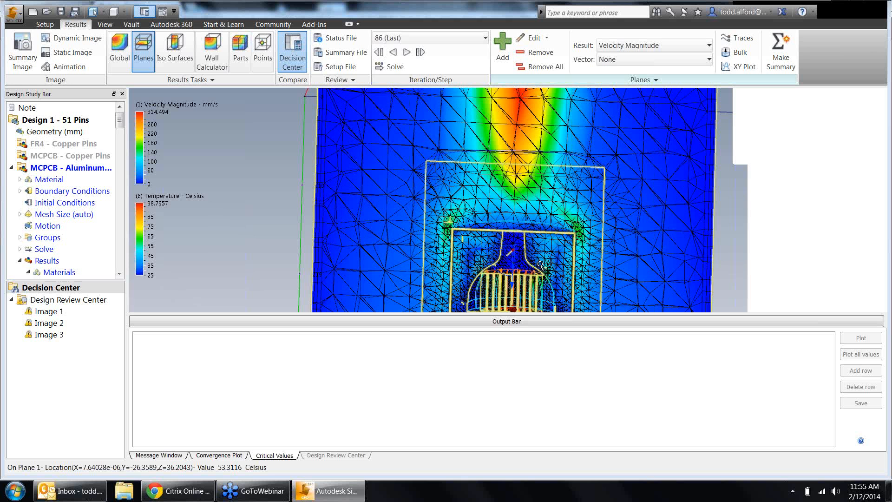
Show the mesh sizing of the lamp model and hide the enclosing volumes to examine the mesh points on the heat-sink pins.
shift+middle_drag(544, 261, 542, 259)
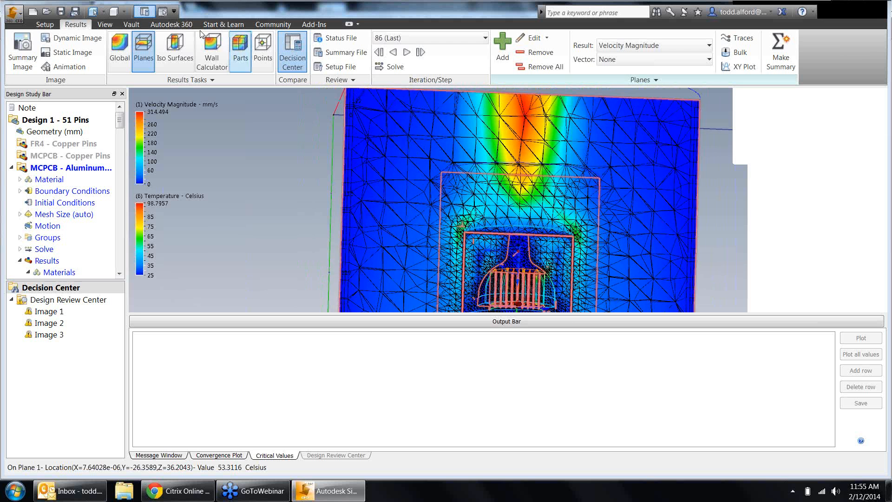
click(44, 25)
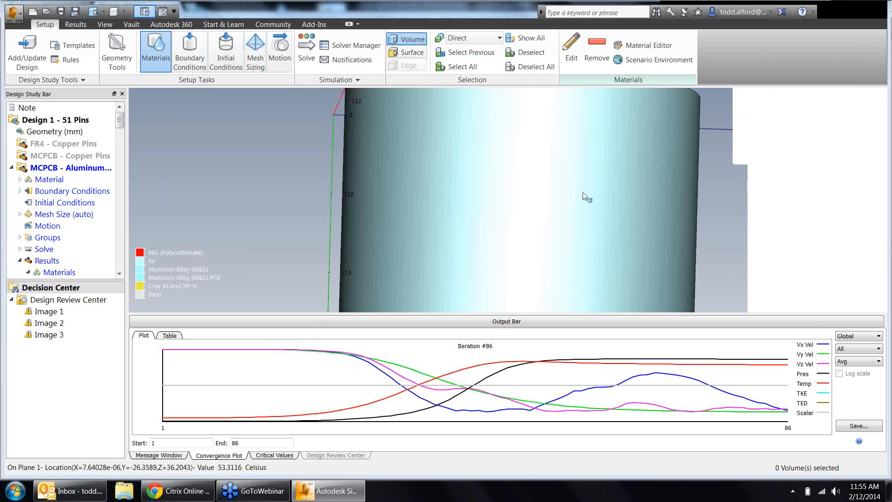
click(253, 53)
scroll(488, 222, down, 3)
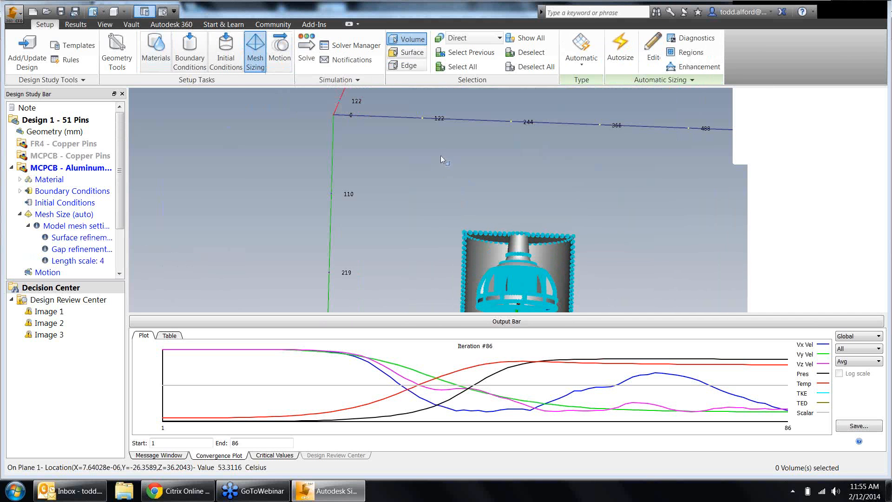
scroll(465, 183, down, 1)
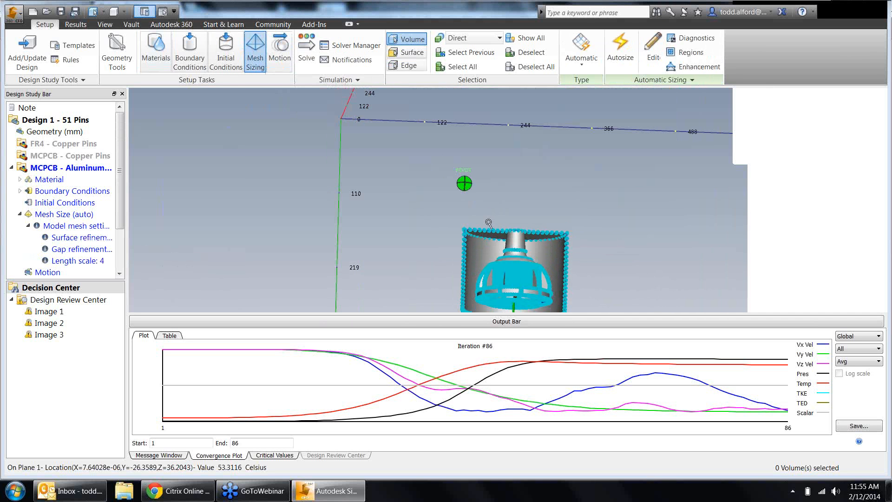
ctrl+middle_click(554, 269)
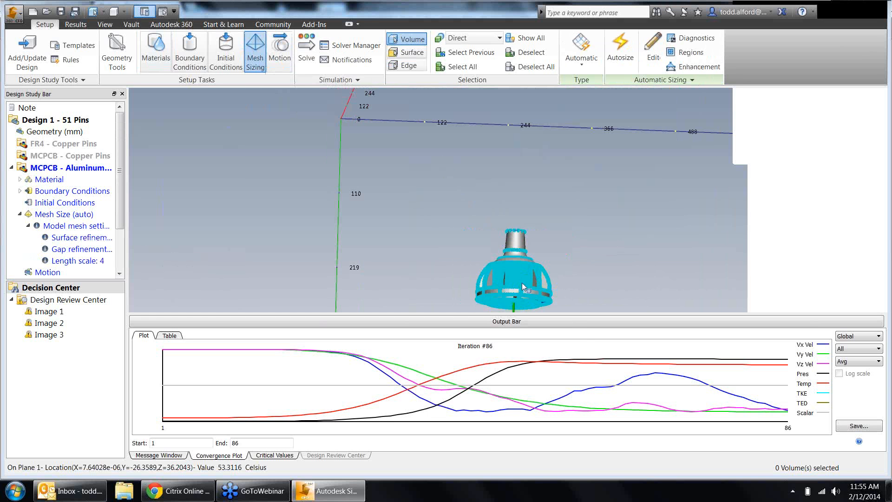
scroll(522, 283, up, 1)
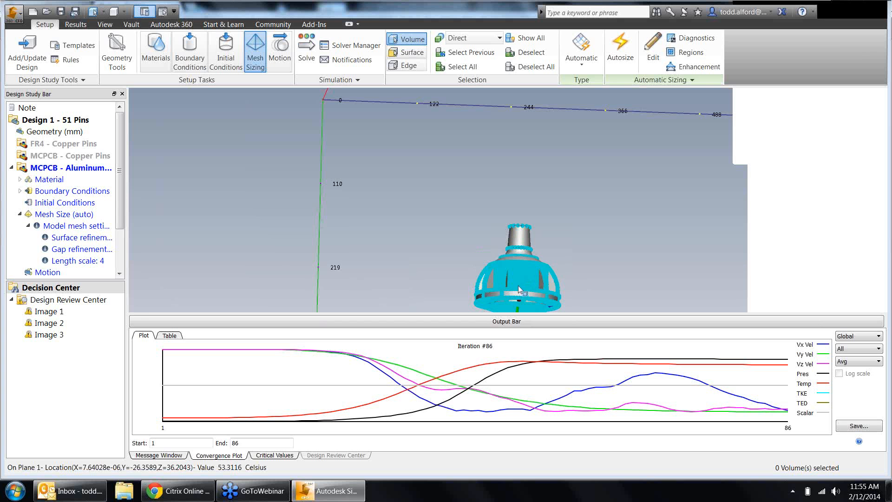
scroll(517, 285, up, 5)
scroll(519, 287, up, 4)
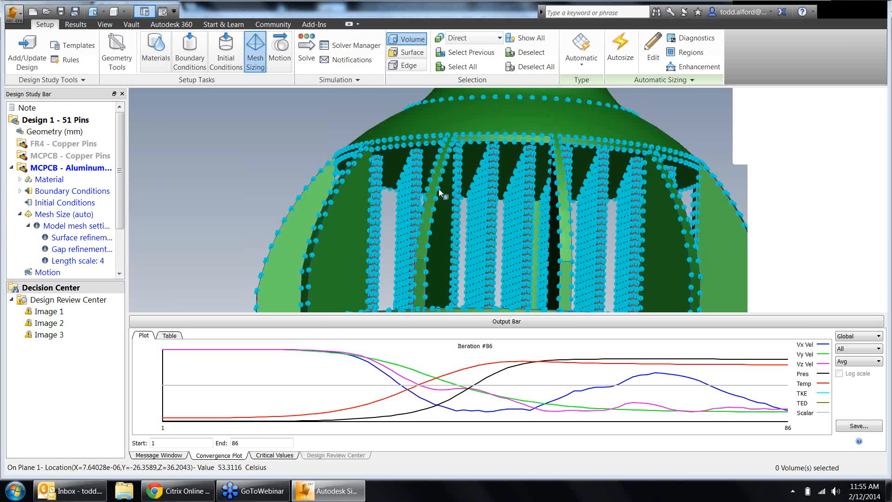
Return to the results and show the temperature on the lamp's heat sink in the Shaded Mesh display style.
click(71, 27)
click(121, 14)
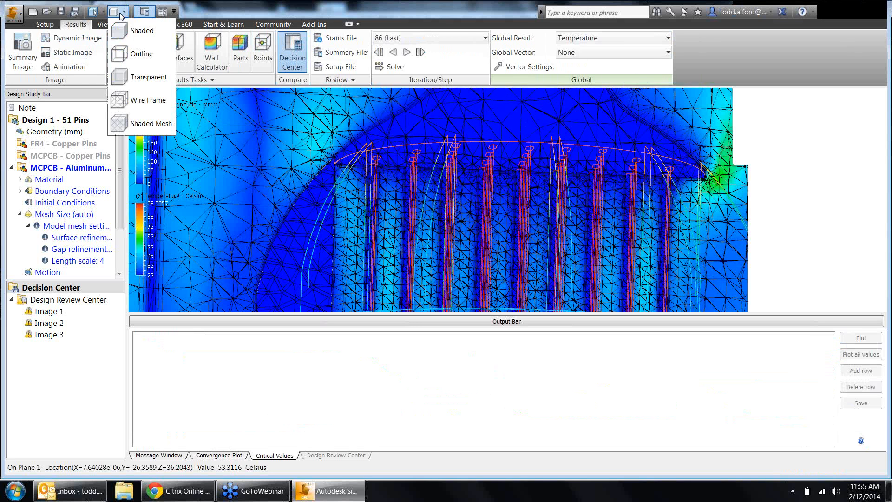
click(142, 123)
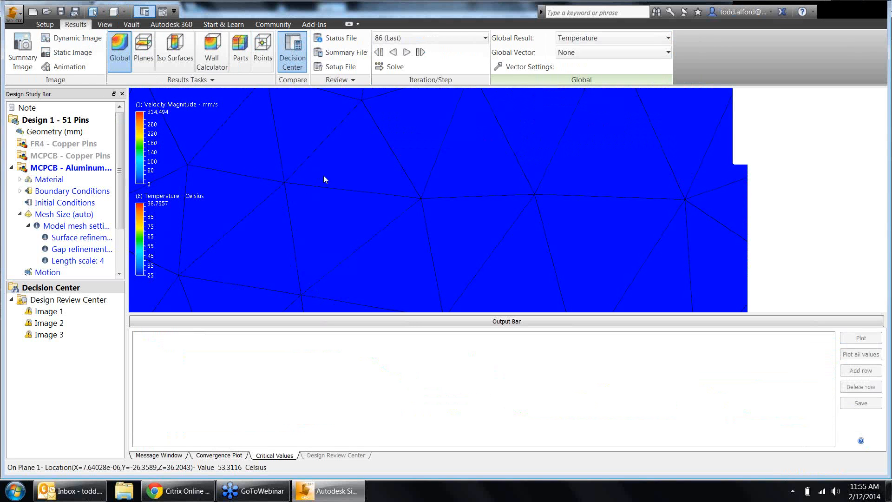
scroll(363, 193, down, 5)
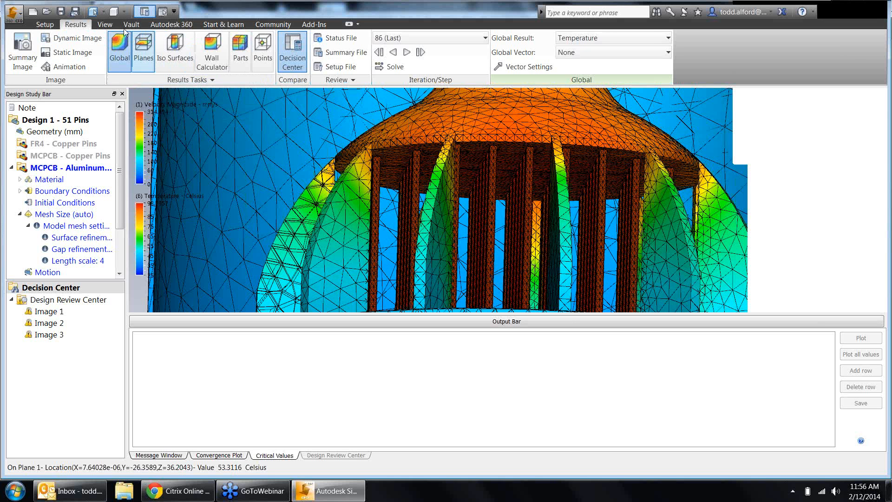
Change the display style to Outline to expose the meshed velocity plane through the lamp and its enclosure.
click(123, 12)
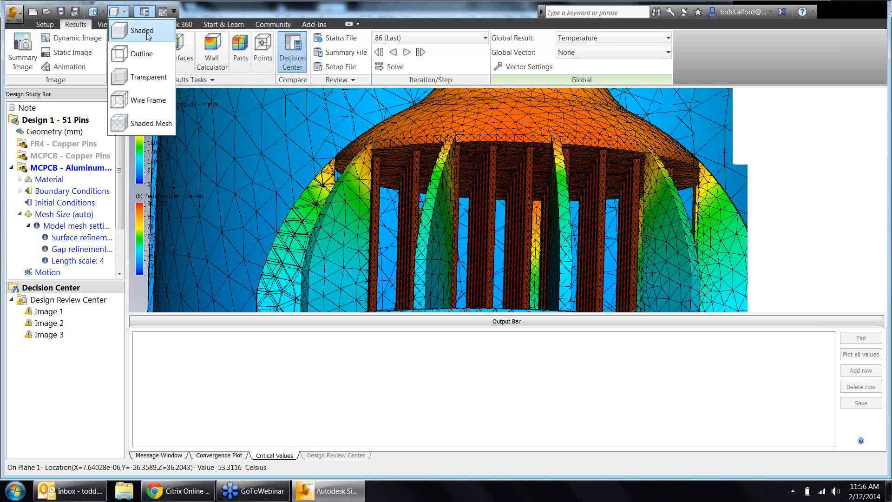
click(141, 60)
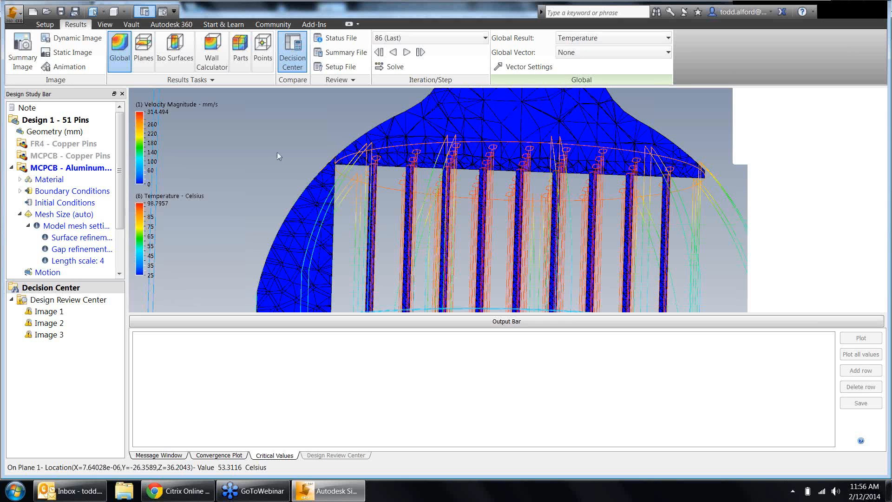
scroll(282, 150, down, 5)
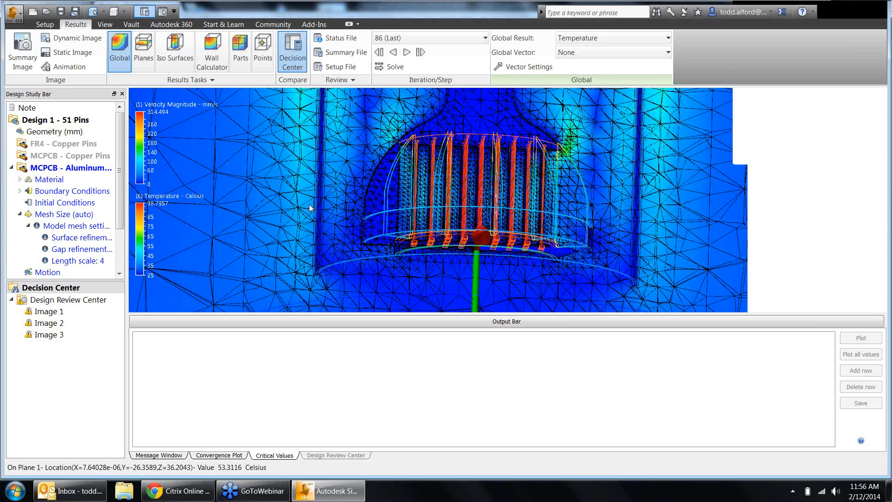
scroll(345, 208, down, 5)
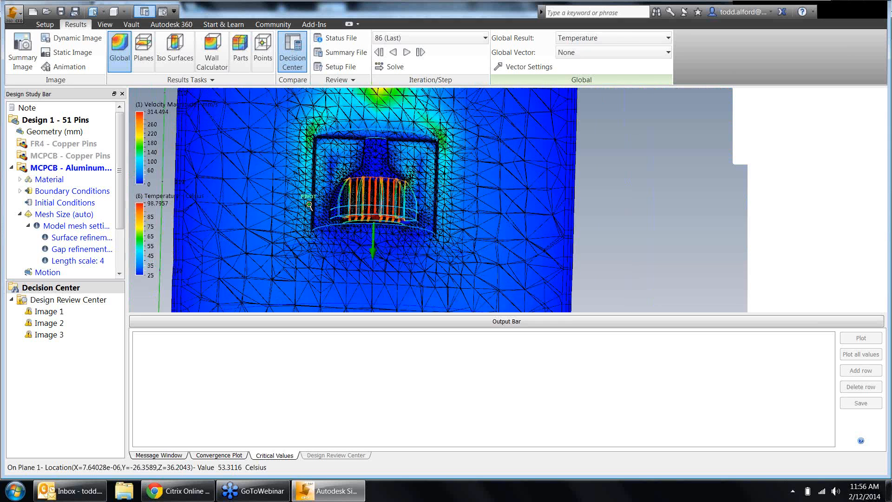
scroll(346, 209, down, 4)
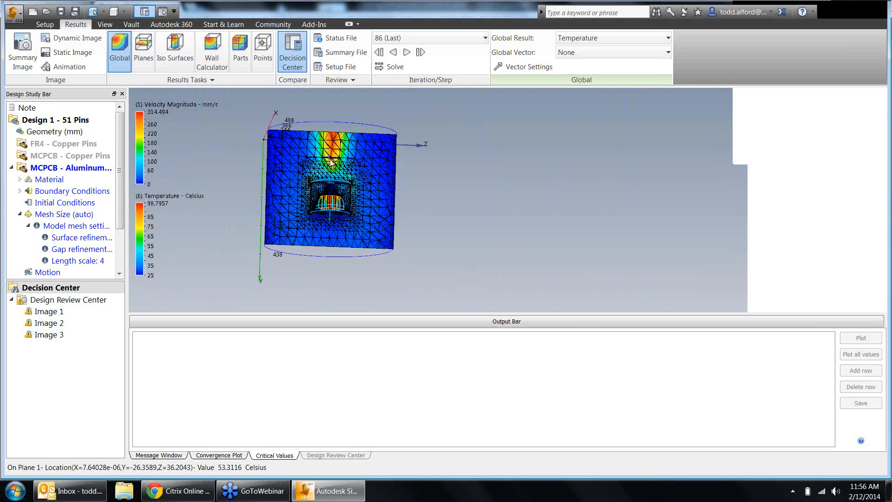
Examine the mesh density on the velocity plane in the plume above the lamp enclosure and in the surrounding air.
scroll(328, 160, up, 5)
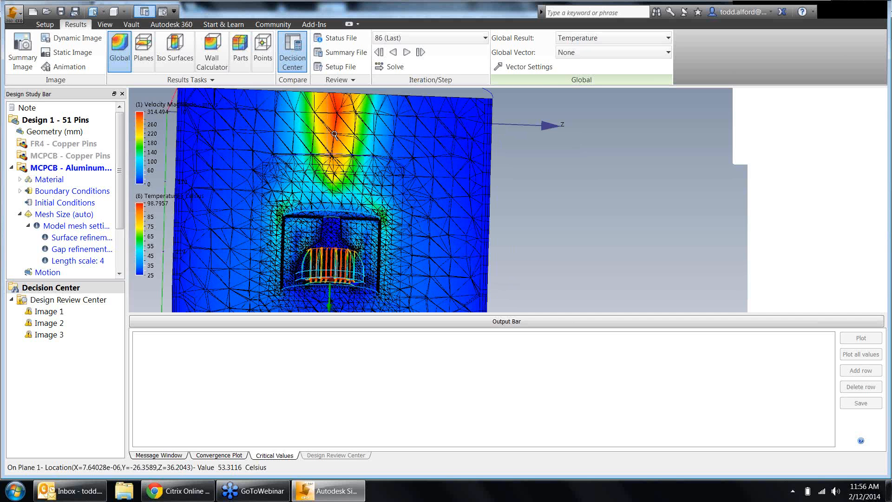
scroll(335, 134, up, 2)
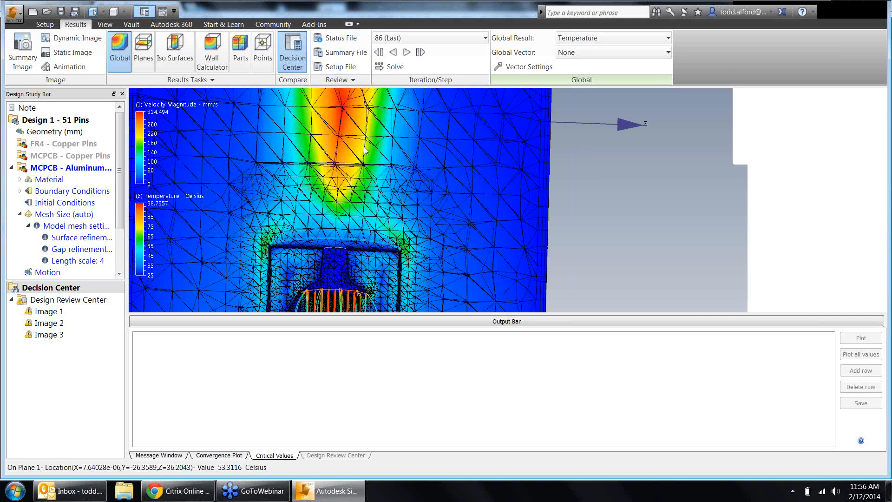
middle_drag(365, 150, 449, 164)
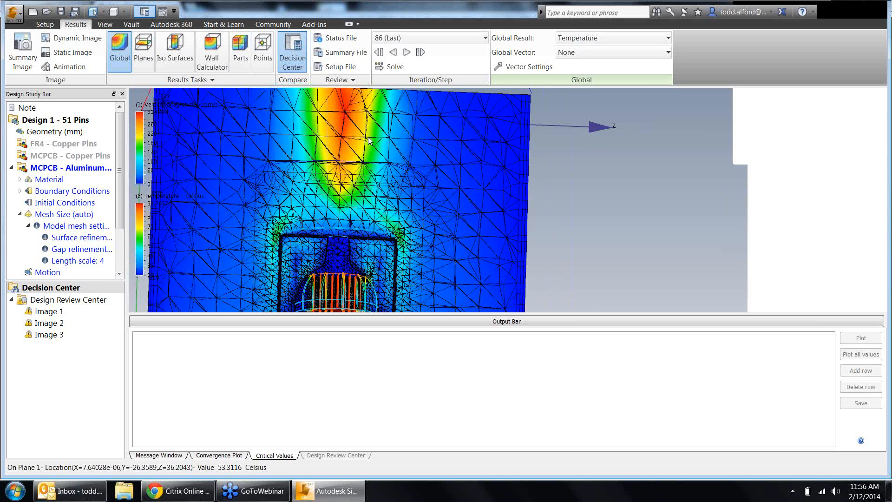
middle_drag(356, 136, 348, 121)
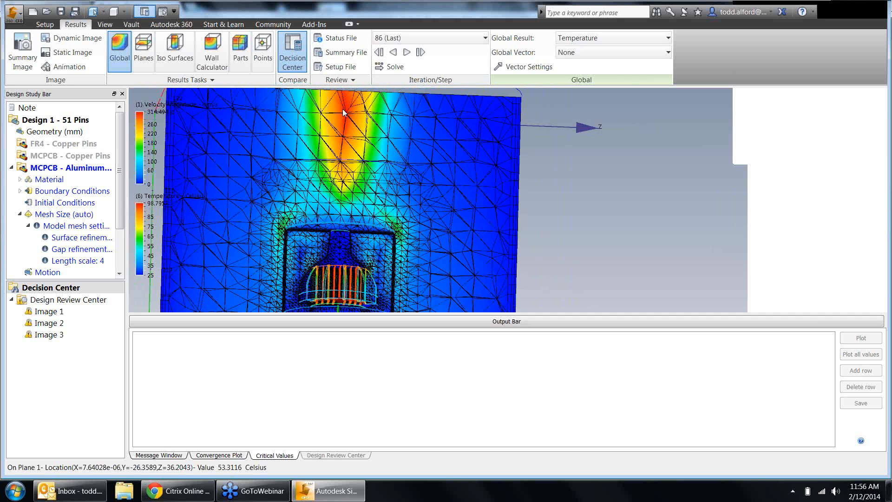
scroll(342, 112, up, 3)
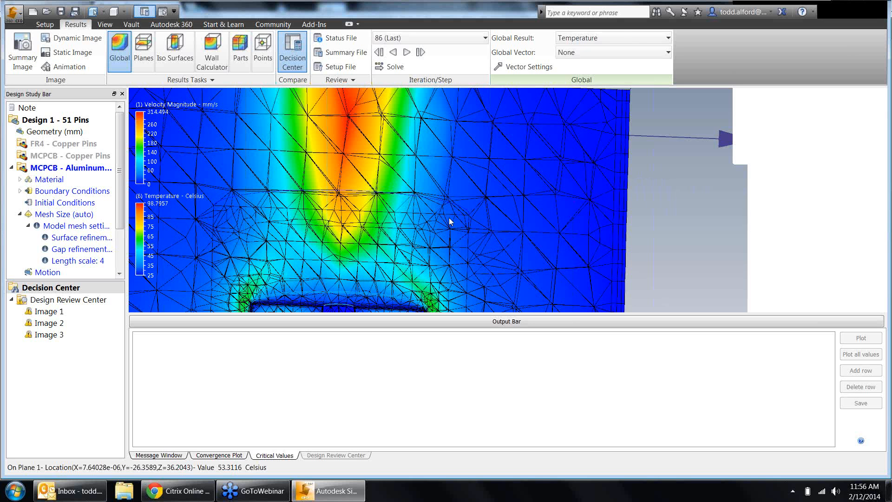
scroll(450, 221, down, 1)
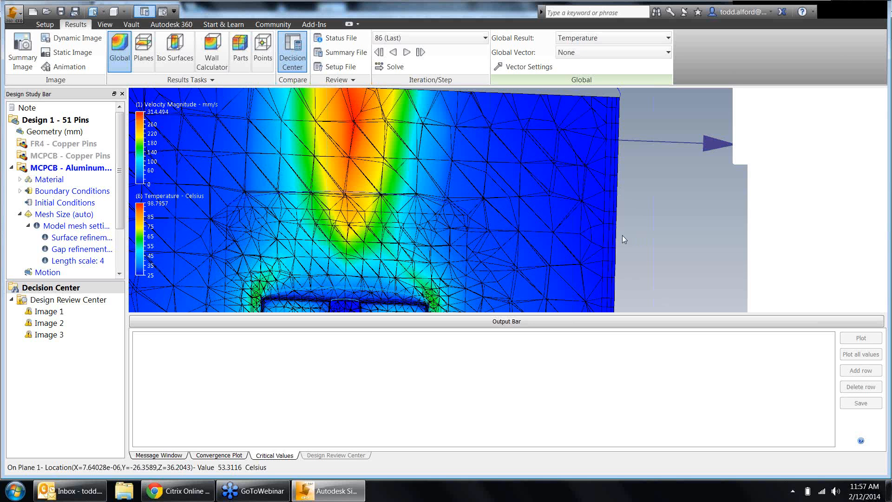
scroll(622, 236, down, 4)
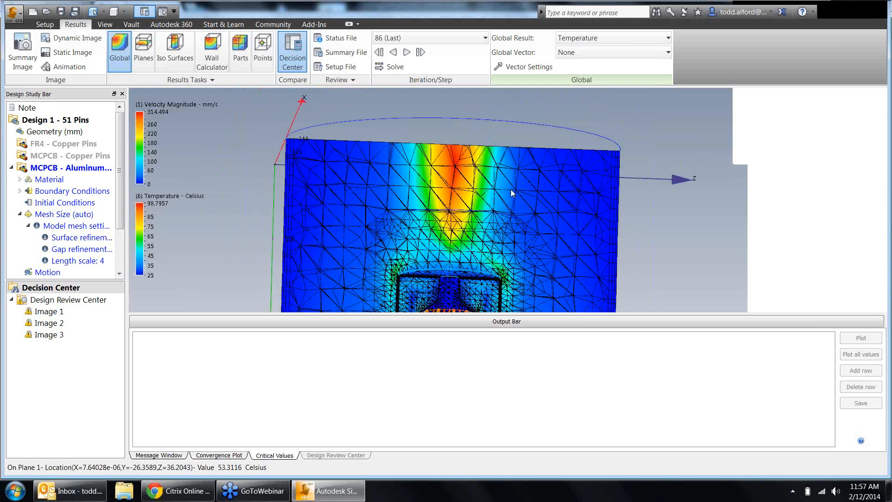
scroll(567, 194, down, 1)
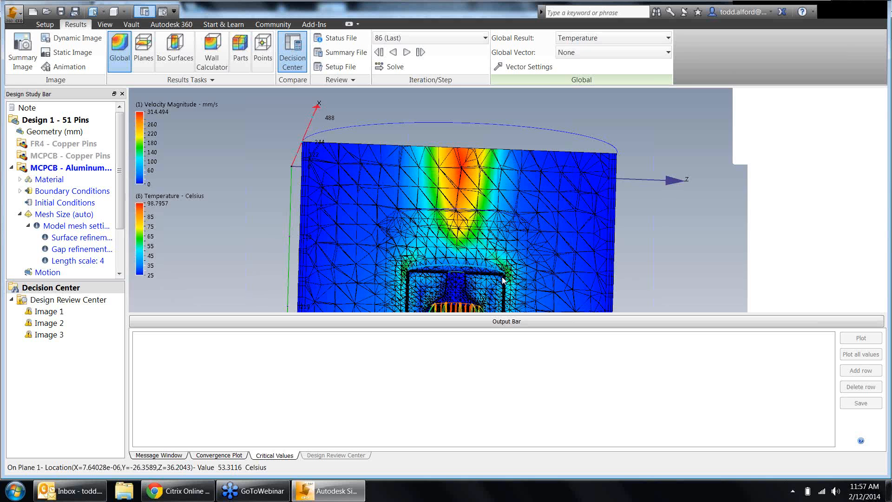
Inspect the mesh refinement and velocity gradients on the results plane around the enclosure's upper corner.
scroll(504, 281, up, 5)
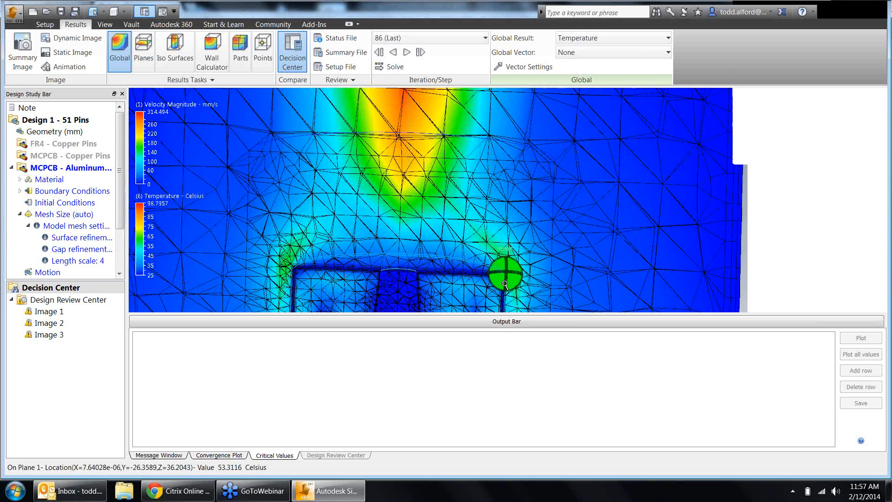
scroll(504, 283, up, 2)
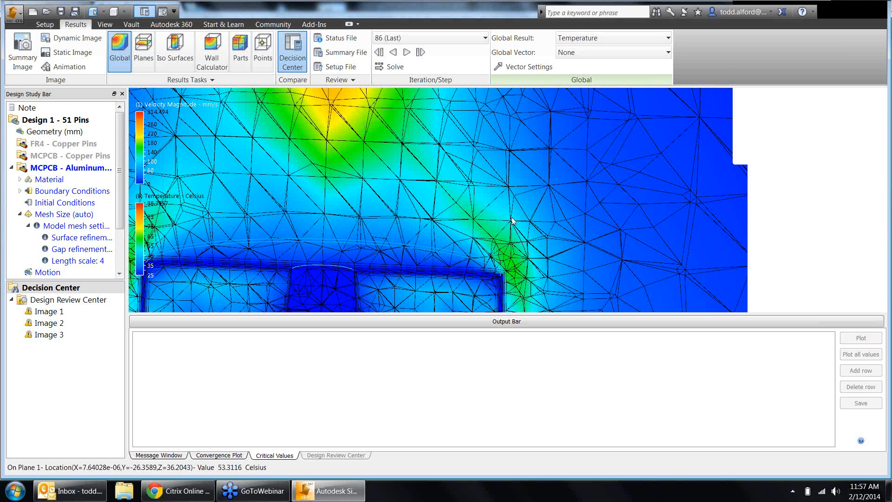
scroll(511, 218, down, 2)
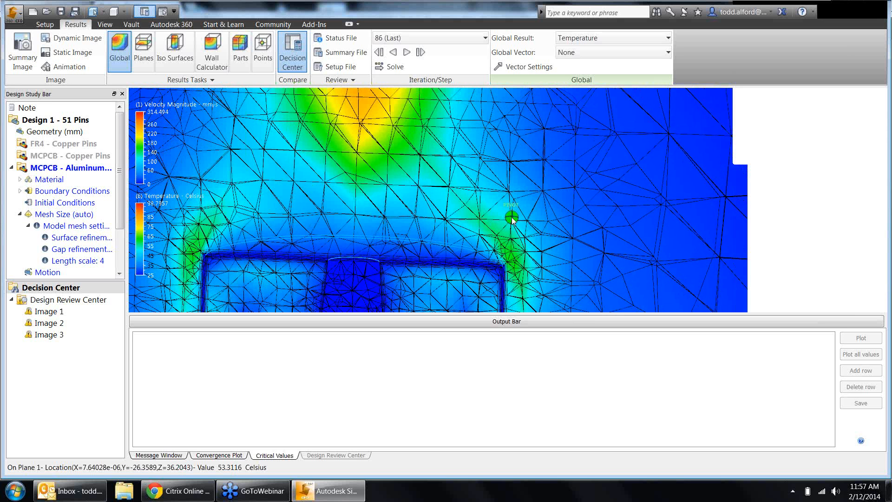
scroll(511, 219, down, 1)
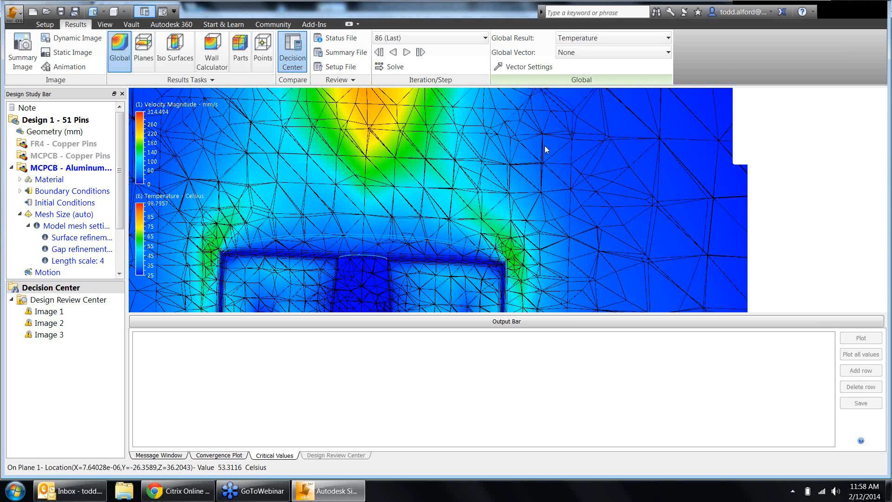
scroll(544, 145, down, 2)
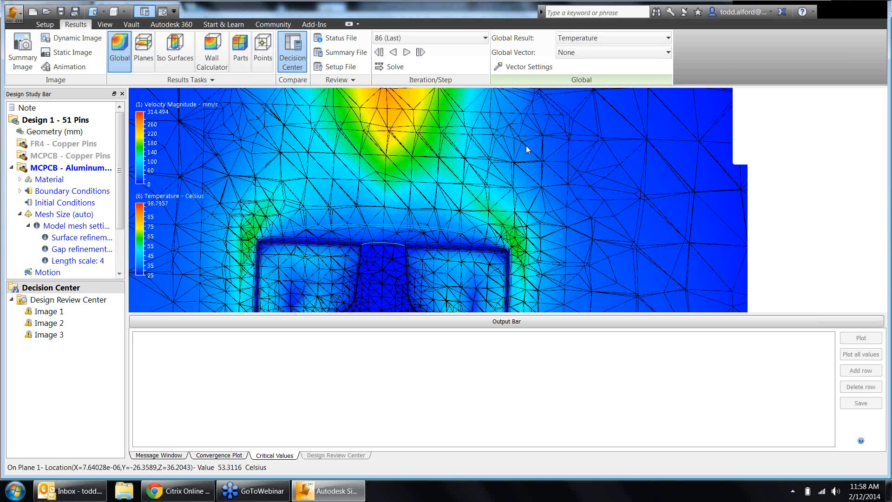
scroll(527, 148, down, 2)
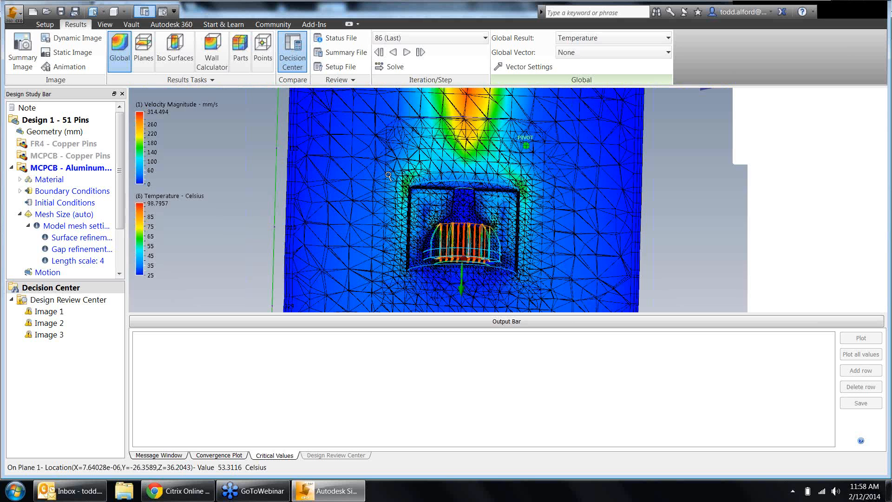
Set the display style to Shaded Mesh and open the results planes task.
click(119, 11)
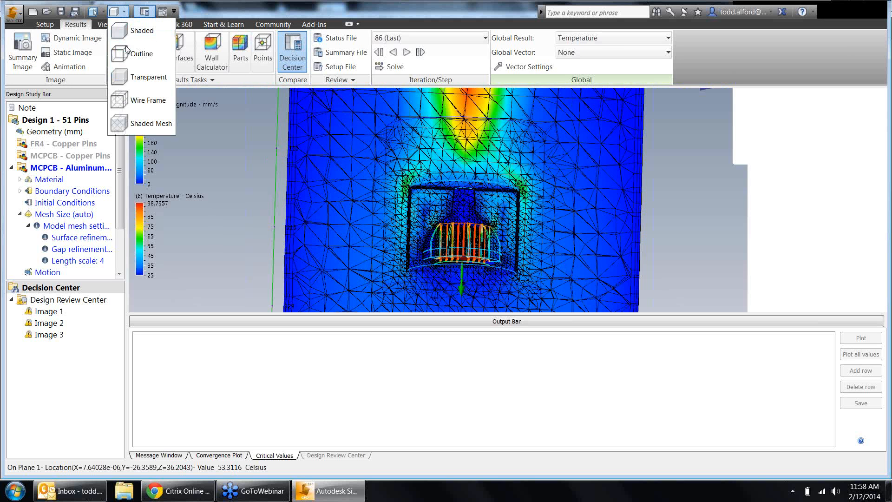
click(143, 124)
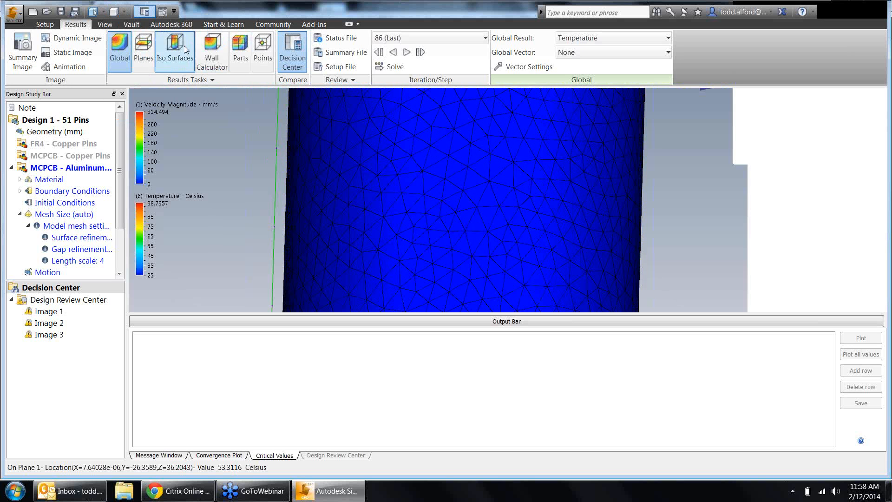
click(143, 51)
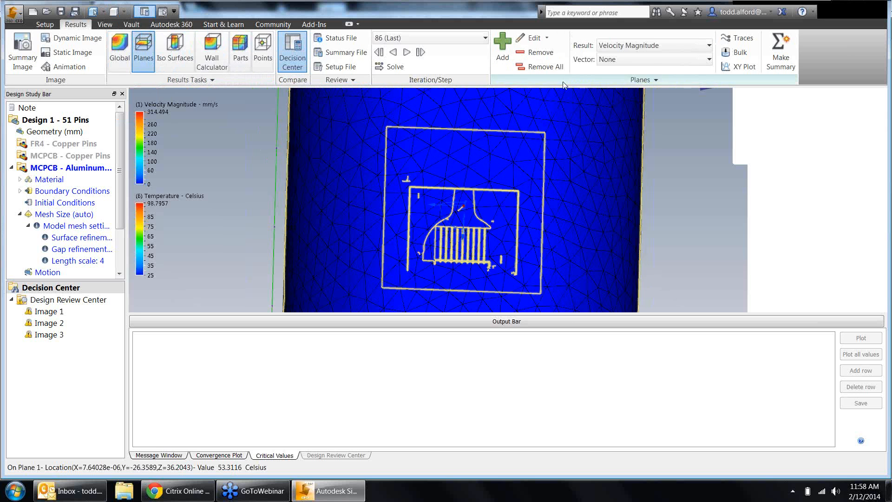
click(109, 25)
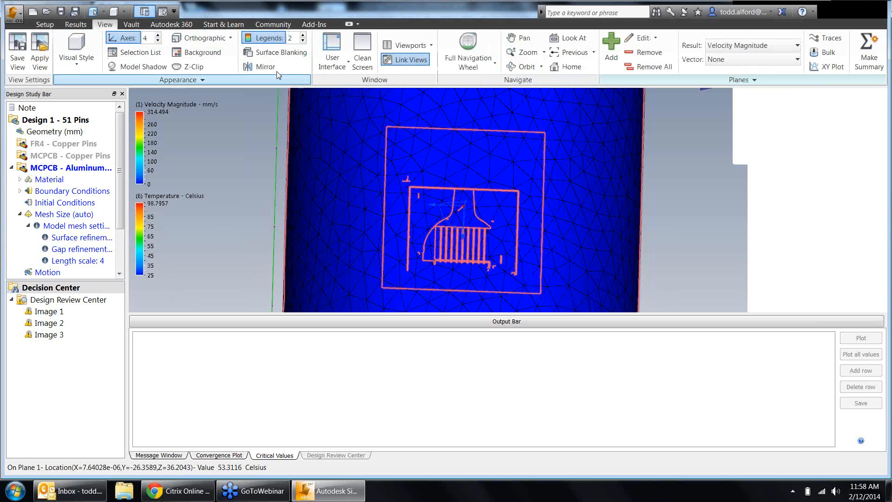
click(193, 67)
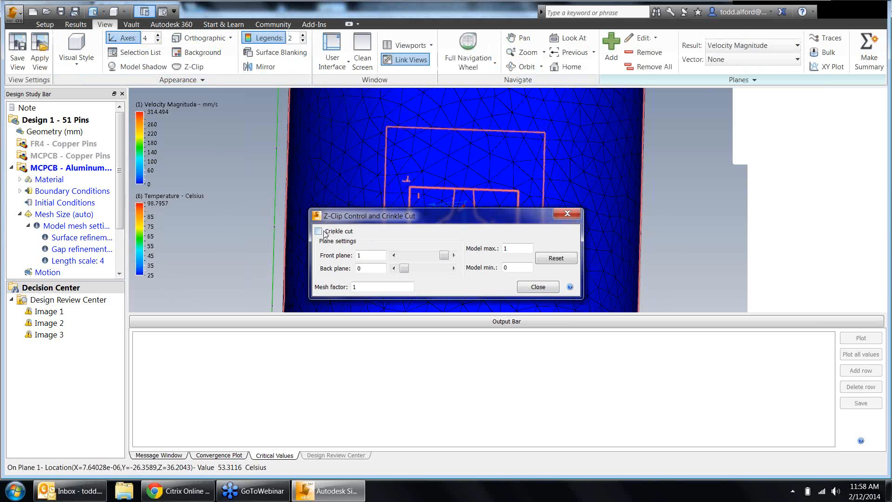
click(364, 269)
click(568, 213)
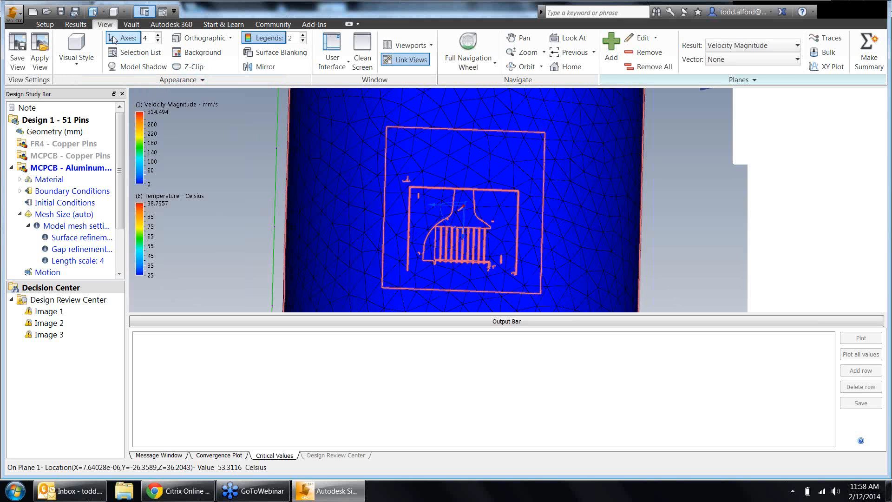
click(75, 25)
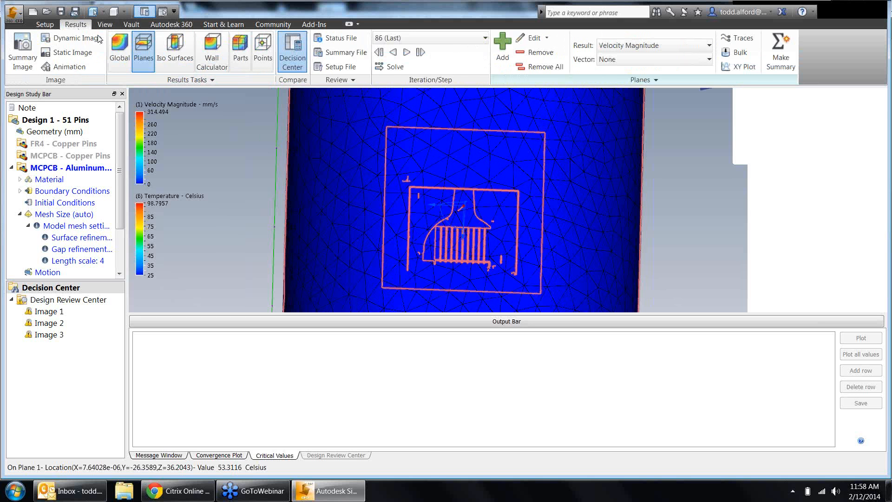
click(534, 43)
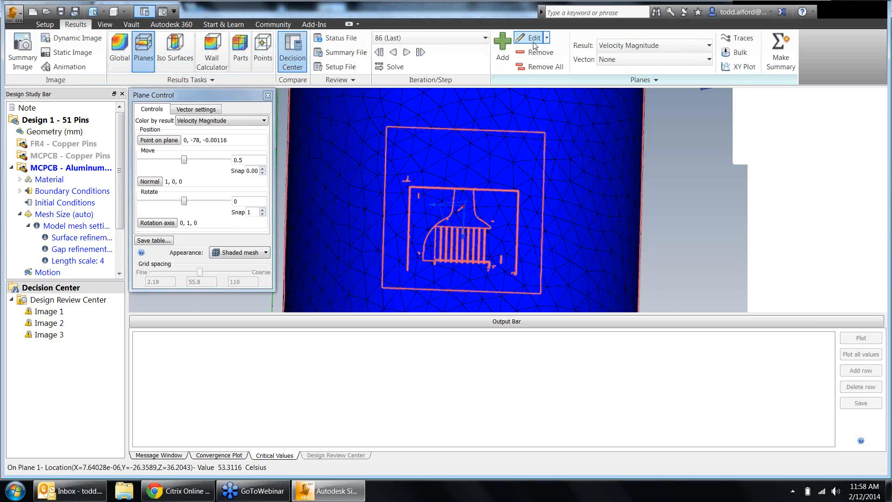
click(268, 95)
Enable a crinkle cut through the meshed model and set the front clipping plane to 0.79.
click(105, 25)
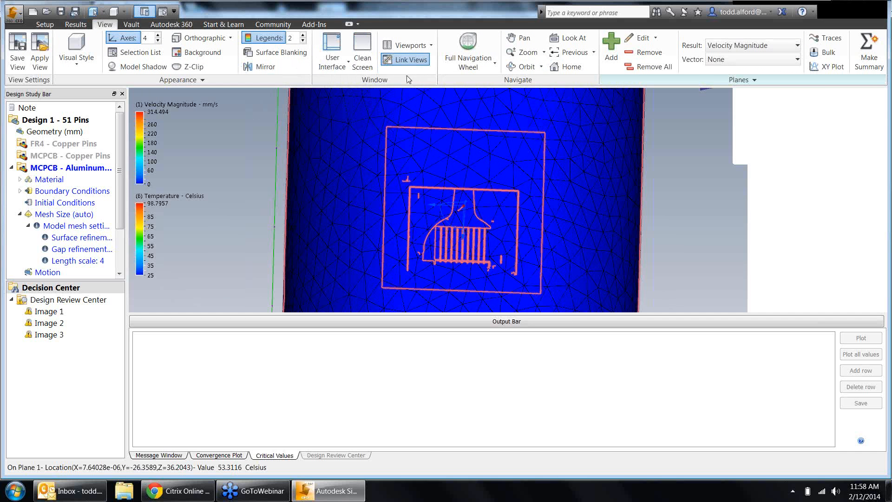
click(189, 66)
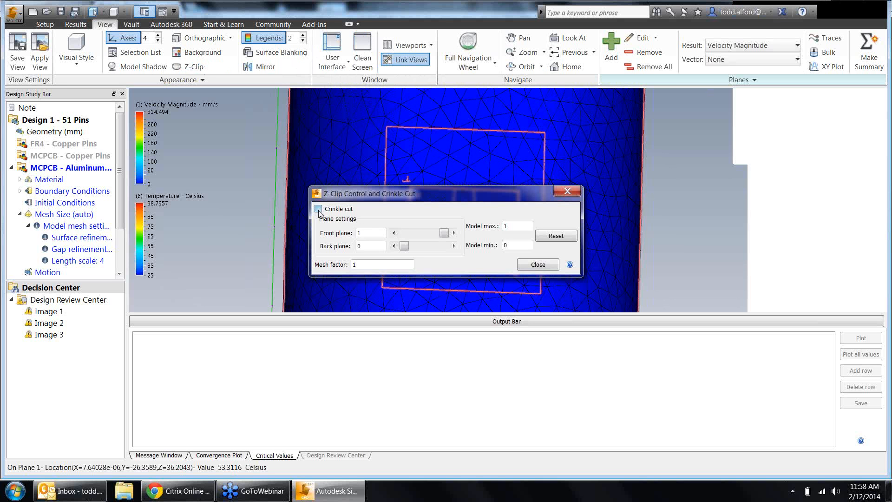
click(318, 209)
drag(391, 201, 177, 164)
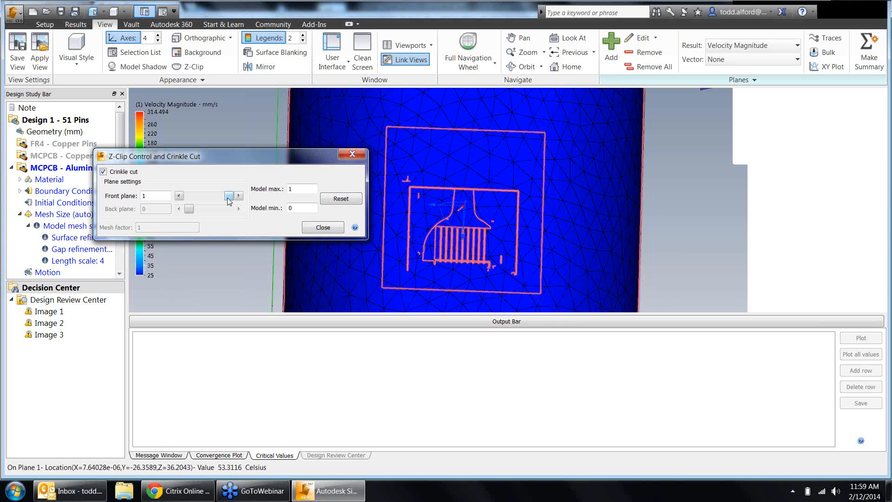
drag(228, 200, 220, 200)
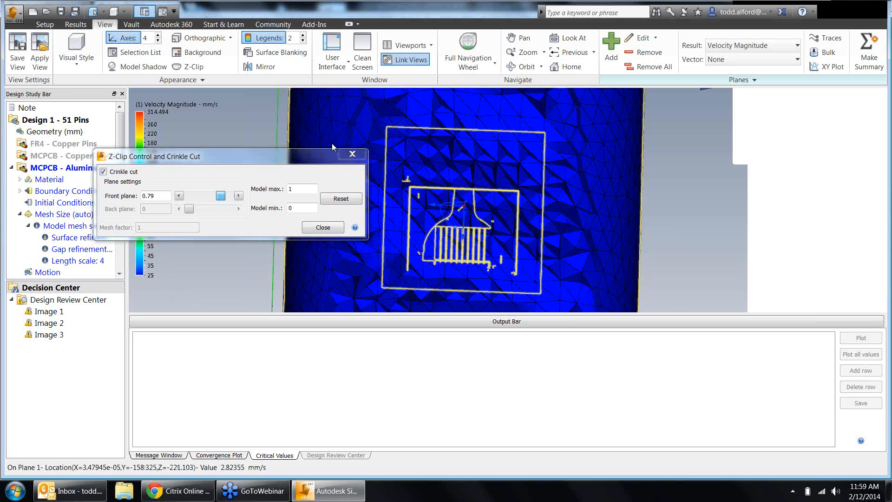
Move the crinkle cut's front plane through 0.33 and 0.43 to 0.63 to compare mesh elements around the lamp.
shift+middle_drag(338, 120, 350, 150)
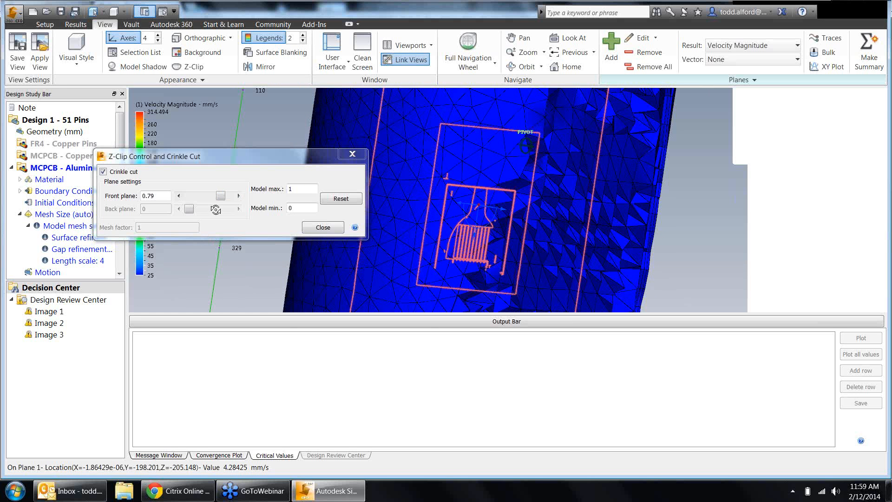
drag(221, 199, 203, 200)
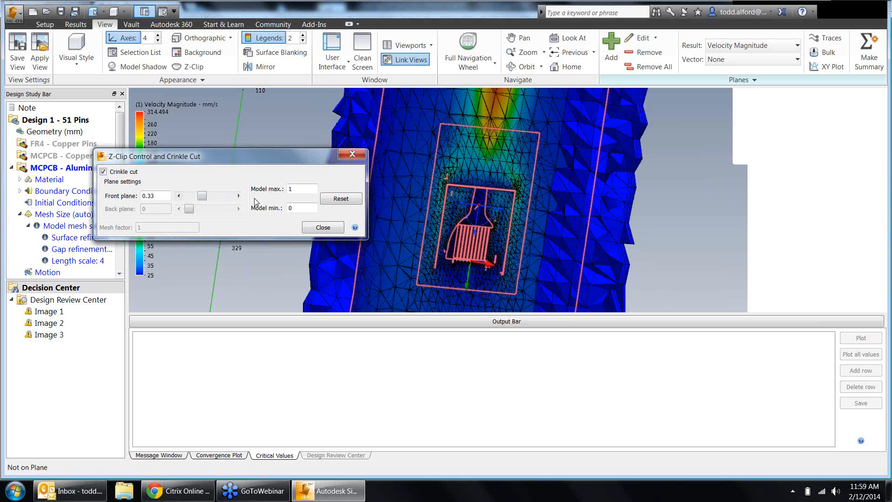
click(218, 201)
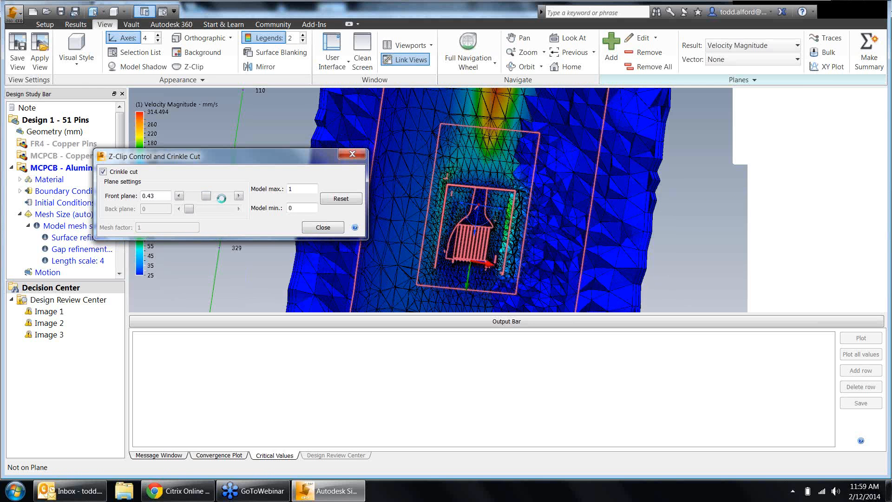
click(225, 199)
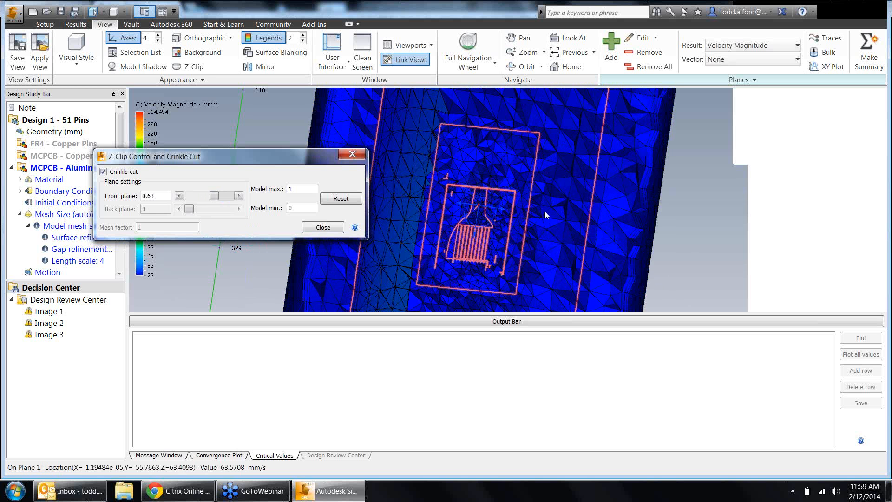
Clear the crinkle cut by closing and reopening the Z-Clip controls, leaving the default settings.
click(354, 153)
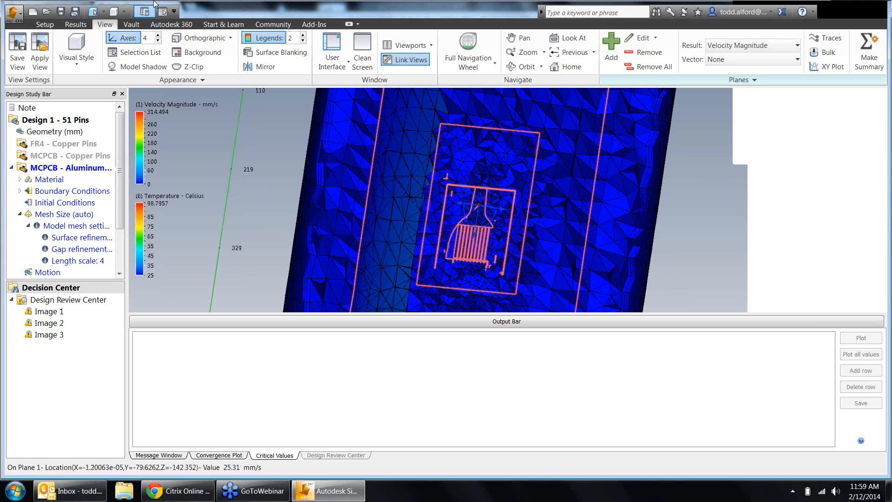
click(192, 66)
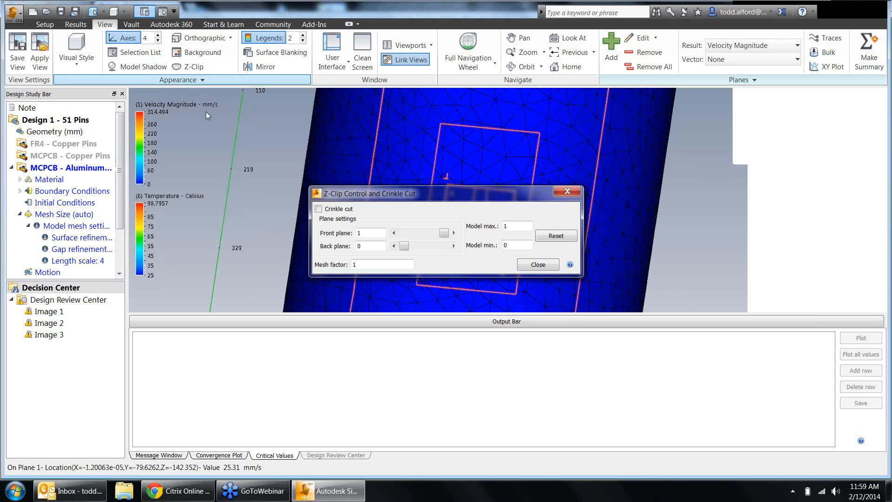
click(578, 194)
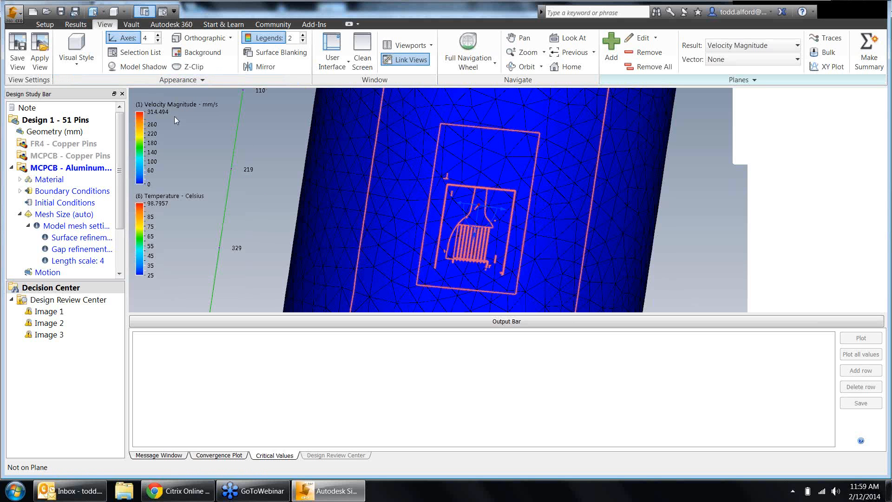
Clip the model at the velocity results plane and orient it to show the meshed cross-section through the lamp.
click(75, 24)
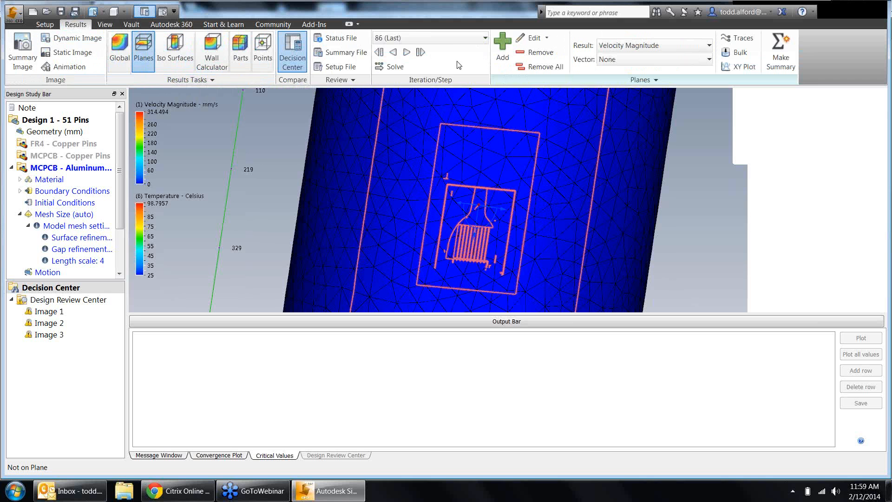
click(532, 38)
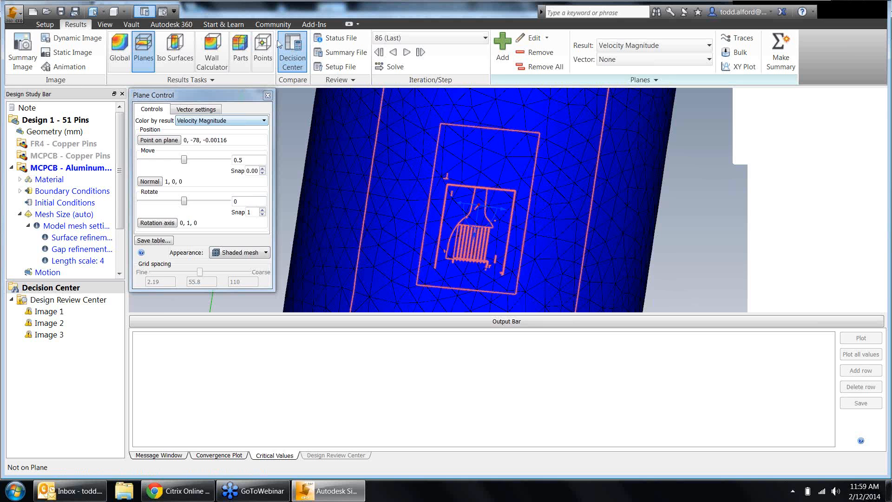
right_click(453, 186)
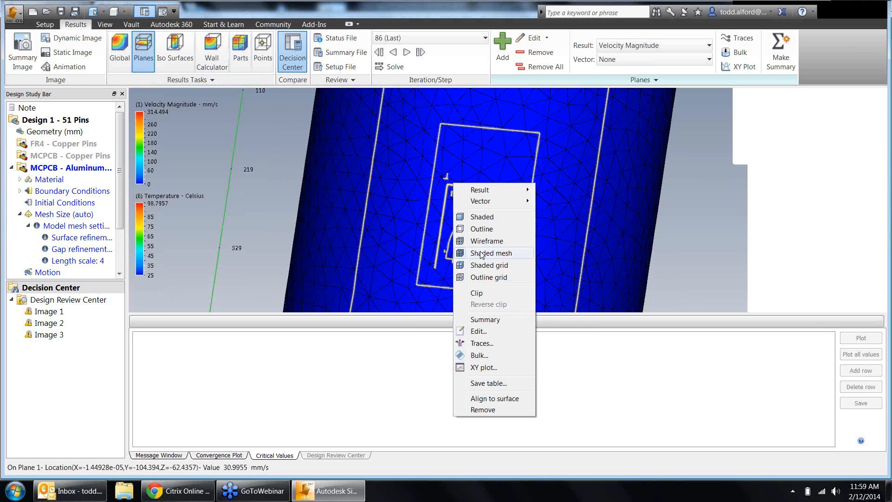
click(476, 293)
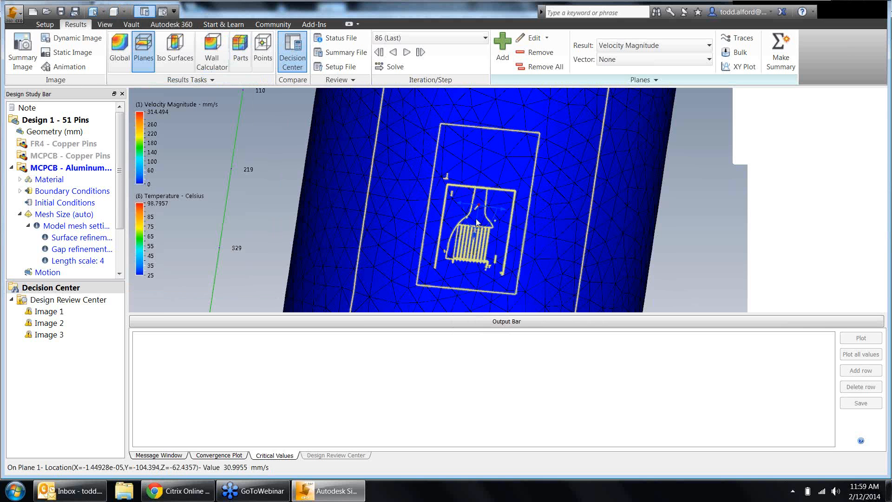
mouse_move(333, 199)
shift+middle_down()
mouse_move(381, 205)
mouse_move(289, 199)
mouse_move(322, 207)
shift+middle_up()
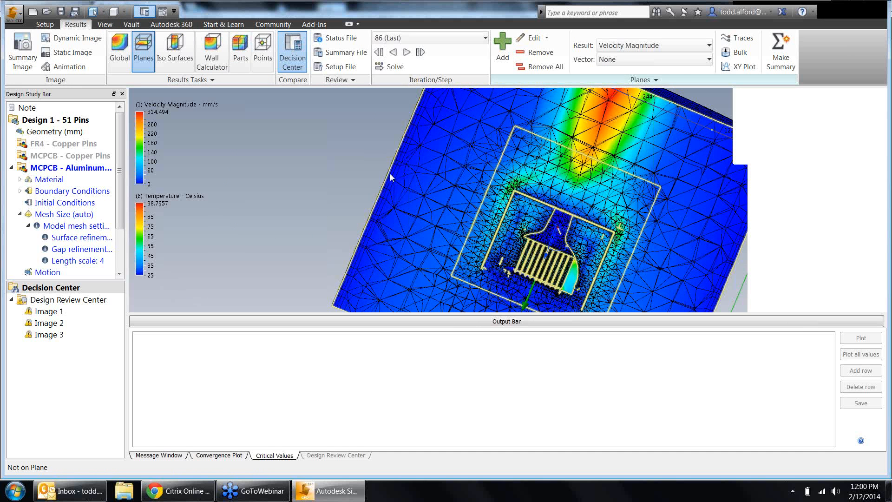
mouse_move(390, 178)
shift+middle_down()
mouse_move(443, 220)
mouse_move(447, 205)
shift+middle_up()
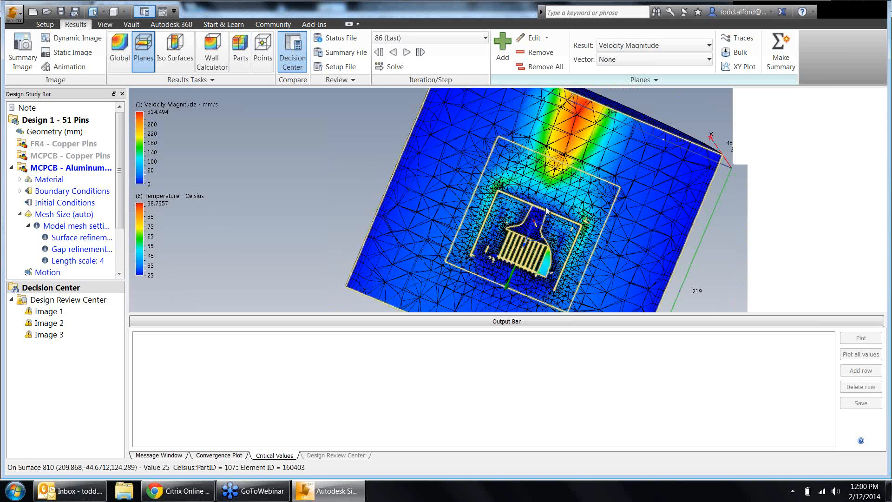
Slide the clipped velocity plane through the enclosure and back to the lamp, and inspect the mesh around the fins.
scroll(637, 228, up, 4)
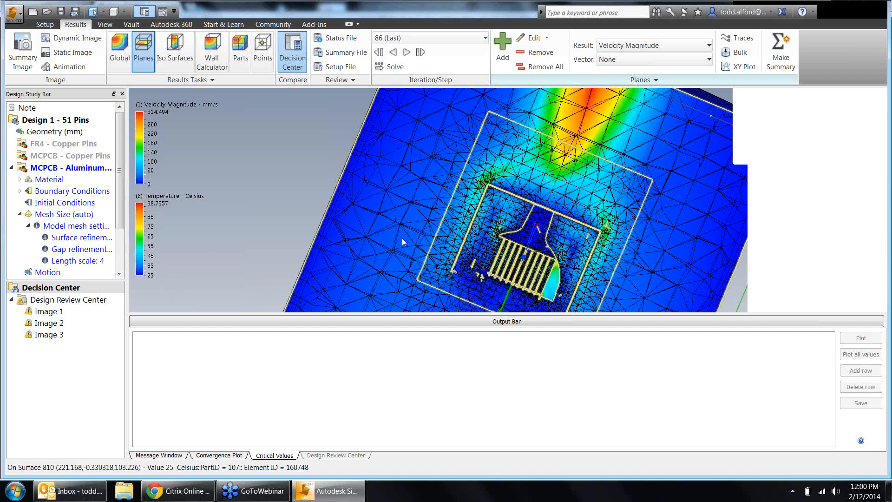
drag(403, 238, 409, 221)
scroll(409, 221, down, 5)
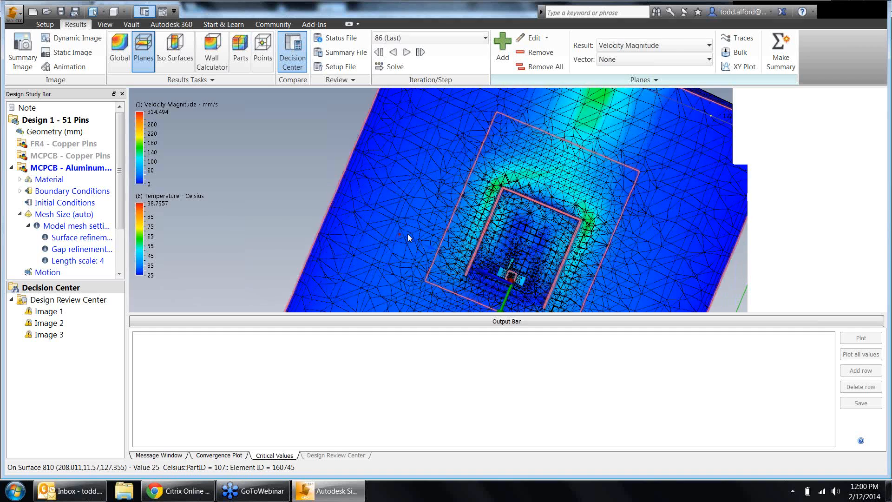
drag(411, 227, 411, 233)
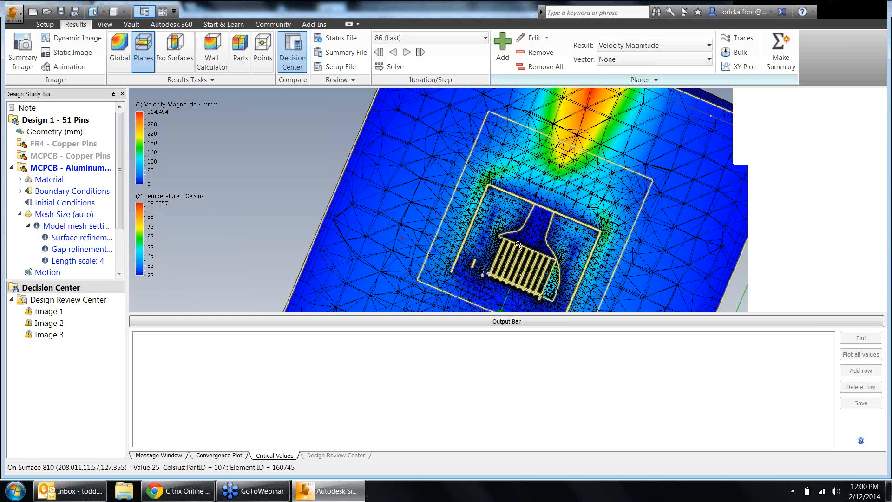
scroll(519, 245, up, 3)
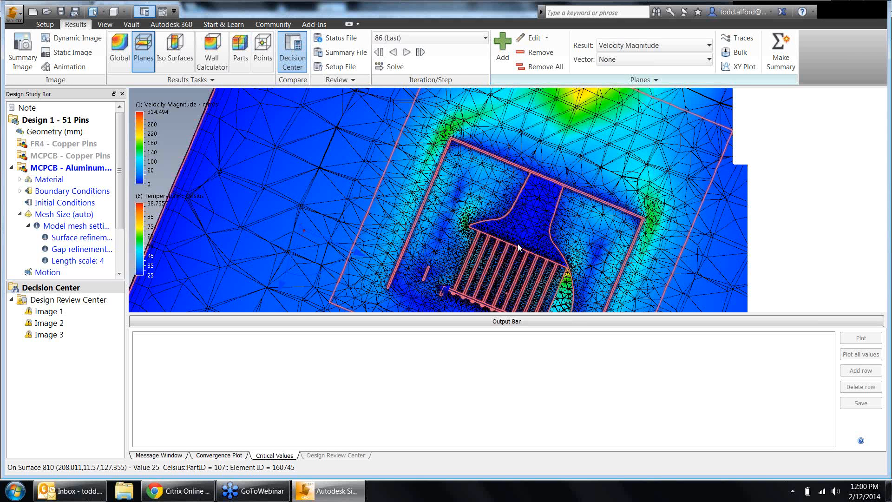
scroll(518, 244, up, 2)
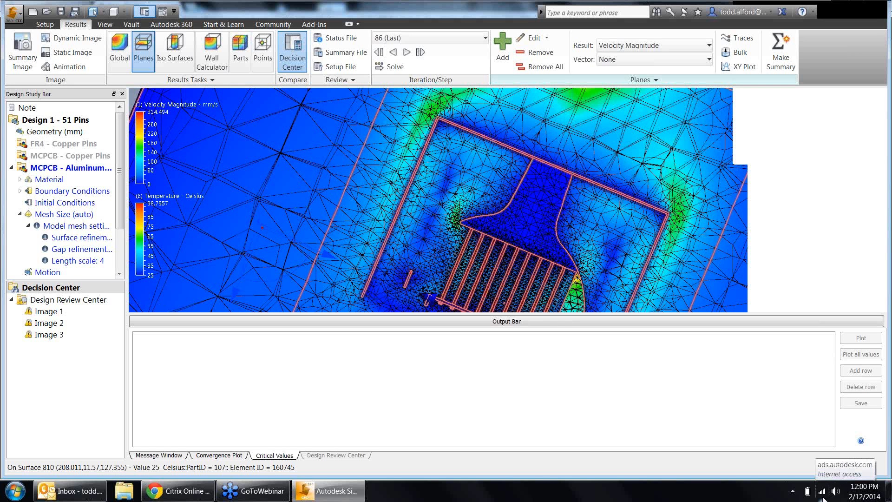
Mute the computer's speaker volume and dismiss the volume control.
click(835, 491)
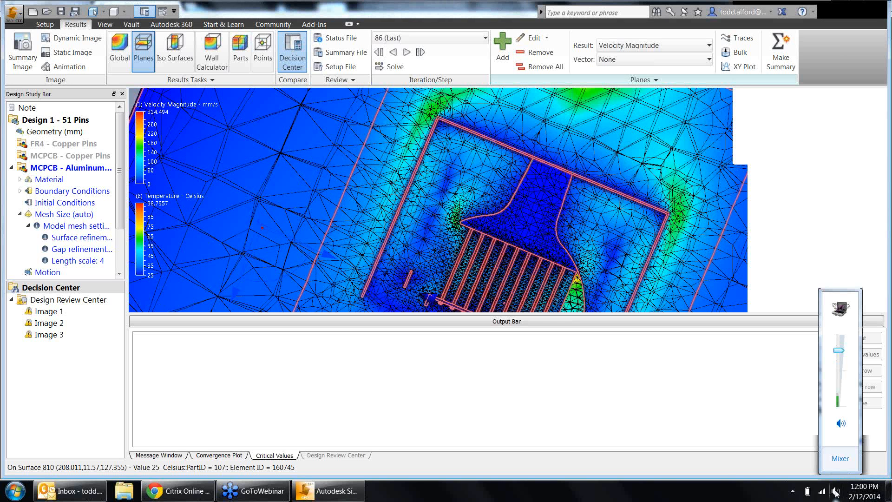
click(841, 423)
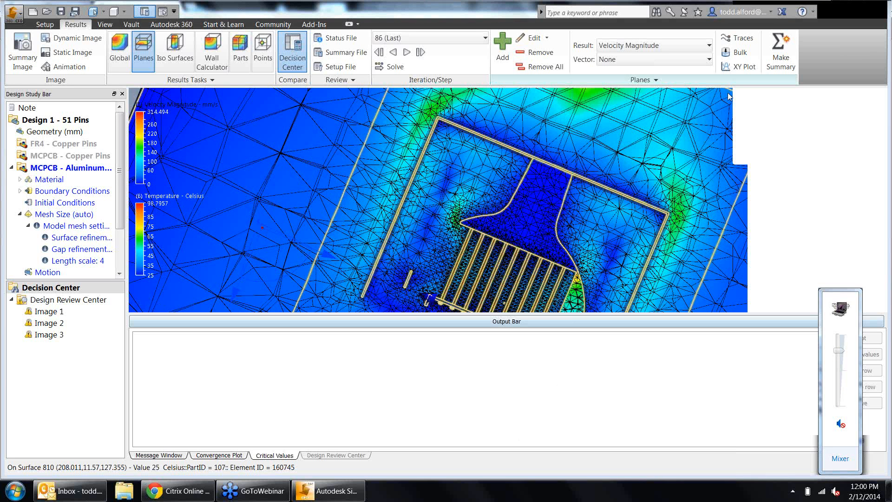
click(755, 37)
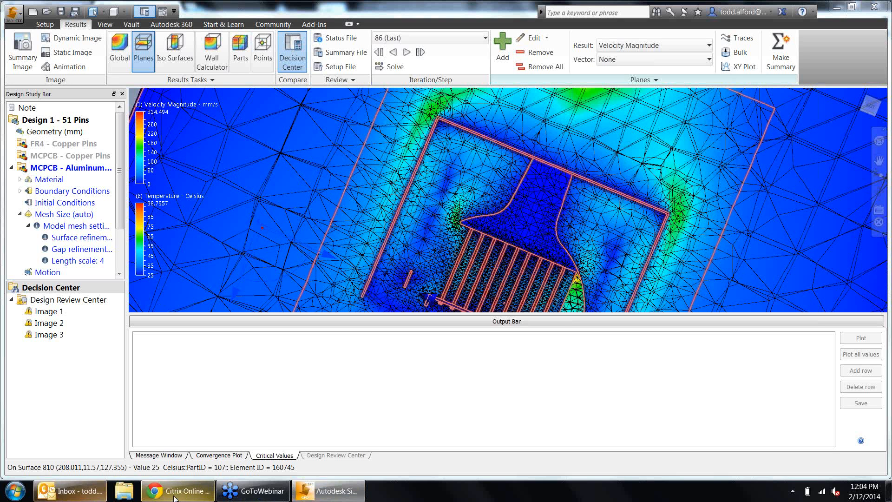
Switch to the GoToWebinar window.
click(235, 491)
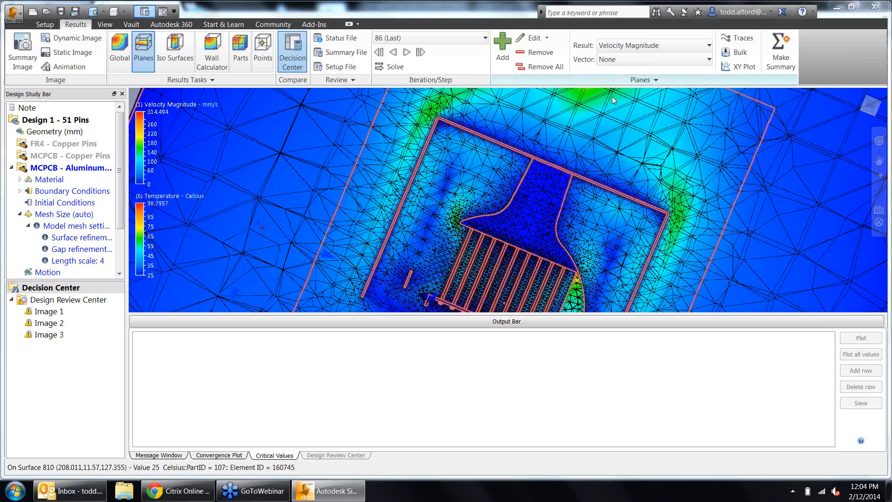
click(276, 494)
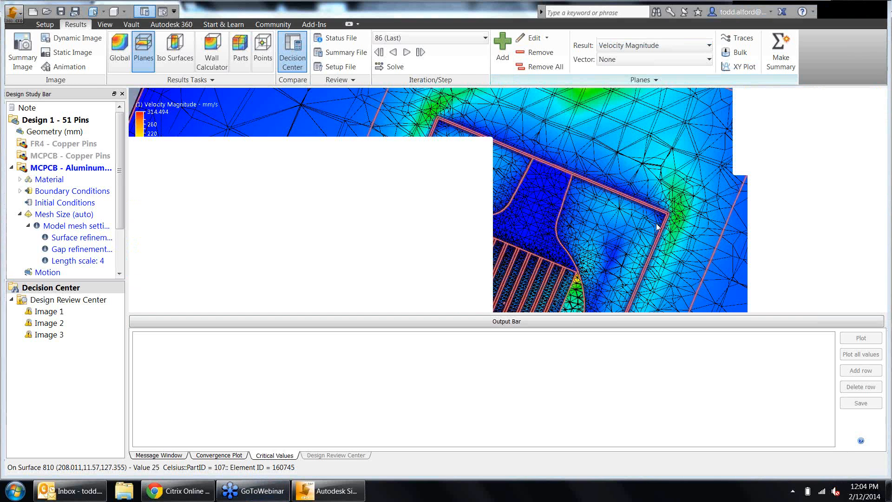